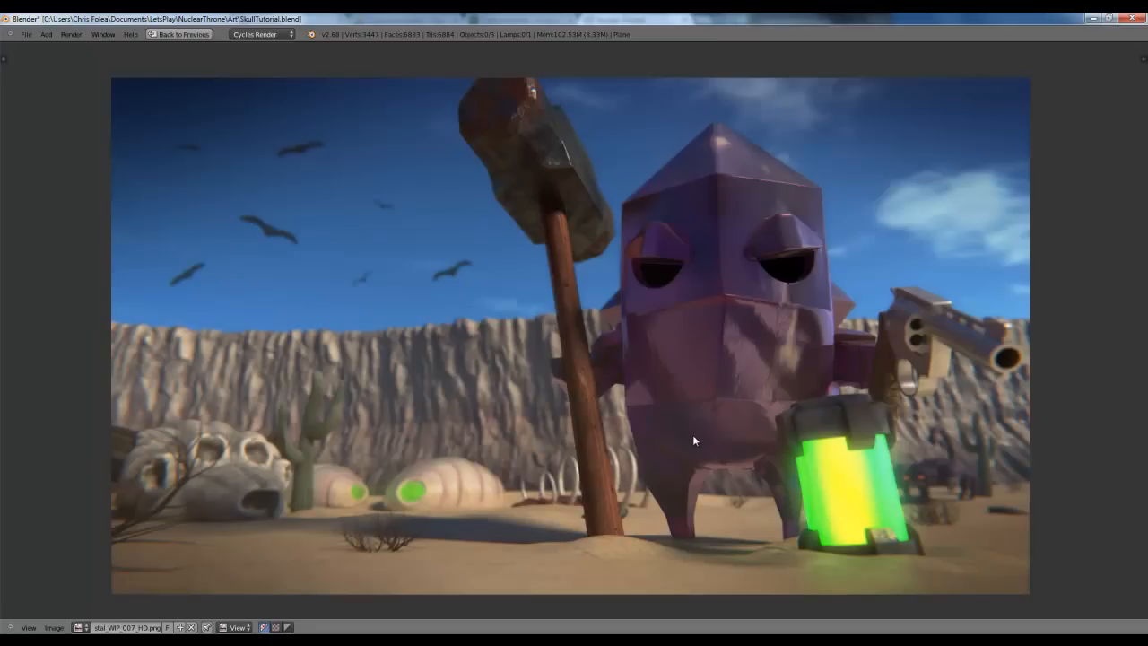
Step: Examine the skull in the background of the finished scene render up close, along with the whole image
{"action": "middle_click_drag", "start_coordinate": [259, 470], "coordinate": [352, 455]}
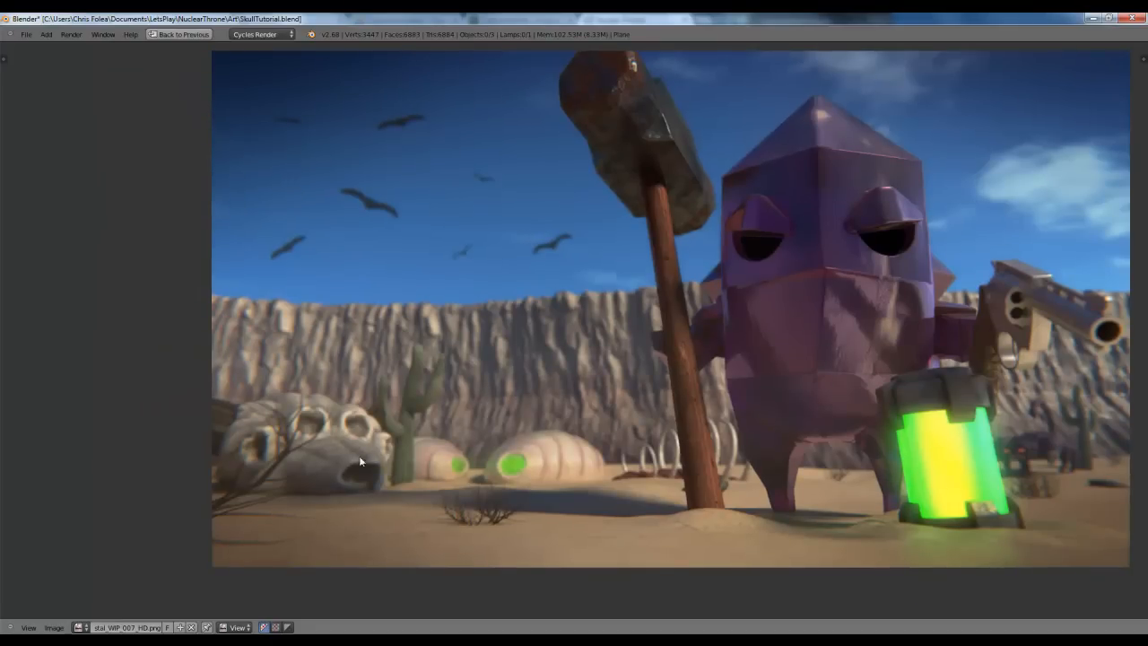
{"action": "middle_click_drag", "start_coordinate": [639, 391], "coordinate": [529, 426]}
{"action": "middle_click_drag", "start_coordinate": [420, 446], "coordinate": [696, 377]}
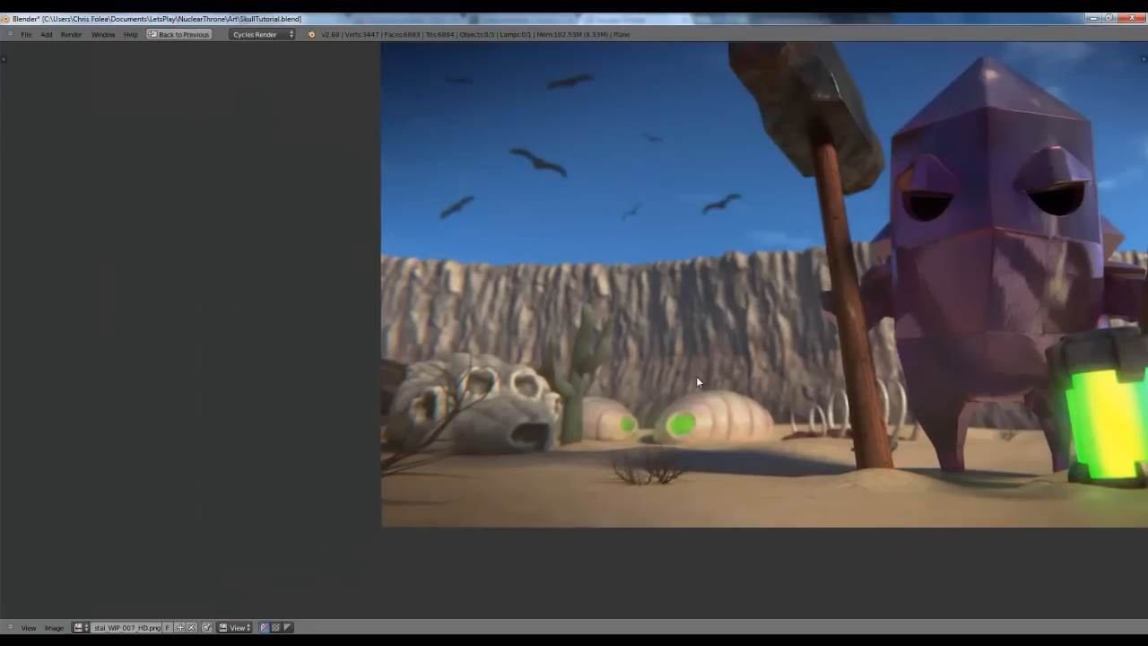
{"action": "scroll", "coordinate": [497, 383], "scroll_direction": "up", "scroll_amount": 3}
{"action": "middle_click_drag", "start_coordinate": [463, 401], "coordinate": [601, 312]}
{"action": "scroll", "coordinate": [610, 307], "scroll_direction": "up", "scroll_amount": 1}
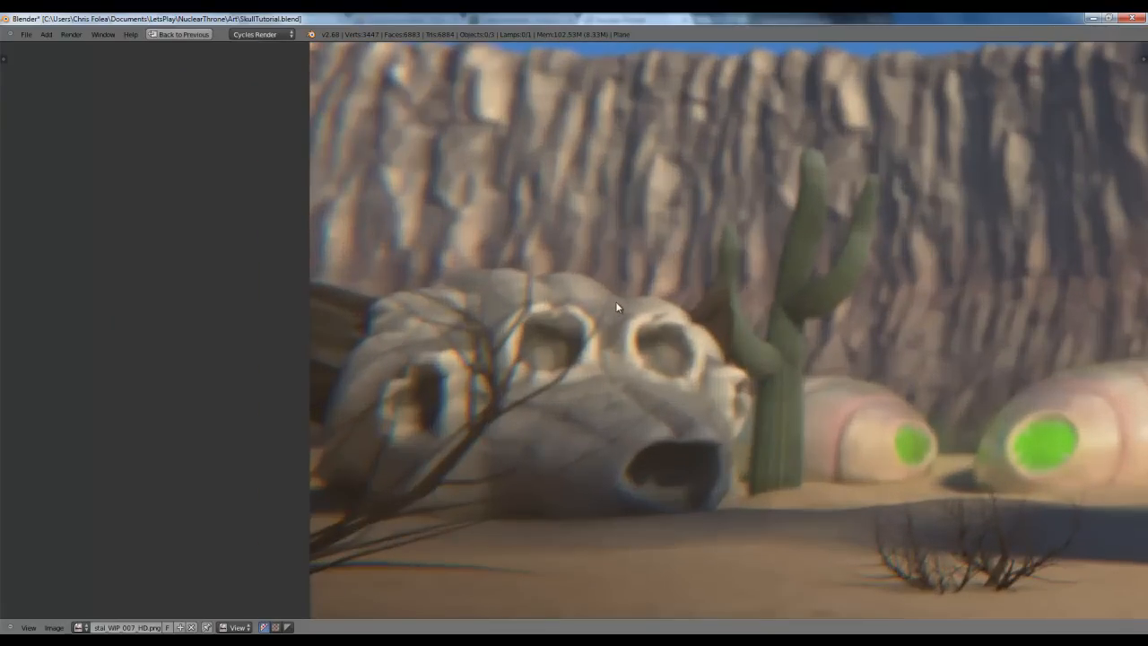
{"action": "scroll", "coordinate": [672, 348], "scroll_direction": "down", "scroll_amount": 5}
{"action": "middle_click_drag", "start_coordinate": [740, 328], "coordinate": [619, 377]}
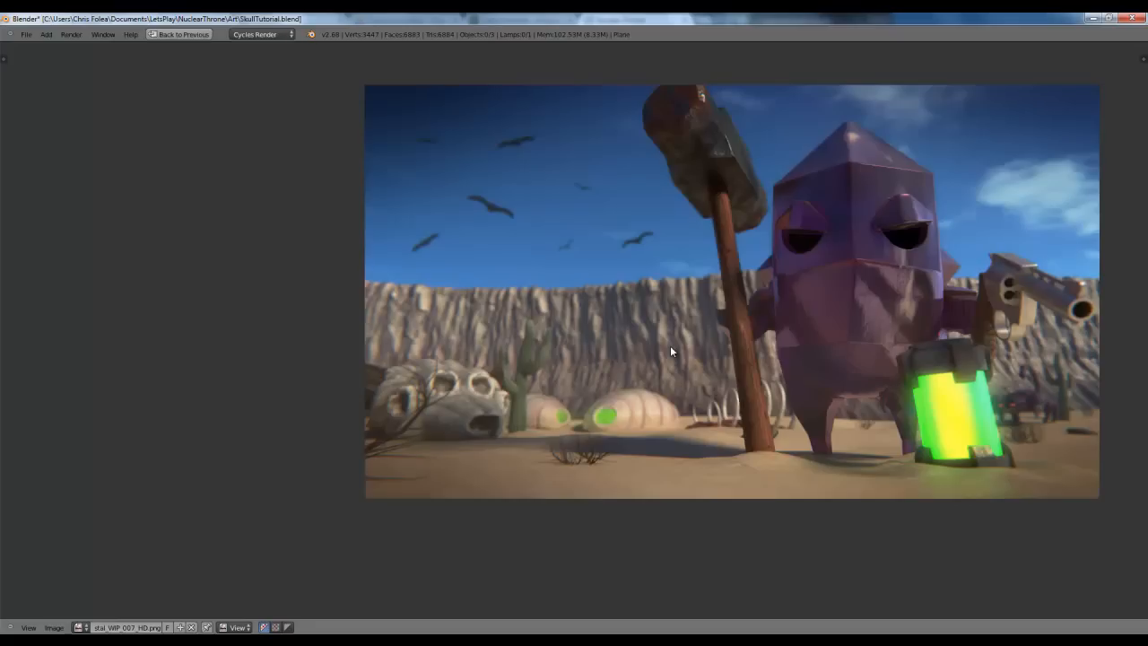
Step: Restore the full editor layout and display the skull model in the 3D view with Rendered shading
{"action": "key", "text": "ctrl+Up"}
{"action": "left_click", "coordinate": [469, 415]}
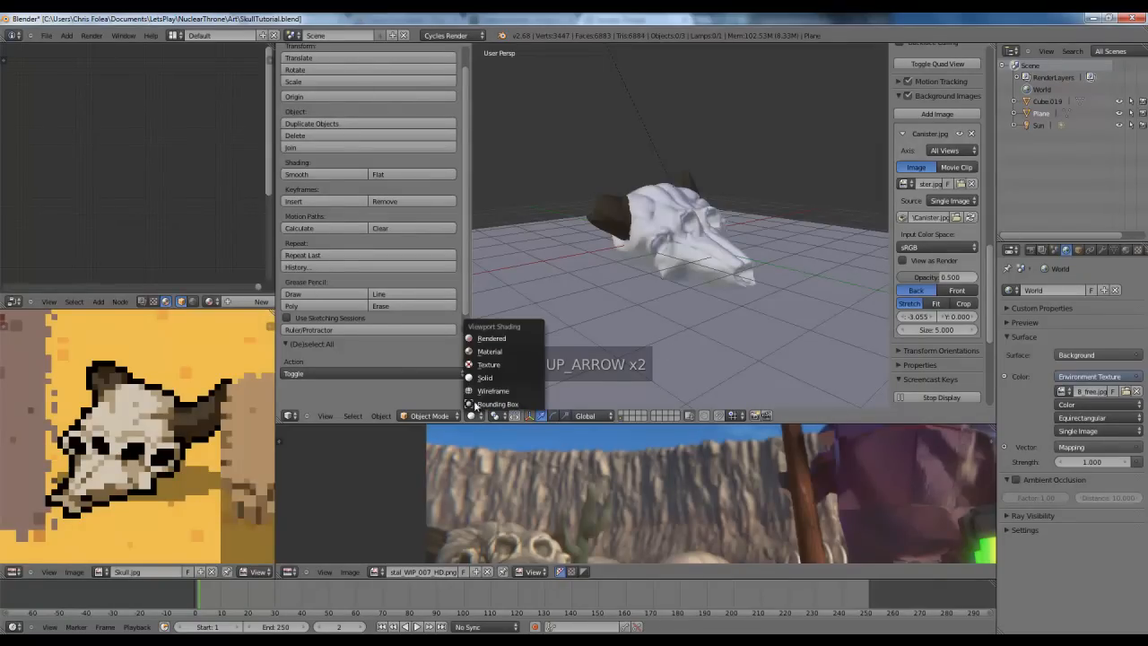
{"action": "left_click", "coordinate": [499, 334]}
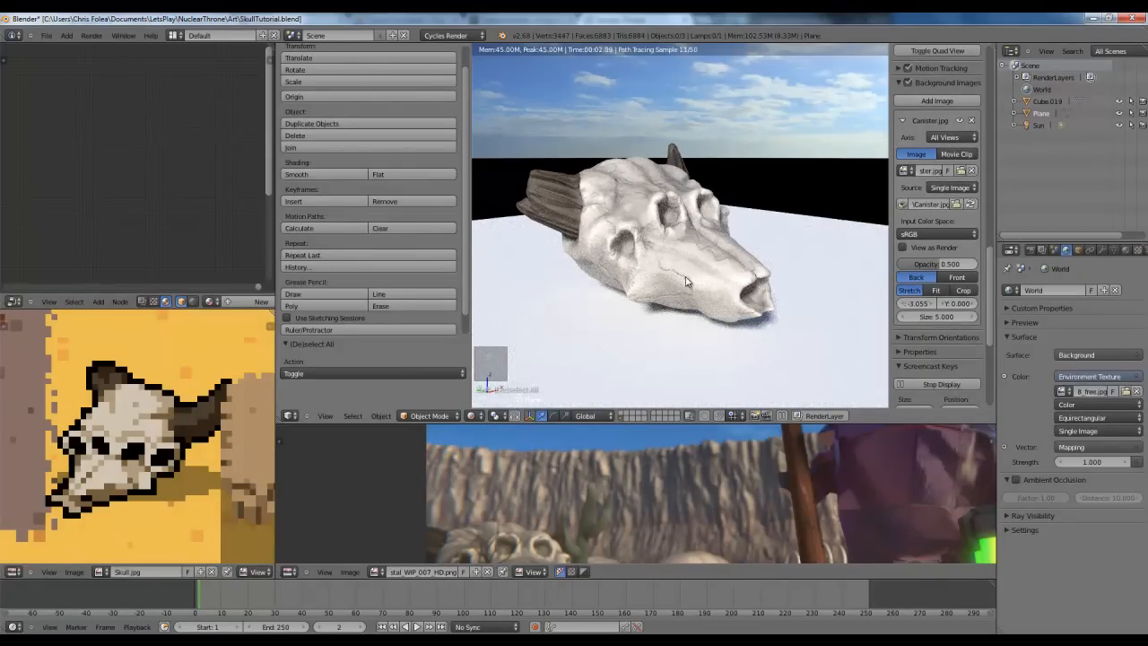
{"action": "scroll", "coordinate": [686, 282], "scroll_direction": "down", "scroll_amount": 1}
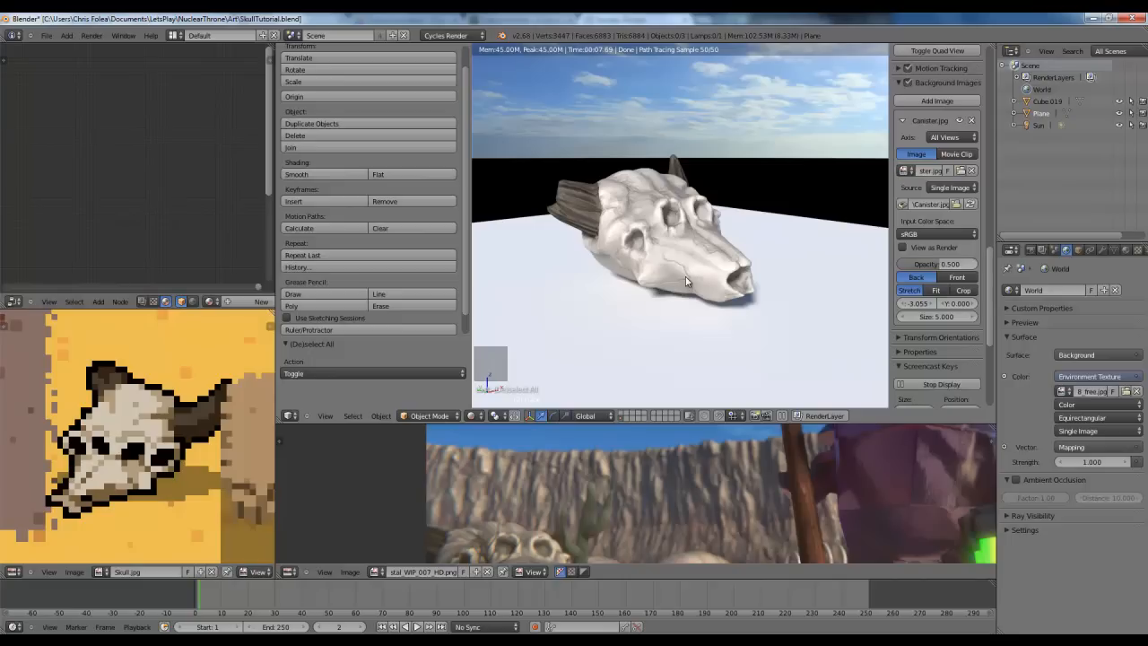
Step: Return to solid shading, select the skull, and remove both of its material slots
{"action": "key", "text": "z"}
{"action": "key", "text": "z"}
{"action": "right_click", "coordinate": [625, 177]}
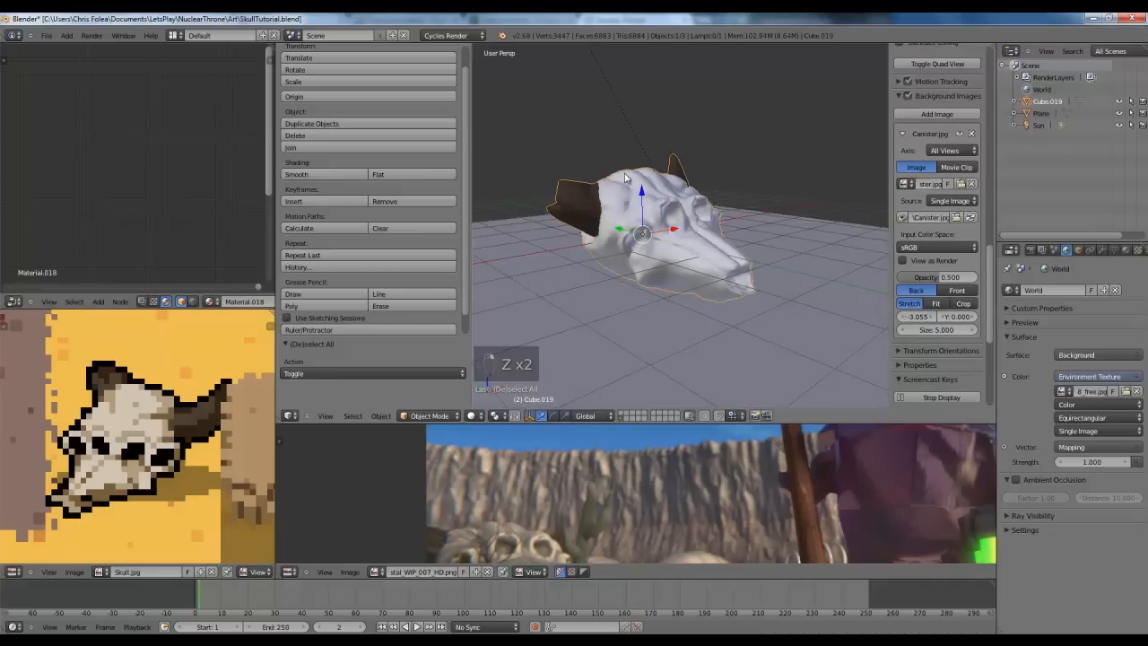
{"action": "left_click", "coordinate": [1125, 249]}
{"action": "left_click", "coordinate": [1127, 303]}
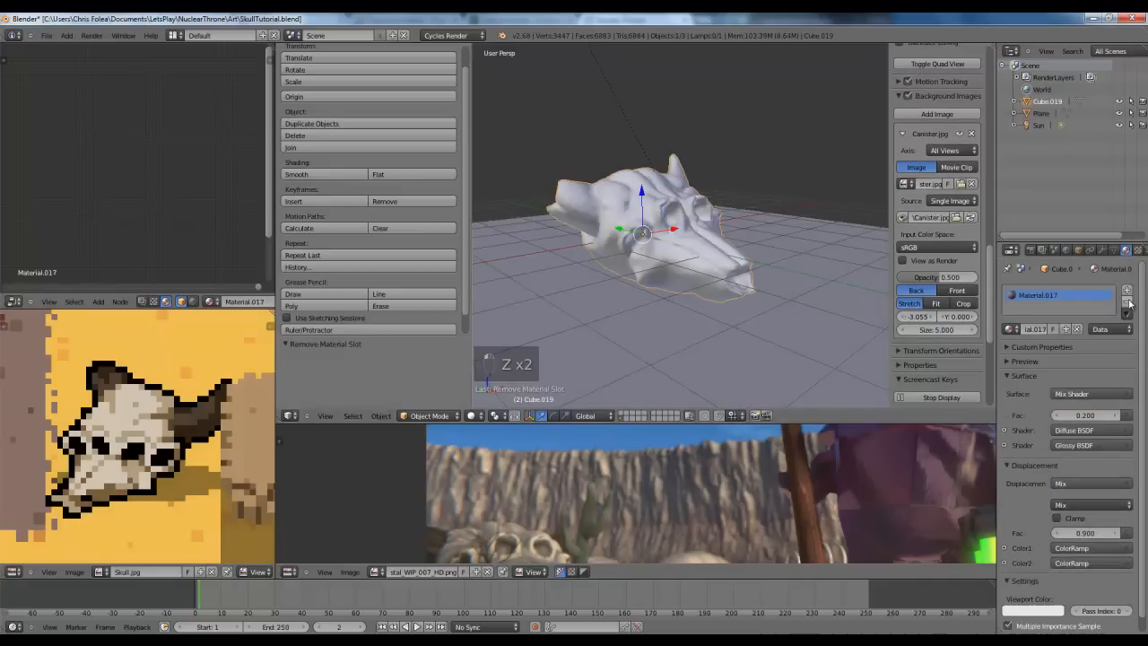
{"action": "left_click", "coordinate": [1127, 303]}
Step: Preview the skull without materials in Rendered shading
{"action": "left_click", "coordinate": [484, 417]}
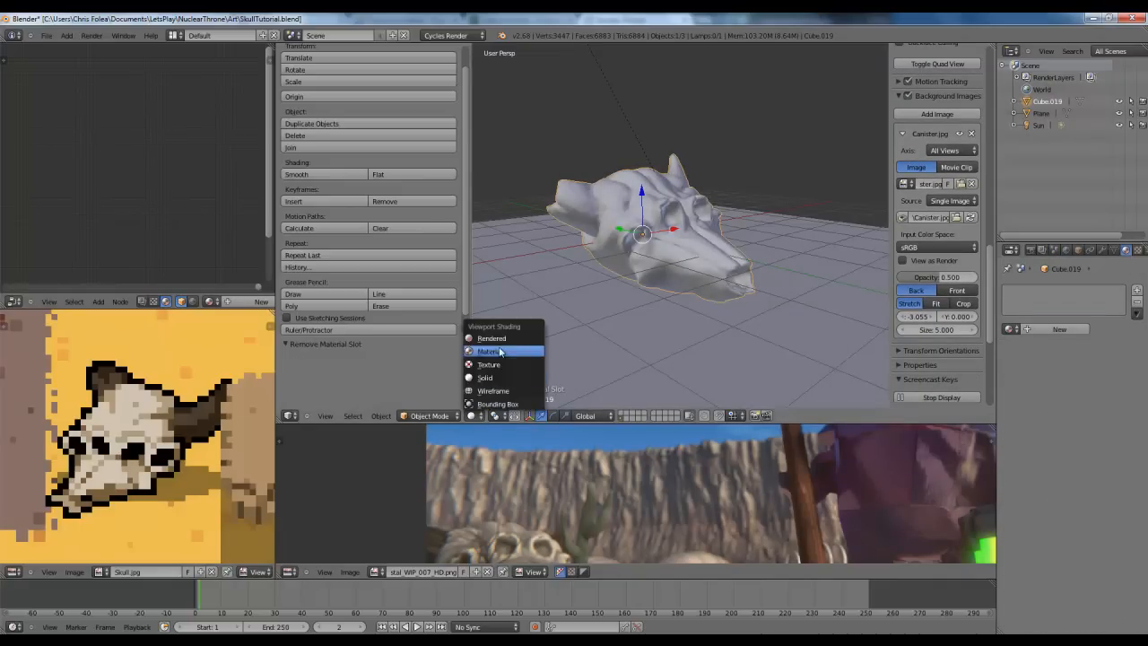
{"action": "left_click", "coordinate": [503, 330]}
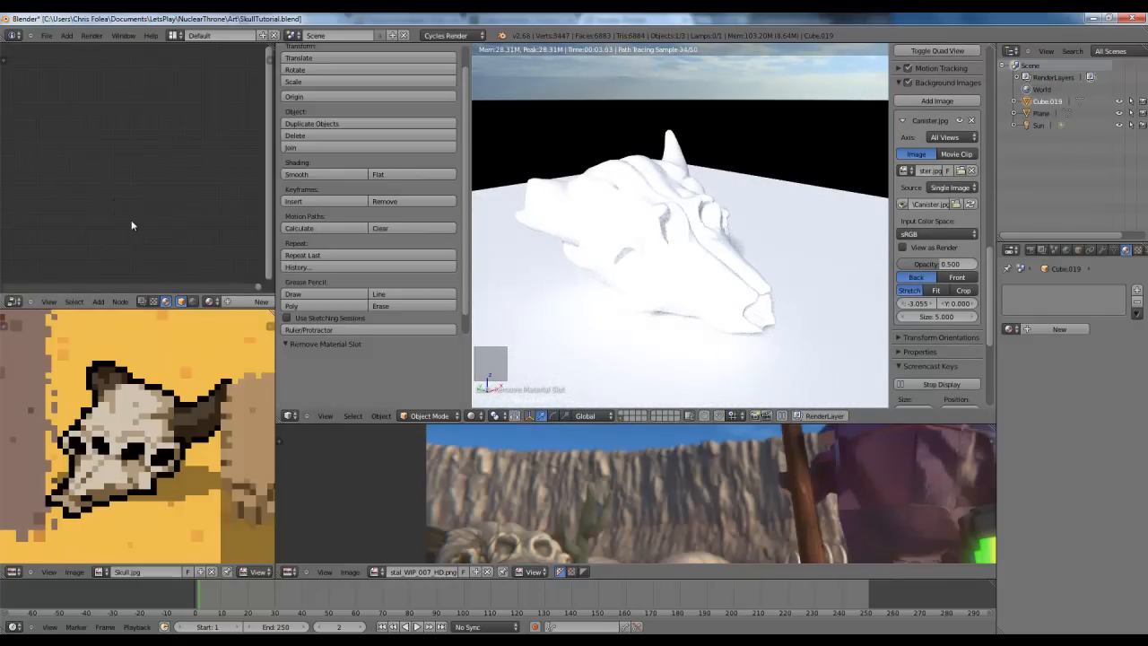
{"action": "middle_click_drag", "start_coordinate": [612, 236], "coordinate": [617, 249]}
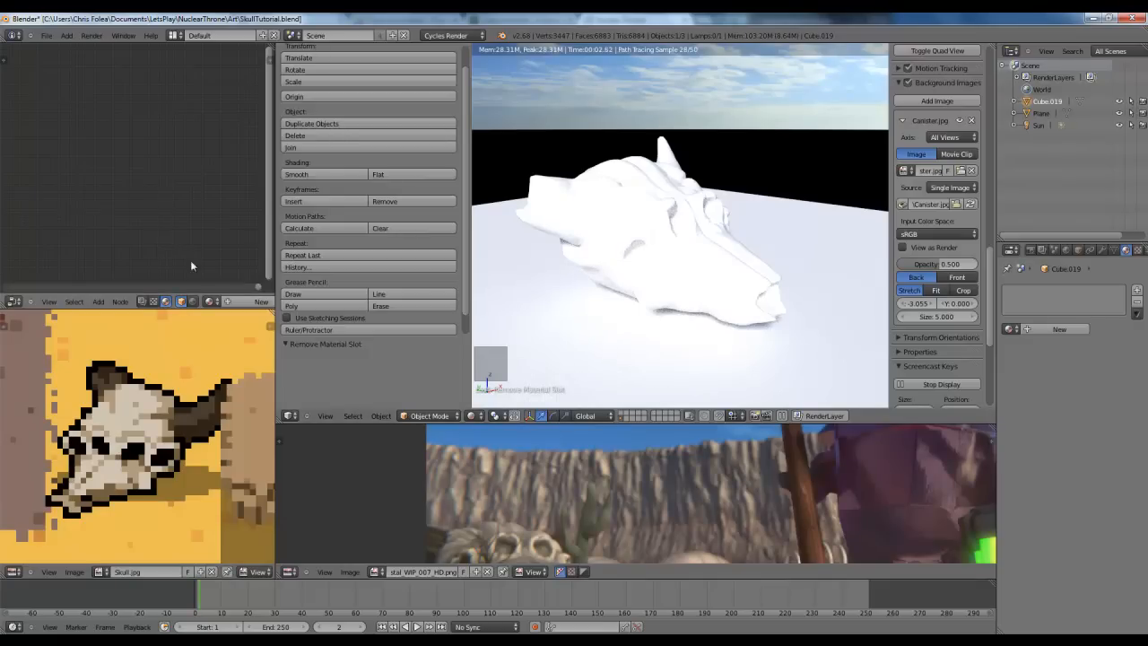
Step: Widen the node editor and reference image areas, and hide the 3D view's tool shelf and properties region
{"action": "left_click_drag", "start_coordinate": [276, 273], "coordinate": [457, 274]}
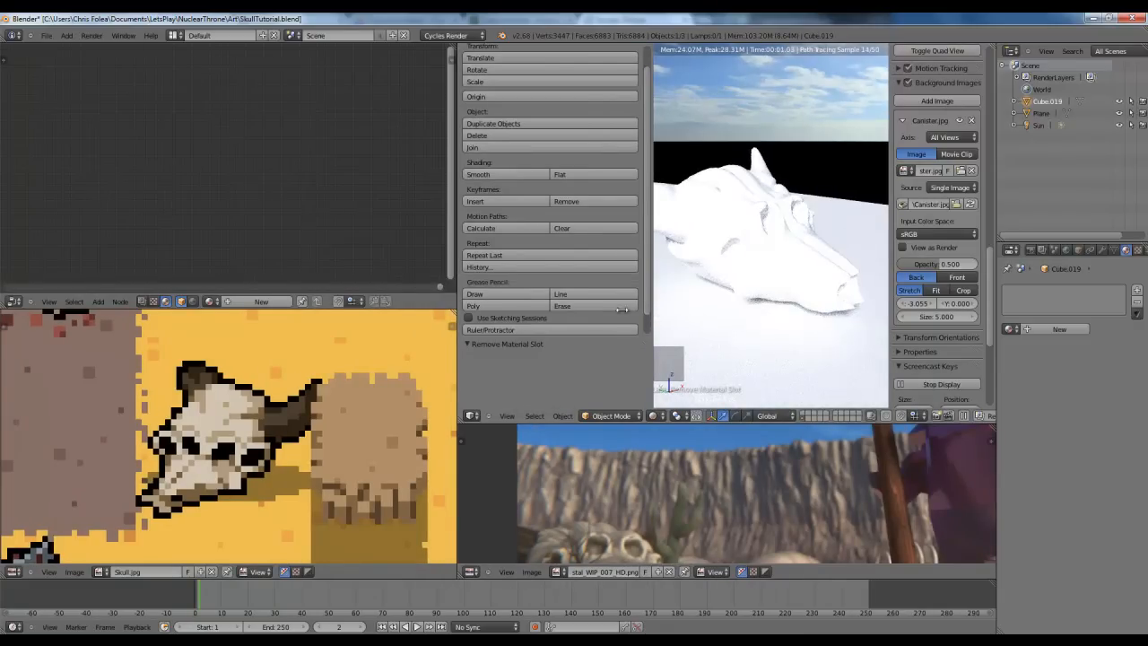
{"action": "left_click_drag", "start_coordinate": [621, 309], "coordinate": [436, 312]}
{"action": "left_click_drag", "start_coordinate": [891, 327], "coordinate": [1047, 328]}
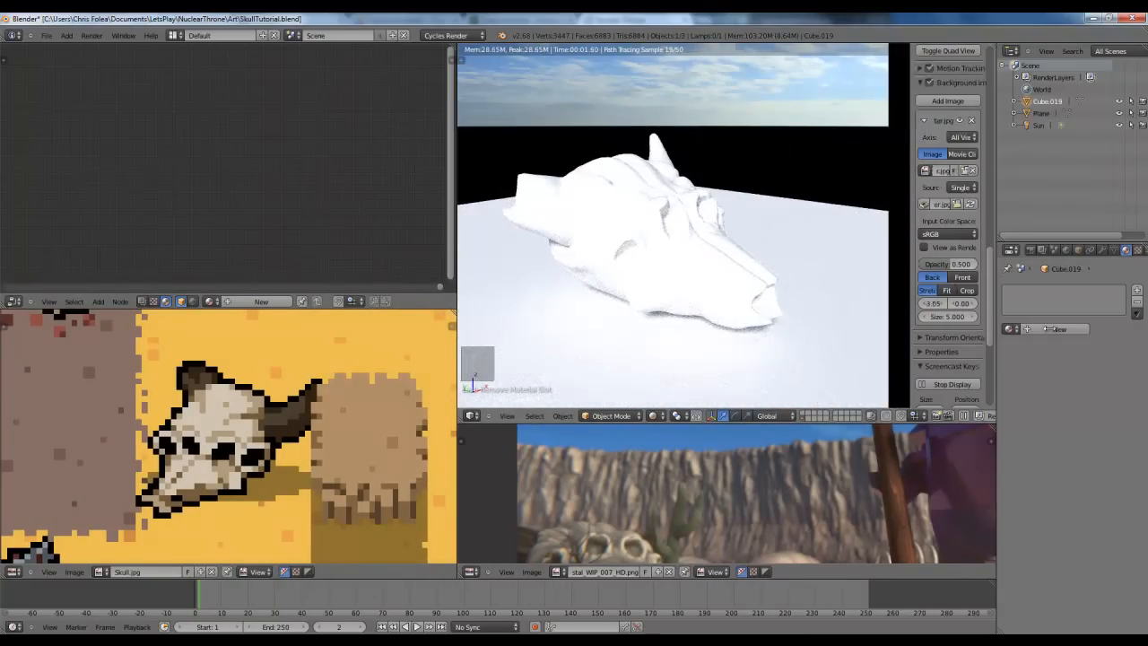
{"action": "left_click_drag", "start_coordinate": [458, 330], "coordinate": [520, 329]}
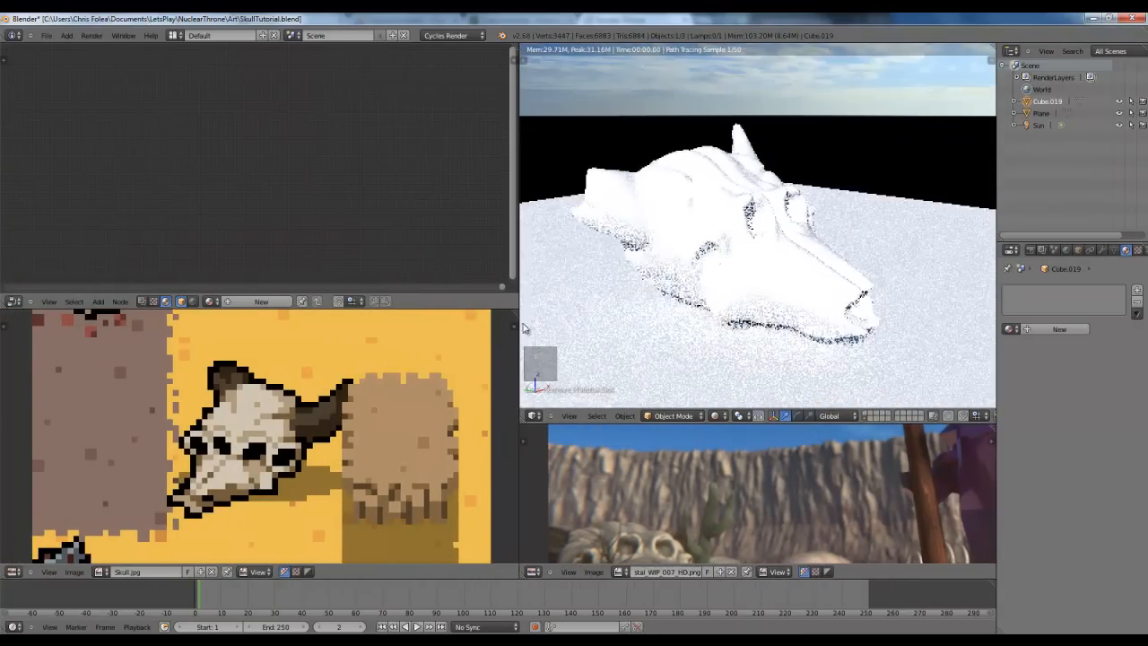
{"action": "key", "text": "n"}
{"action": "key", "text": "t"}
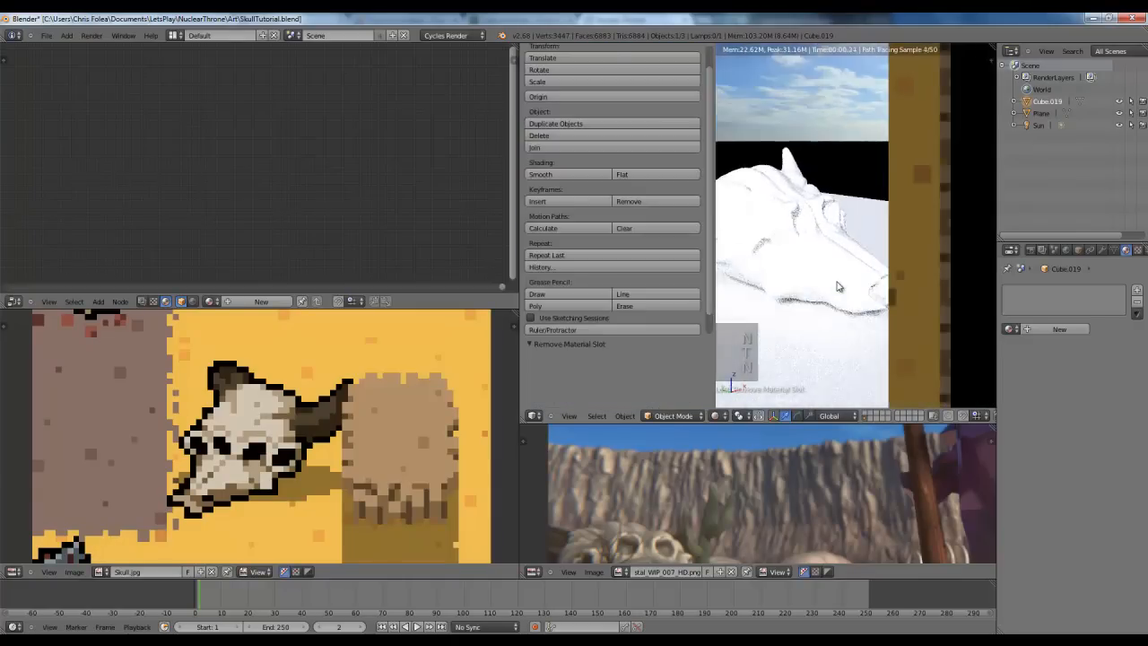
{"action": "key", "text": "t"}
{"action": "key", "text": "n"}
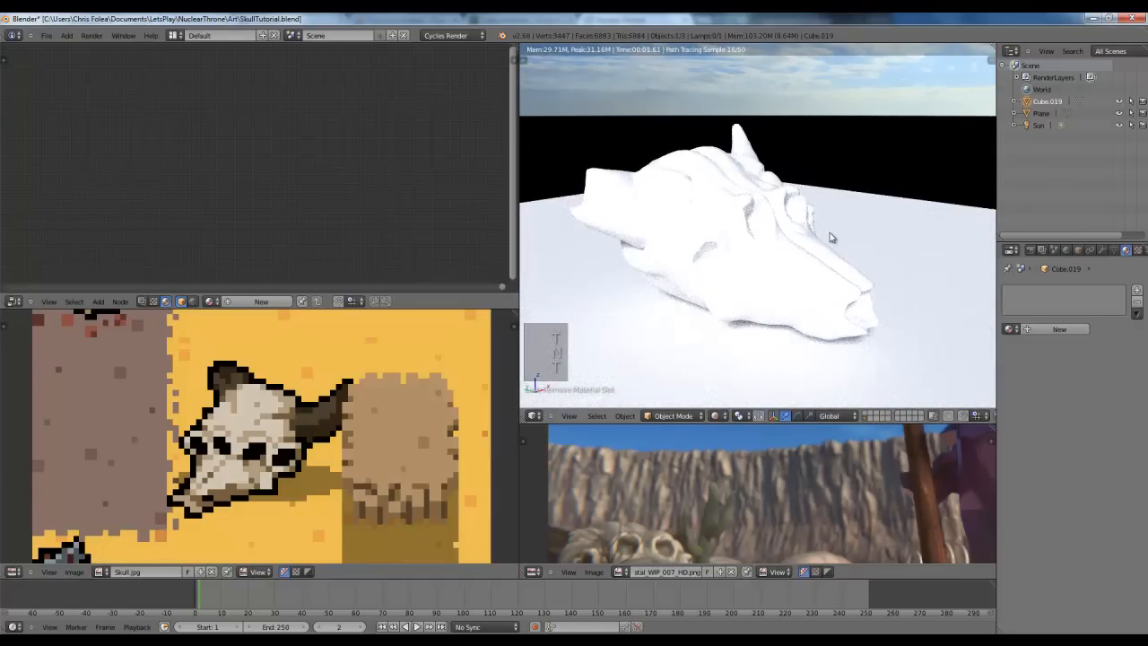
{"action": "middle_click_drag", "start_coordinate": [830, 237], "coordinate": [823, 233]}
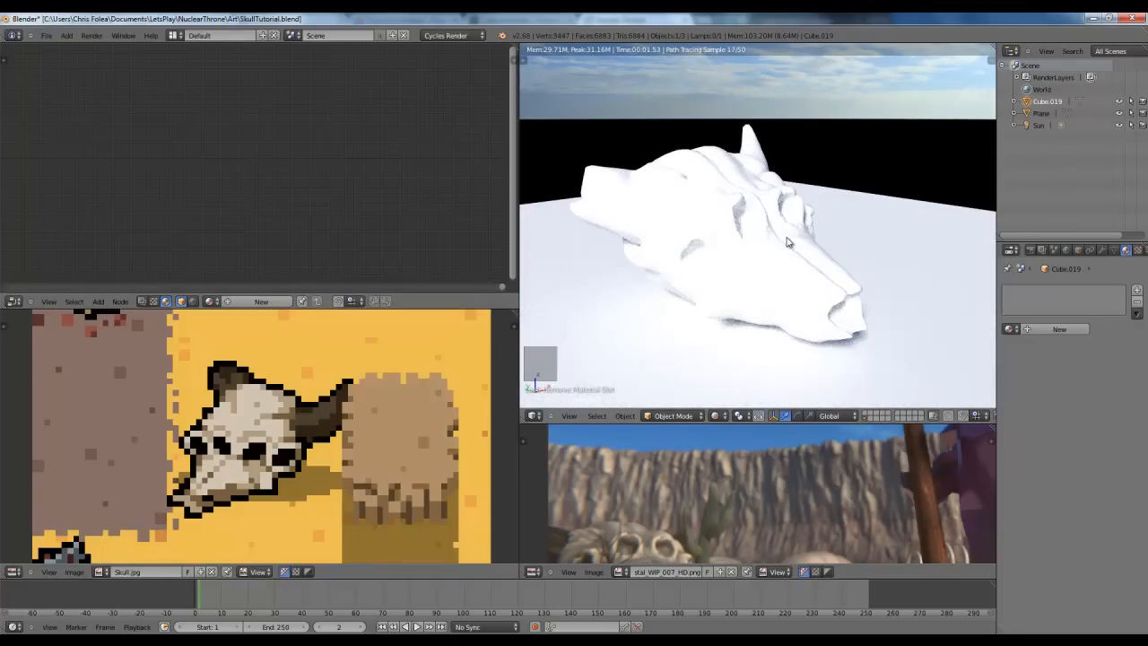
{"action": "scroll", "coordinate": [735, 231], "scroll_direction": "down", "scroll_amount": 2}
{"action": "scroll", "coordinate": [744, 234], "scroll_direction": "up", "scroll_amount": 3}
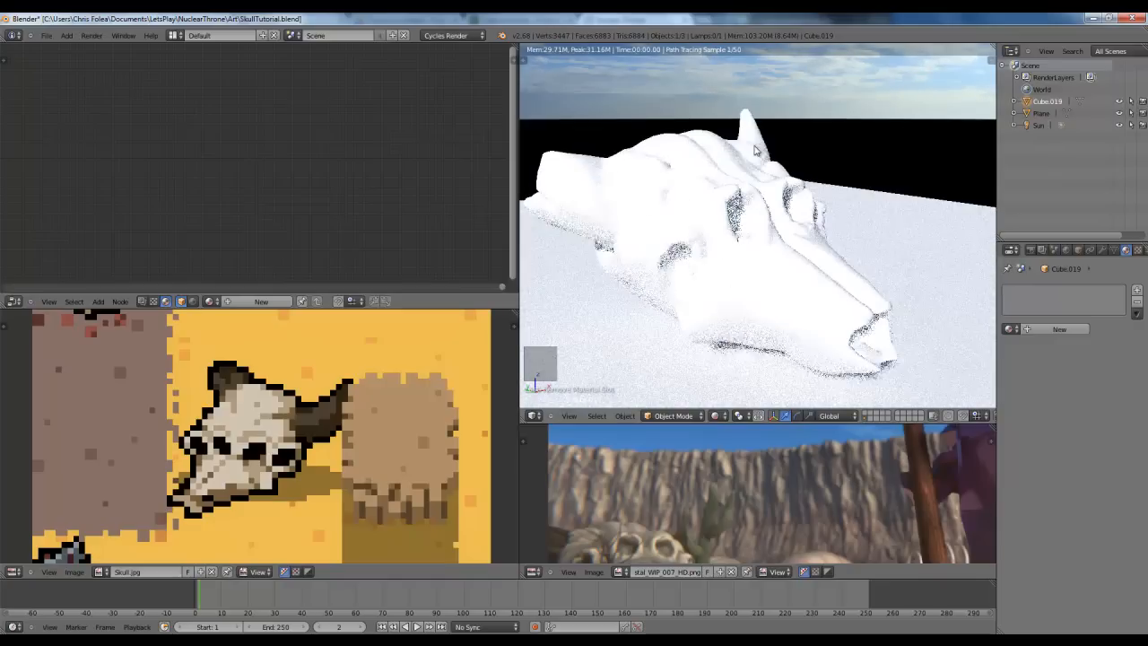
Step: Undo the removal of the skull's material slots
{"action": "key", "text": "ctrl+z"}
{"action": "key", "text": "ctrl+z"}
{"action": "key", "text": "ctrl+z"}
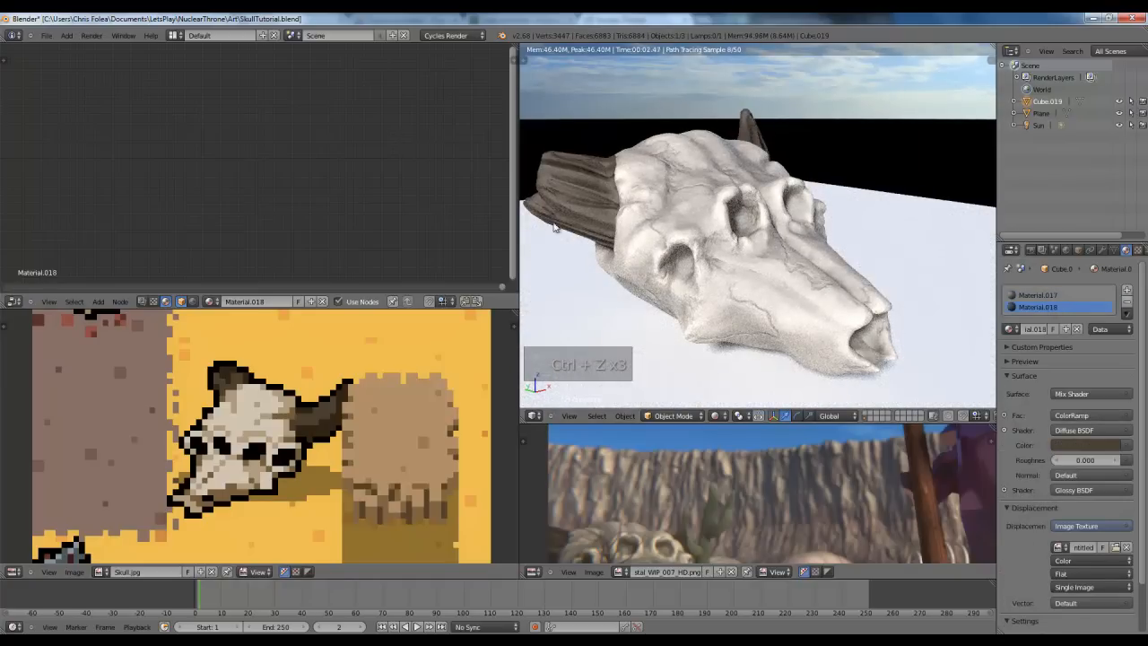
Step: Switch the skull to solid shading and inspect the mesh of its horns and head in Edit Mode
{"action": "key", "text": "z"}
{"action": "key", "text": "z"}
{"action": "key", "text": "z"}
{"action": "key", "text": "Tab"}
{"action": "mouse_move", "coordinate": [772, 164]}
{"action": "middle_mouse_down"}
{"action": "mouse_move", "coordinate": [817, 228]}
{"action": "mouse_move", "coordinate": [741, 256]}
{"action": "mouse_move", "coordinate": [658, 243]}
{"action": "middle_mouse_up"}
{"action": "key", "text": "Tab"}
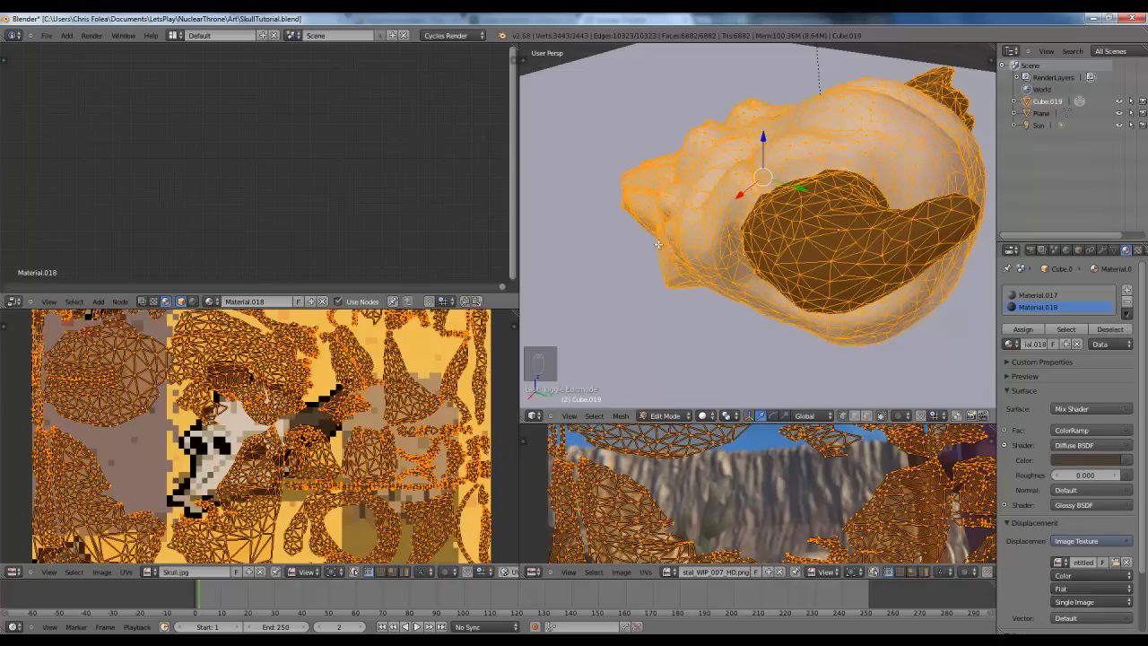
{"action": "middle_click_drag", "start_coordinate": [658, 244], "coordinate": [797, 229]}
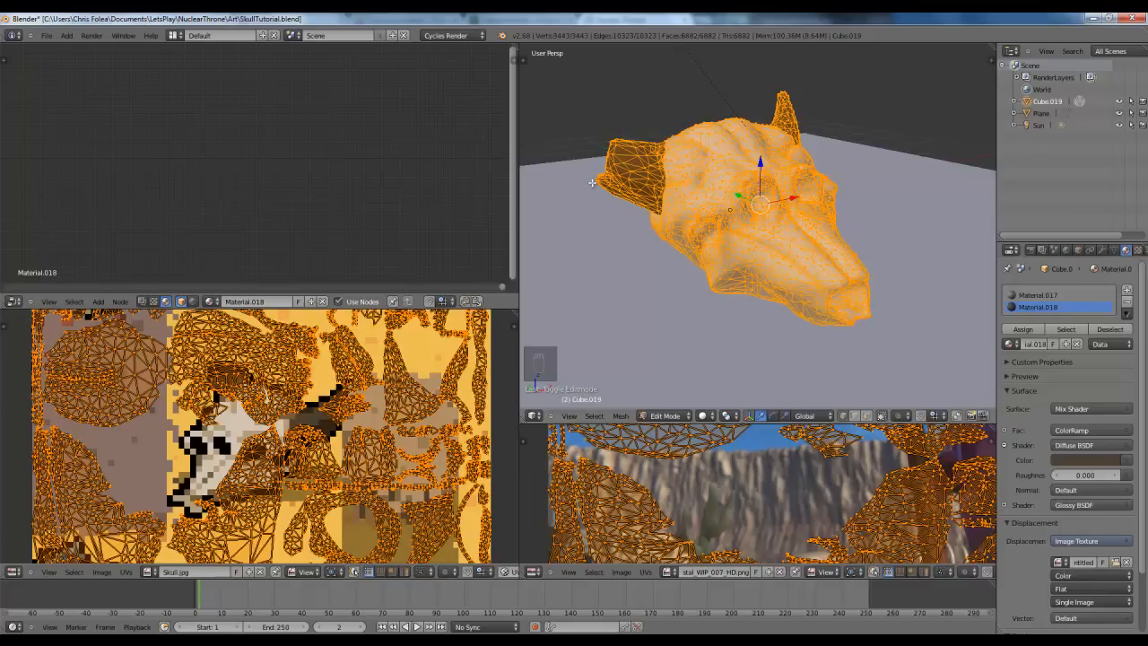
{"action": "key", "text": "Tab"}
Step: Unlink the bone and horn materials from the skull's two material slots, keeping the empty slots
{"action": "middle_click_drag", "start_coordinate": [657, 174], "coordinate": [661, 210], "text": "shift"}
{"action": "left_click", "coordinate": [1047, 295]}
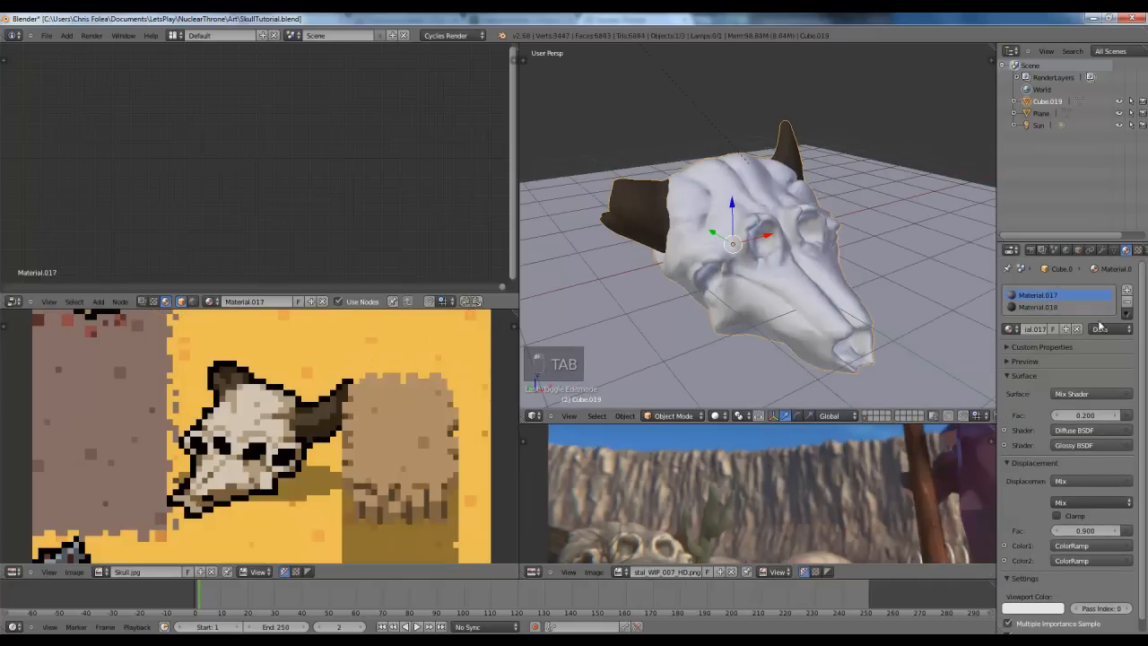
{"action": "left_click", "coordinate": [1074, 330]}
{"action": "left_click", "coordinate": [1038, 307]}
{"action": "left_click", "coordinate": [1075, 329]}
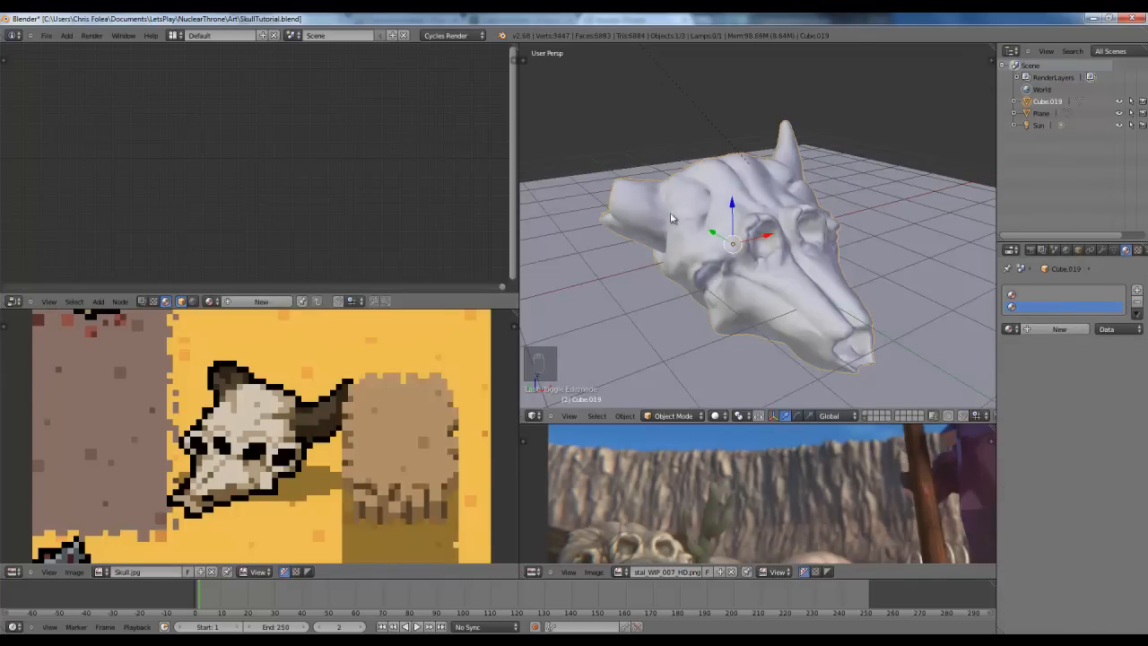
Step: Deselect the skull's geometry in Edit Mode and inspect the horn mesh up close, ending in Object Mode
{"action": "key", "text": "Tab"}
{"action": "key", "text": "a"}
{"action": "key", "text": "a"}
{"action": "scroll", "coordinate": [743, 207], "scroll_direction": "up", "scroll_amount": 5}
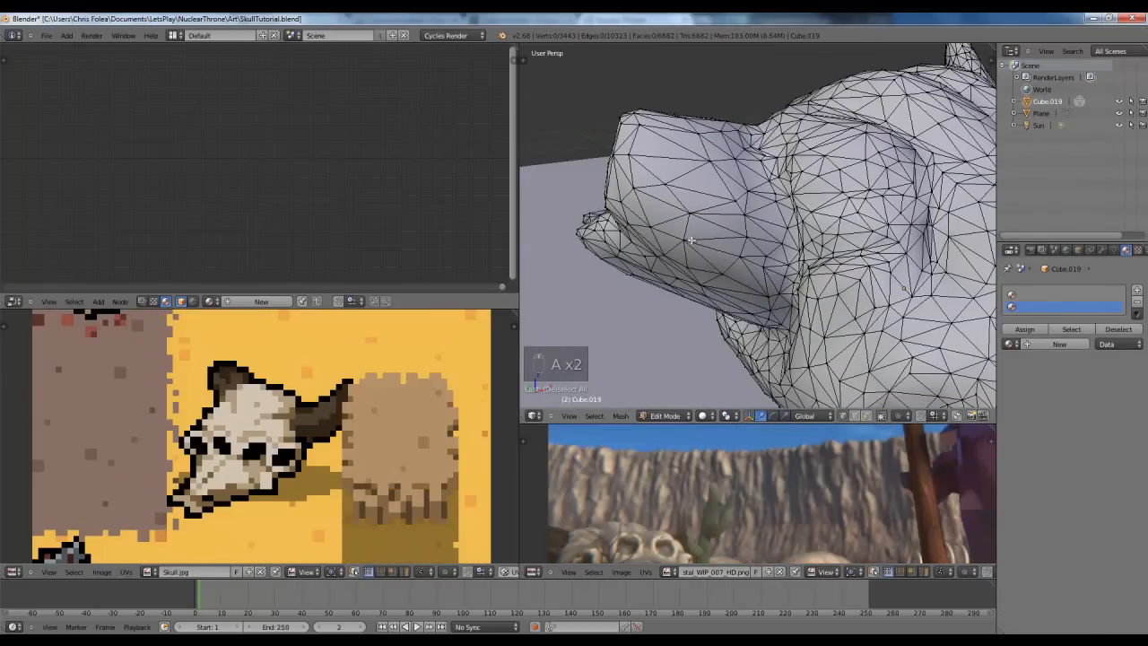
{"action": "key", "text": "Tab"}
{"action": "scroll", "coordinate": [690, 241], "scroll_direction": "down", "scroll_amount": 5}
{"action": "middle_click_drag", "start_coordinate": [691, 240], "coordinate": [723, 233]}
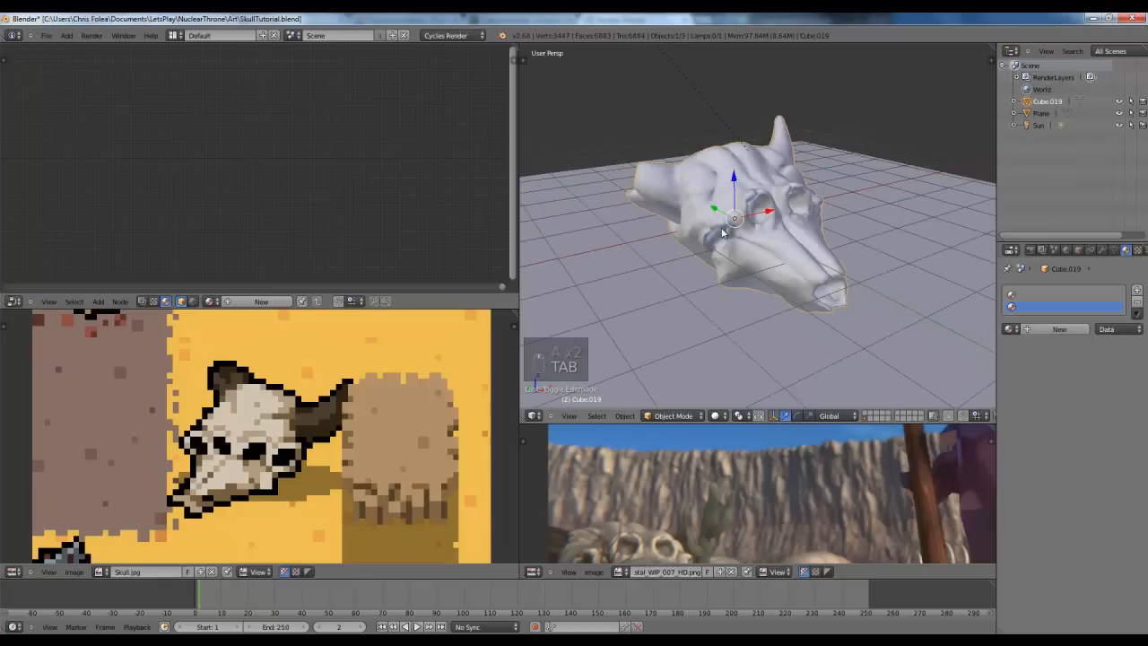
{"action": "scroll", "coordinate": [718, 237], "scroll_direction": "up", "scroll_amount": 1}
{"action": "scroll", "coordinate": [718, 237], "scroll_direction": "up", "scroll_amount": 1}
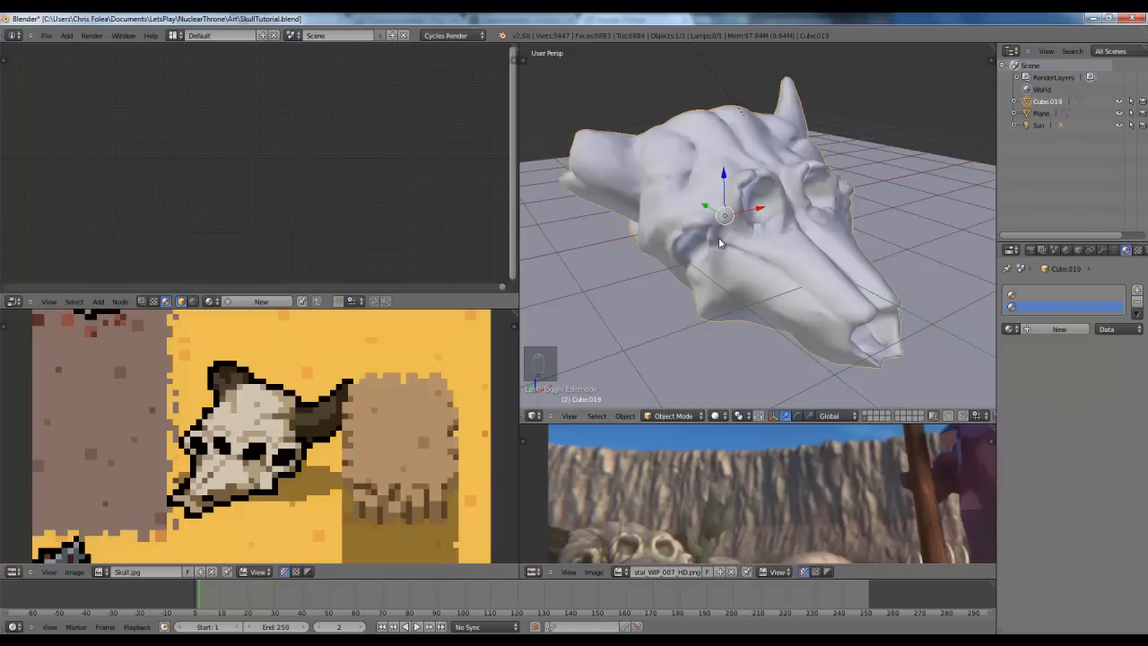
Step: Create a new material in the skull's first slot and show the model in Rendered shading
{"action": "left_click", "coordinate": [1022, 295]}
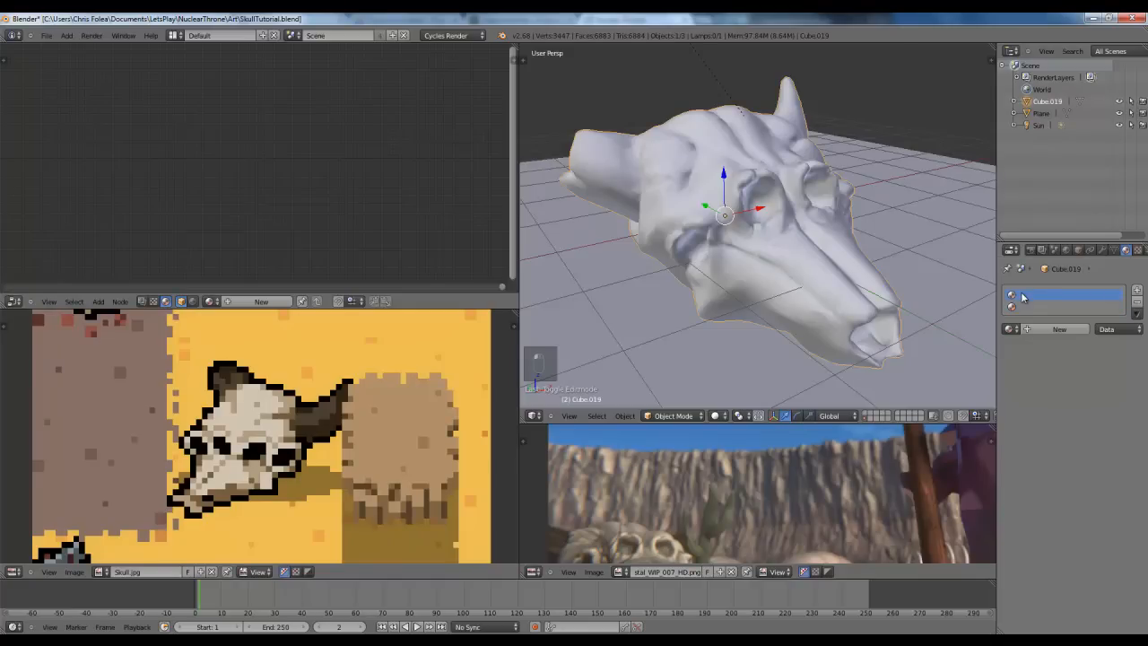
{"action": "left_click", "coordinate": [1059, 329]}
{"action": "middle_click_drag", "start_coordinate": [699, 206], "coordinate": [706, 213]}
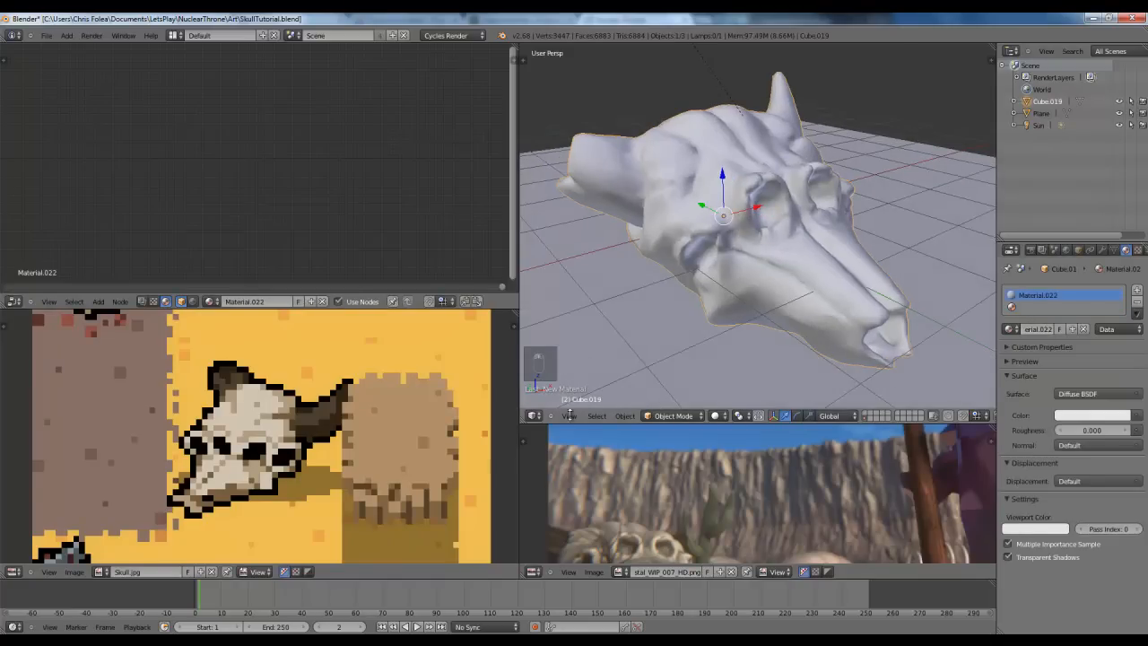
{"action": "left_click", "coordinate": [715, 415]}
{"action": "left_click", "coordinate": [749, 339]}
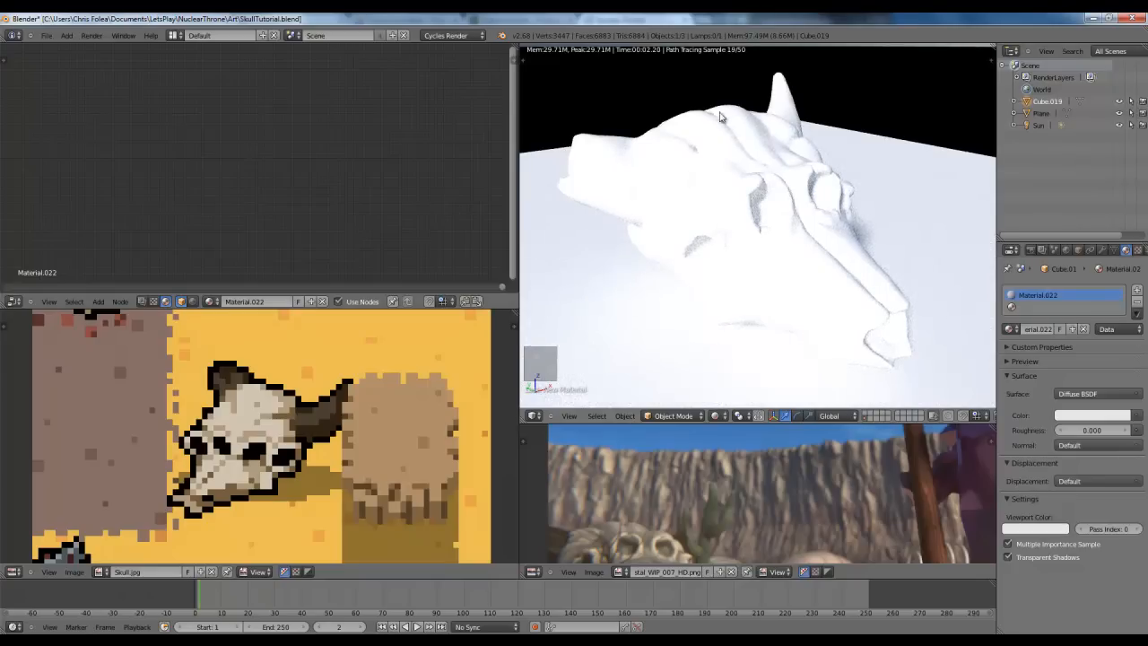
Step: Set the new material's diffuse color by sampling the bone tone from the pixel-art skull, and view the model from the front
{"action": "left_click", "coordinate": [1073, 414]}
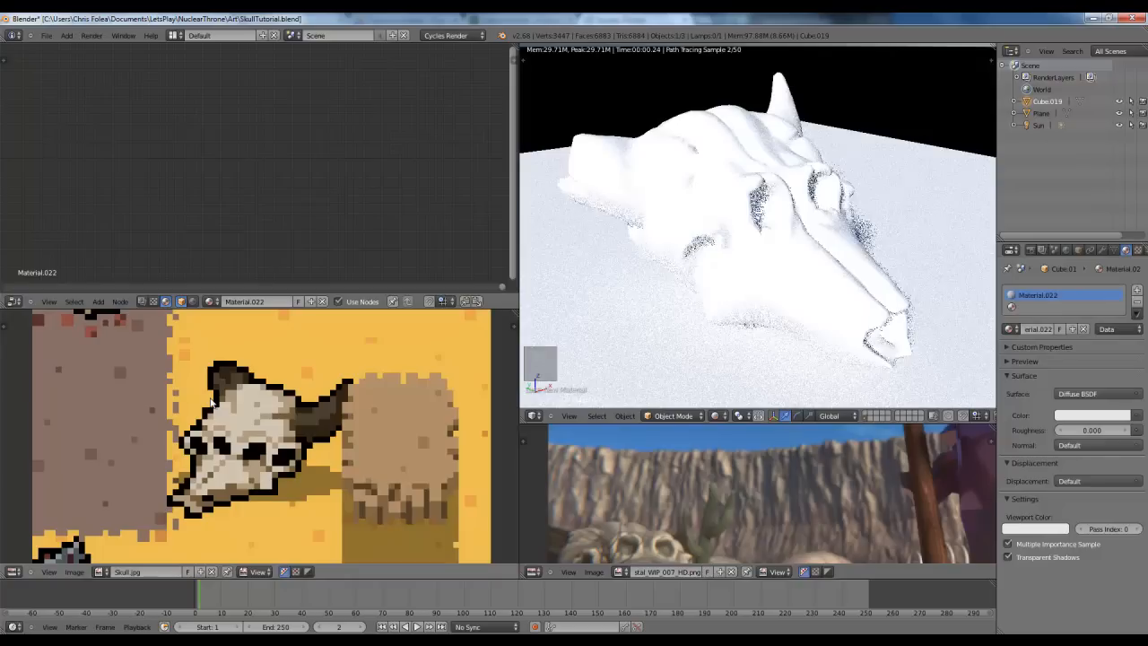
{"action": "left_click", "coordinate": [1073, 416]}
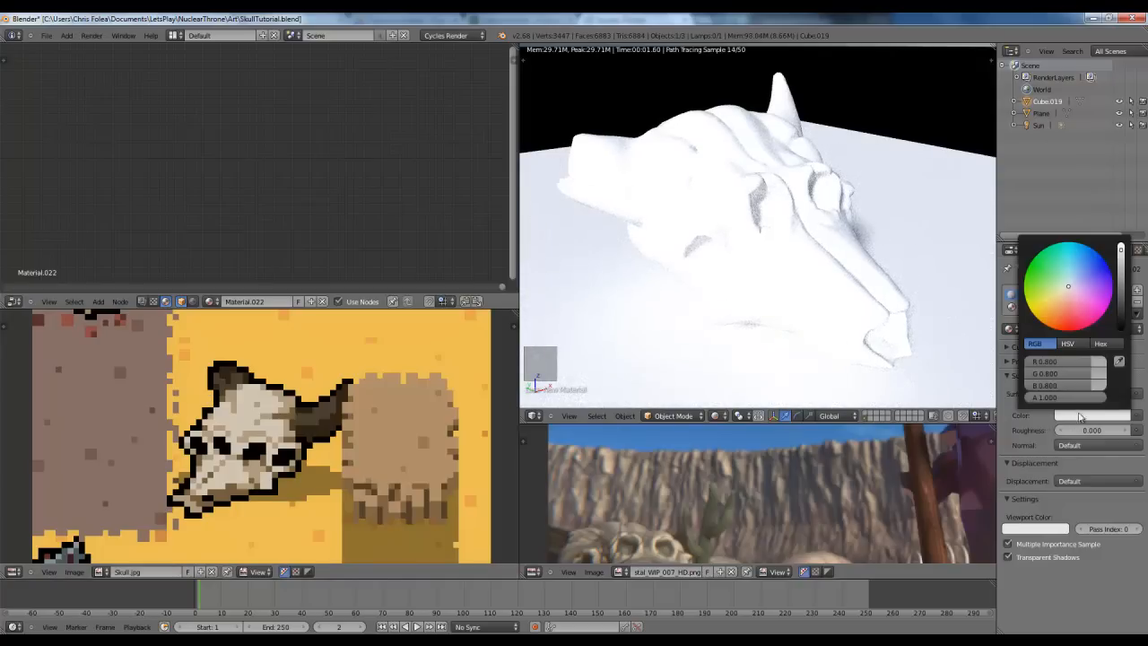
{"action": "left_click", "coordinate": [1118, 361]}
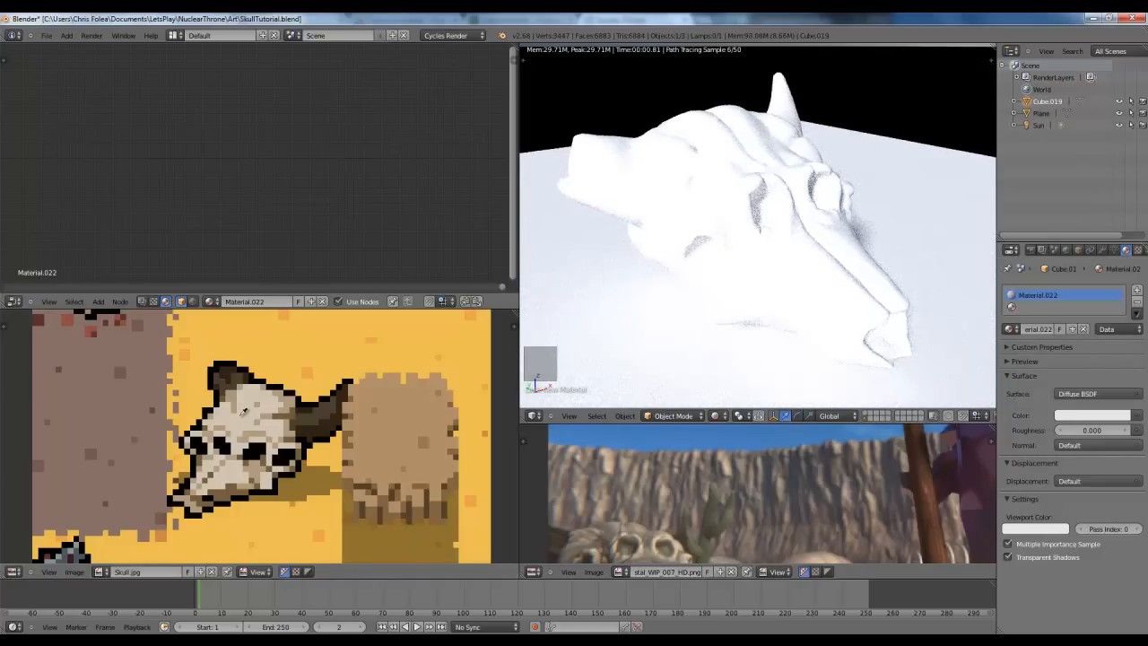
{"action": "left_click", "coordinate": [244, 427]}
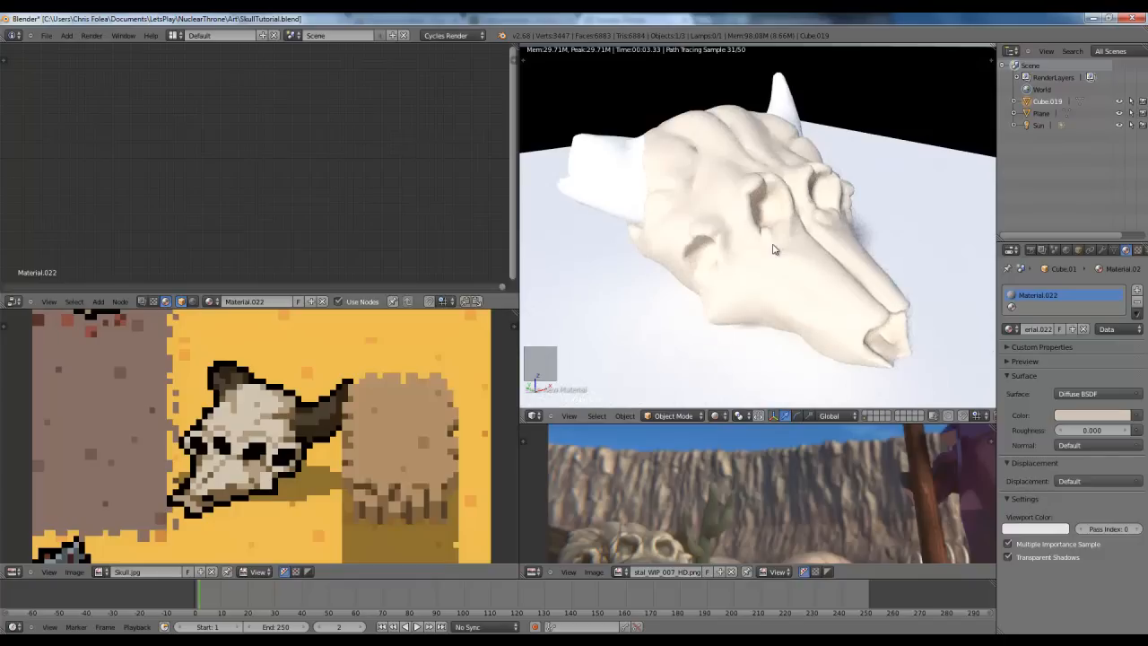
{"action": "scroll", "coordinate": [795, 259], "scroll_direction": "down", "scroll_amount": 5}
{"action": "middle_click_drag", "start_coordinate": [796, 299], "coordinate": [739, 136]}
{"action": "scroll", "coordinate": [832, 288], "scroll_direction": "up", "scroll_amount": 4}
{"action": "scroll", "coordinate": [706, 282], "scroll_direction": "up", "scroll_amount": 1}
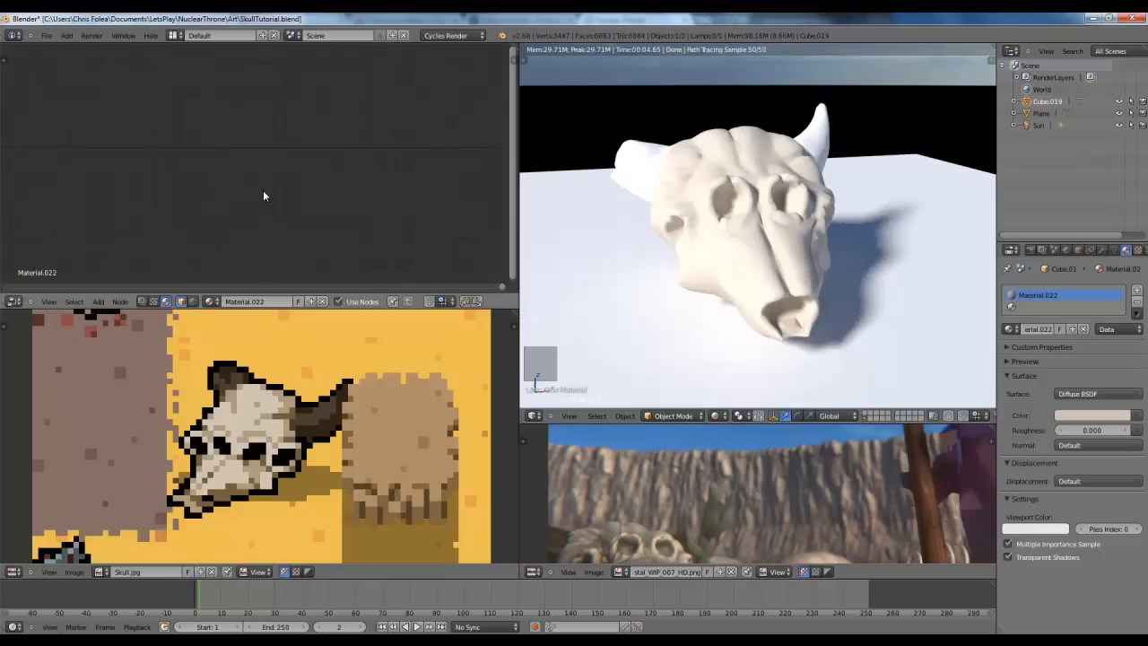
Step: Move the Diffuse BSDF node away from the material output and insert a Mix Shader on the link between them
{"action": "middle_click_drag", "start_coordinate": [265, 216], "coordinate": [674, 212]}
{"action": "middle_click_drag", "start_coordinate": [361, 140], "coordinate": [334, 200]}
{"action": "scroll", "coordinate": [349, 191], "scroll_direction": "up", "scroll_amount": 5}
{"action": "scroll", "coordinate": [366, 184], "scroll_direction": "up", "scroll_amount": 6}
{"action": "right_click", "coordinate": [400, 135]}
{"action": "key", "text": "g"}
{"action": "left_click", "coordinate": [277, 124]}
{"action": "scroll", "coordinate": [301, 154], "scroll_direction": "up", "scroll_amount": 1}
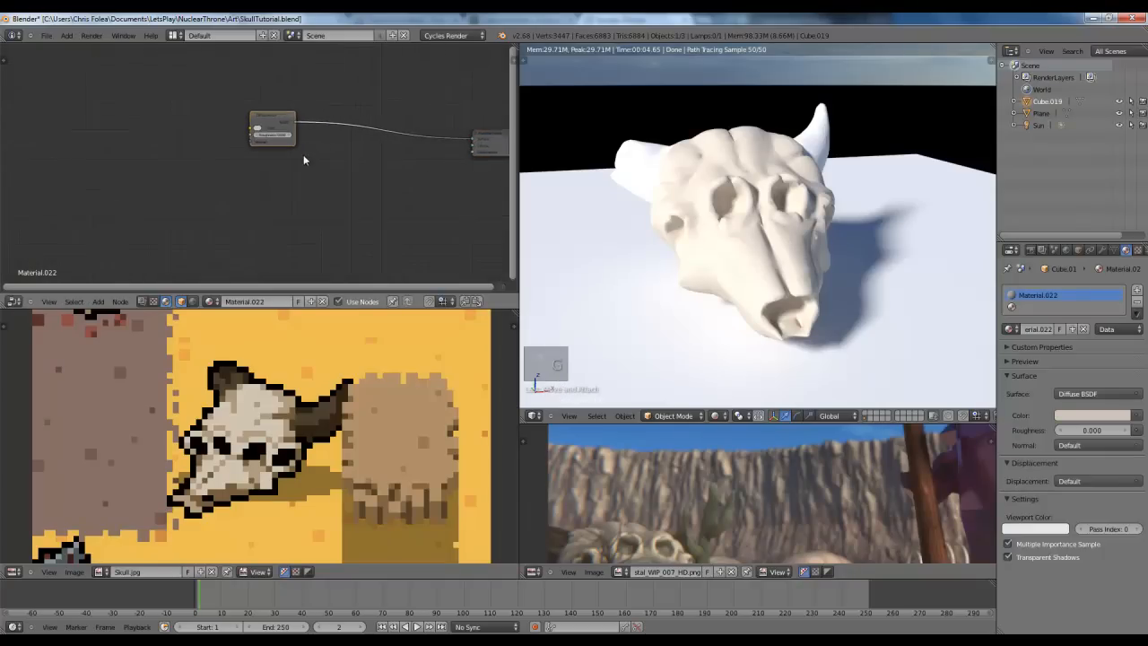
{"action": "key", "text": "shift+a"}
{"action": "mouse_move", "coordinate": [300, 185]}
{"action": "left_click", "coordinate": [377, 184]}
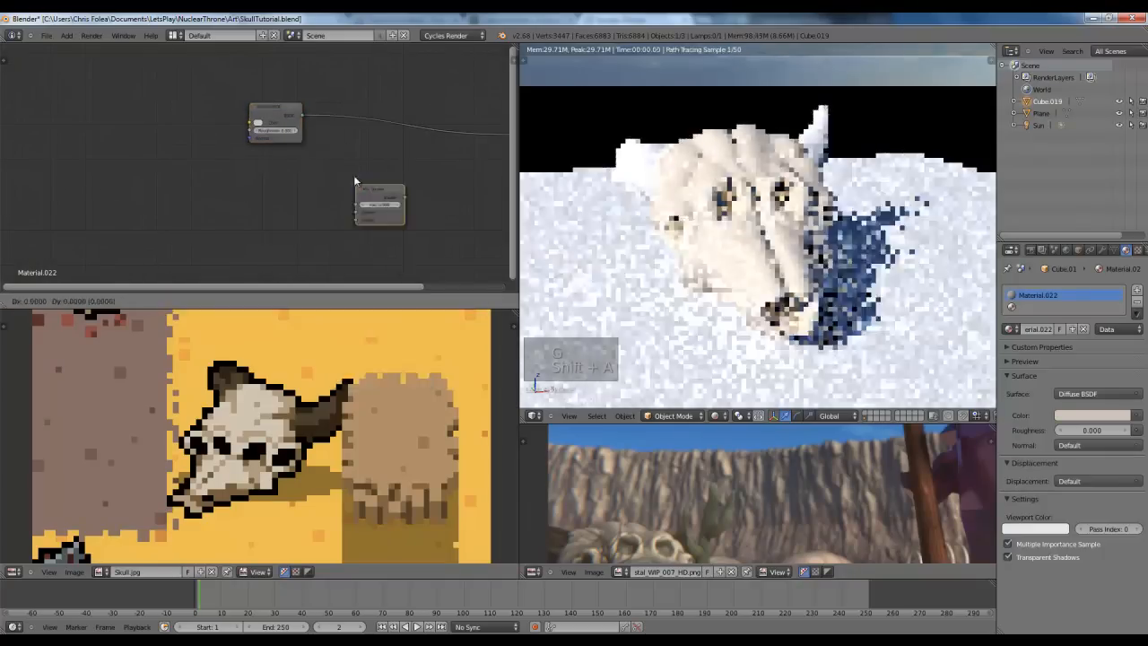
{"action": "left_click", "coordinate": [365, 134]}
Step: Add a Glossy BSDF node and connect it to the Mix Shader's second shader input
{"action": "key", "text": "shift+a"}
{"action": "mouse_move", "coordinate": [256, 185]}
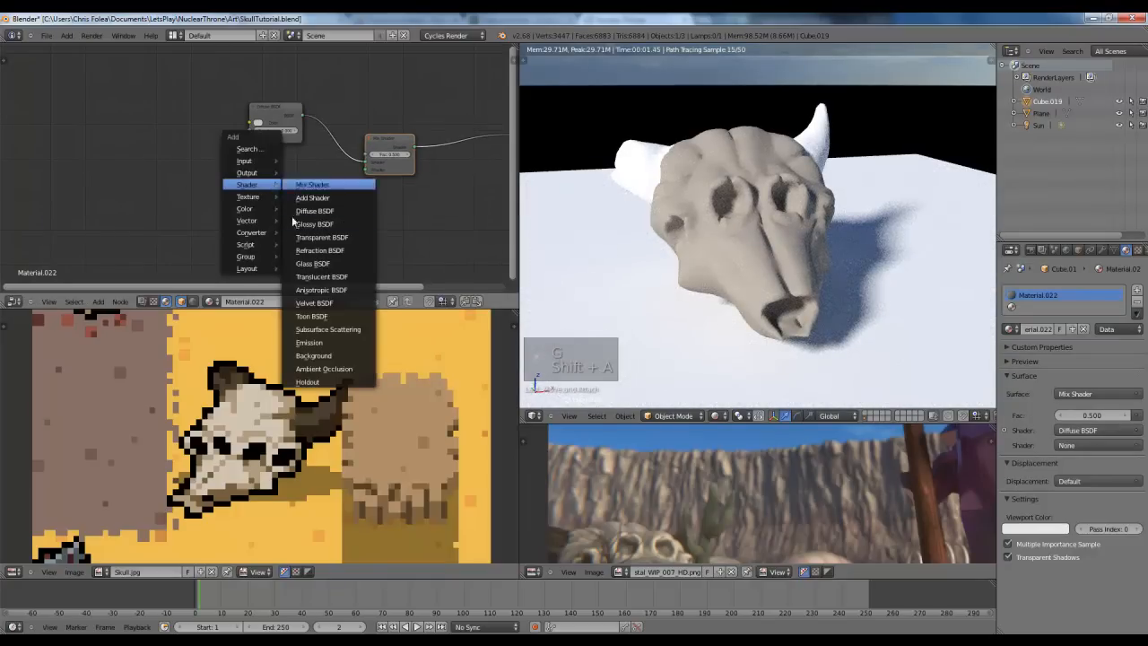
{"action": "left_click", "coordinate": [323, 223]}
{"action": "left_click", "coordinate": [326, 191]}
{"action": "left_click_drag", "start_coordinate": [311, 188], "coordinate": [363, 168]}
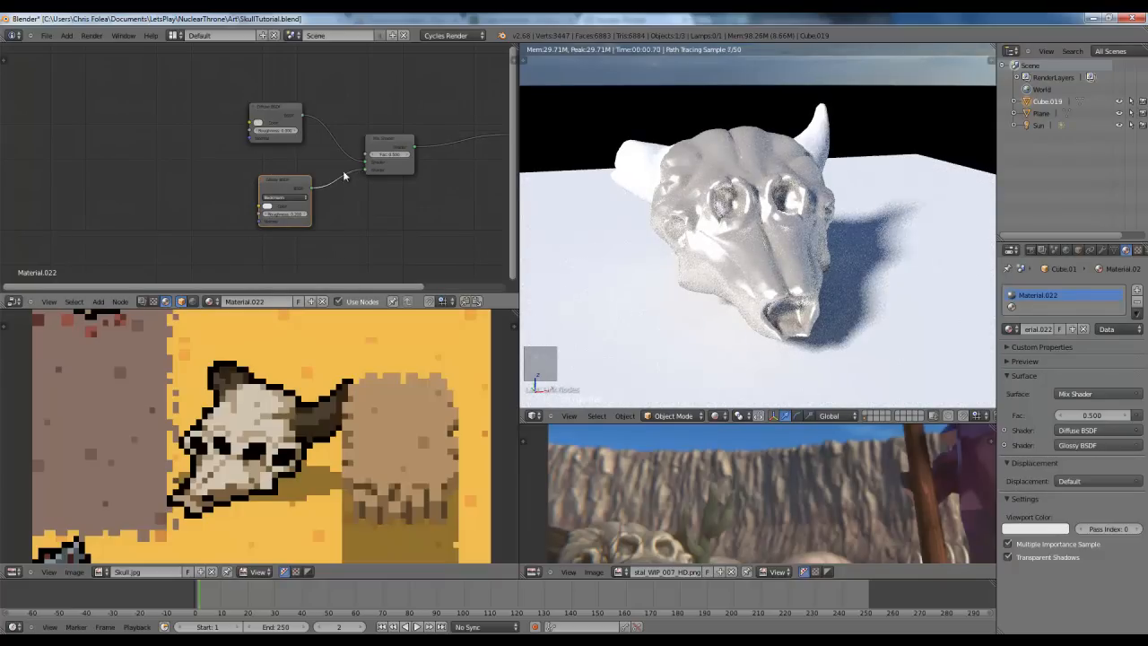
Step: Set the Glossy BSDF's roughness to 0.5
{"action": "left_click", "coordinate": [281, 215]}
{"action": "key", "text": "Return"}
{"action": "left_click", "coordinate": [281, 214]}
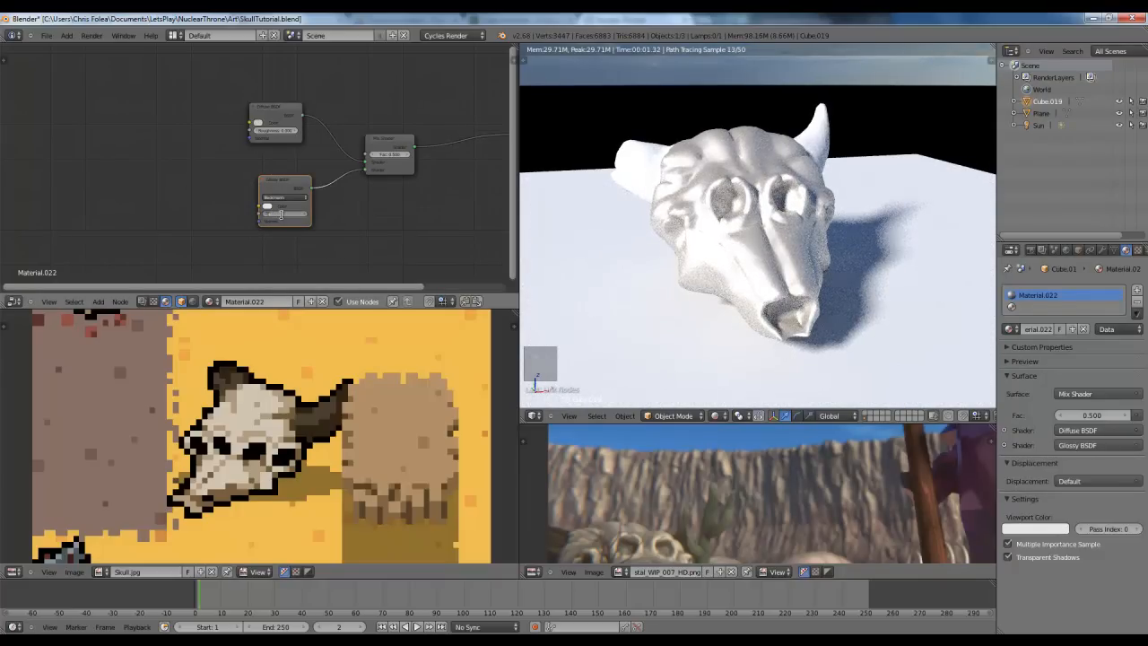
{"action": "type", "text": ".5"}
{"action": "key", "text": "Return"}
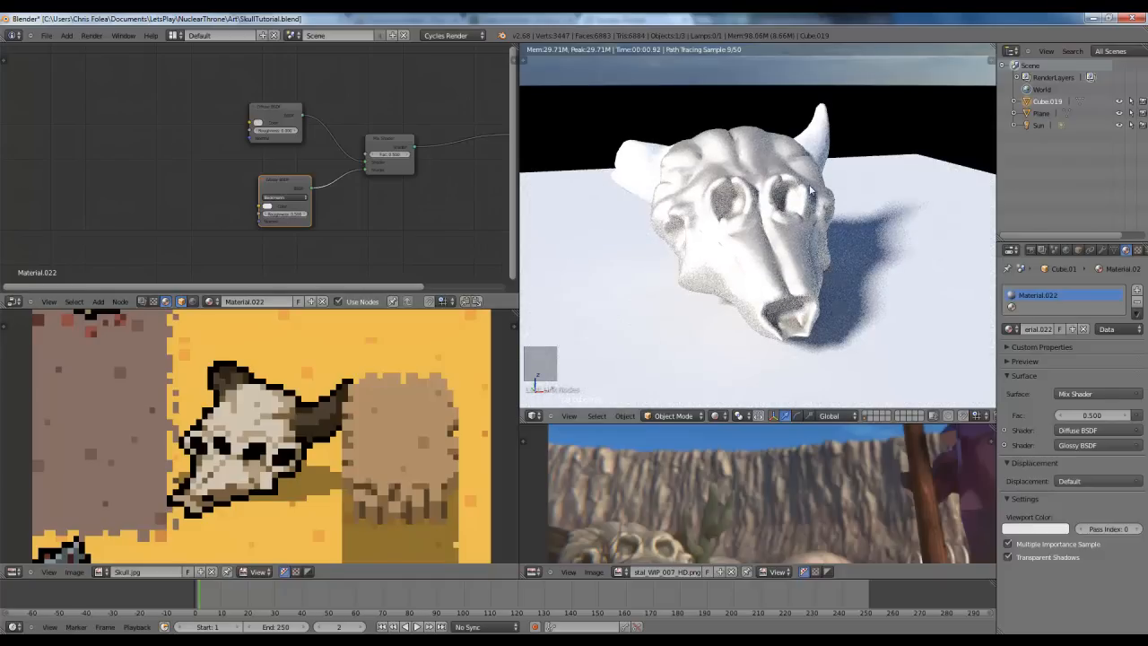
Step: Set the Mix Shader's factor to 0.1 and check the rendered skull from the front and side
{"action": "middle_click_drag", "start_coordinate": [763, 221], "coordinate": [763, 180]}
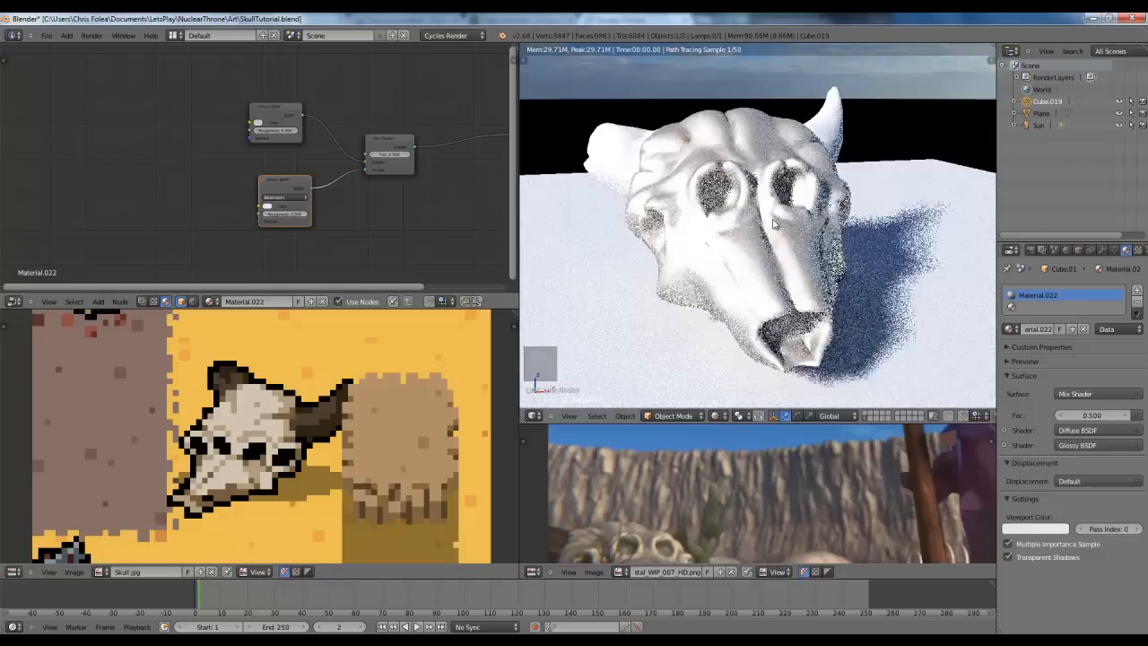
{"action": "scroll", "coordinate": [416, 166], "scroll_direction": "up", "scroll_amount": 1}
{"action": "scroll", "coordinate": [417, 166], "scroll_direction": "up", "scroll_amount": 1}
{"action": "left_click", "coordinate": [457, 147]}
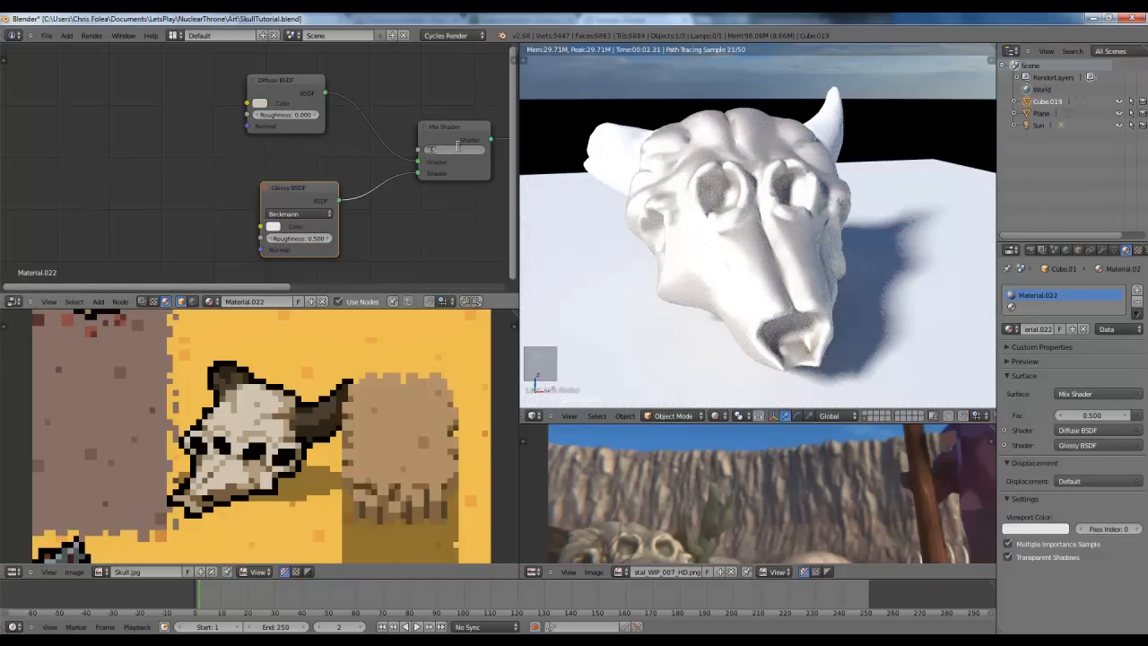
{"action": "type", "text": ".1"}
{"action": "key", "text": "Return"}
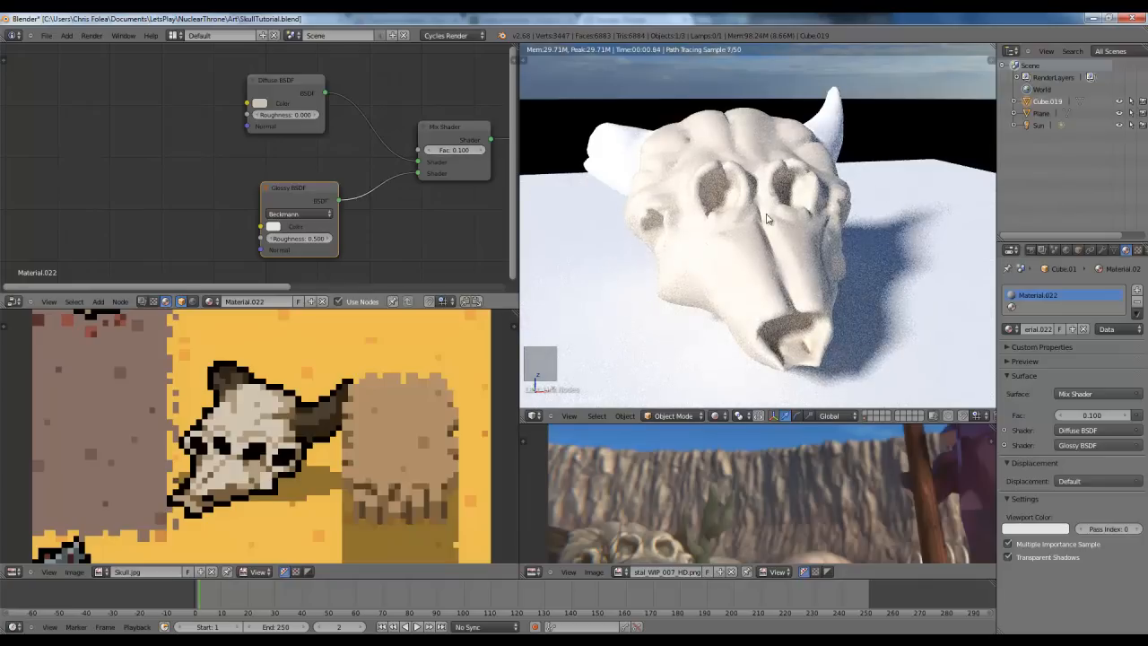
{"action": "middle_click_drag", "start_coordinate": [782, 280], "coordinate": [783, 226]}
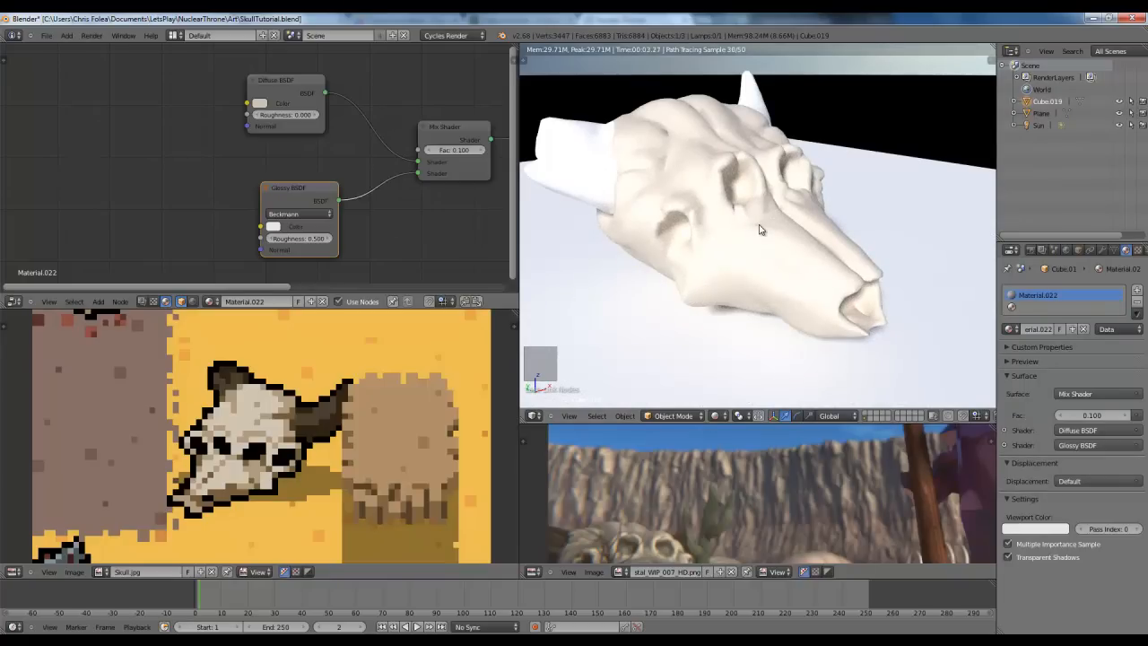
{"action": "middle_click_drag", "start_coordinate": [759, 229], "coordinate": [695, 235]}
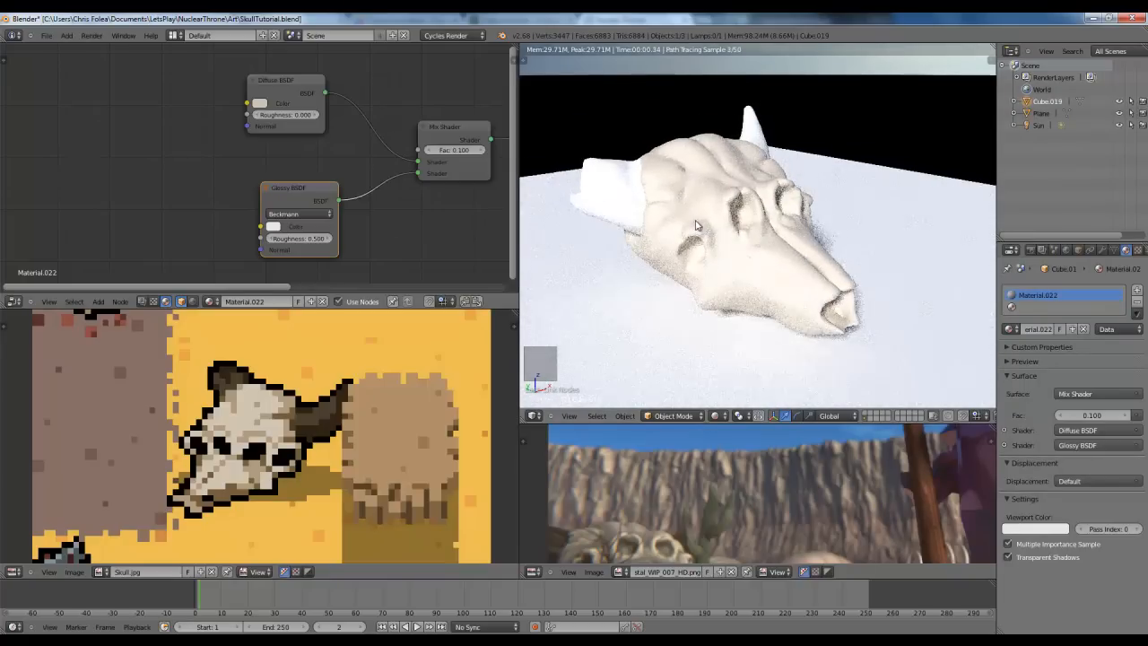
Step: Arrange the Glossy BSDF, Mix Shader and Material Output nodes into a more compact layout
{"action": "middle_click_drag", "start_coordinate": [308, 171], "coordinate": [239, 149]}
{"action": "left_click", "coordinate": [357, 117]}
{"action": "key", "text": "g"}
{"action": "left_click", "coordinate": [388, 102]}
{"action": "left_click", "coordinate": [225, 176]}
{"action": "key", "text": "g"}
{"action": "left_click", "coordinate": [207, 142]}
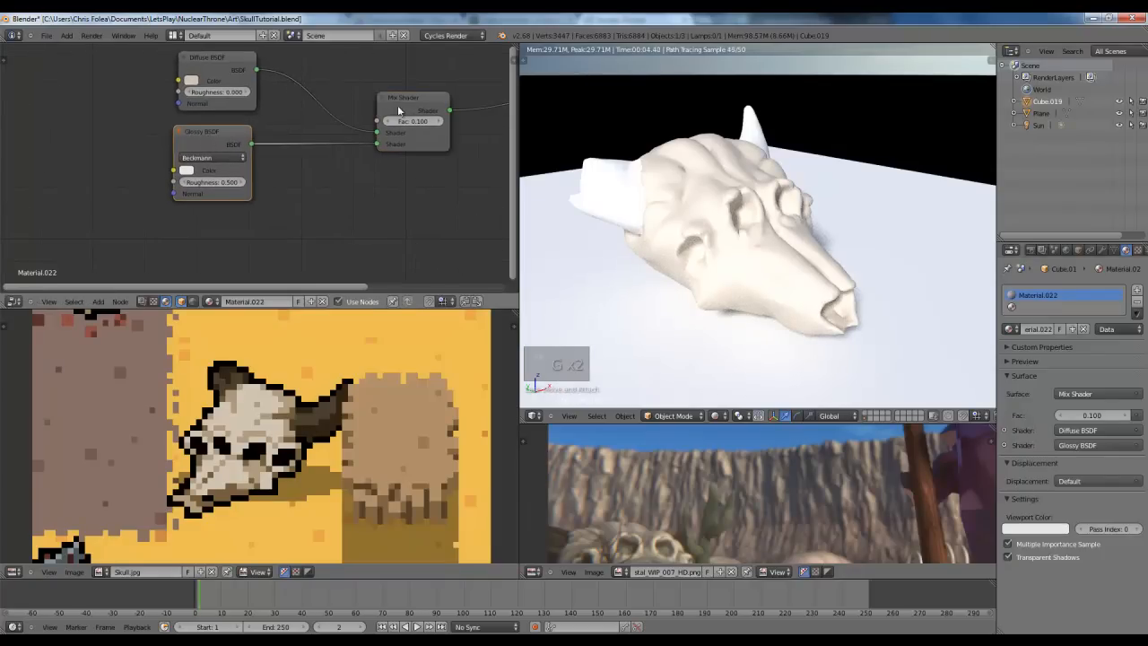
{"action": "left_click", "coordinate": [404, 104]}
{"action": "key", "text": "g"}
{"action": "left_click", "coordinate": [316, 90]}
{"action": "middle_click_drag", "start_coordinate": [342, 119], "coordinate": [280, 125]}
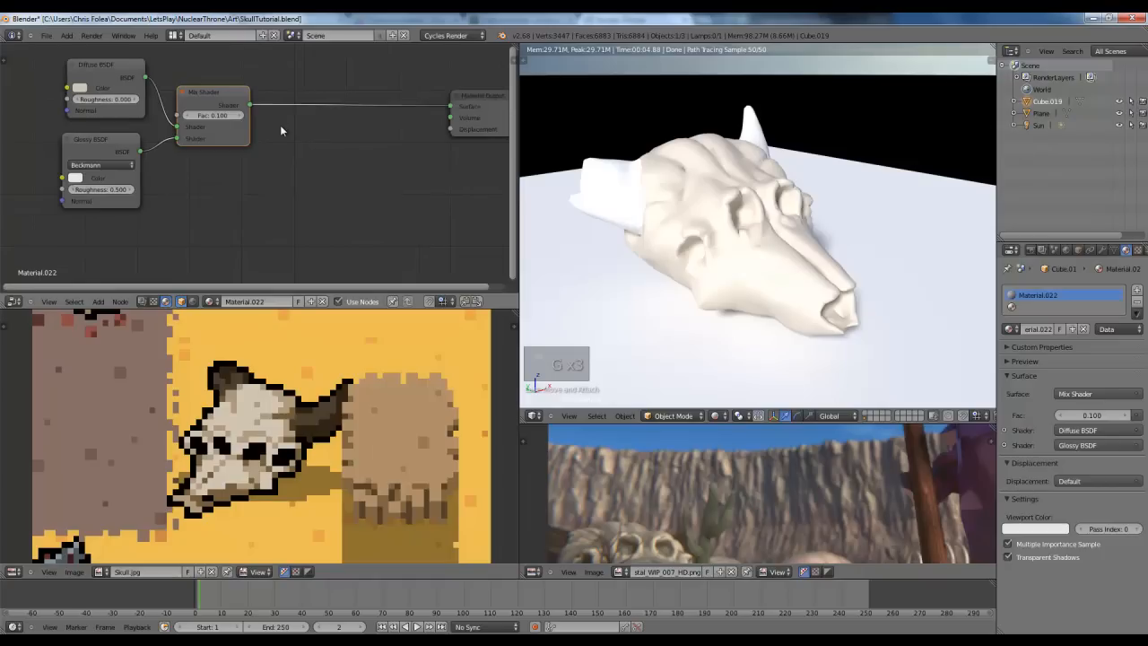
{"action": "right_click", "coordinate": [476, 90]}
{"action": "key", "text": "g"}
{"action": "left_click", "coordinate": [425, 104]}
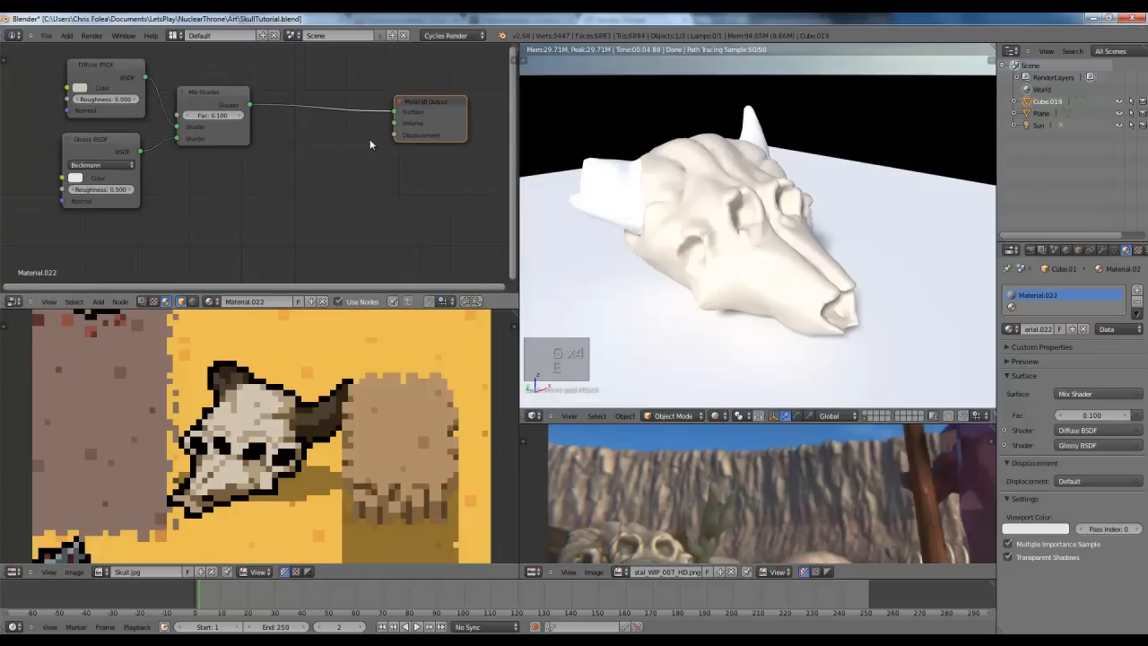
Step: Add a Noise Texture node and connect its Fac output to the Material Output's Displacement
{"action": "scroll", "coordinate": [363, 142], "scroll_direction": "down", "scroll_amount": 1}
{"action": "scroll", "coordinate": [368, 146], "scroll_direction": "up", "scroll_amount": 1}
{"action": "key", "text": "shift+a"}
{"action": "mouse_move", "coordinate": [367, 161]}
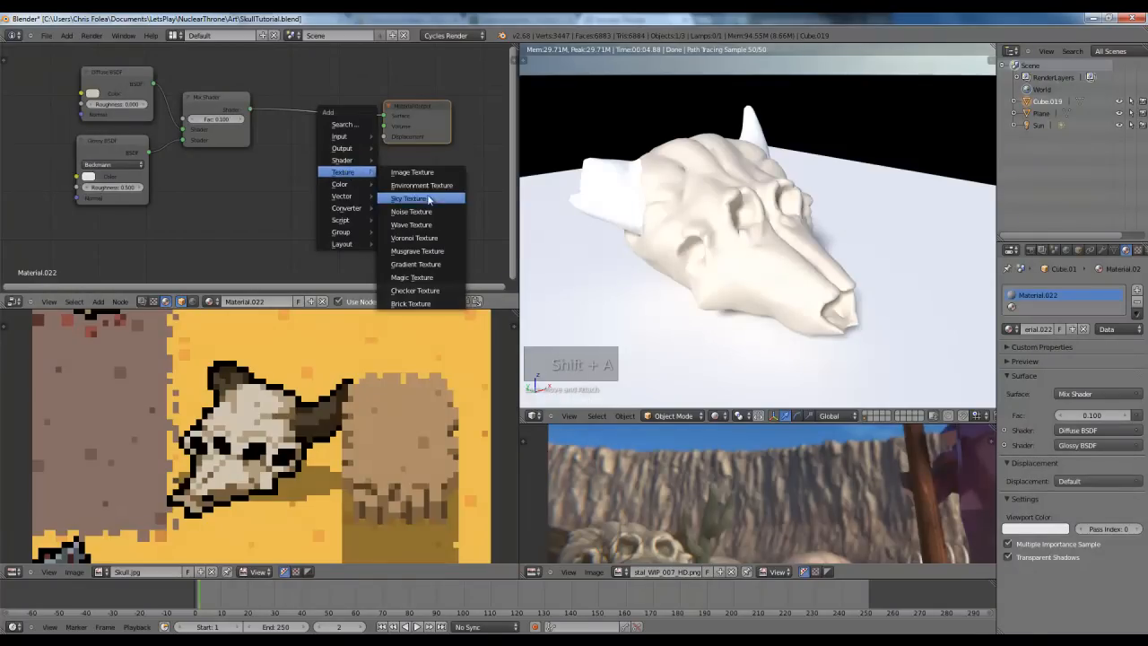
{"action": "left_click", "coordinate": [418, 213]}
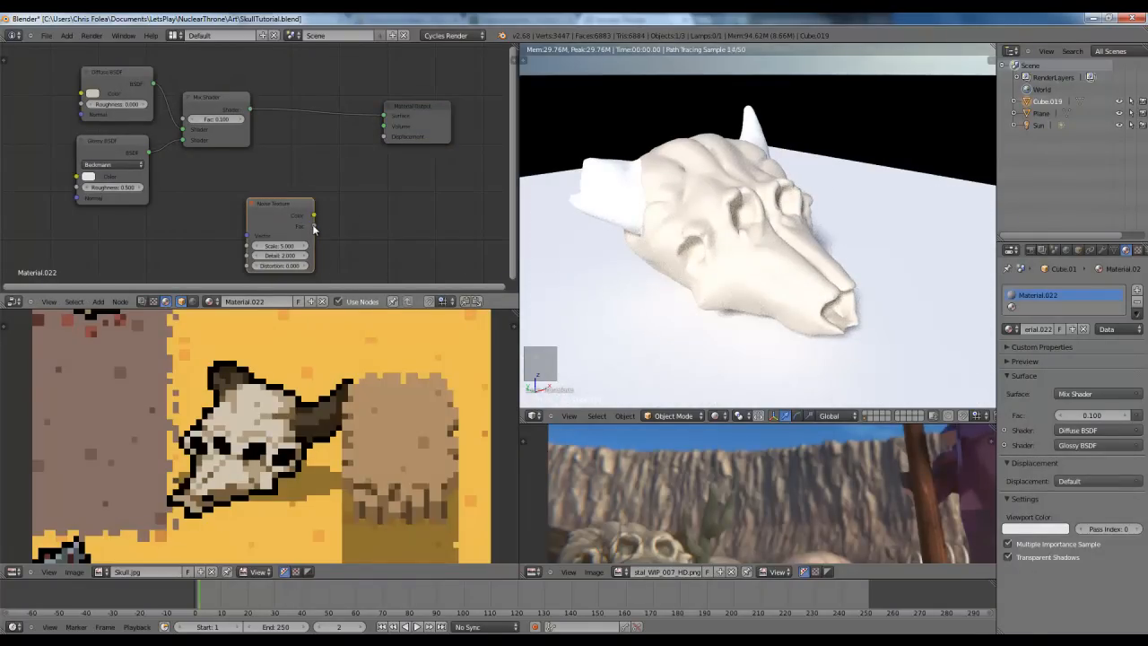
{"action": "left_click_drag", "start_coordinate": [383, 143], "coordinate": [384, 135]}
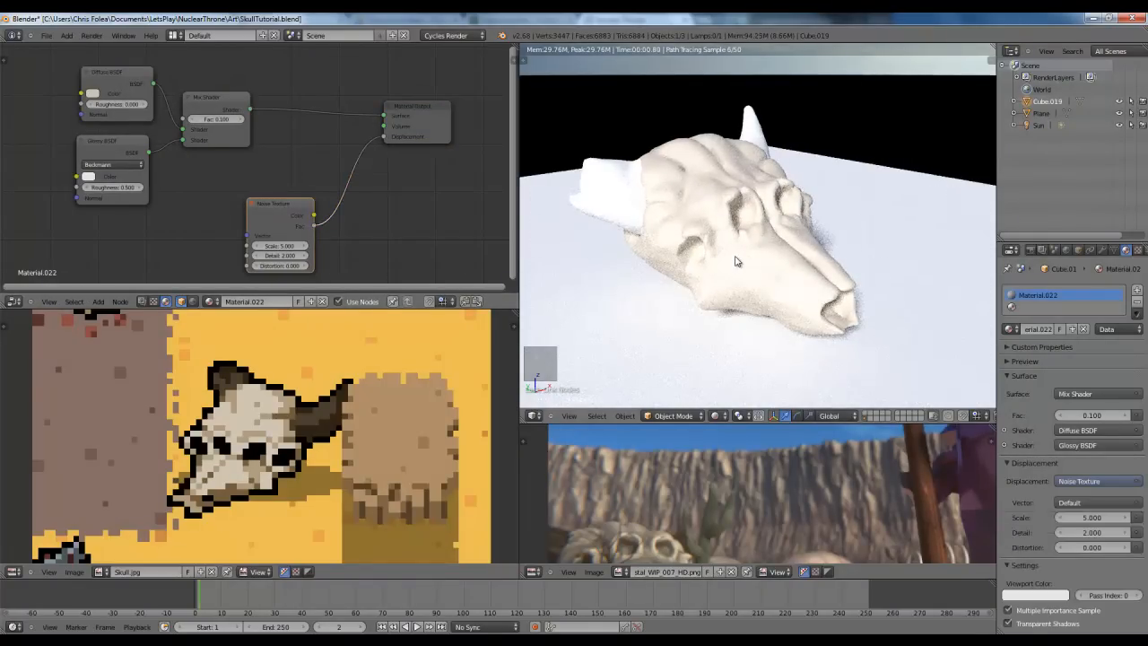
Step: Add a Texture Coordinate node before the Noise Texture and feed its Object output into the noise's Vector input
{"action": "middle_click_drag", "start_coordinate": [264, 236], "coordinate": [370, 124]}
{"action": "key", "text": "g"}
{"action": "left_click", "coordinate": [376, 149]}
{"action": "key", "text": "shift+a"}
{"action": "mouse_move", "coordinate": [269, 116]}
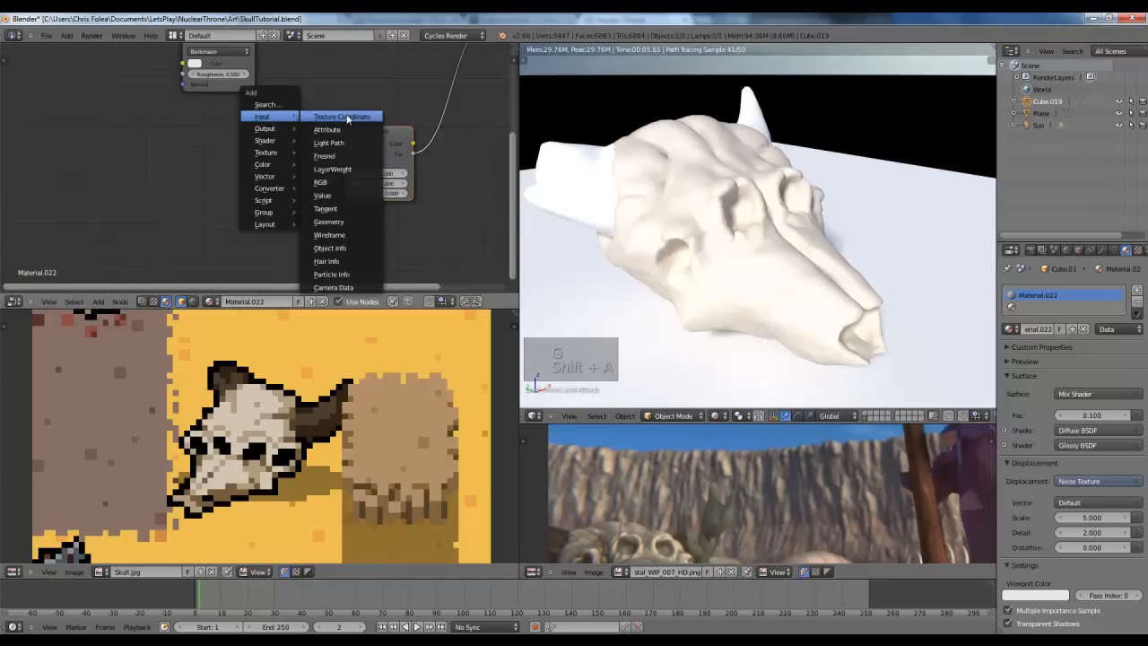
{"action": "left_click", "coordinate": [346, 117]}
{"action": "left_click", "coordinate": [180, 153]}
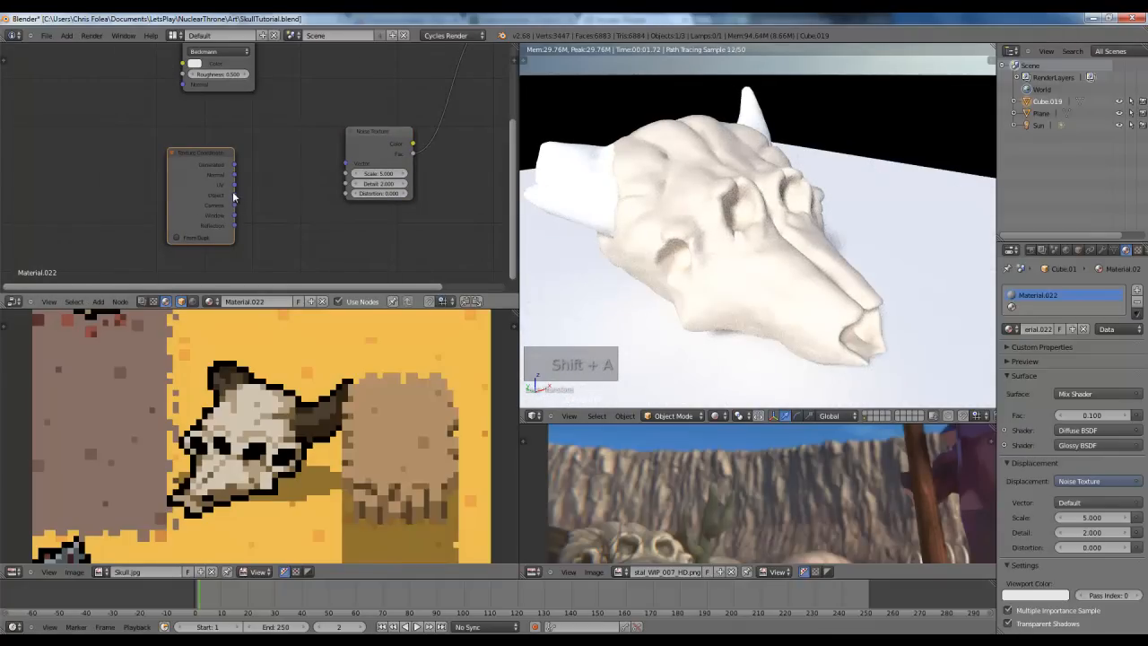
{"action": "left_click_drag", "start_coordinate": [235, 194], "coordinate": [284, 159]}
Step: Set the Noise Texture's detail to 12 and limit the rendered preview to a border region over the skull's snout
{"action": "left_click", "coordinate": [280, 210]}
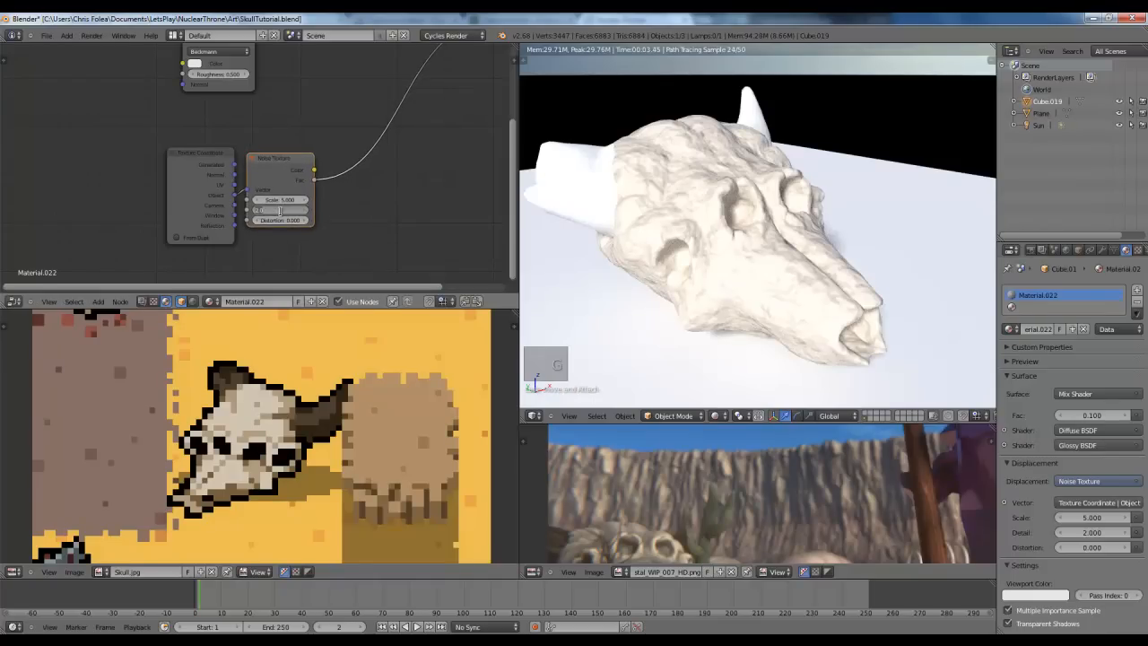
{"action": "type", "text": "12"}
{"action": "key", "text": "Return"}
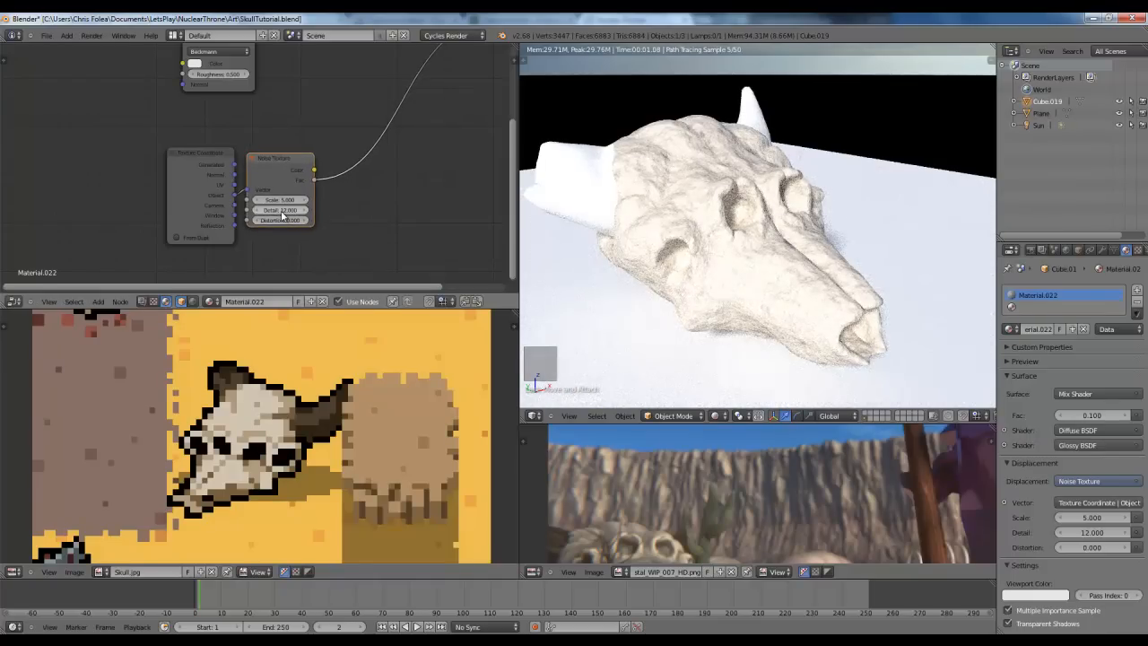
{"action": "middle_click_drag", "start_coordinate": [369, 150], "coordinate": [274, 214]}
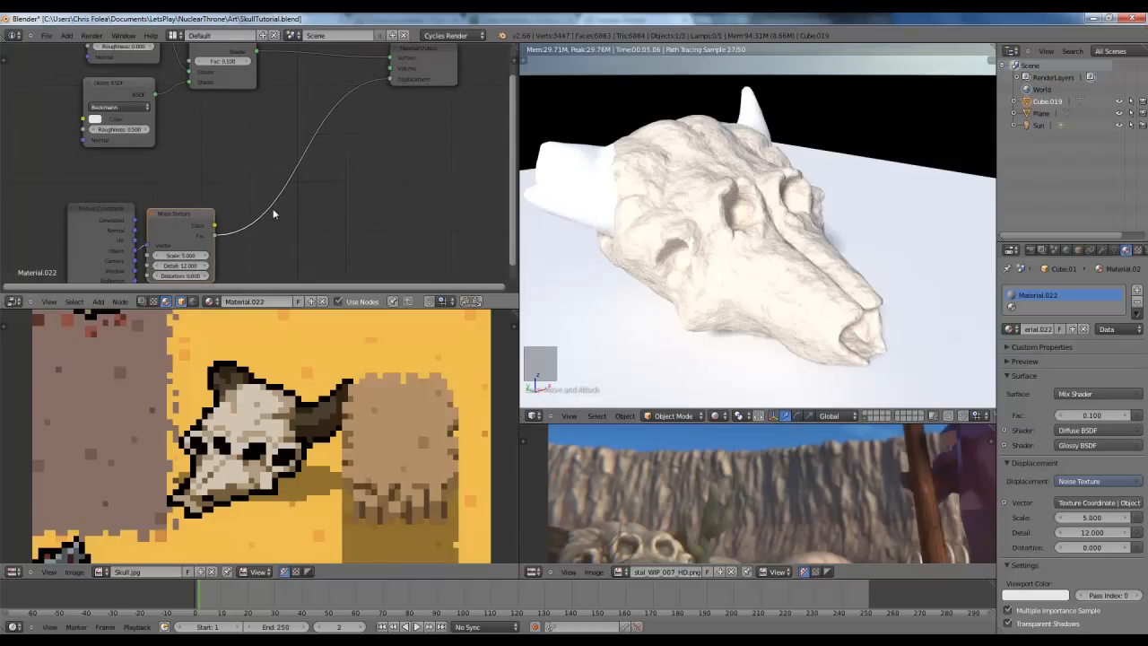
{"action": "key", "text": "ctrl+b"}
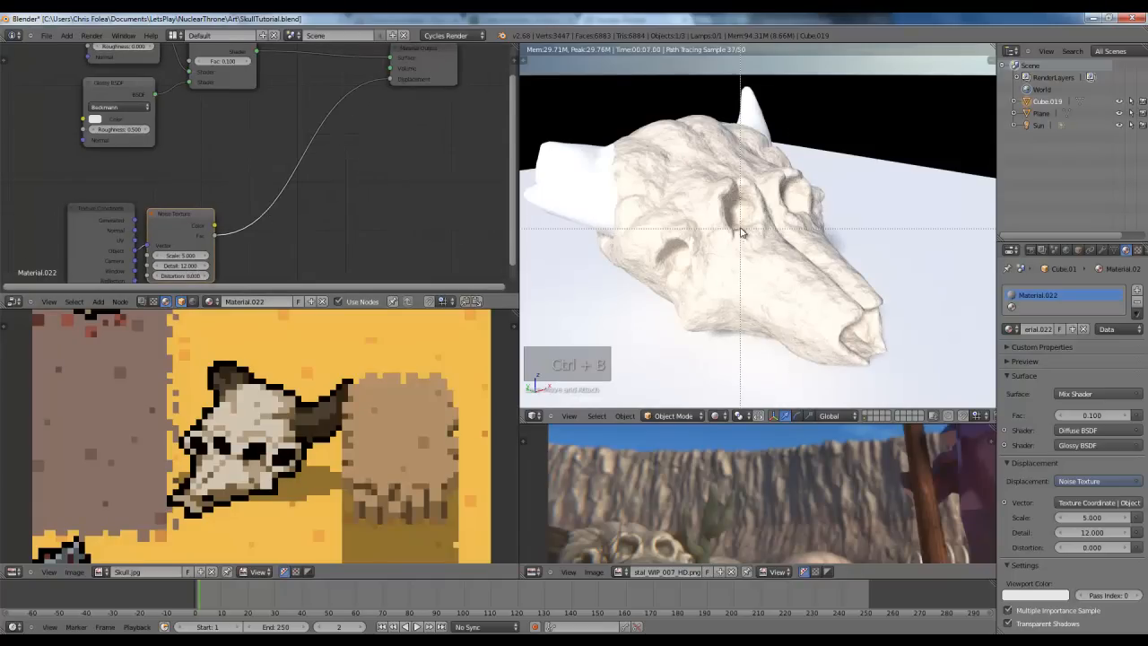
{"action": "left_click_drag", "start_coordinate": [734, 215], "coordinate": [866, 332]}
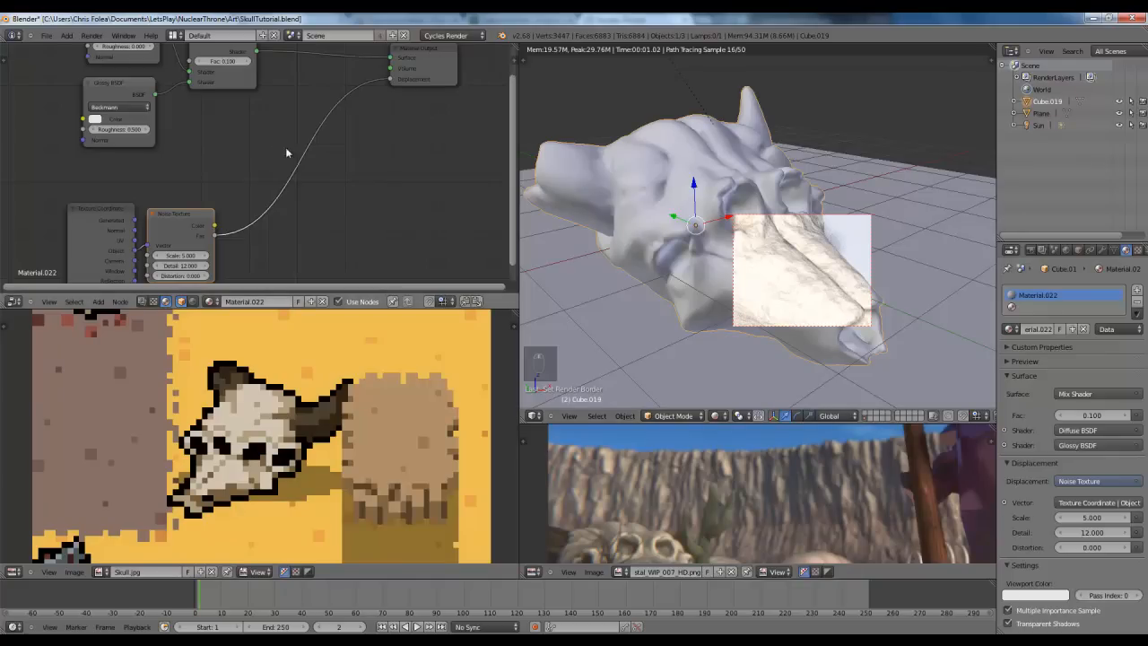
Step: Insert a ColorRamp between the Noise Texture's Fac output and the Material Output's Displacement
{"action": "scroll", "coordinate": [285, 147], "scroll_direction": "down", "scroll_amount": 1}
{"action": "middle_click_drag", "start_coordinate": [233, 194], "coordinate": [247, 201]}
{"action": "scroll", "coordinate": [257, 134], "scroll_direction": "up", "scroll_amount": 1}
{"action": "middle_click_drag", "start_coordinate": [256, 134], "coordinate": [231, 117]}
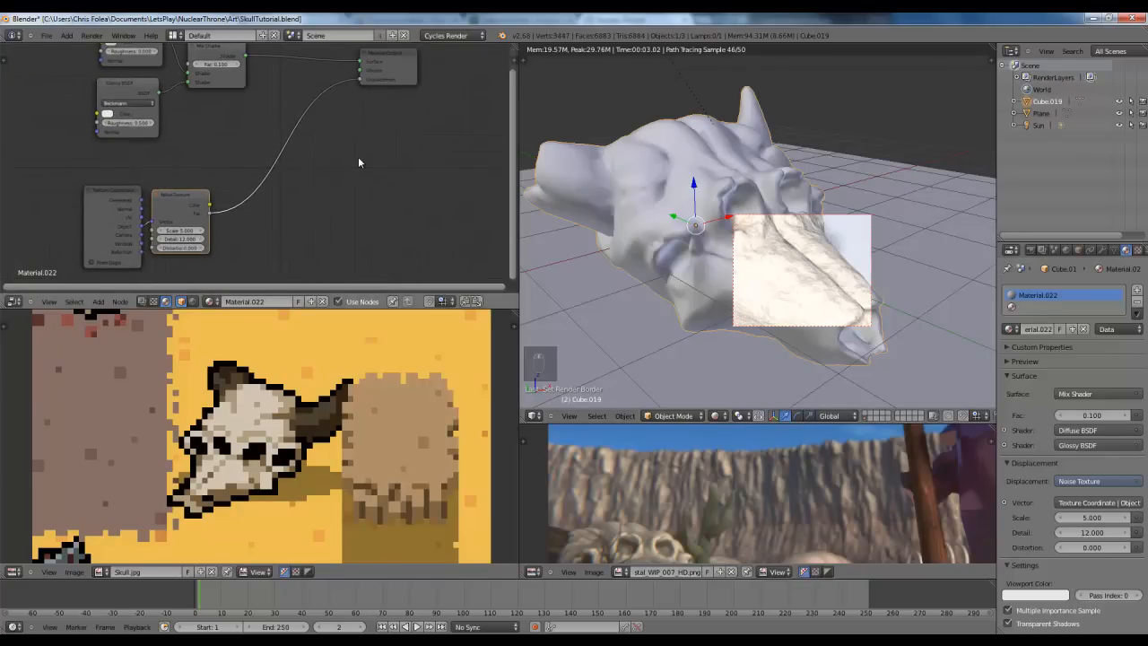
{"action": "scroll", "coordinate": [359, 162], "scroll_direction": "up", "scroll_amount": 1}
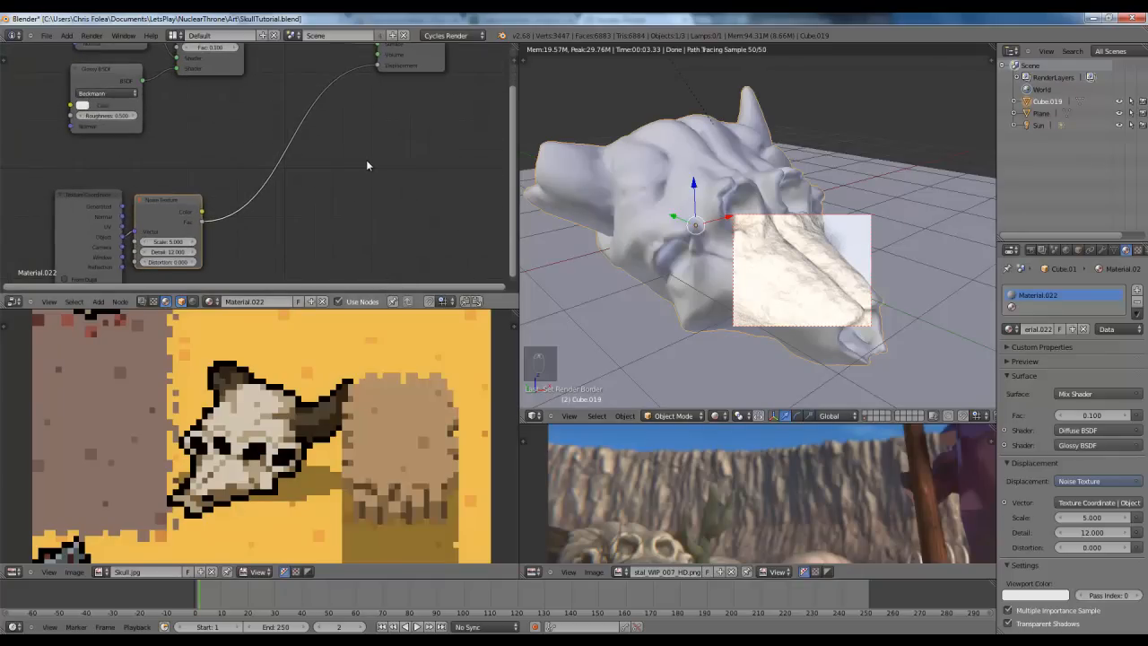
{"action": "key", "text": "g"}
{"action": "left_click", "coordinate": [171, 202]}
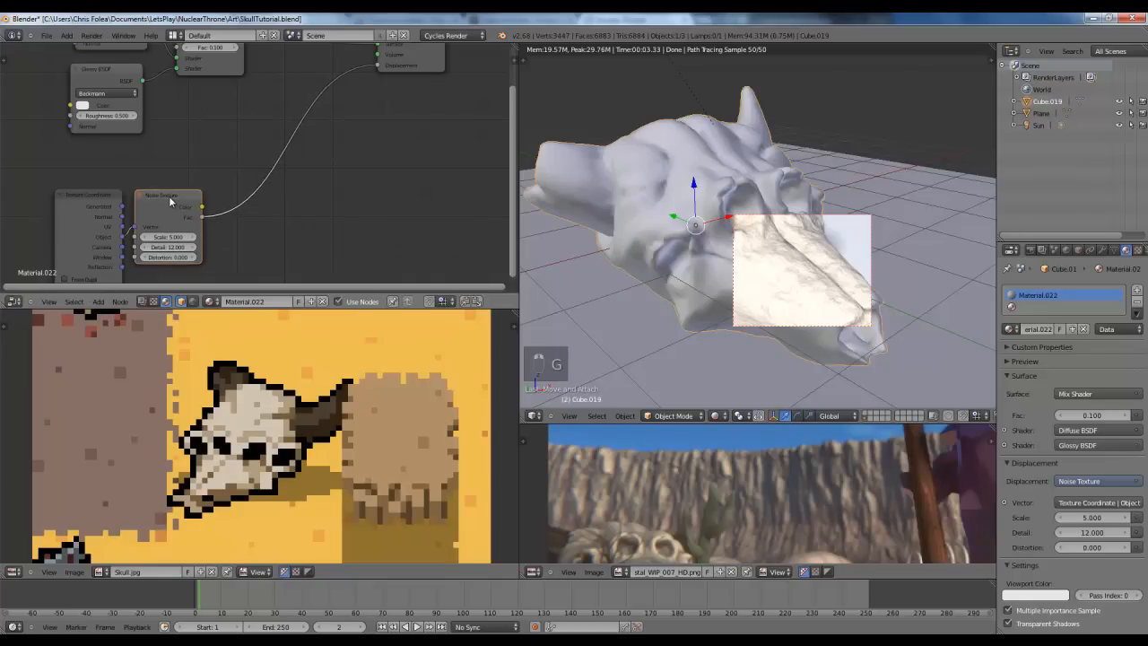
{"action": "middle_click_drag", "start_coordinate": [199, 195], "coordinate": [218, 174]}
{"action": "scroll", "coordinate": [216, 177], "scroll_direction": "up", "scroll_amount": 1}
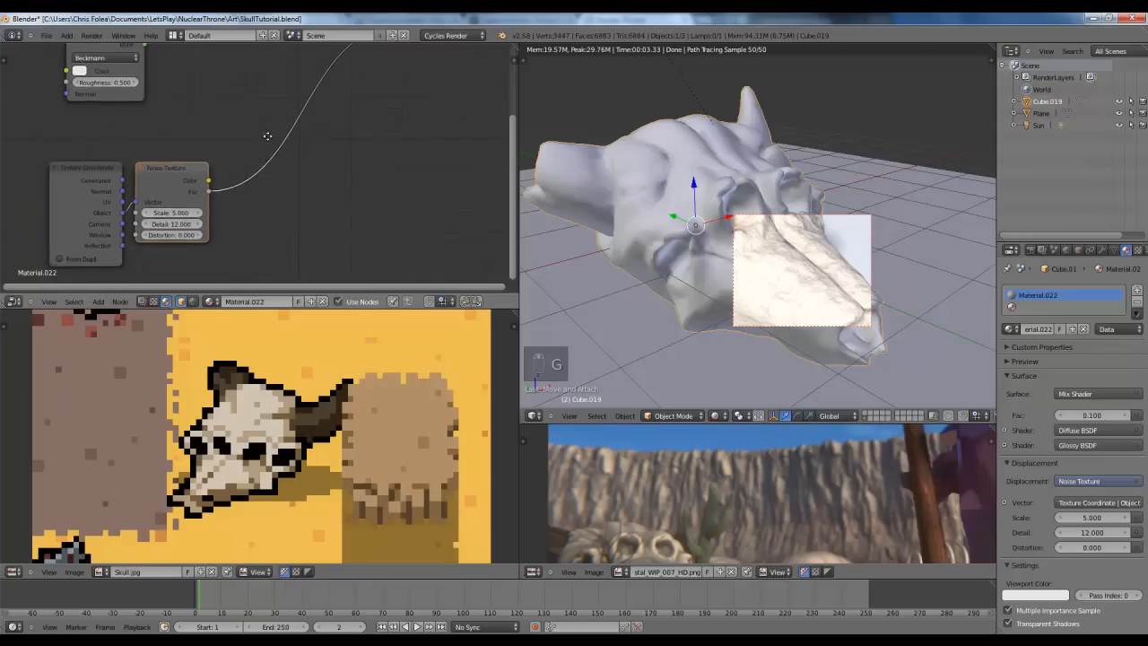
{"action": "key", "text": "shift+a"}
{"action": "mouse_move", "coordinate": [251, 226]}
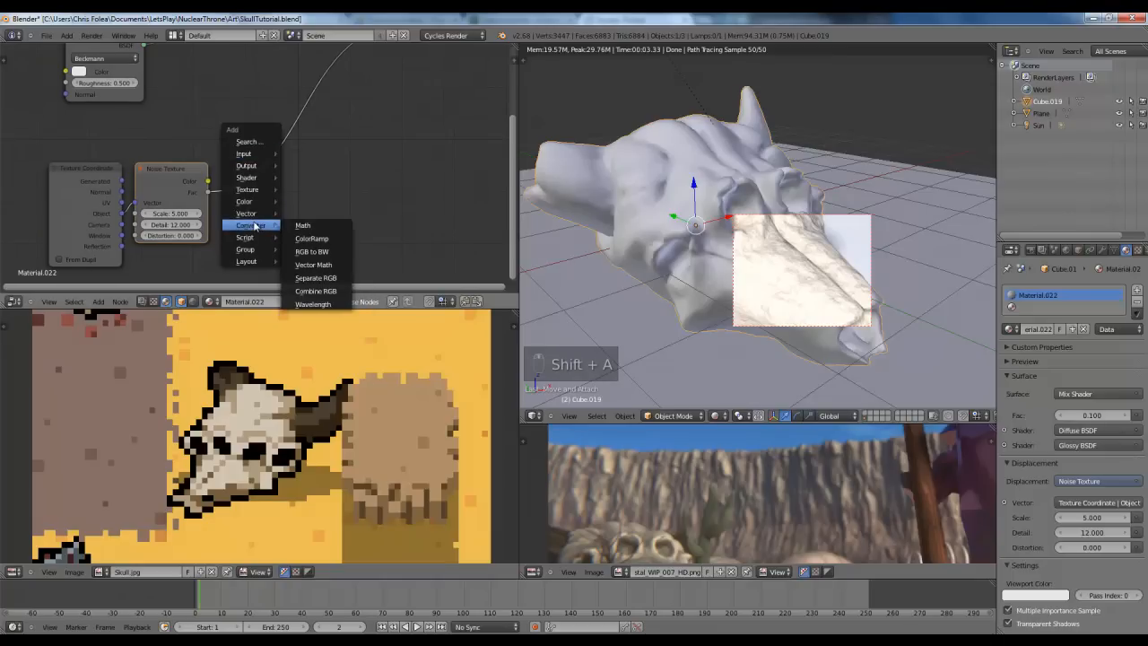
{"action": "left_click", "coordinate": [310, 225]}
{"action": "left_click", "coordinate": [225, 144]}
{"action": "scroll", "coordinate": [238, 155], "scroll_direction": "up", "scroll_amount": 1}
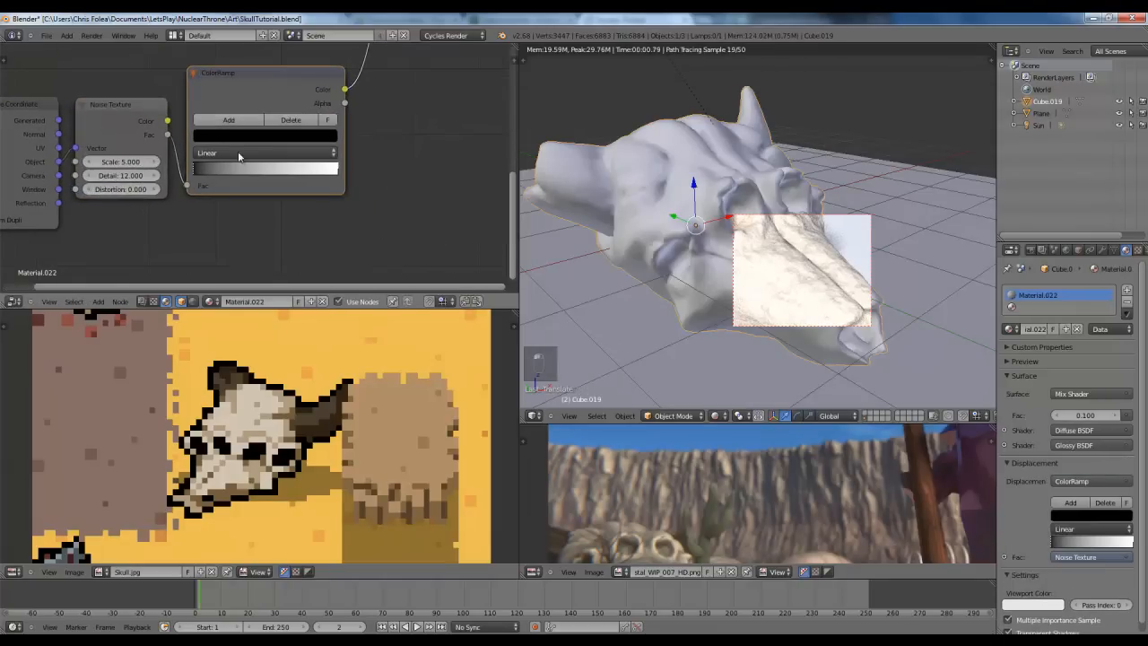
Step: Bring the ColorRamp's black and white stops close together near the middle for a sharp transition
{"action": "left_click_drag", "start_coordinate": [200, 170], "coordinate": [274, 173]}
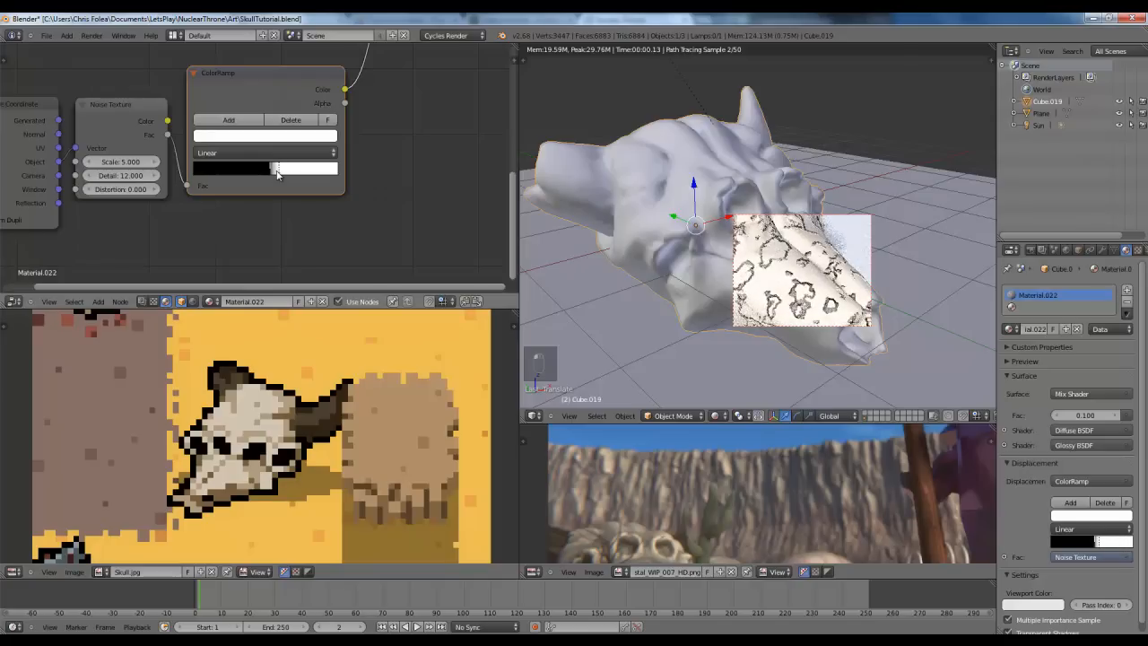
{"action": "scroll", "coordinate": [610, 196], "scroll_direction": "up", "scroll_amount": 3}
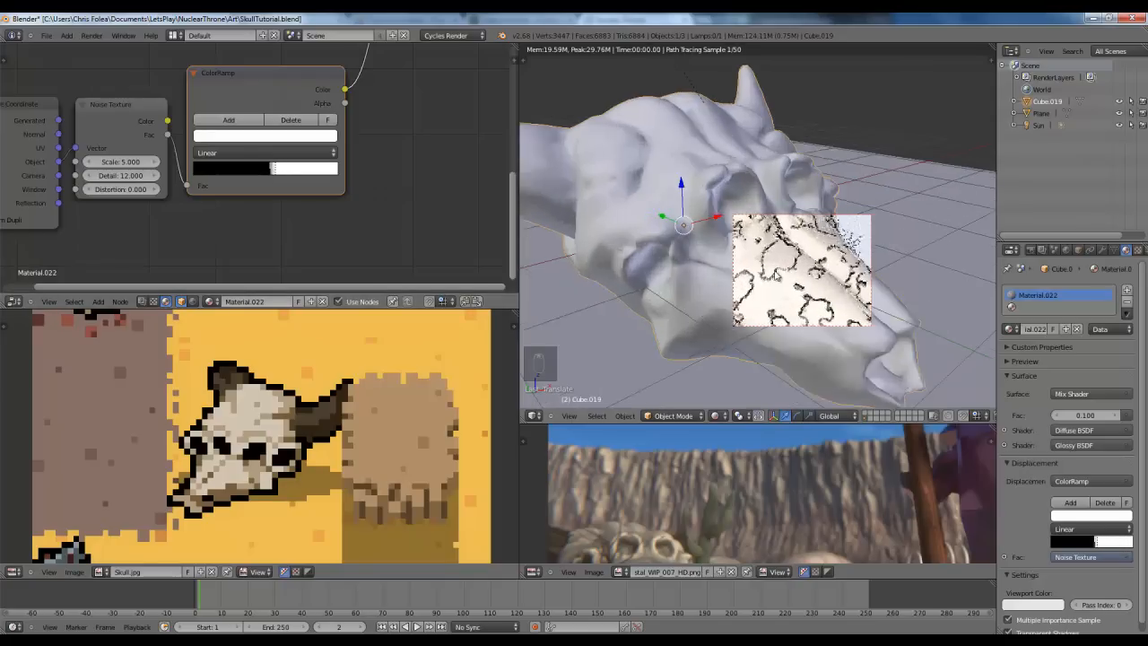
{"action": "left_click_drag", "start_coordinate": [276, 173], "coordinate": [307, 154]}
Step: Add a white stop before the ColorRamp's black one and tighten the stops into a thin black band for crack lines
{"action": "left_click", "coordinate": [261, 173]}
{"action": "left_click", "coordinate": [251, 138]}
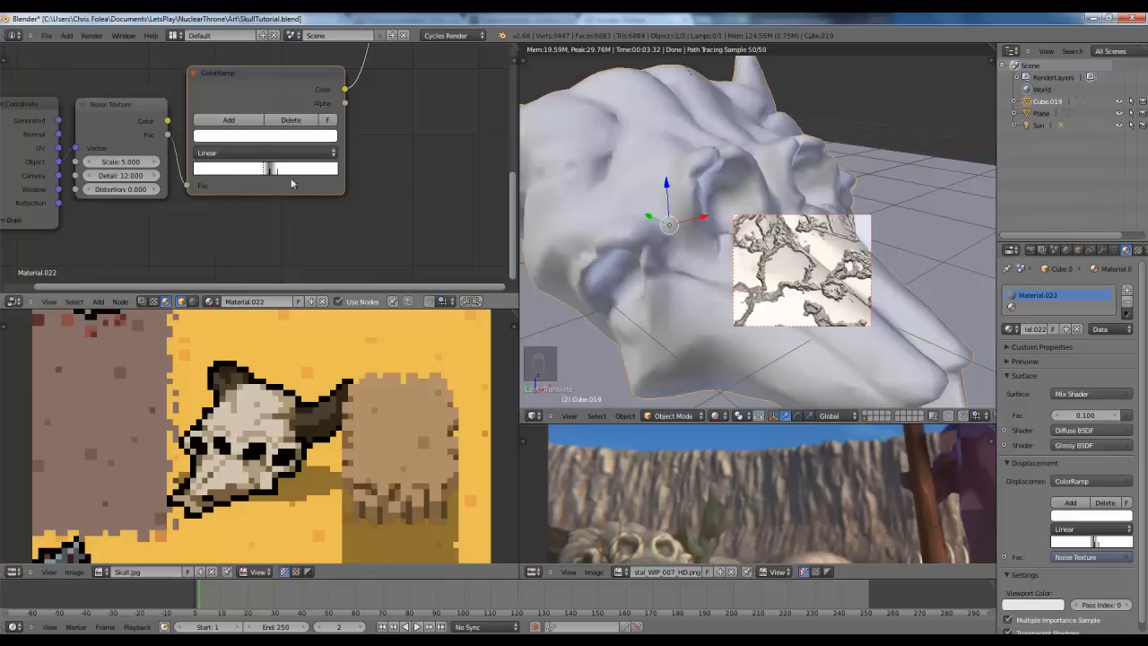
{"action": "left_click_drag", "start_coordinate": [263, 168], "coordinate": [267, 171]}
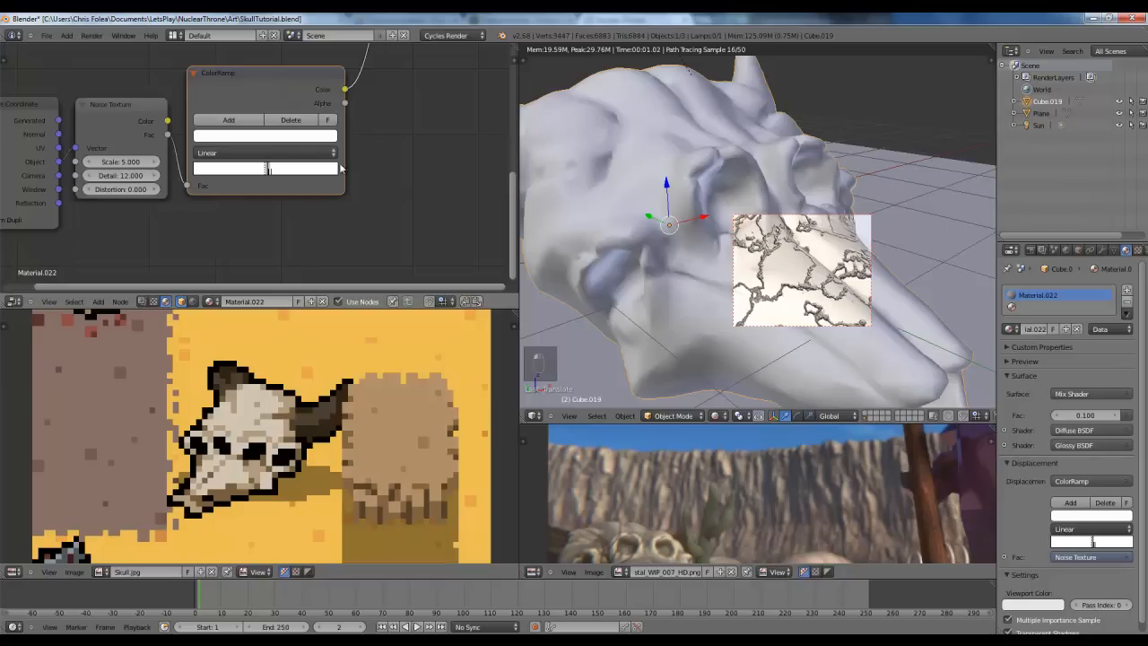
{"action": "scroll", "coordinate": [162, 104], "scroll_direction": "down", "scroll_amount": 2}
{"action": "middle_click_drag", "start_coordinate": [318, 85], "coordinate": [242, 189]}
{"action": "scroll", "coordinate": [205, 194], "scroll_direction": "down", "scroll_amount": 2}
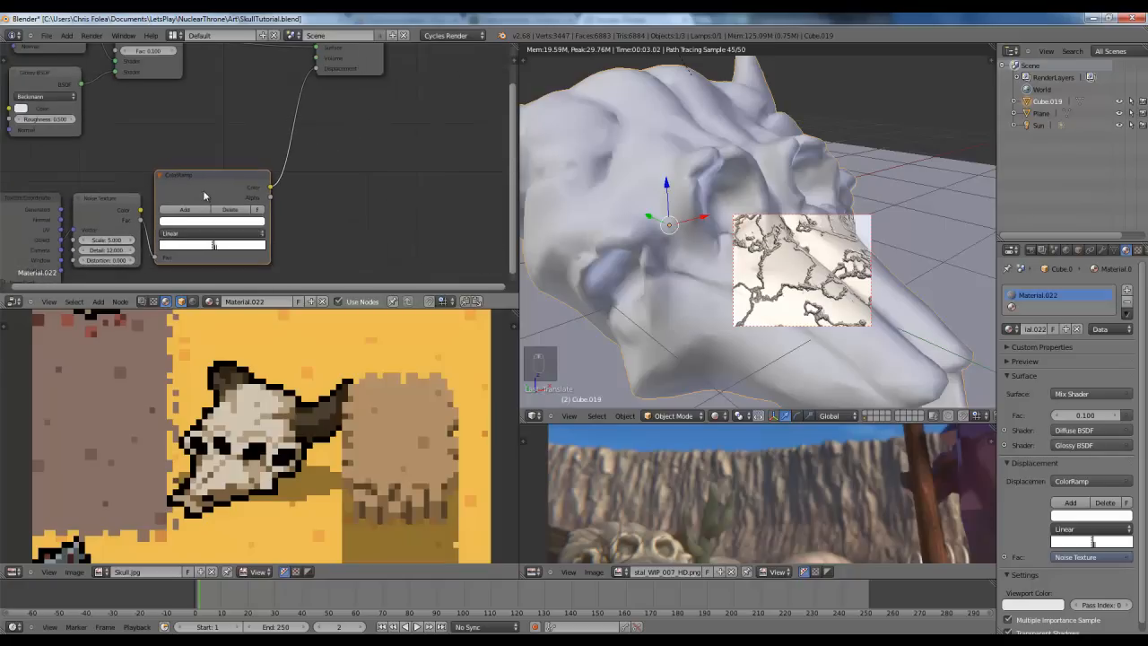
Step: Move the ColorRamp node away from the Noise Texture to space out the displacement node chain
{"action": "middle_click_drag", "start_coordinate": [166, 195], "coordinate": [174, 214]}
{"action": "scroll", "coordinate": [165, 235], "scroll_direction": "down", "scroll_amount": 1}
{"action": "key", "text": "g"}
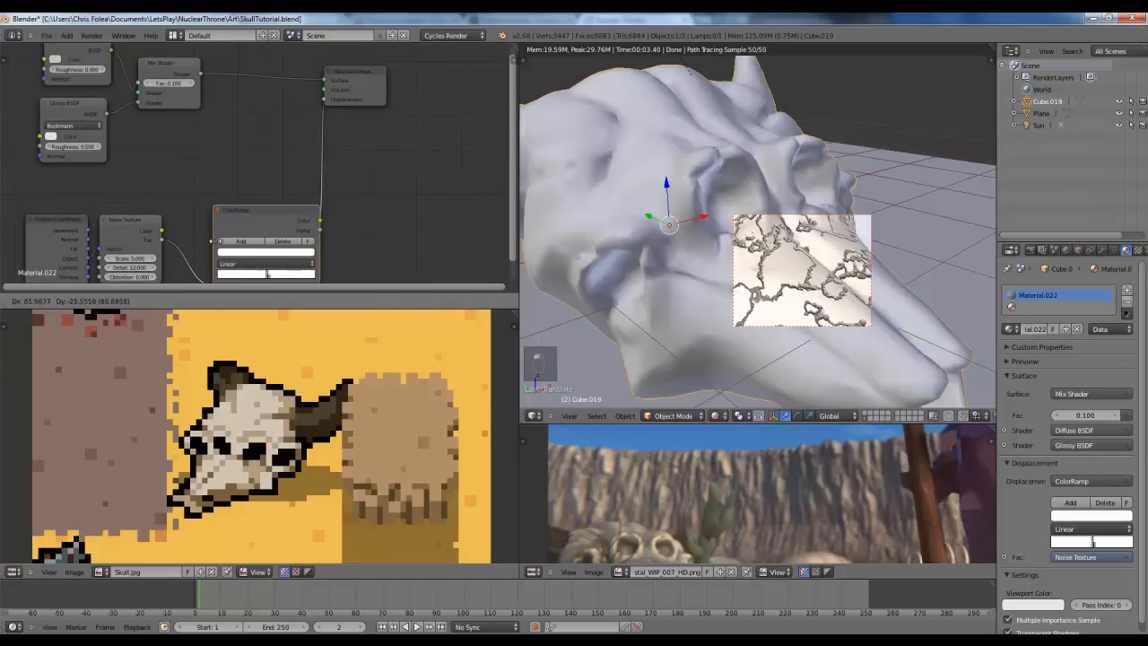
{"action": "left_click", "coordinate": [177, 242]}
Step: Link the Noise Texture's Fac straight to Displacement for comparison, and restore the link from the ColorRamp's Color output
{"action": "left_click_drag", "start_coordinate": [212, 203], "coordinate": [324, 98]}
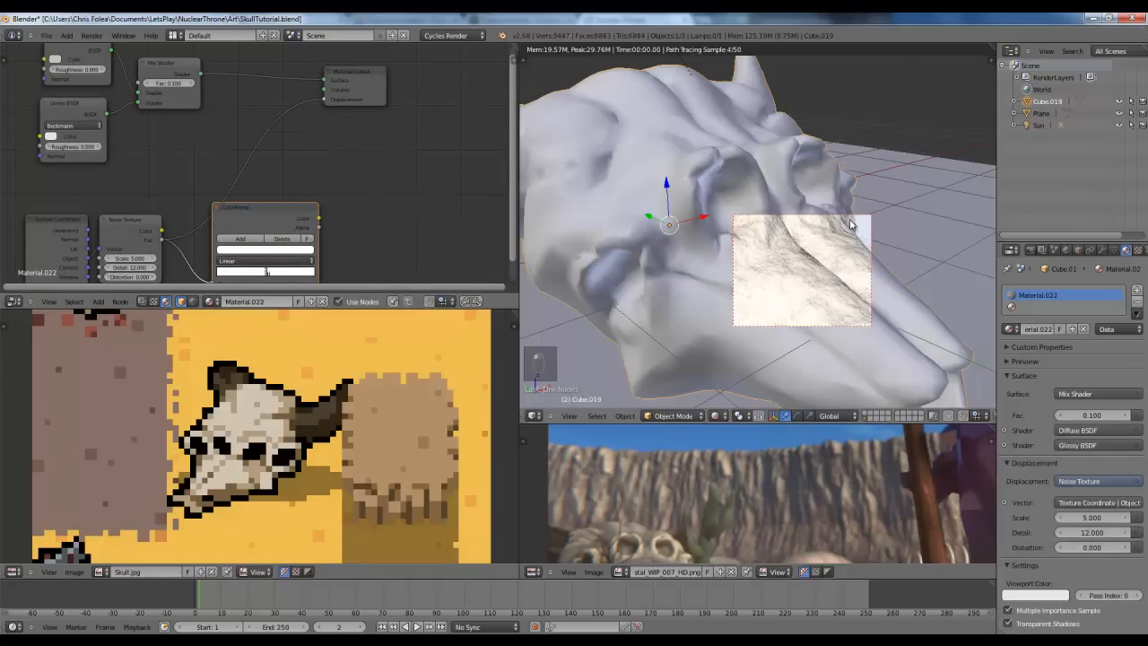
{"action": "mouse_move", "coordinate": [320, 225]}
{"action": "left_mouse_down"}
{"action": "mouse_move", "coordinate": [354, 166]}
{"action": "mouse_move", "coordinate": [361, 208]}
{"action": "mouse_move", "coordinate": [323, 221]}
{"action": "left_mouse_up"}
{"action": "left_click_drag", "start_coordinate": [322, 99], "coordinate": [323, 98]}
{"action": "middle_click_drag", "start_coordinate": [335, 179], "coordinate": [359, 85]}
{"action": "scroll", "coordinate": [357, 97], "scroll_direction": "up", "scroll_amount": 3}
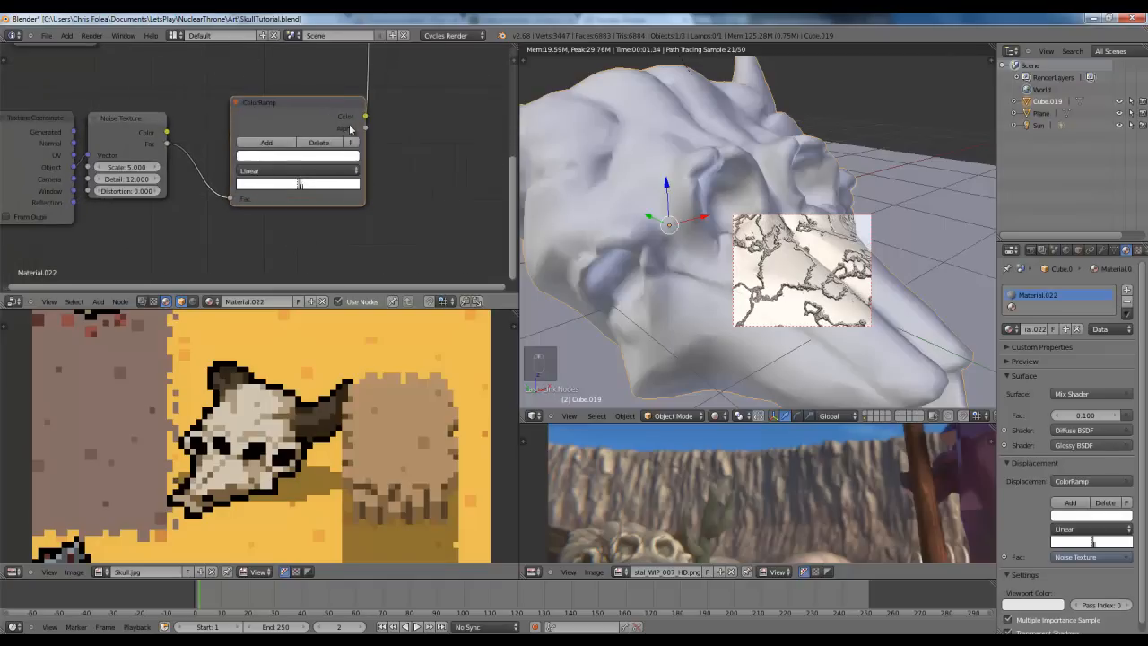
{"action": "scroll", "coordinate": [313, 192], "scroll_direction": "up", "scroll_amount": 2}
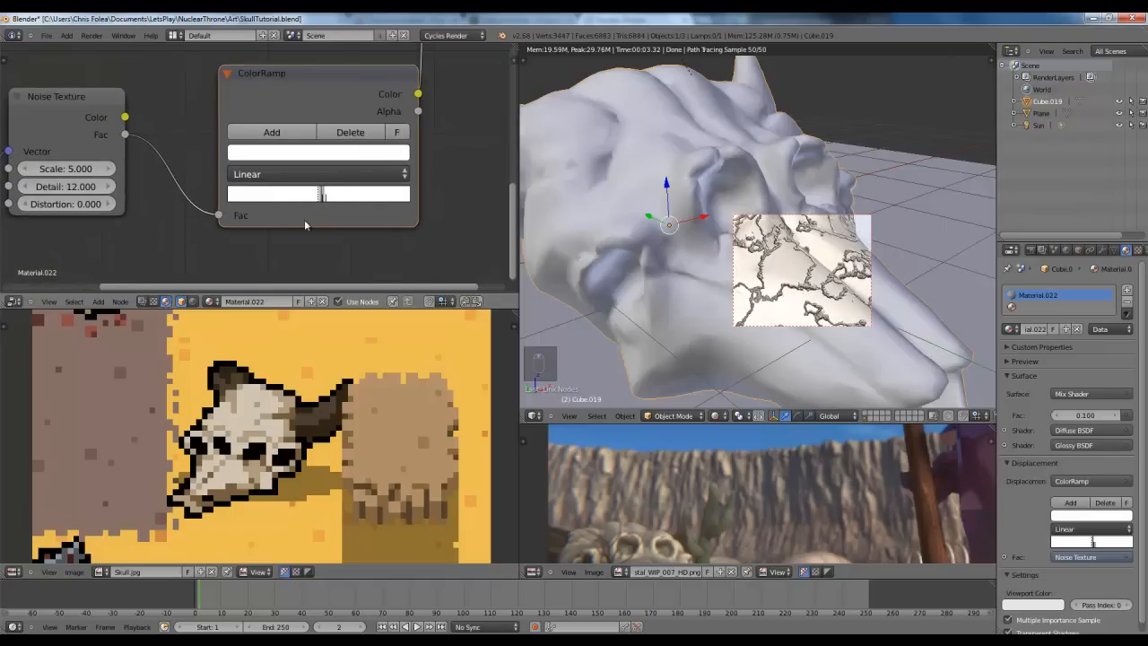
Step: Lighten the ColorRamp's black stop to an off-white so the displacement cracks become shallower
{"action": "scroll", "coordinate": [812, 240], "scroll_direction": "down", "scroll_amount": 6}
{"action": "middle_click_drag", "start_coordinate": [789, 237], "coordinate": [805, 255], "text": "shift"}
{"action": "middle_click_drag", "start_coordinate": [190, 147], "coordinate": [165, 217]}
{"action": "left_click_drag", "start_coordinate": [230, 106], "coordinate": [180, 101]}
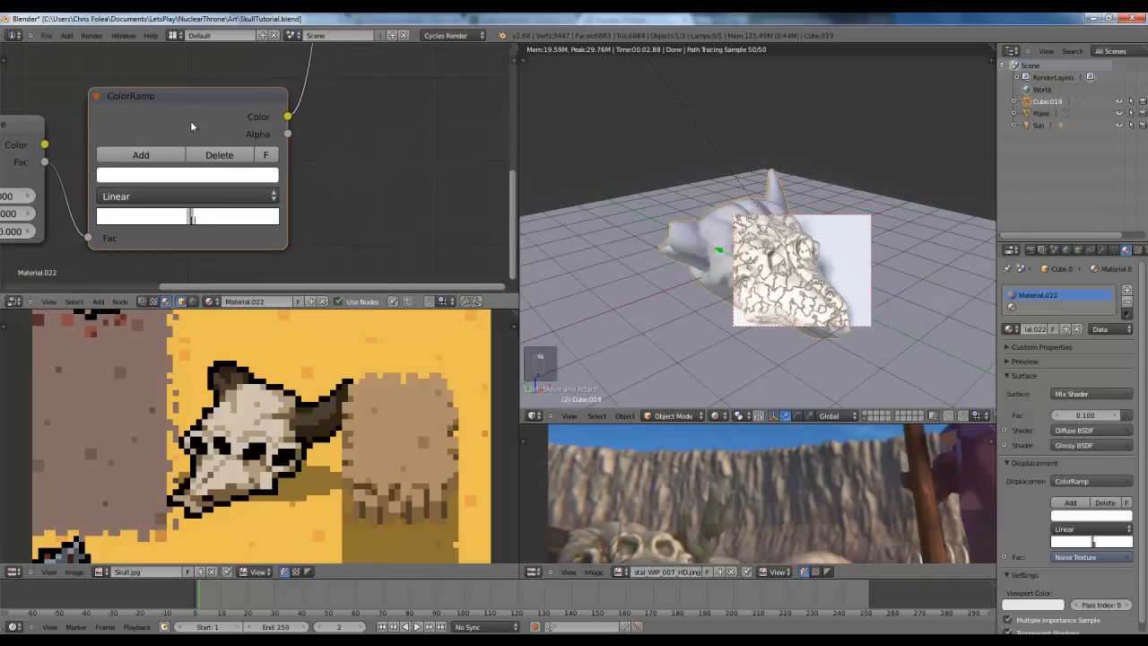
{"action": "left_click", "coordinate": [190, 221]}
{"action": "left_click", "coordinate": [195, 176]}
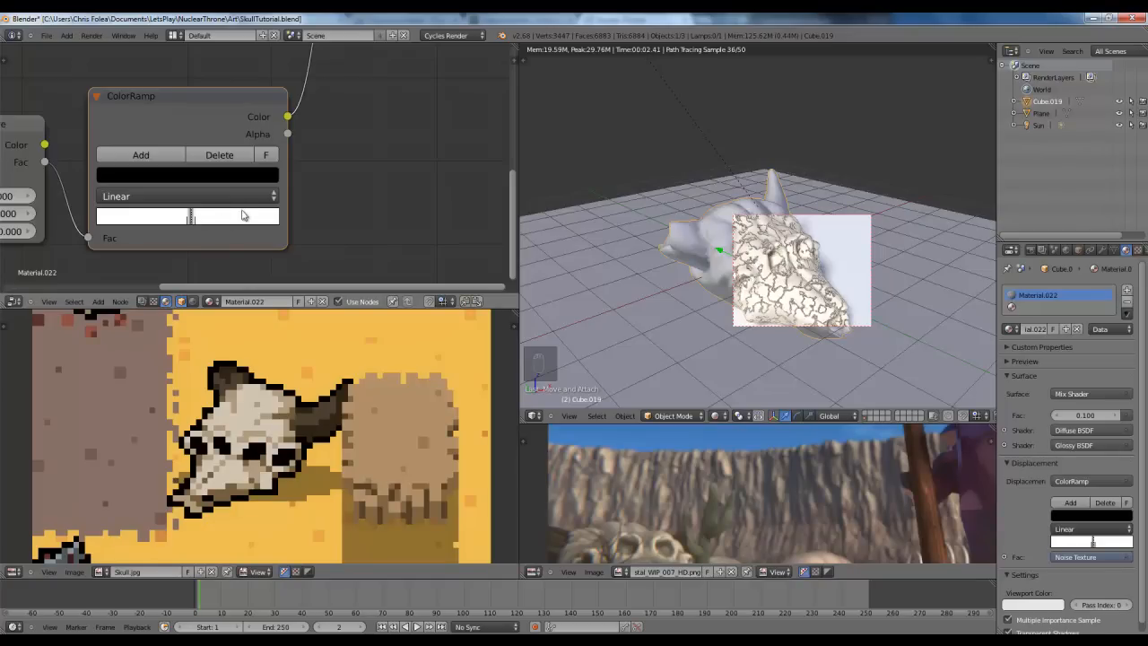
{"action": "scroll", "coordinate": [794, 260], "scroll_direction": "up", "scroll_amount": 5}
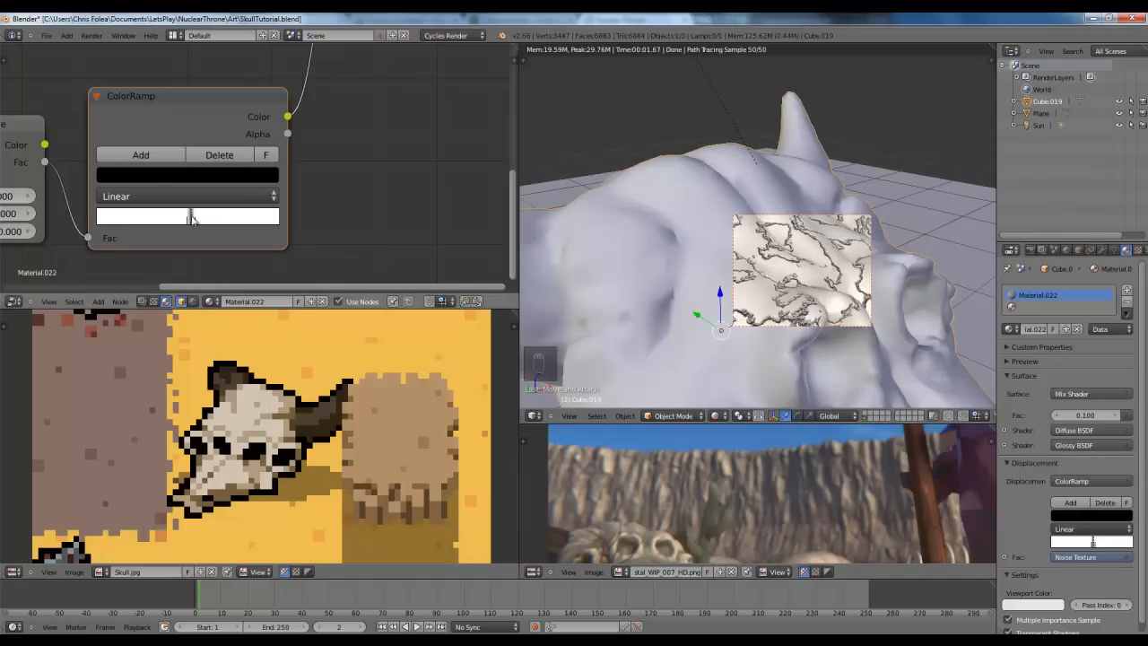
{"action": "left_click", "coordinate": [198, 179]}
{"action": "left_click_drag", "start_coordinate": [238, 302], "coordinate": [247, 198]}
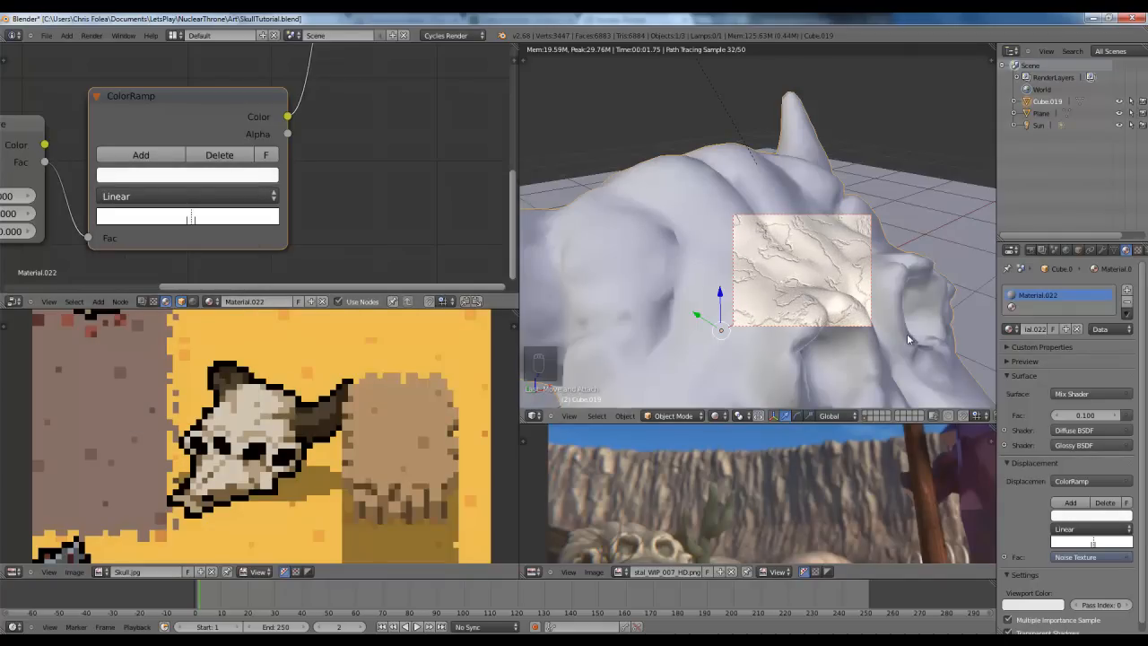
{"action": "scroll", "coordinate": [907, 334], "scroll_direction": "down", "scroll_amount": 5}
{"action": "scroll", "coordinate": [876, 312], "scroll_direction": "up", "scroll_amount": 5}
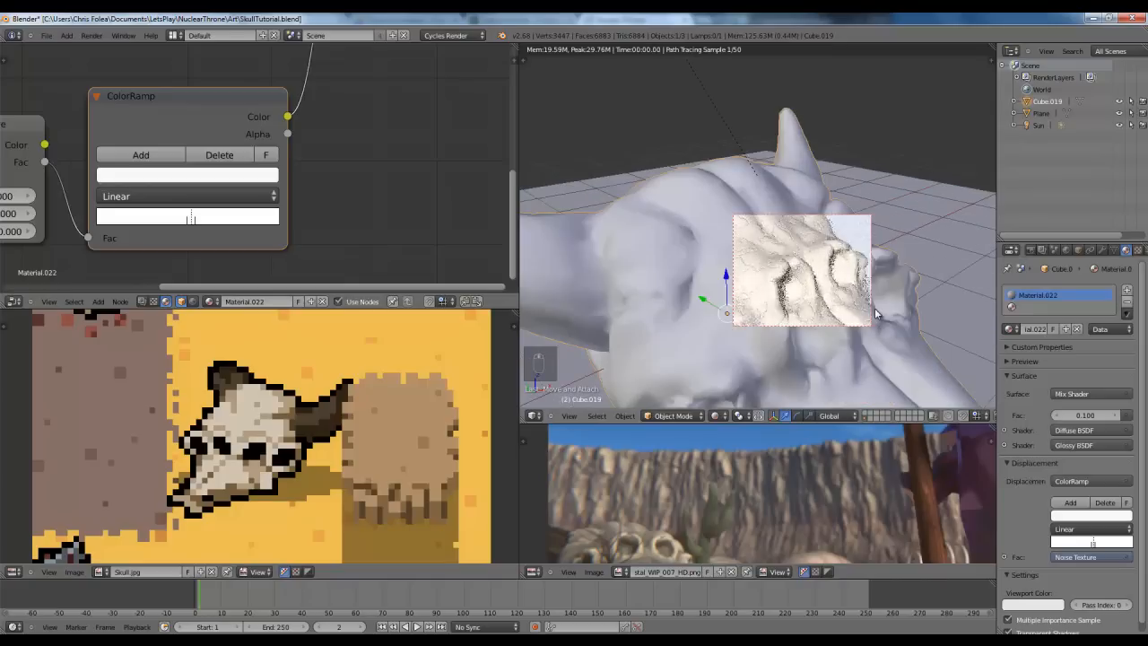
Step: Set the Noise Texture's scale to 2 and check the crack size on the whole skull
{"action": "middle_click_drag", "start_coordinate": [117, 163], "coordinate": [210, 135]}
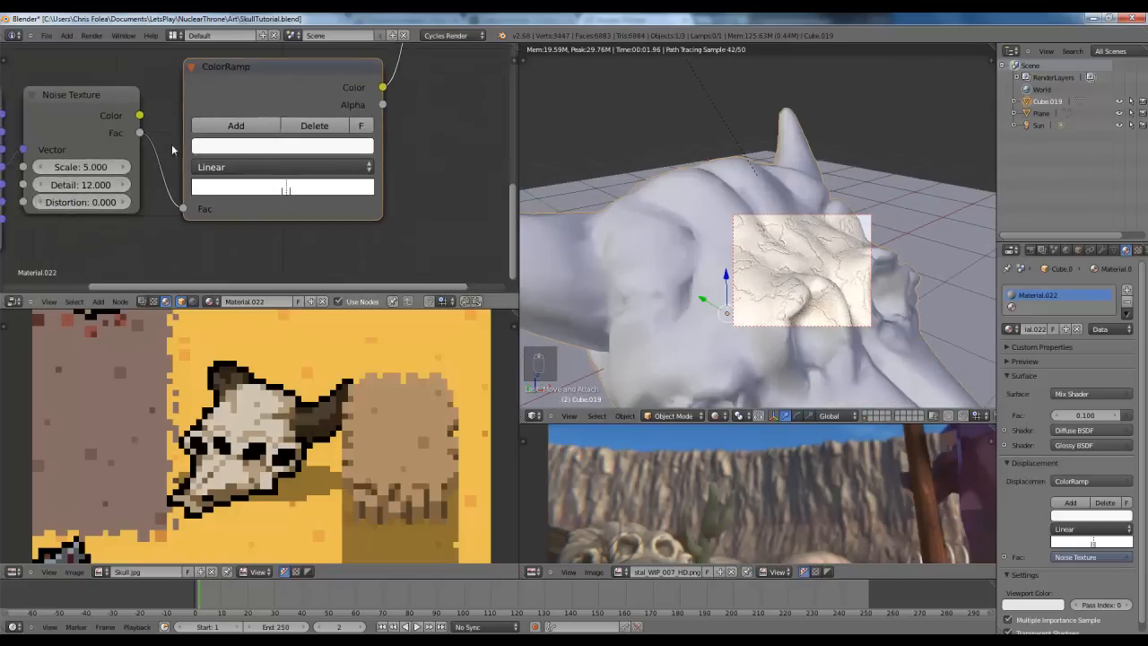
{"action": "scroll", "coordinate": [170, 149], "scroll_direction": "up", "scroll_amount": 3}
{"action": "middle_click_drag", "start_coordinate": [65, 170], "coordinate": [140, 148]}
{"action": "left_click", "coordinate": [139, 143]}
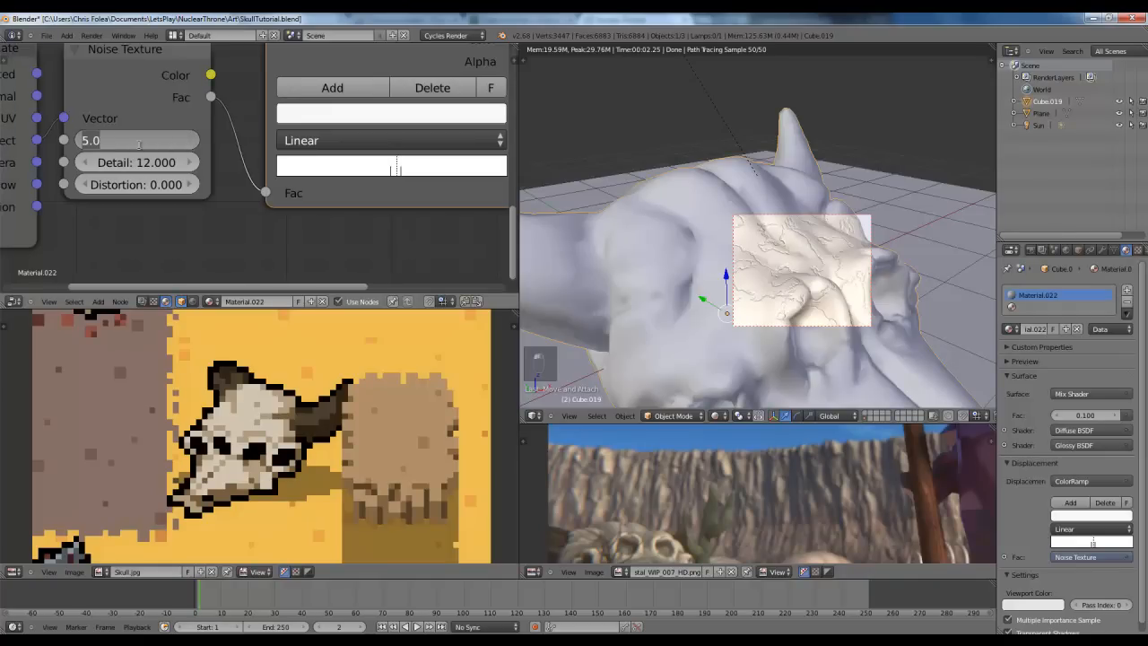
{"action": "type", "text": "2"}
{"action": "key", "text": "Return"}
{"action": "scroll", "coordinate": [836, 284], "scroll_direction": "down", "scroll_amount": 4}
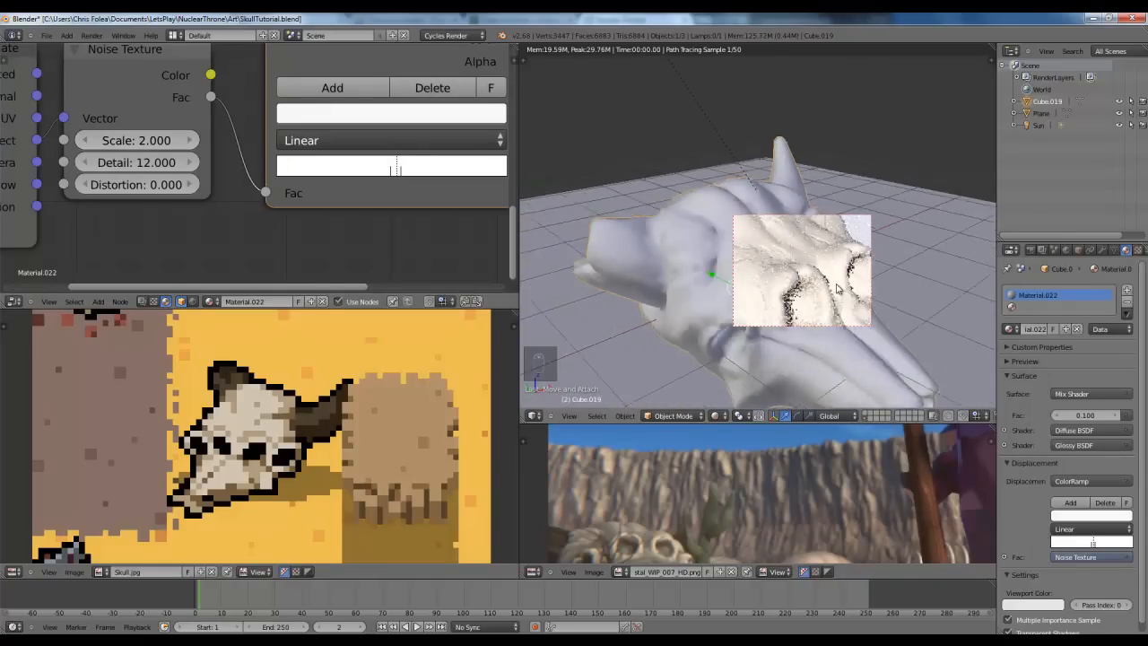
{"action": "middle_click_drag", "start_coordinate": [802, 291], "coordinate": [818, 259], "text": "shift"}
{"action": "scroll", "coordinate": [839, 248], "scroll_direction": "down", "scroll_amount": 2}
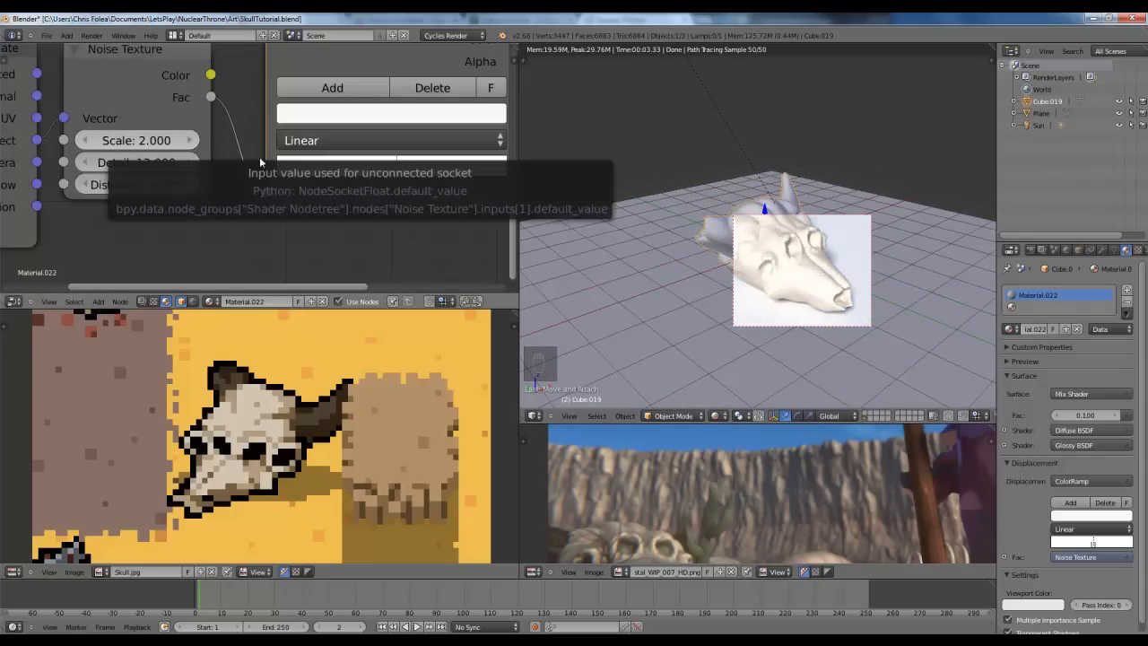
{"action": "scroll", "coordinate": [874, 257], "scroll_direction": "up", "scroll_amount": 1}
{"action": "middle_click_drag", "start_coordinate": [843, 255], "coordinate": [845, 265], "text": "shift"}
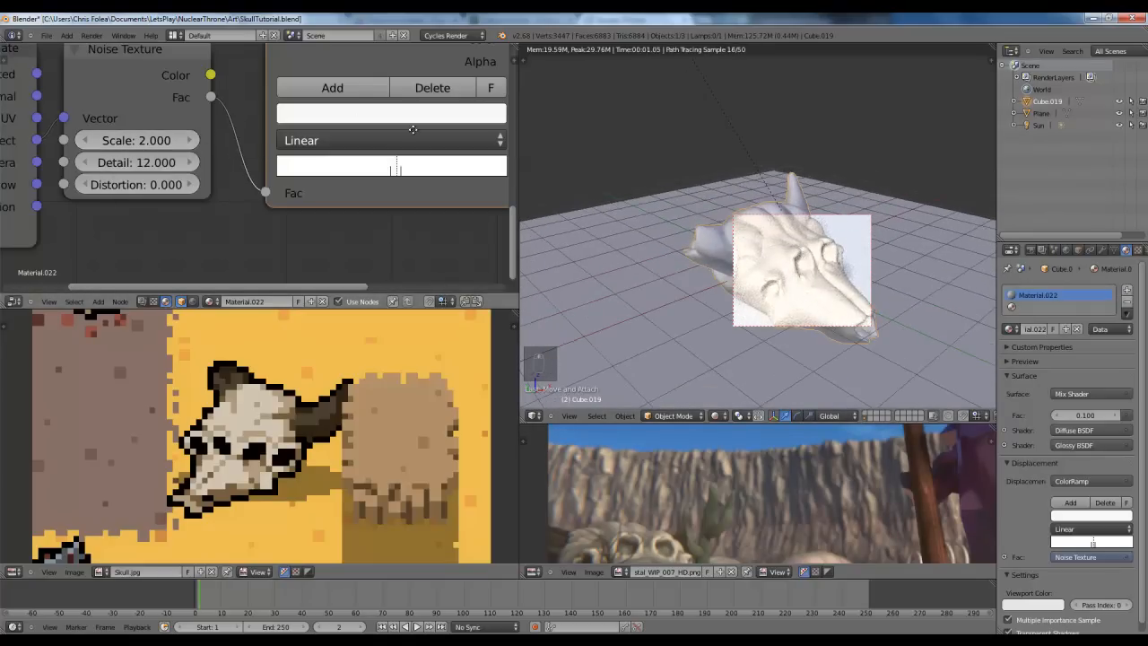
Step: Darken the ColorRamp's off-white middle stop slightly and shift the stops a little toward the ramp's white end position
{"action": "middle_click_drag", "start_coordinate": [413, 129], "coordinate": [320, 156]}
{"action": "left_click", "coordinate": [375, 141]}
{"action": "left_click_drag", "start_coordinate": [364, 168], "coordinate": [364, 175]}
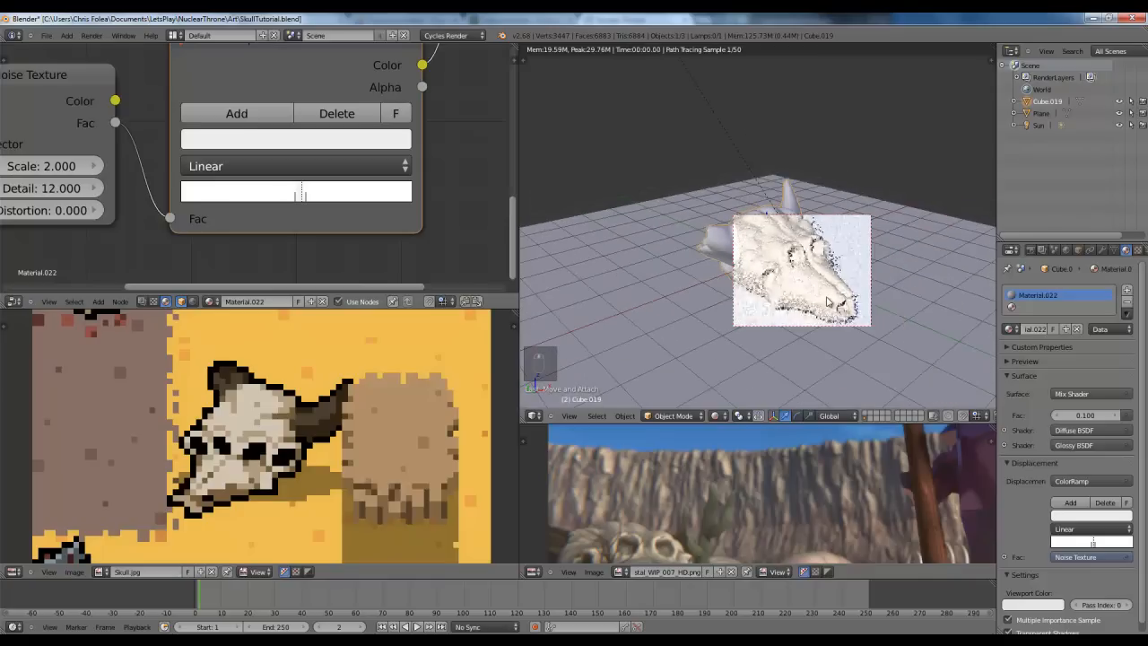
{"action": "scroll", "coordinate": [417, 172], "scroll_direction": "up", "scroll_amount": 2}
{"action": "mouse_move", "coordinate": [415, 170]}
{"action": "left_mouse_down"}
{"action": "mouse_move", "coordinate": [397, 175]}
{"action": "mouse_move", "coordinate": [428, 171]}
{"action": "left_mouse_up"}
{"action": "left_click", "coordinate": [429, 171]}
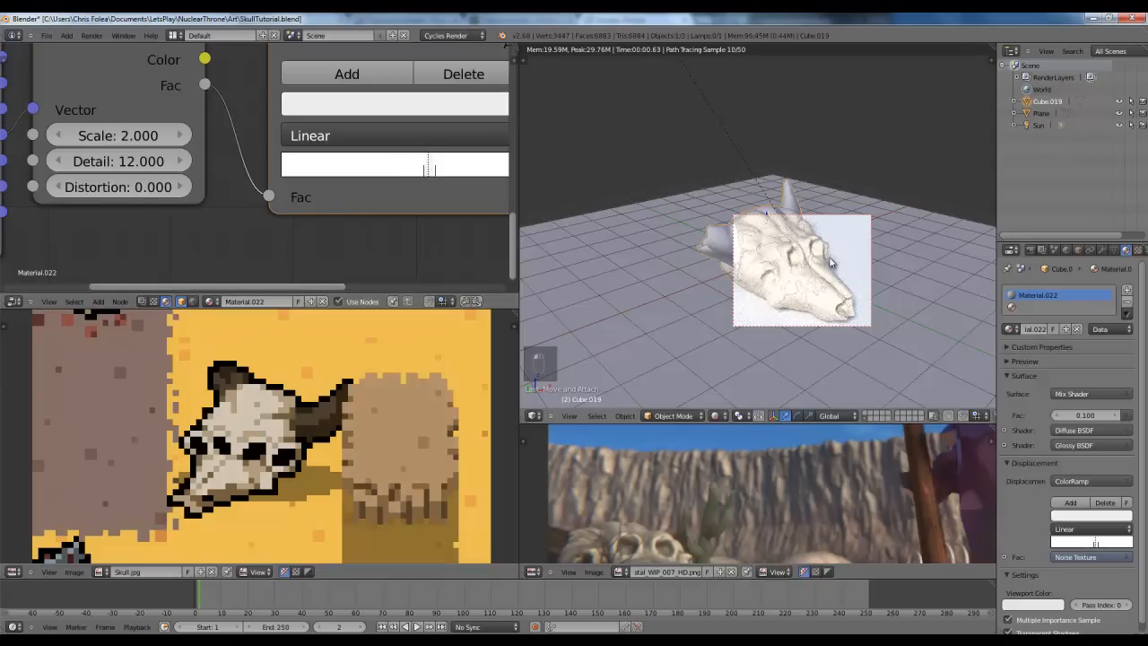
{"action": "scroll", "coordinate": [819, 262], "scroll_direction": "up", "scroll_amount": 2}
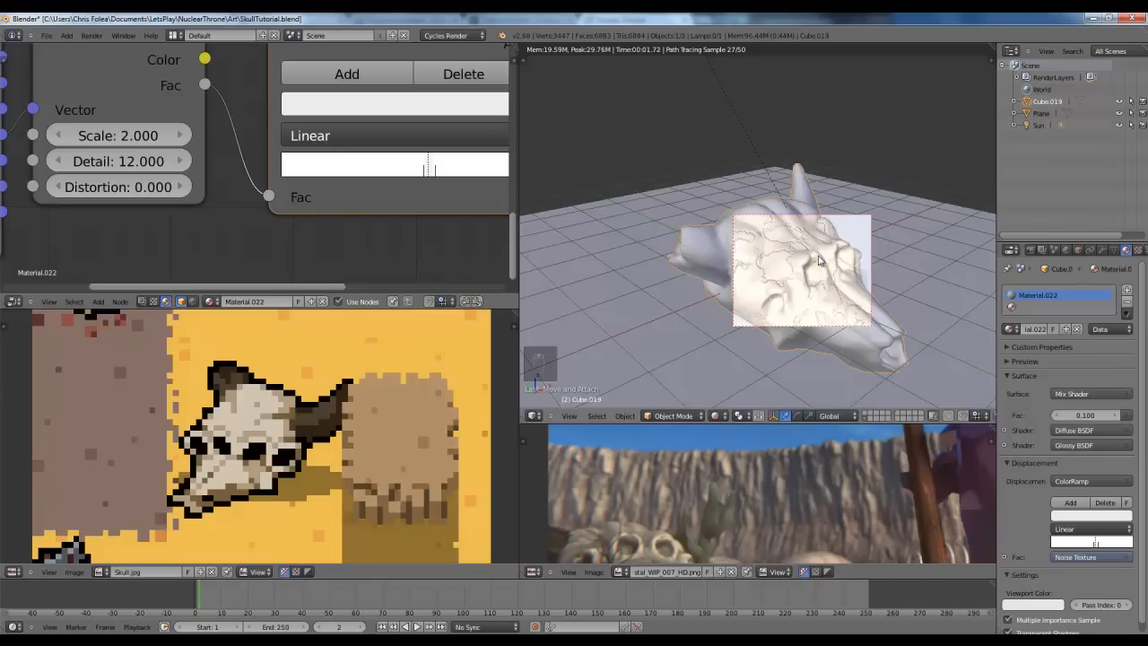
Step: Set the Noise Texture's scale to 1 for larger, sparser cracks on the skull
{"action": "left_click", "coordinate": [162, 138]}
{"action": "type", "text": "1"}
{"action": "key", "text": "Return"}
{"action": "scroll", "coordinate": [731, 278], "scroll_direction": "down", "scroll_amount": 3}
{"action": "middle_click_drag", "start_coordinate": [731, 292], "coordinate": [725, 262]}
{"action": "scroll", "coordinate": [725, 262], "scroll_direction": "up", "scroll_amount": 2}
{"action": "scroll", "coordinate": [473, 170], "scroll_direction": "up", "scroll_amount": 1}
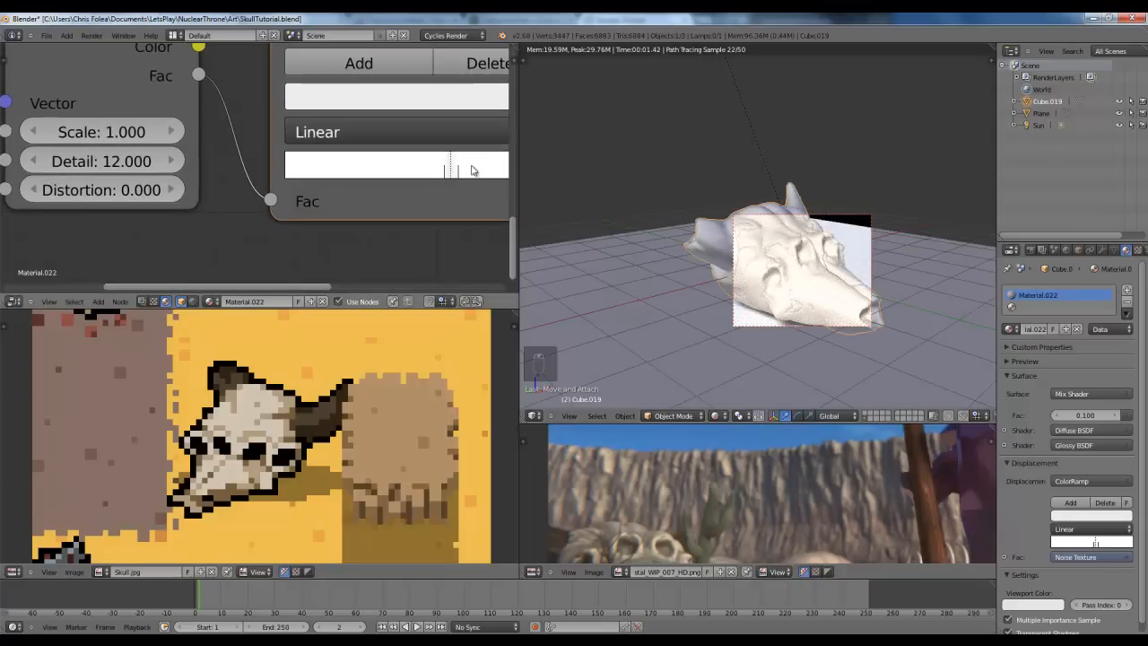
Step: Bring the ColorRamp's stops closer together to thin the crack lines, and inspect them on the skull
{"action": "left_click_drag", "start_coordinate": [463, 173], "coordinate": [448, 167]}
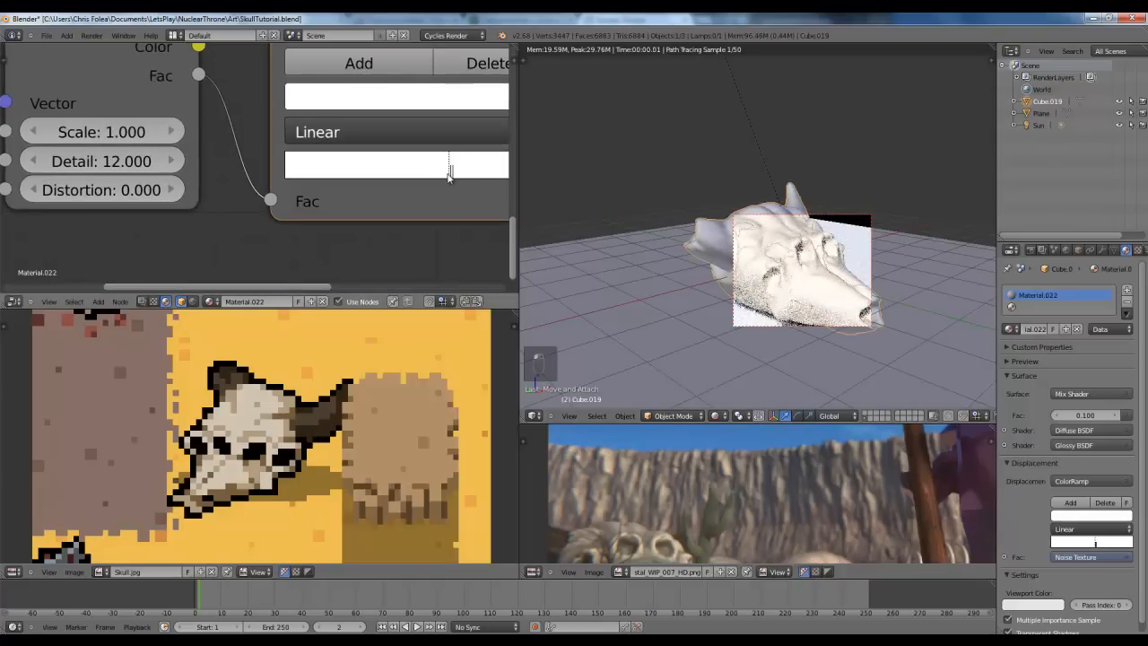
{"action": "middle_click_drag", "start_coordinate": [812, 241], "coordinate": [816, 276]}
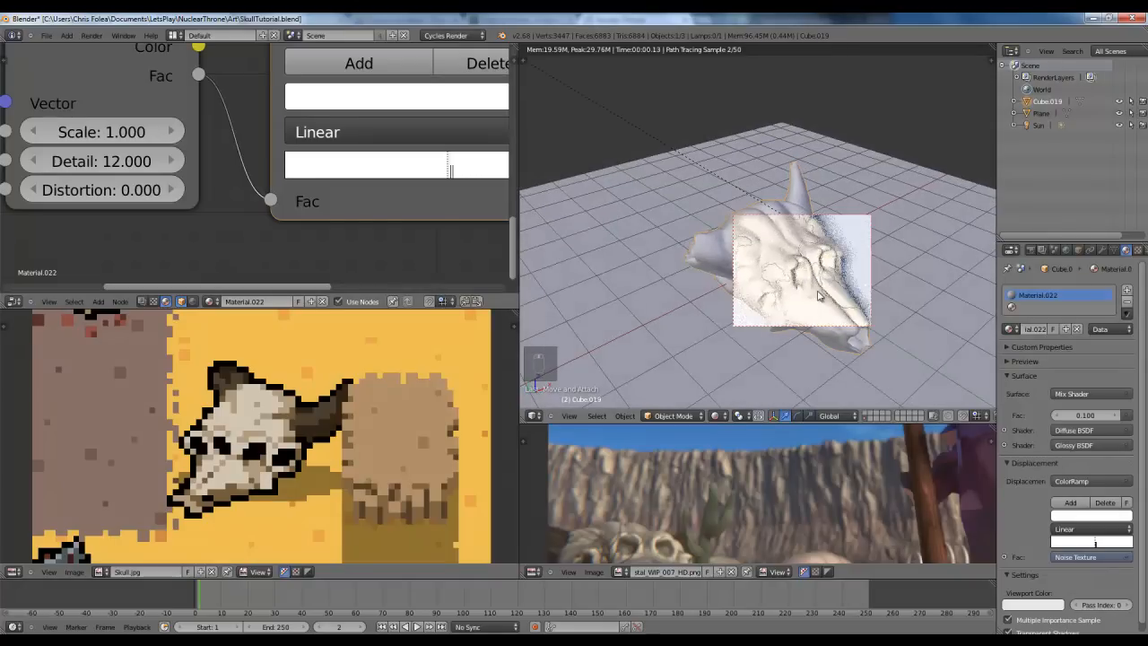
{"action": "middle_click_drag", "start_coordinate": [443, 187], "coordinate": [246, 217]}
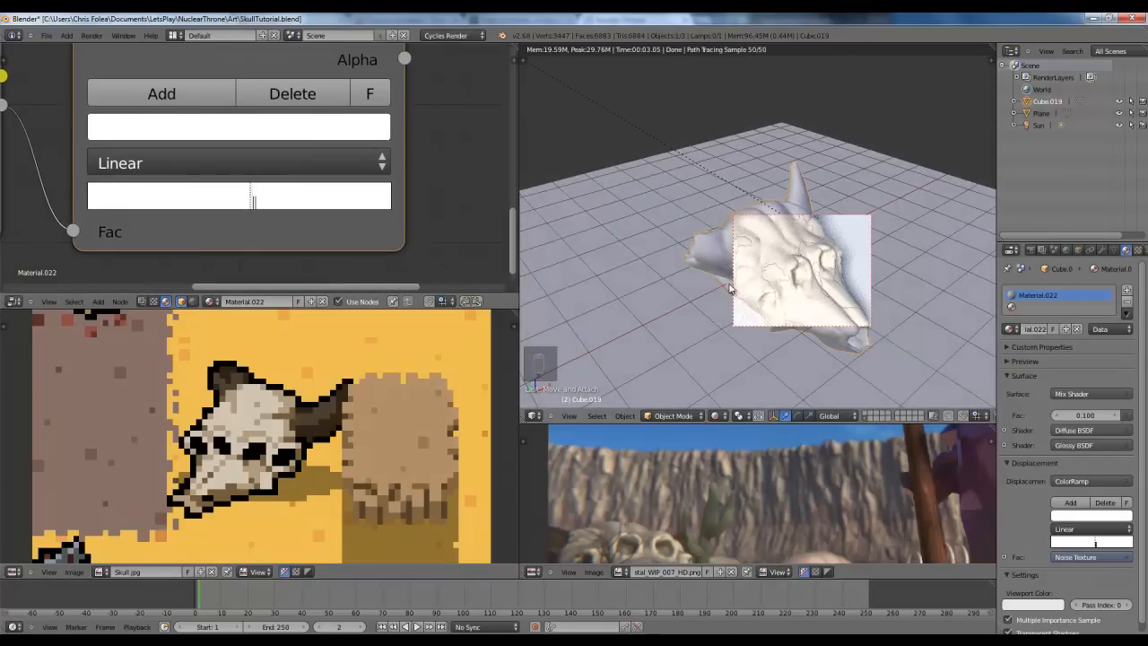
{"action": "middle_click_drag", "start_coordinate": [729, 286], "coordinate": [815, 274]}
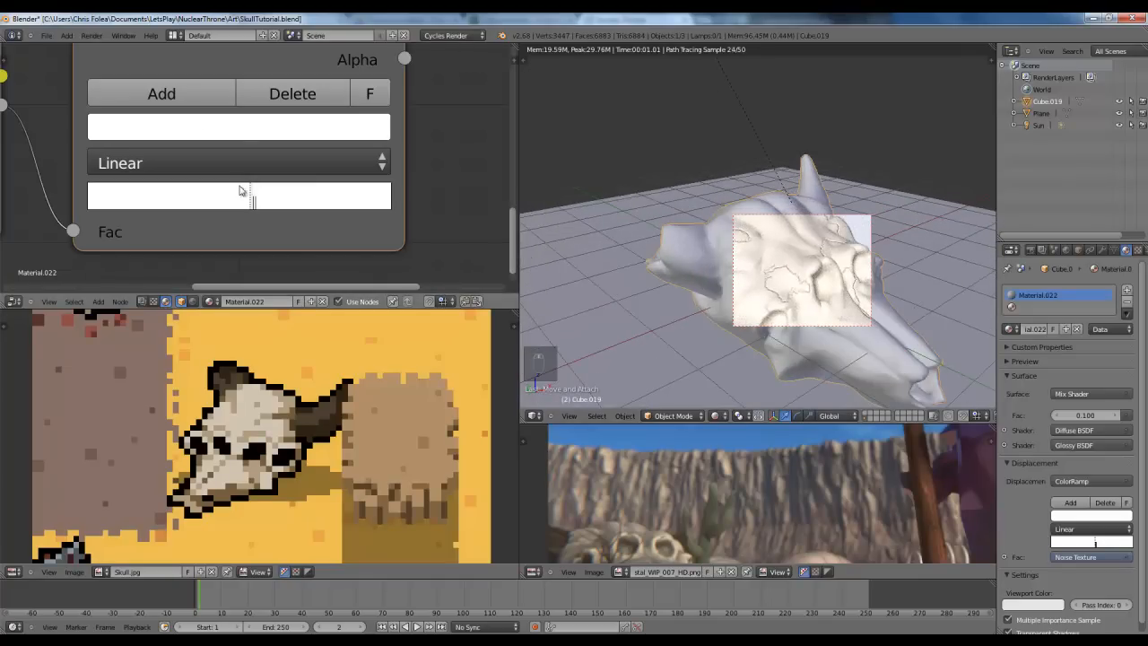
Step: Shift the ColorRamp's tight stops slightly lower along the ramp and move the node closer to the Noise Texture
{"action": "left_click_drag", "start_coordinate": [251, 196], "coordinate": [235, 204]}
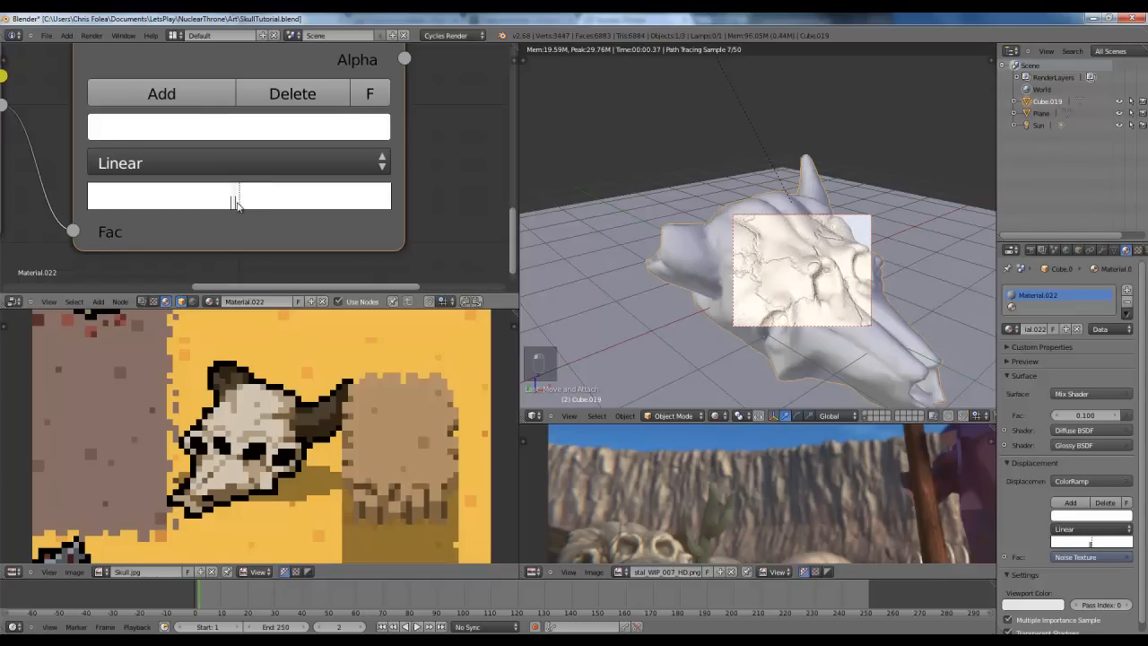
{"action": "scroll", "coordinate": [832, 285], "scroll_direction": "down", "scroll_amount": 2}
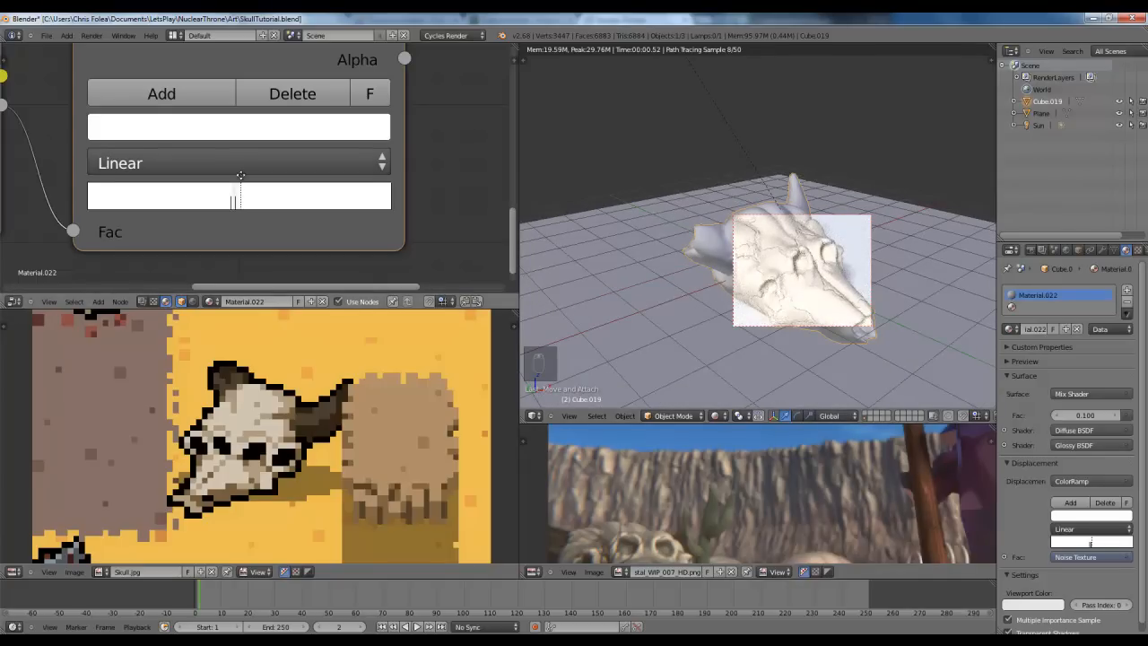
{"action": "scroll", "coordinate": [271, 148], "scroll_direction": "down", "scroll_amount": 4}
{"action": "middle_click_drag", "start_coordinate": [233, 91], "coordinate": [306, 124]}
{"action": "key", "text": "g"}
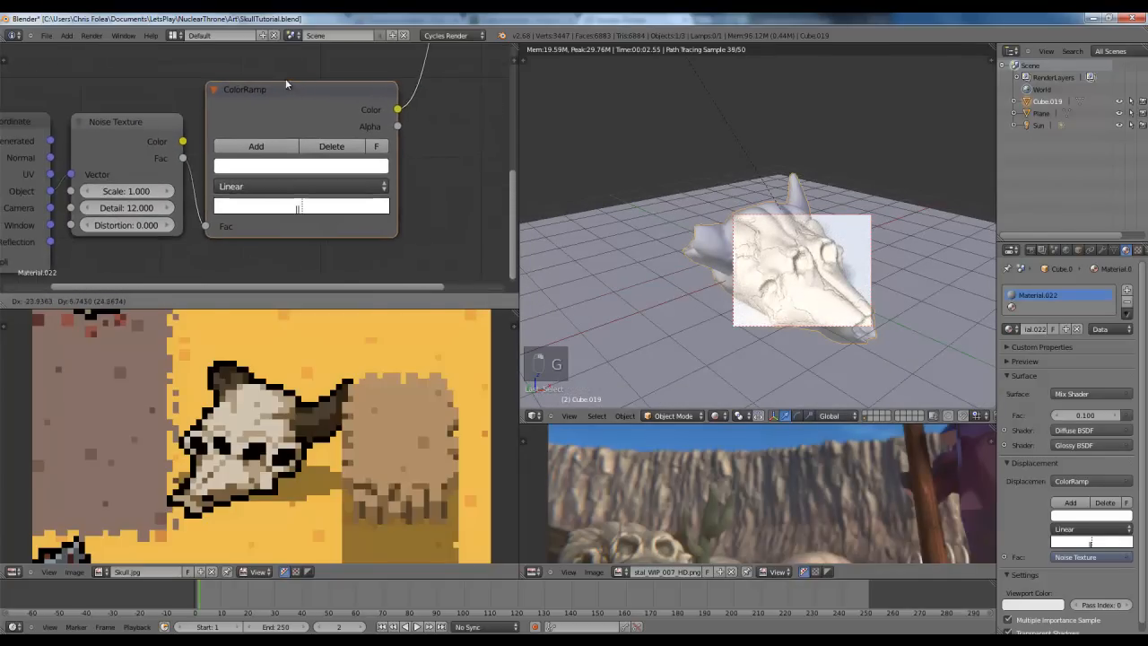
{"action": "left_click", "coordinate": [288, 76]}
{"action": "scroll", "coordinate": [867, 287], "scroll_direction": "up", "scroll_amount": 1}
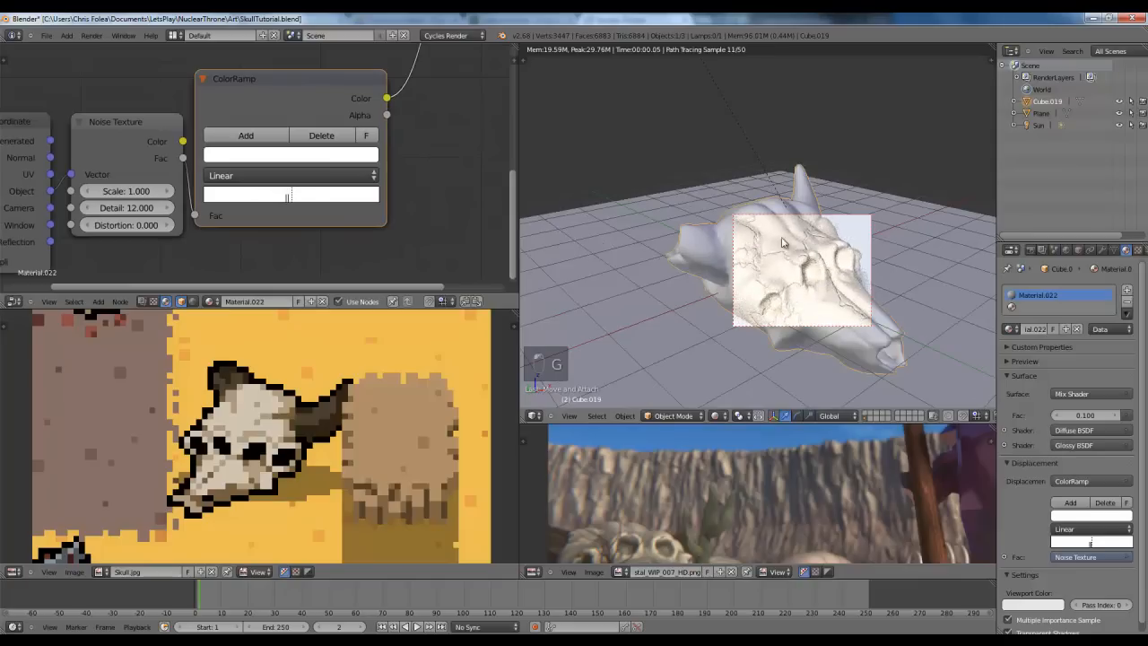
Step: Add a second Noise Texture below the first and feed its Vector from the Texture Coordinate's Object output
{"action": "scroll", "coordinate": [269, 117], "scroll_direction": "down", "scroll_amount": 2}
{"action": "key", "text": "shift+a"}
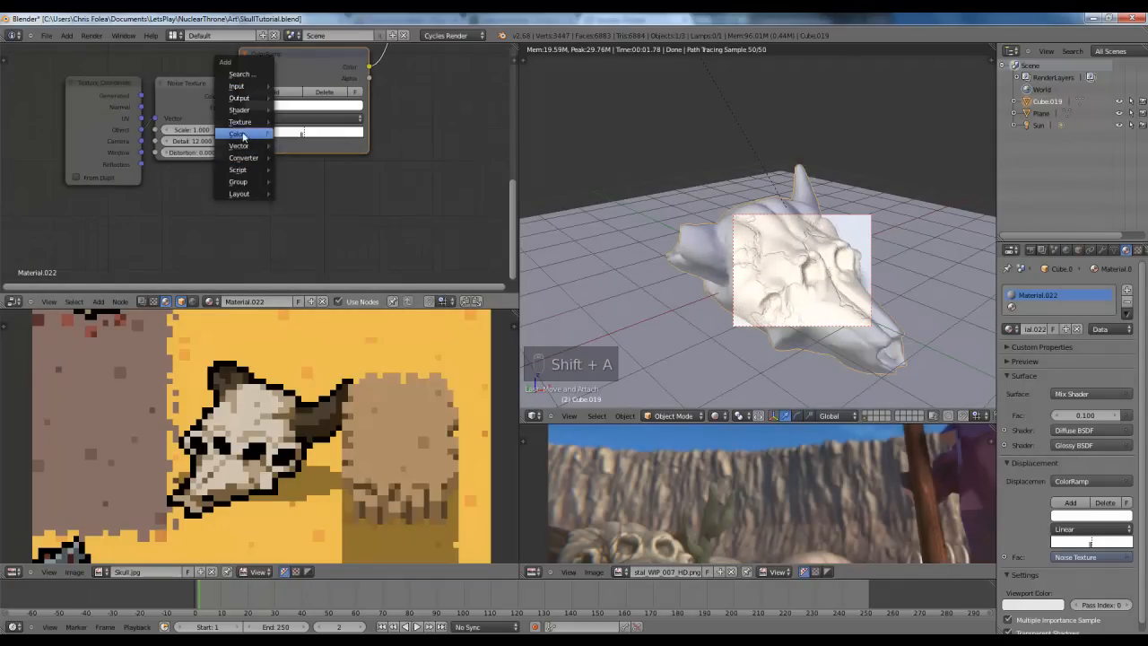
{"action": "mouse_move", "coordinate": [240, 122]}
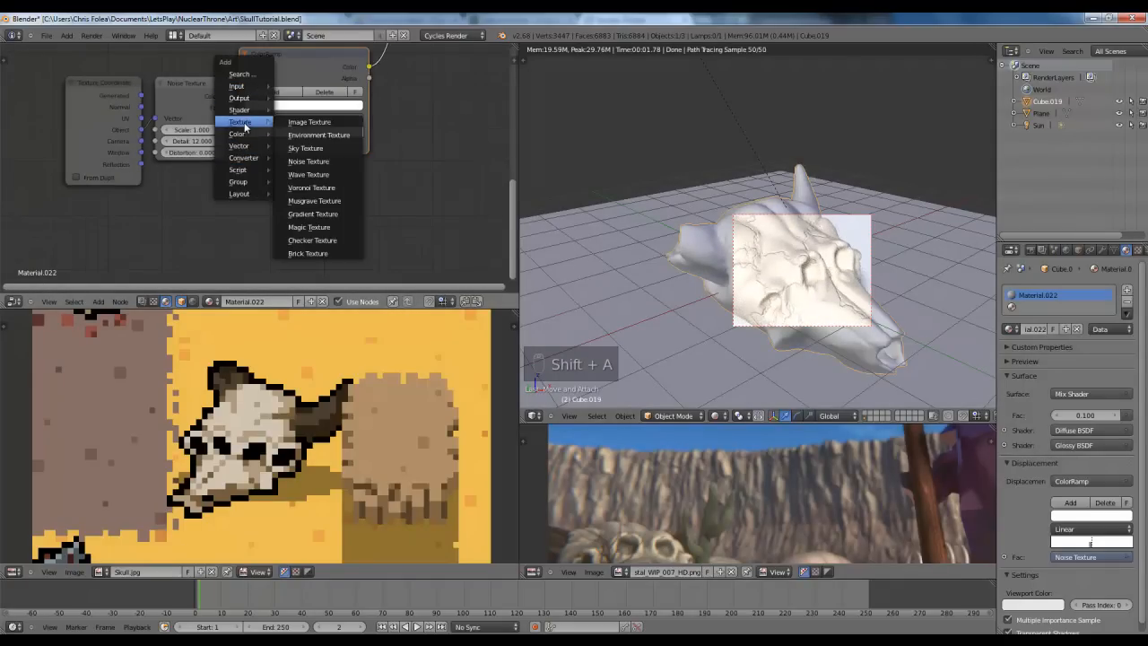
{"action": "left_click", "coordinate": [305, 161]}
{"action": "left_click", "coordinate": [247, 175]}
{"action": "left_click_drag", "start_coordinate": [141, 132], "coordinate": [93, 151]}
{"action": "left_click", "coordinate": [141, 132]}
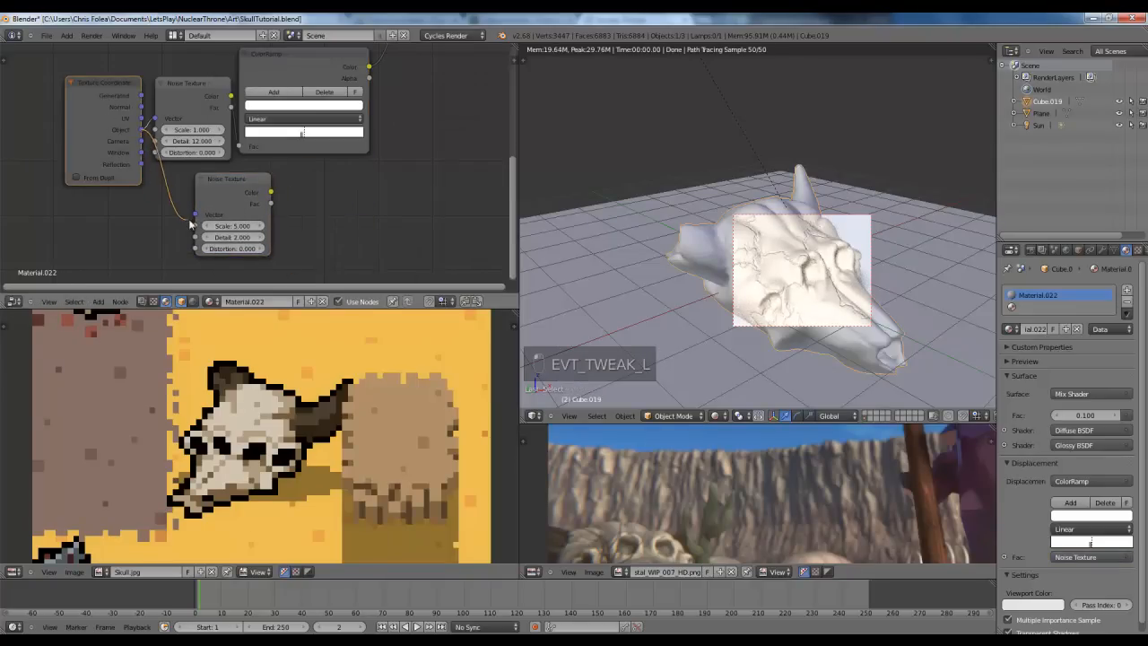
{"action": "left_click_drag", "start_coordinate": [194, 221], "coordinate": [196, 215]}
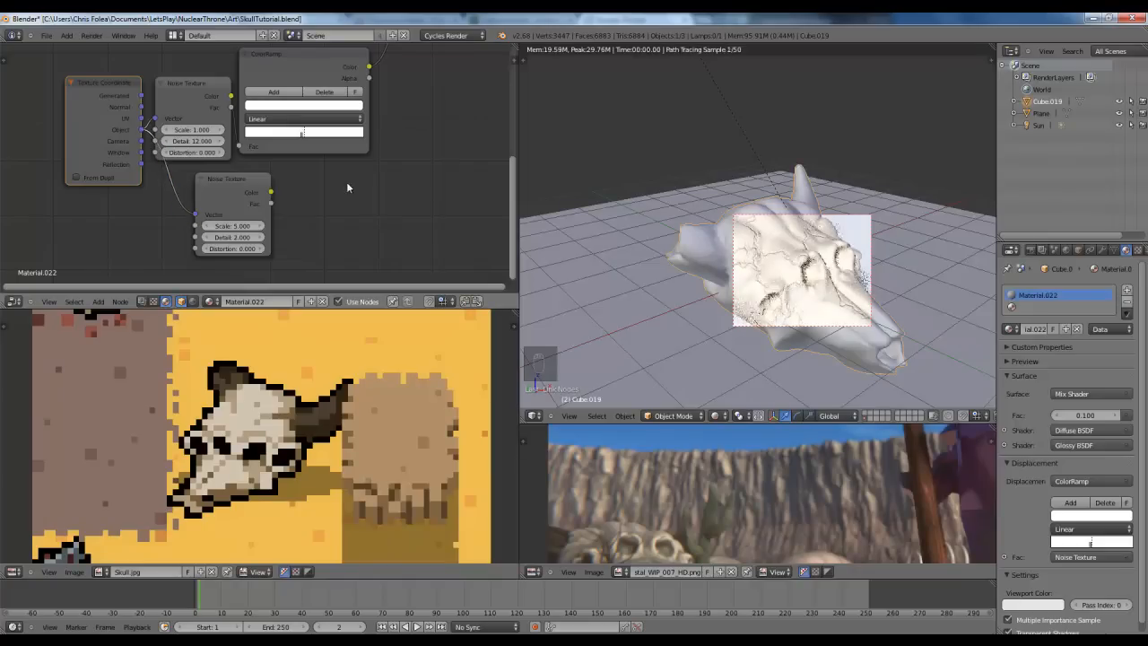
Step: Add a second ColorRamp fed by the new Noise Texture's Color output and bring its black and white stops together near the middle
{"action": "key", "text": "shift+a"}
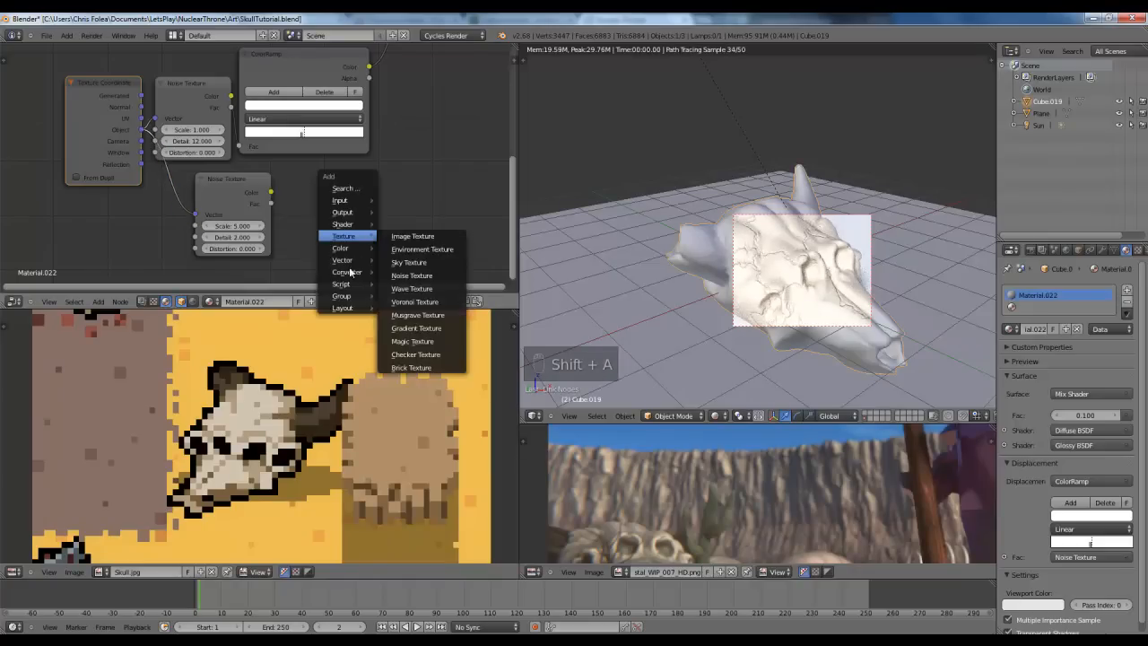
{"action": "mouse_move", "coordinate": [350, 271]}
{"action": "left_click", "coordinate": [410, 285]}
{"action": "left_click", "coordinate": [363, 231]}
{"action": "left_click_drag", "start_coordinate": [271, 192], "coordinate": [305, 274]}
{"action": "left_click_drag", "start_coordinate": [425, 260], "coordinate": [358, 262]}
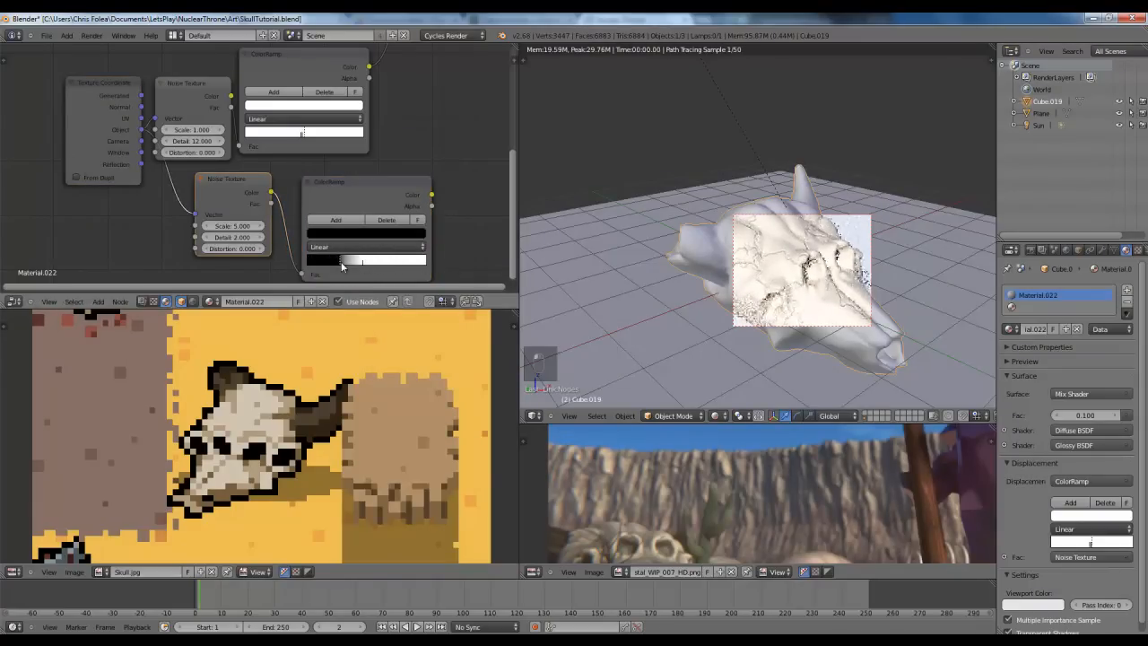
Step: Set the second Noise Texture's detail to 12 and scale to 2, and move its ColorRamp closer to it
{"action": "left_click", "coordinate": [238, 237]}
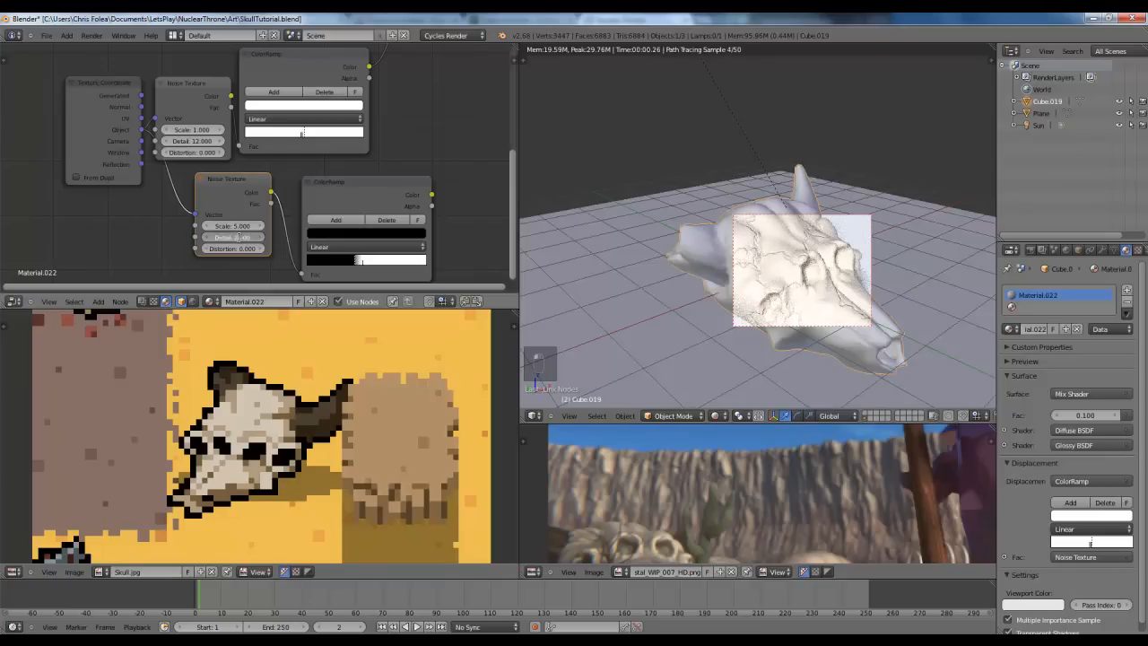
{"action": "key", "text": "Return"}
{"action": "left_click", "coordinate": [231, 225]}
{"action": "type", "text": "2"}
{"action": "key", "text": "Return"}
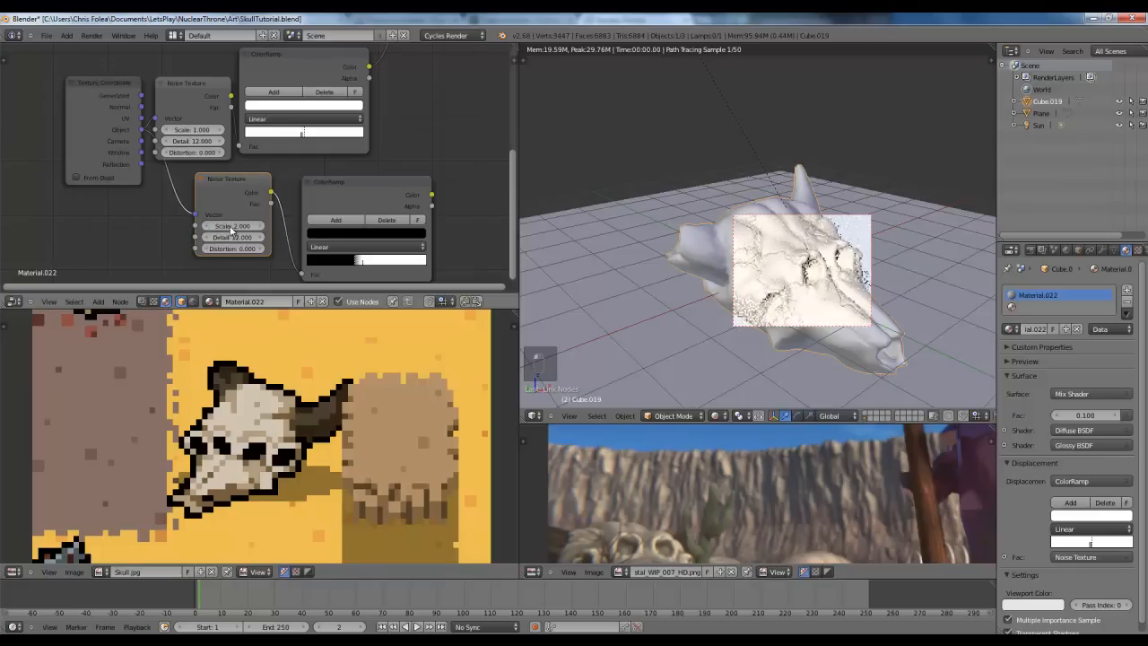
{"action": "middle_click_drag", "start_coordinate": [402, 149], "coordinate": [303, 166]}
{"action": "scroll", "coordinate": [302, 166], "scroll_direction": "down", "scroll_amount": 2}
{"action": "left_click_drag", "start_coordinate": [269, 183], "coordinate": [252, 183]}
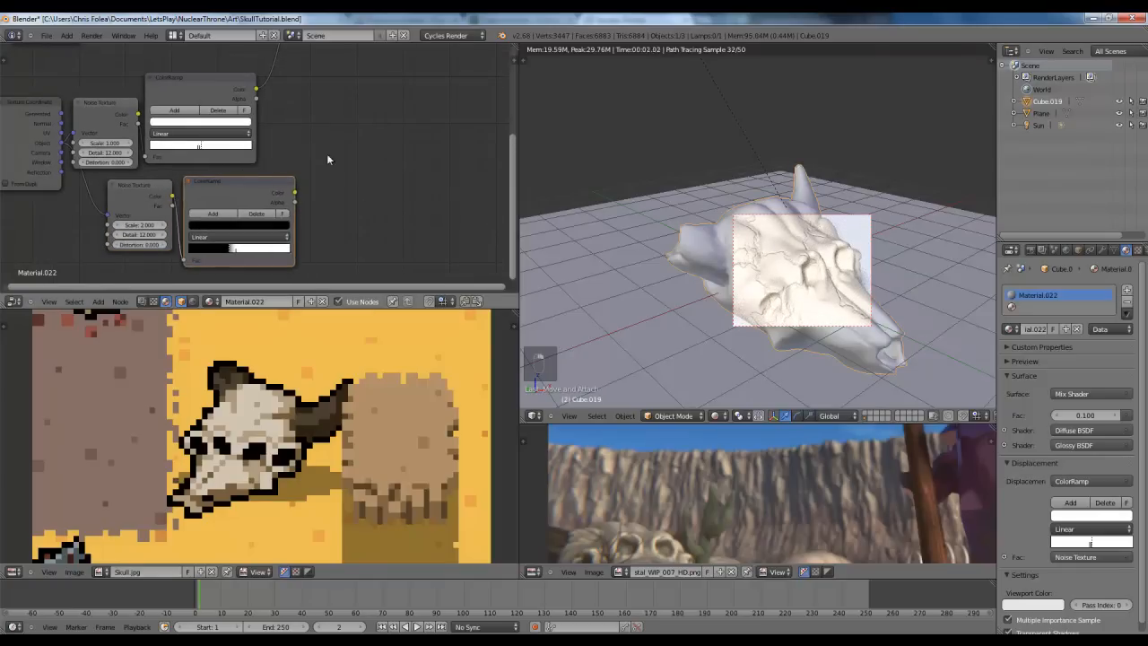
Step: Insert a MixRGB node between the first ColorRamp and the Displacement input, and feed the second ColorRamp's Color into Color2
{"action": "key", "text": "shift+a"}
{"action": "mouse_move", "coordinate": [329, 153]}
{"action": "mouse_move", "coordinate": [307, 129]}
{"action": "left_click", "coordinate": [377, 129]}
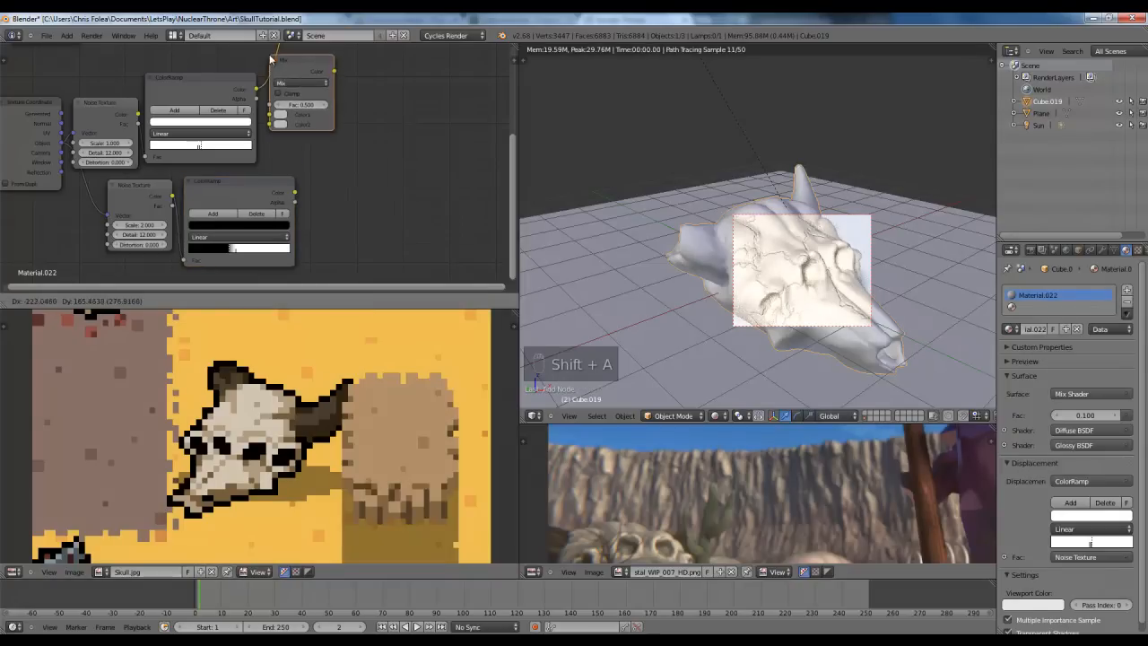
{"action": "left_click", "coordinate": [378, 111]}
{"action": "left_click_drag", "start_coordinate": [295, 193], "coordinate": [380, 178]}
Step: Move the Material Output node farther away from the shader and mix nodes to make room
{"action": "middle_click_drag", "start_coordinate": [397, 173], "coordinate": [353, 188]}
{"action": "scroll", "coordinate": [353, 188], "scroll_direction": "down", "scroll_amount": 3}
{"action": "middle_click_drag", "start_coordinate": [314, 52], "coordinate": [253, 144]}
{"action": "scroll", "coordinate": [253, 138], "scroll_direction": "down", "scroll_amount": 3}
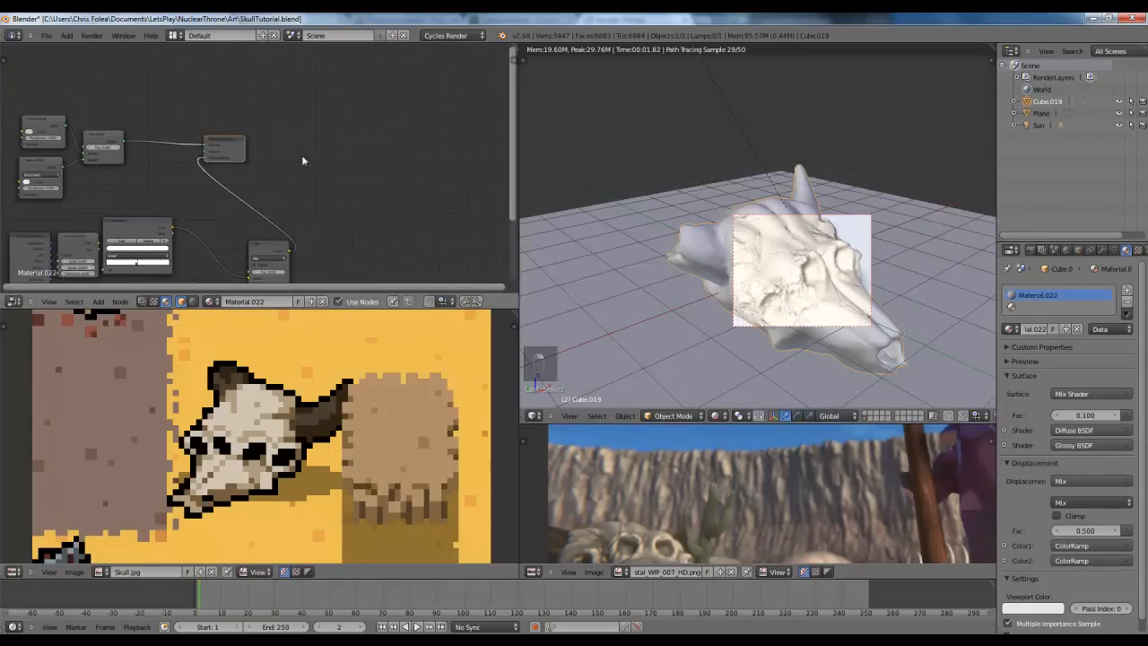
{"action": "key", "text": "g"}
{"action": "left_click", "coordinate": [392, 161]}
Step: Set the mix node's blend mode to Add with Clamp enabled, and spread the second ColorRamp's stops apart for a softer gradient
{"action": "middle_click_drag", "start_coordinate": [258, 199], "coordinate": [291, 103]}
{"action": "scroll", "coordinate": [309, 132], "scroll_direction": "up", "scroll_amount": 3}
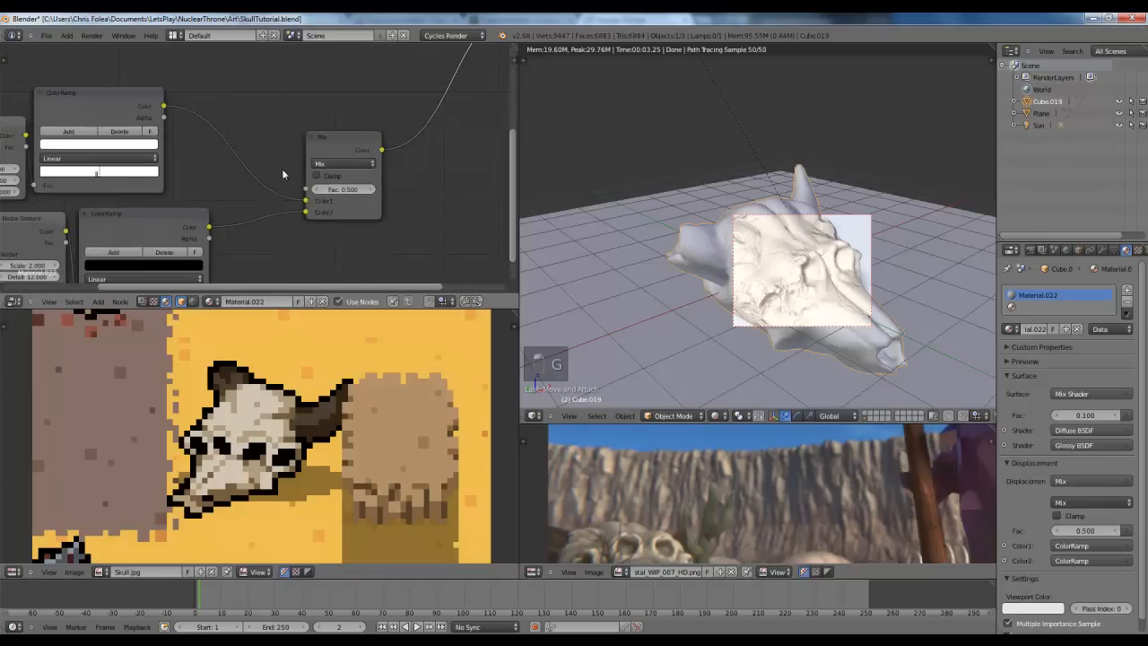
{"action": "middle_click_drag", "start_coordinate": [282, 170], "coordinate": [330, 101]}
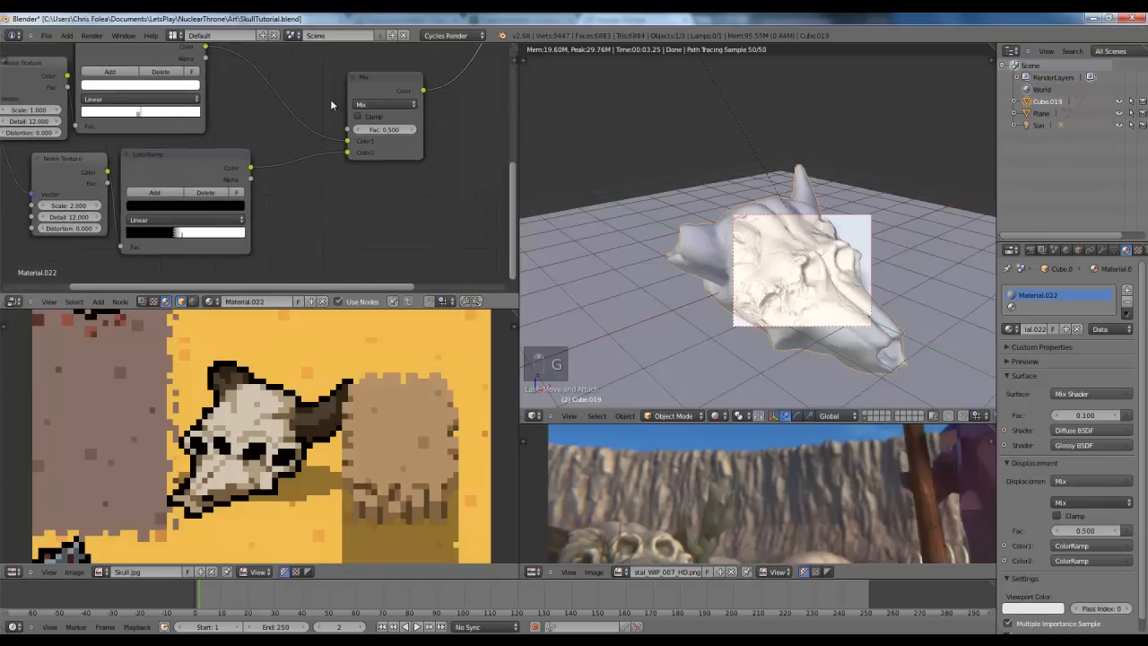
{"action": "left_click", "coordinate": [392, 106]}
{"action": "left_click", "coordinate": [390, 122]}
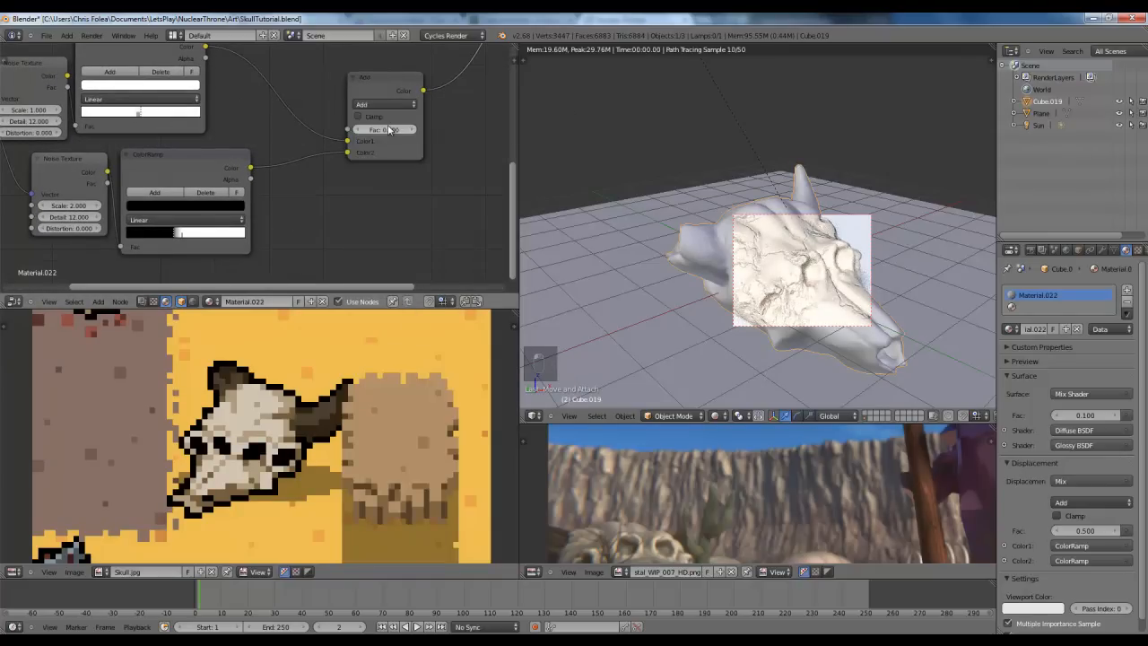
{"action": "left_click", "coordinate": [359, 117]}
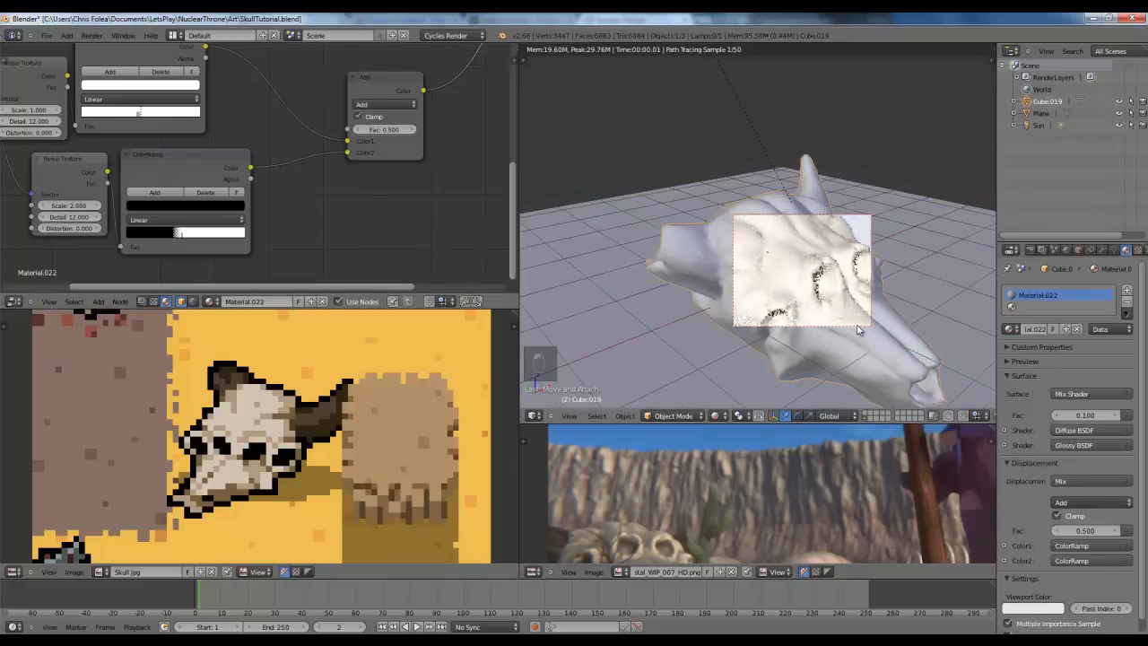
{"action": "mouse_move", "coordinate": [185, 235]}
{"action": "left_mouse_down"}
{"action": "mouse_move", "coordinate": [224, 234]}
{"action": "mouse_move", "coordinate": [180, 233]}
{"action": "left_mouse_up"}
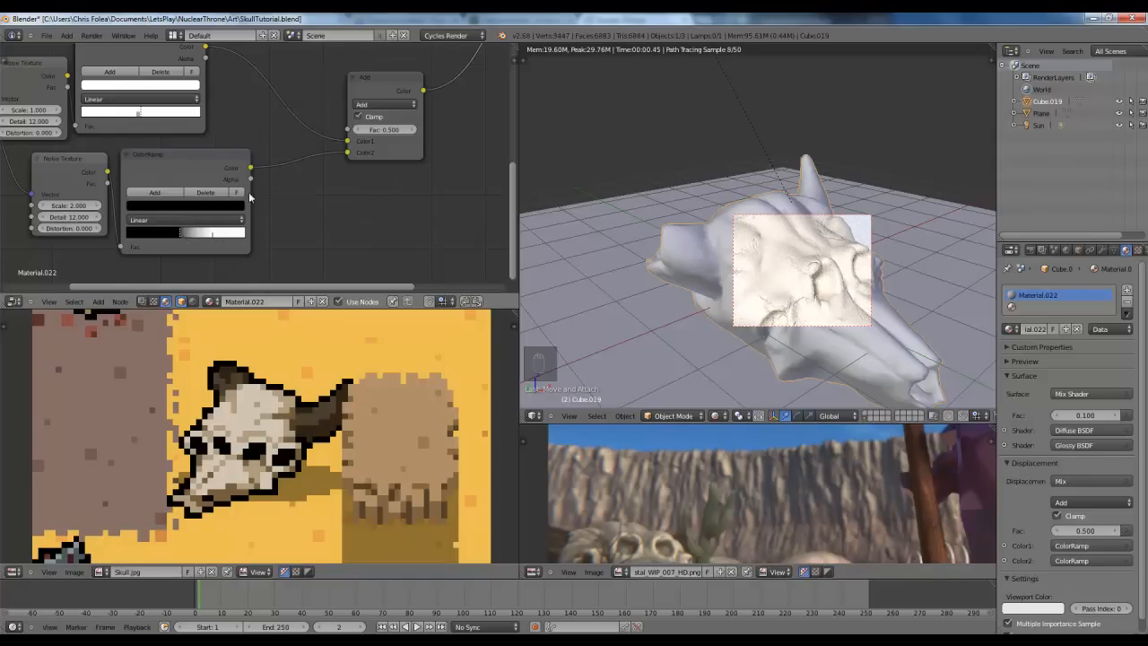
Step: Link the second ColorRamp's Color directly to the Displacement input to preview that noise layer alone on the skull
{"action": "scroll", "coordinate": [248, 192], "scroll_direction": "down", "scroll_amount": 3}
{"action": "scroll", "coordinate": [213, 217], "scroll_direction": "down", "scroll_amount": 2}
{"action": "left_click_drag", "start_coordinate": [204, 236], "coordinate": [399, 99]}
{"action": "middle_click_drag", "start_coordinate": [896, 306], "coordinate": [766, 276]}
{"action": "middle_click_drag", "start_coordinate": [181, 238], "coordinate": [237, 176]}
{"action": "scroll", "coordinate": [237, 177], "scroll_direction": "up", "scroll_amount": 1}
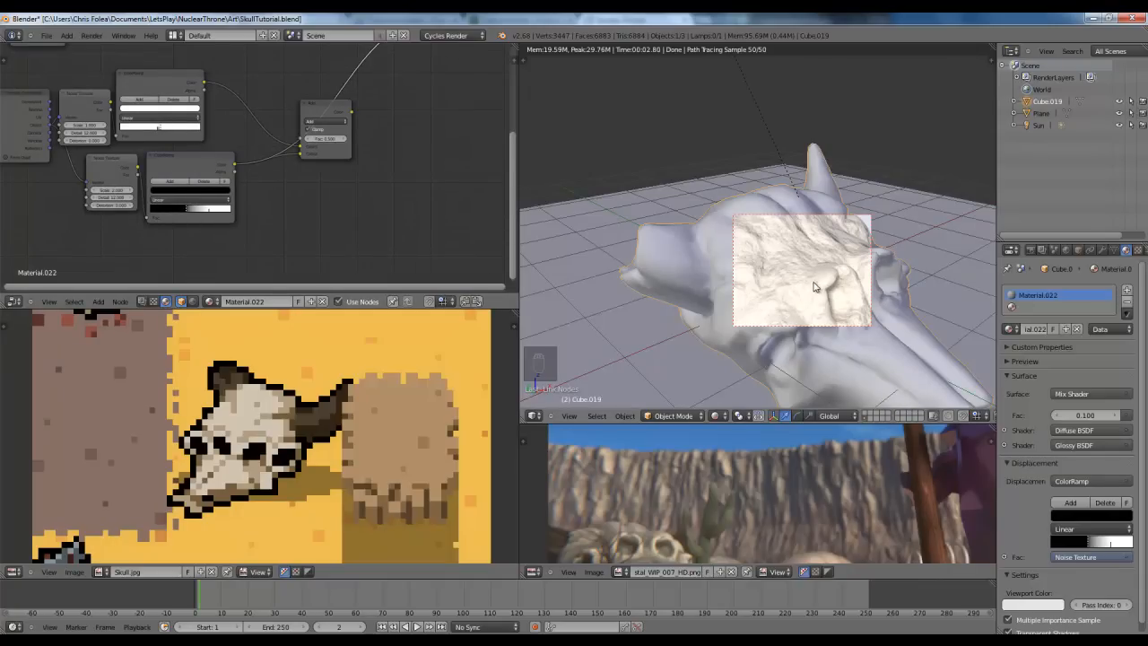
{"action": "scroll", "coordinate": [158, 143], "scroll_direction": "up", "scroll_amount": 4}
{"action": "middle_click_drag", "start_coordinate": [187, 142], "coordinate": [202, 168]}
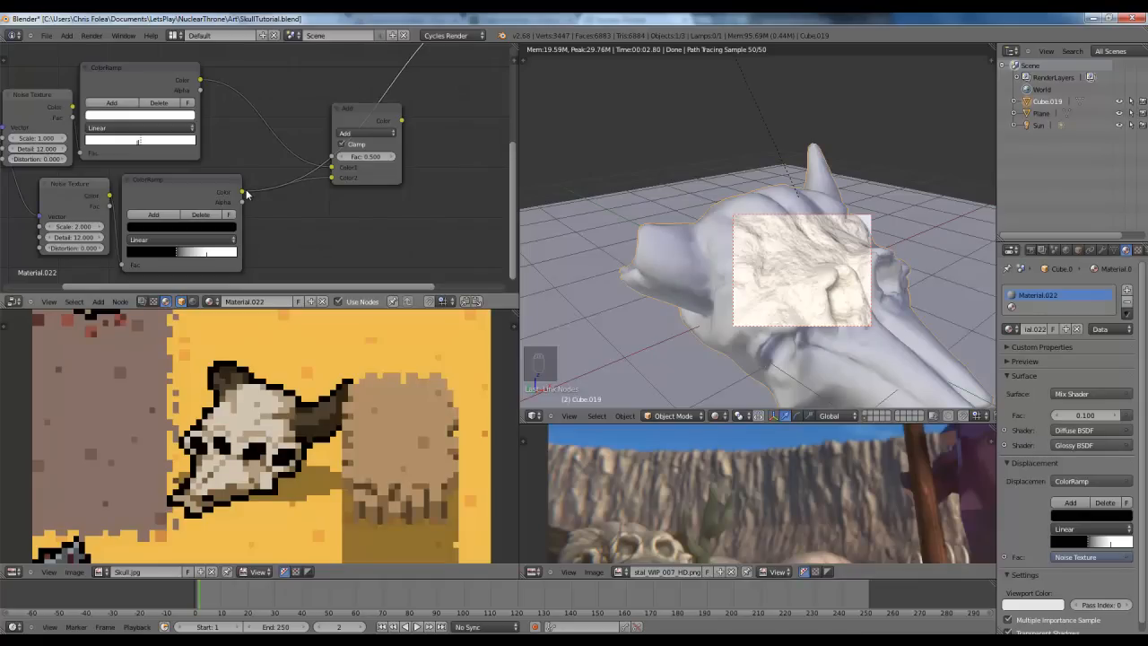
Step: Reconnect the Add node's Color output to the Material Output's Displacement input
{"action": "middle_click_drag", "start_coordinate": [381, 144], "coordinate": [264, 217]}
{"action": "left_click_drag", "start_coordinate": [332, 135], "coordinate": [359, 101]}
{"action": "middle_click_drag", "start_coordinate": [328, 162], "coordinate": [421, 58]}
{"action": "scroll", "coordinate": [753, 296], "scroll_direction": "down", "scroll_amount": 3}
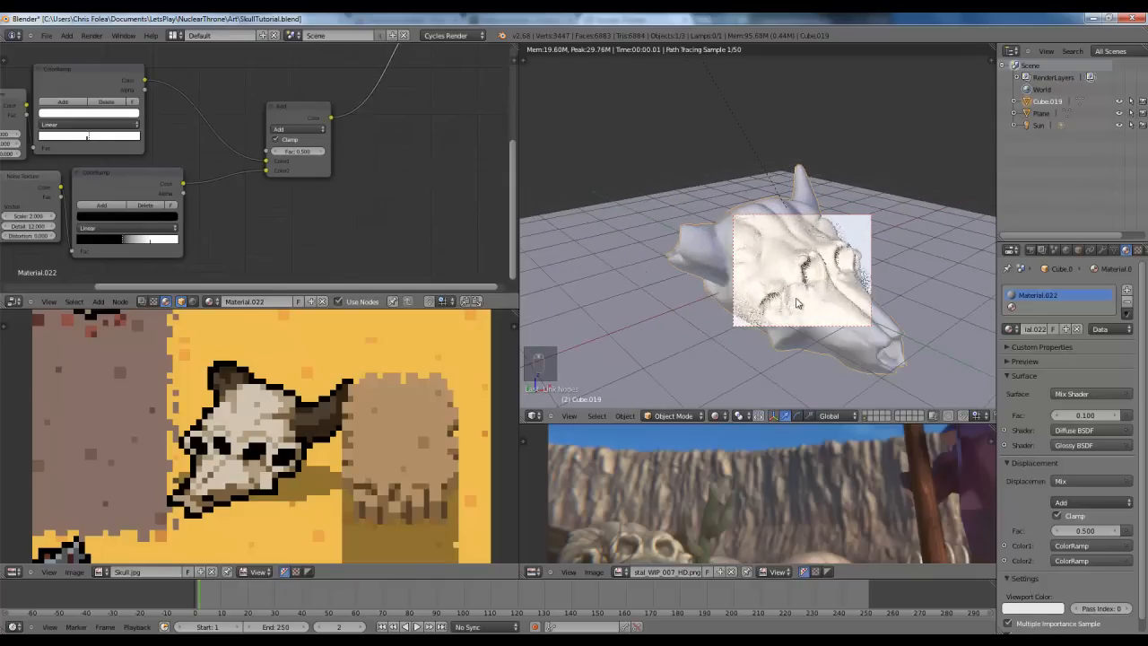
Step: Move the second ColorRamp's black stop slightly closer to the white stop and check the displacement on the skull
{"action": "scroll", "coordinate": [217, 226], "scroll_direction": "up", "scroll_amount": 2}
{"action": "scroll", "coordinate": [217, 221], "scroll_direction": "up", "scroll_amount": 1}
{"action": "left_click_drag", "start_coordinate": [175, 225], "coordinate": [188, 224]}
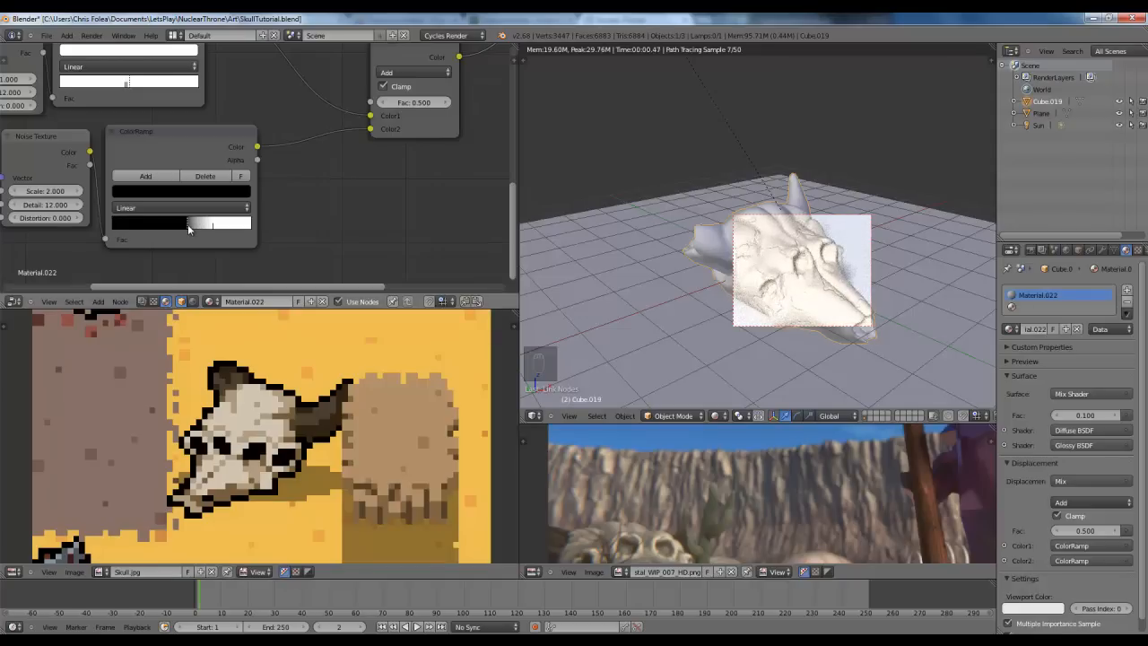
{"action": "middle_click_drag", "start_coordinate": [812, 247], "coordinate": [818, 285]}
{"action": "scroll", "coordinate": [819, 285], "scroll_direction": "up", "scroll_amount": 1}
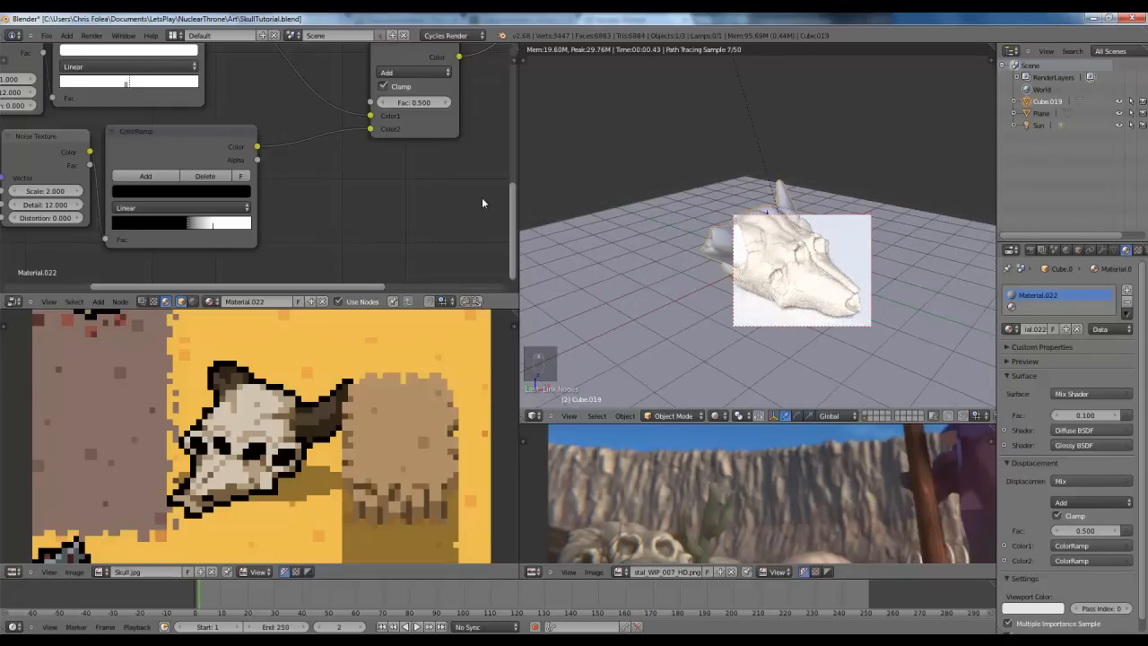
{"action": "middle_click_drag", "start_coordinate": [188, 157], "coordinate": [410, 243]}
{"action": "middle_click_drag", "start_coordinate": [315, 205], "coordinate": [144, 206]}
{"action": "scroll", "coordinate": [289, 160], "scroll_direction": "down", "scroll_amount": 4}
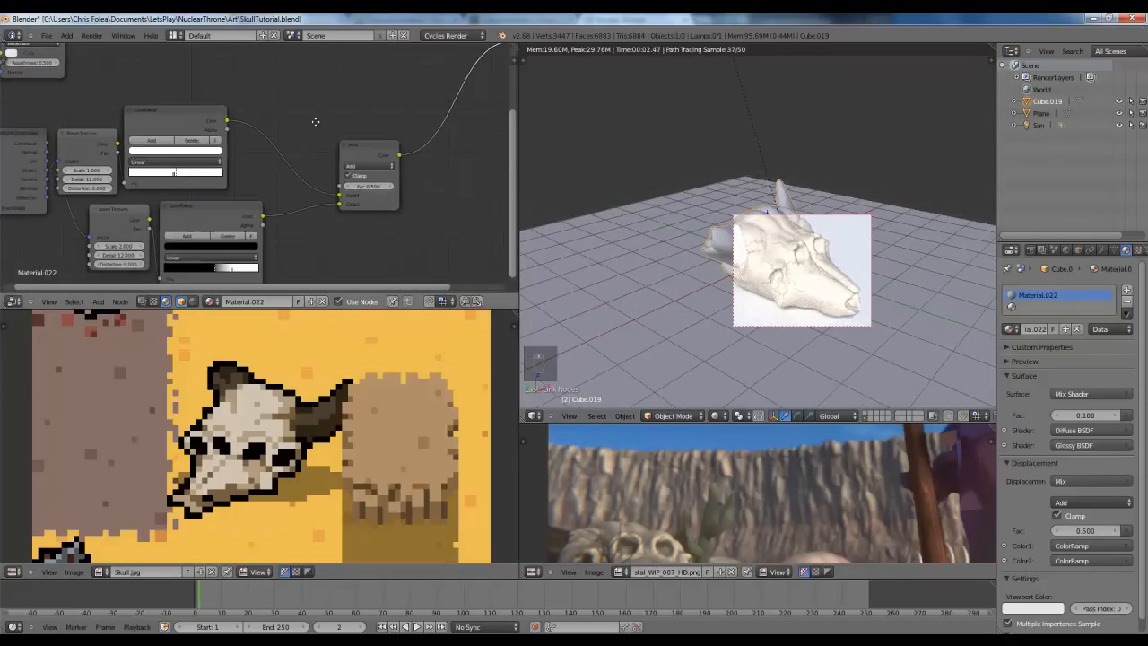
{"action": "middle_click_drag", "start_coordinate": [315, 120], "coordinate": [374, 217]}
{"action": "middle_click_drag", "start_coordinate": [206, 205], "coordinate": [363, 141]}
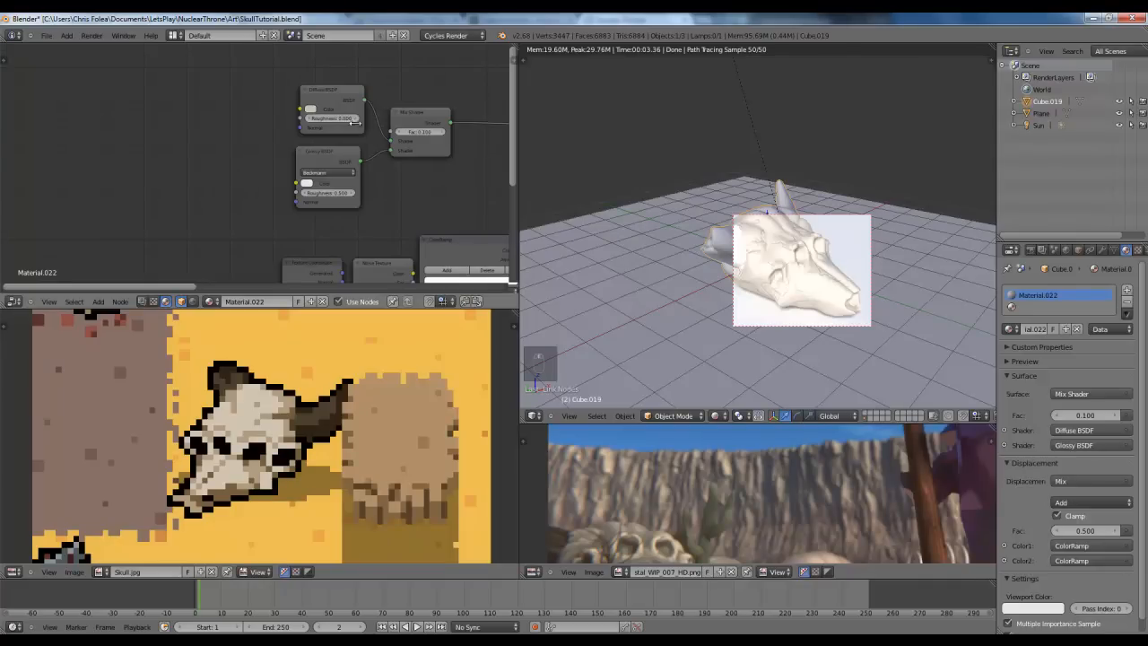
{"action": "scroll", "coordinate": [364, 155], "scroll_direction": "up", "scroll_amount": 1}
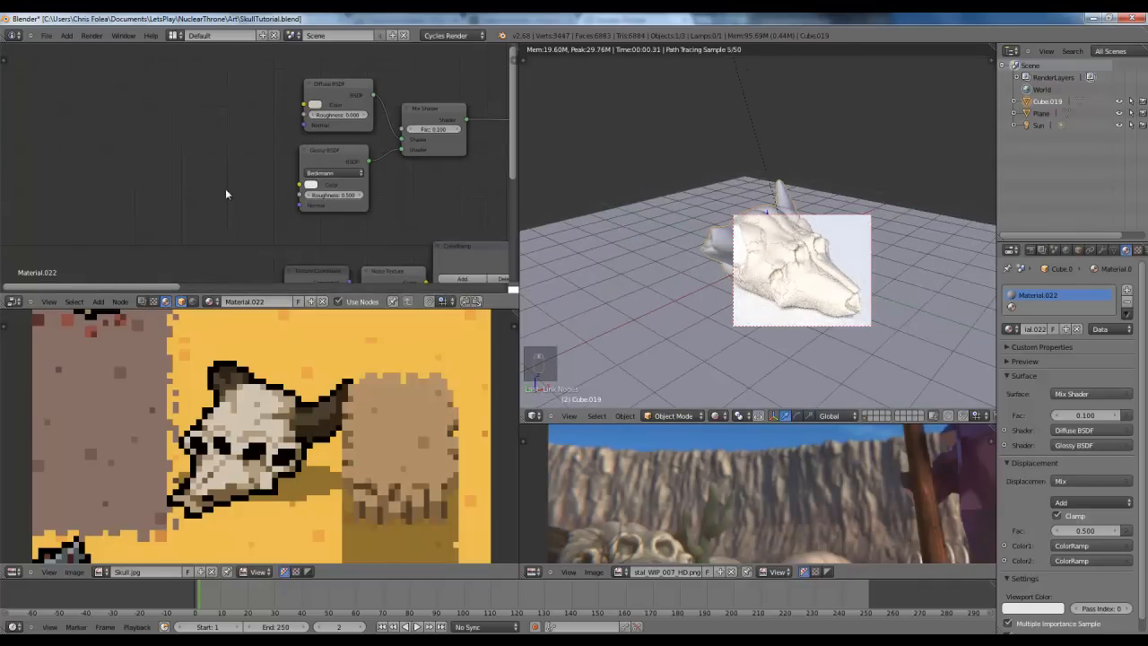
Step: Move the Add node closer to the ColorRamps, set its factor to 1, and inspect the cracks on the skull
{"action": "middle_click_drag", "start_coordinate": [225, 189], "coordinate": [91, 152]}
{"action": "scroll", "coordinate": [398, 178], "scroll_direction": "down", "scroll_amount": 3}
{"action": "middle_click_drag", "start_coordinate": [398, 177], "coordinate": [214, 120]}
{"action": "right_click", "coordinate": [264, 149]}
{"action": "key", "text": "g"}
{"action": "left_click", "coordinate": [226, 136]}
{"action": "left_click_drag", "start_coordinate": [218, 165], "coordinate": [236, 165]}
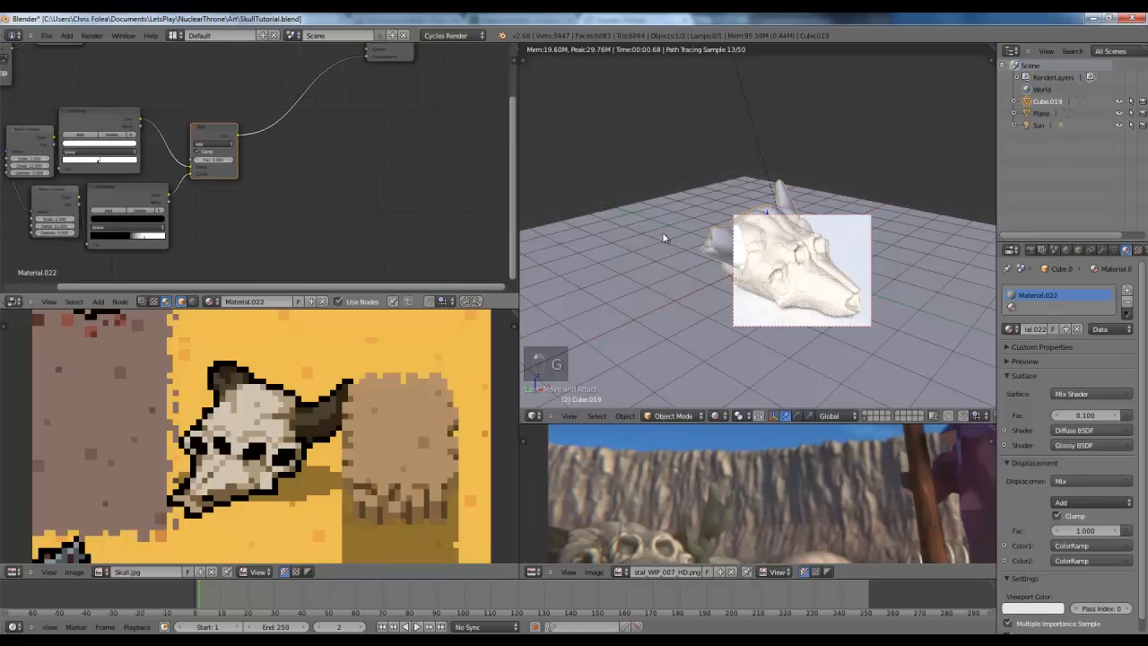
{"action": "scroll", "coordinate": [709, 256], "scroll_direction": "up", "scroll_amount": 4}
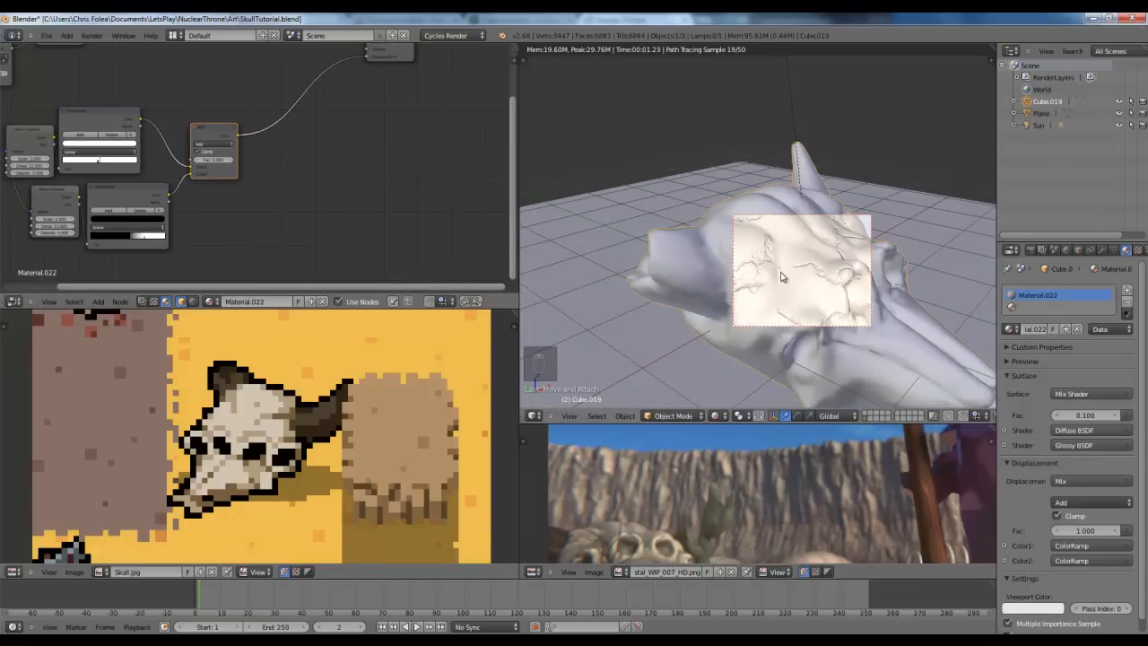
{"action": "scroll", "coordinate": [777, 278], "scroll_direction": "down", "scroll_amount": 2}
{"action": "scroll", "coordinate": [773, 282], "scroll_direction": "down", "scroll_amount": 2}
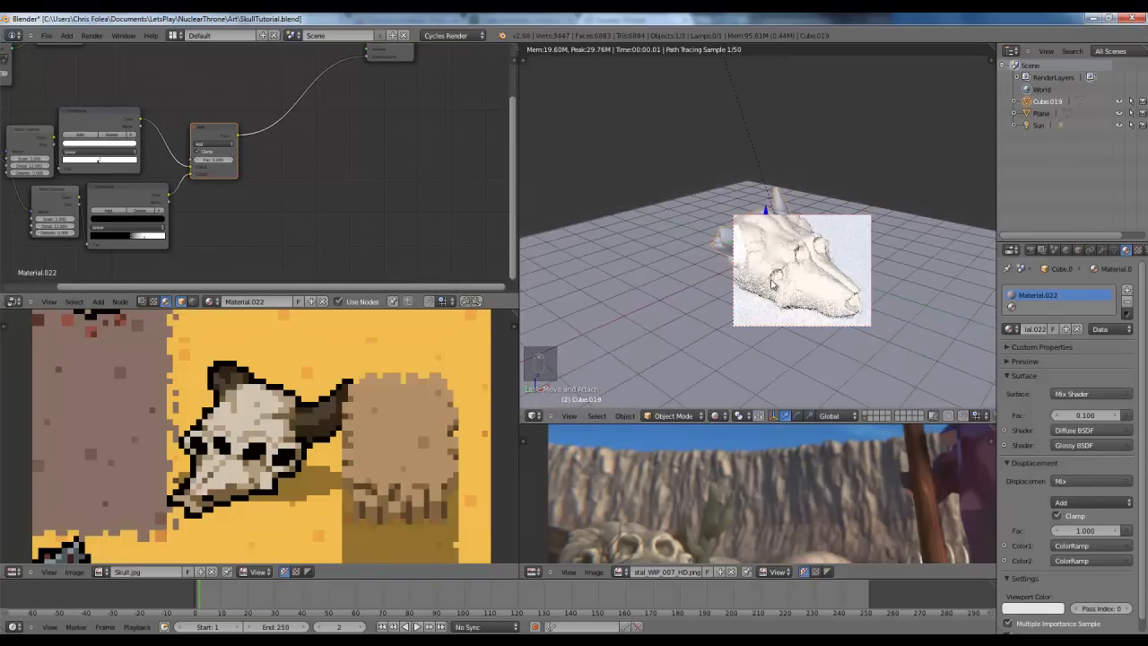
{"action": "scroll", "coordinate": [701, 271], "scroll_direction": "down", "scroll_amount": 1}
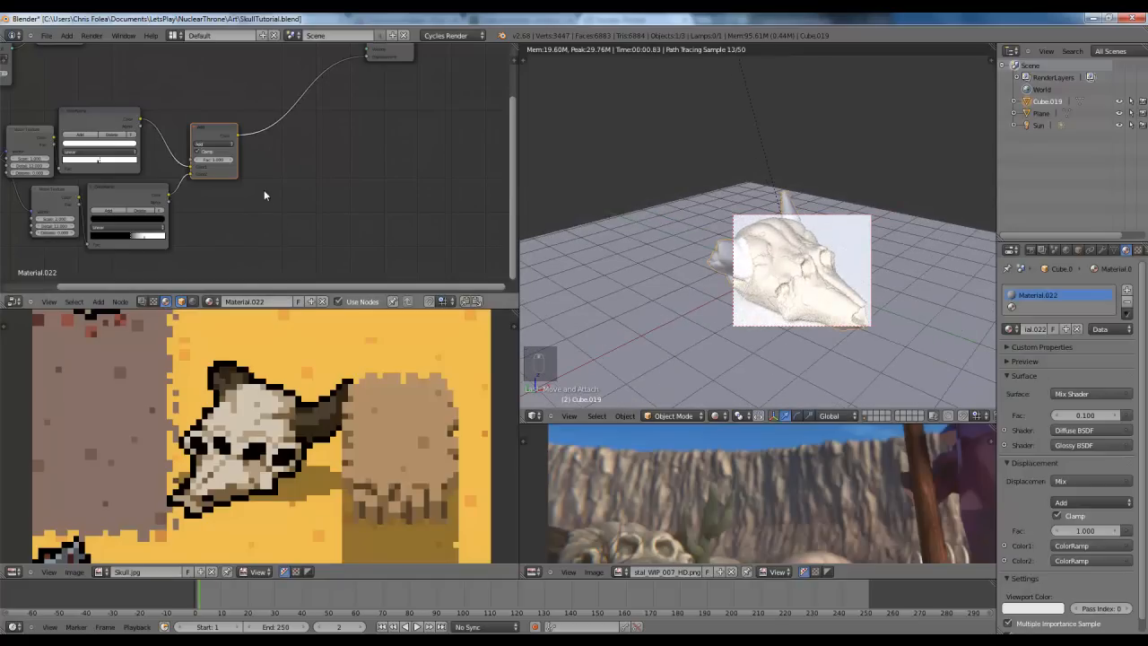
Step: Insert another MixRGB node between the Add node's output and the Displacement input
{"action": "middle_click_drag", "start_coordinate": [190, 201], "coordinate": [161, 238]}
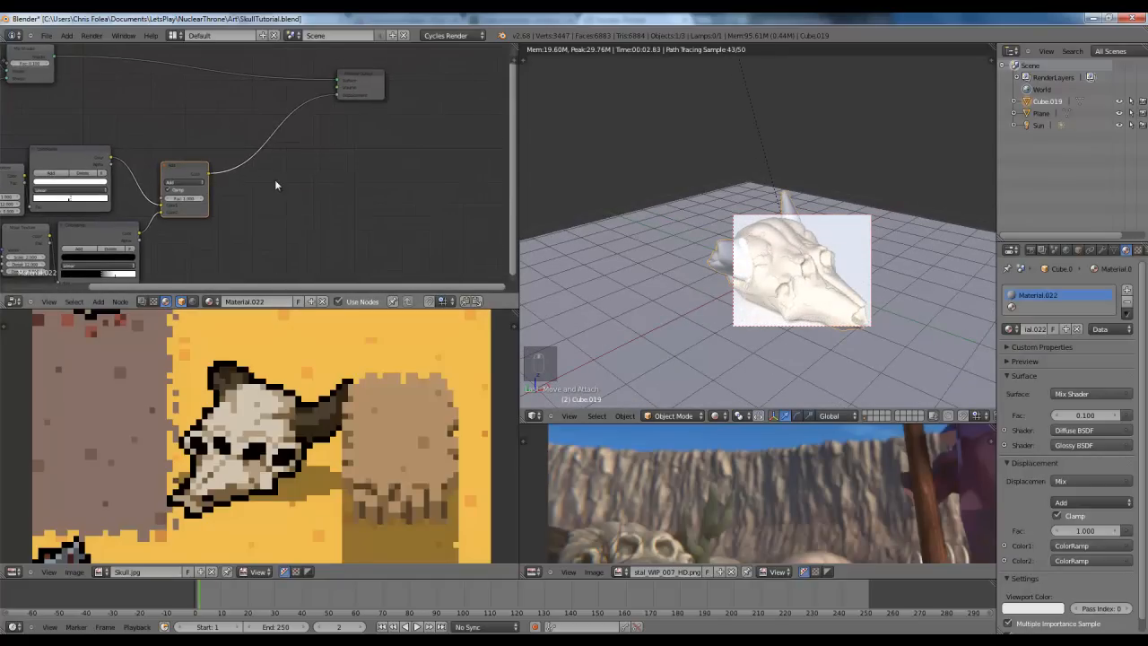
{"action": "key", "text": "shift+a"}
{"action": "left_click", "coordinate": [311, 183]}
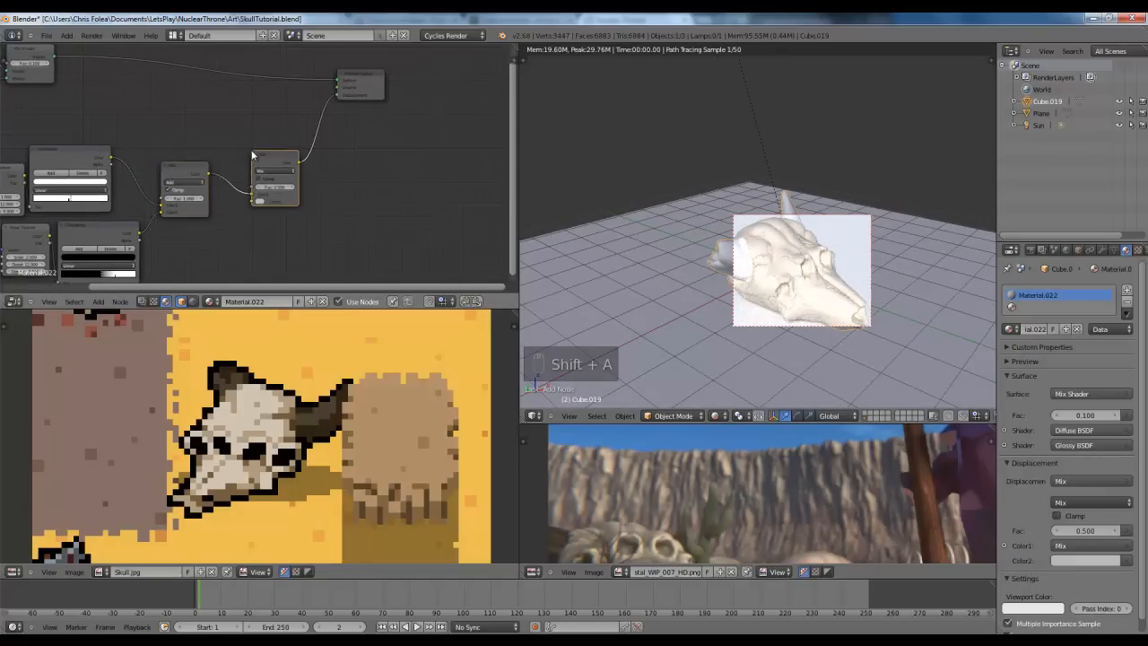
{"action": "left_click", "coordinate": [257, 177]}
{"action": "middle_click_drag", "start_coordinate": [257, 202], "coordinate": [292, 151]}
{"action": "scroll", "coordinate": [283, 162], "scroll_direction": "up", "scroll_amount": 3}
Step: Add a third Noise Texture node and place it below the new mix node
{"action": "key", "text": "shift+a"}
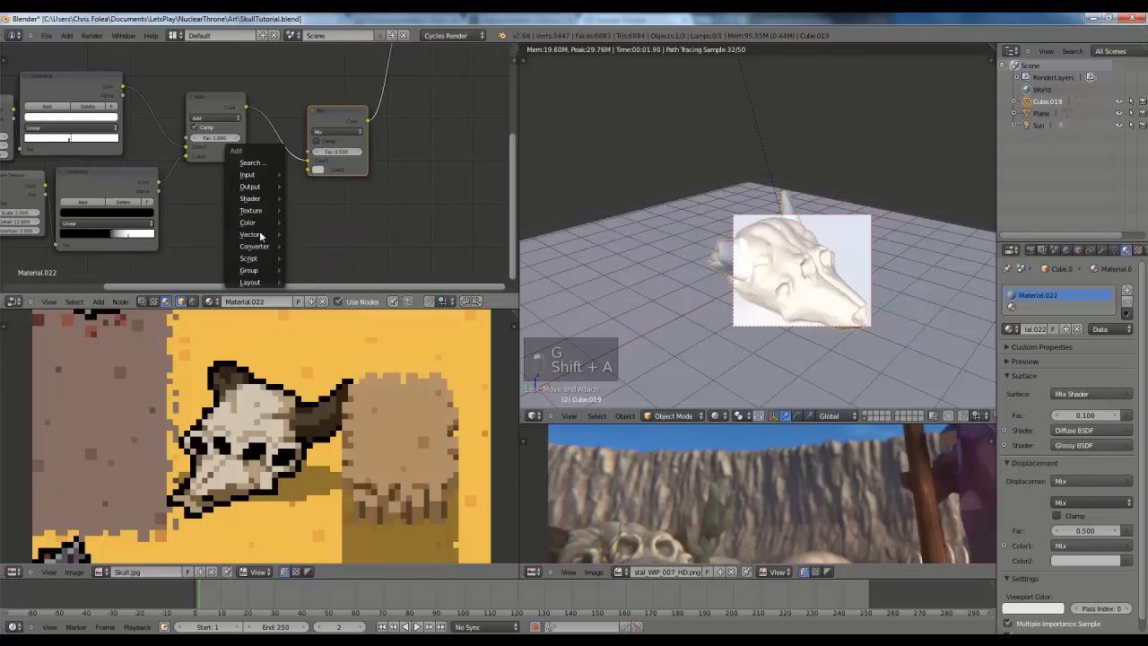
{"action": "mouse_move", "coordinate": [260, 224]}
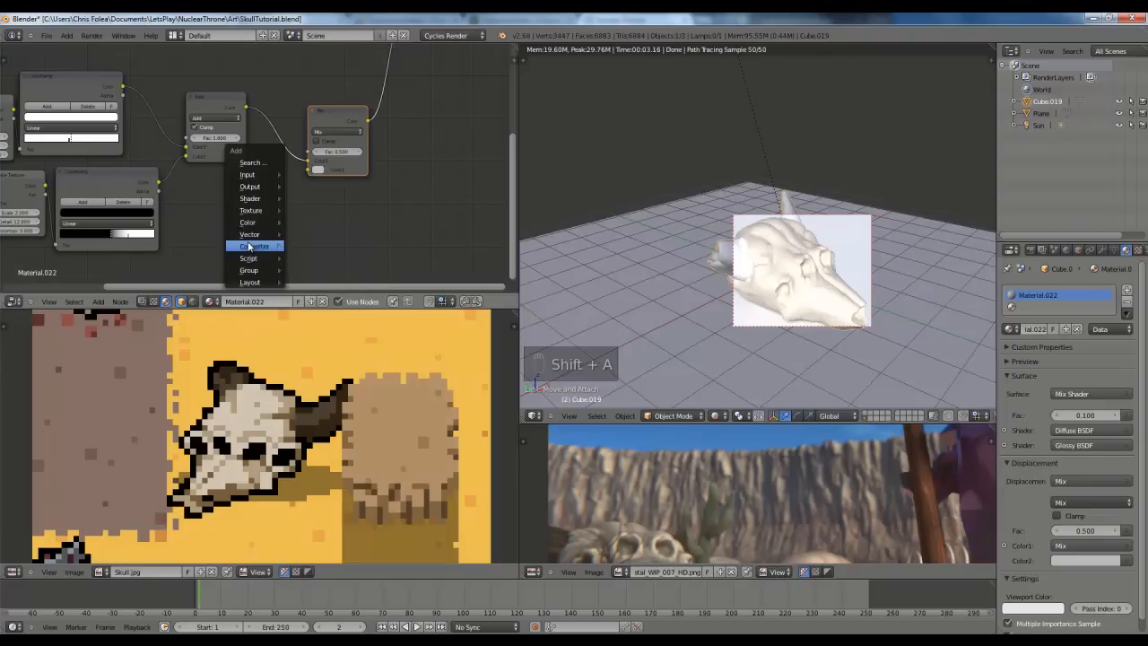
{"action": "left_click", "coordinate": [324, 252]}
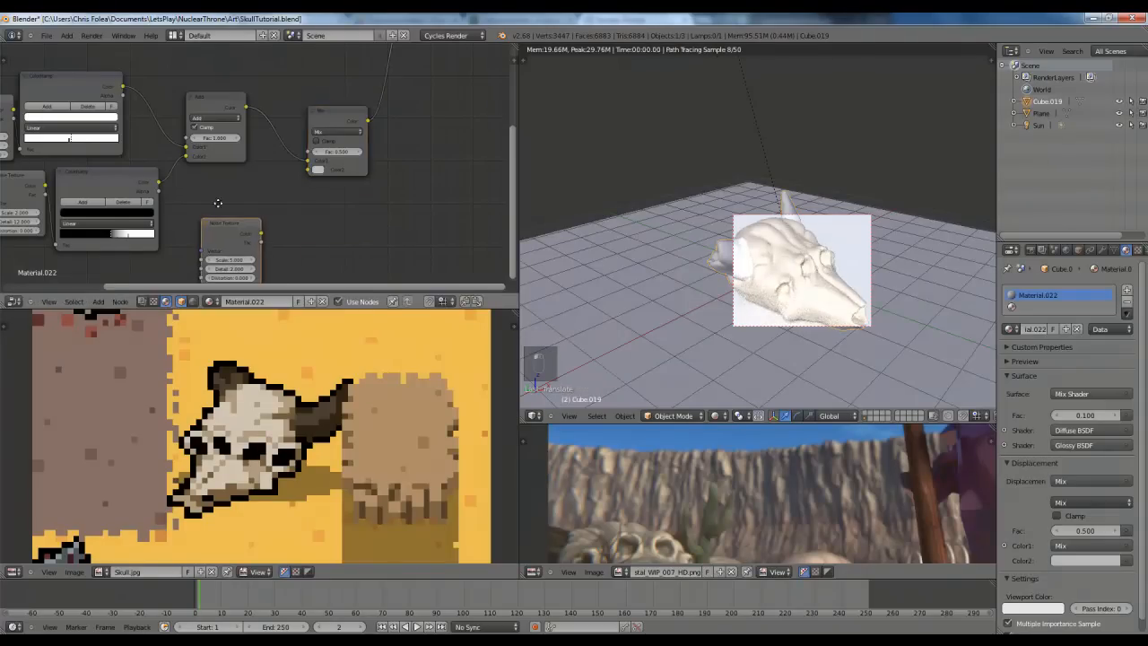
{"action": "left_click", "coordinate": [254, 189]}
{"action": "middle_click_drag", "start_coordinate": [254, 189], "coordinate": [353, 174]}
{"action": "scroll", "coordinate": [332, 168], "scroll_direction": "down", "scroll_amount": 1}
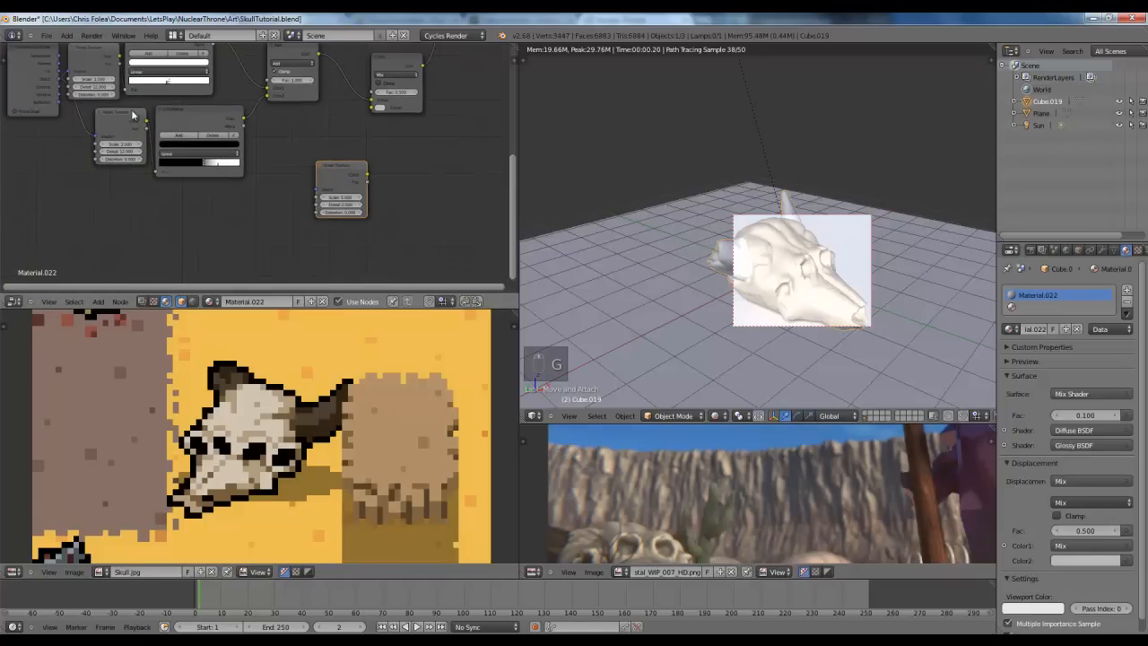
Step: Feed the third Noise Texture's Vector from the Texture Coordinate node and link its Color to the new mix node's Color2
{"action": "left_click_drag", "start_coordinate": [61, 86], "coordinate": [317, 189]}
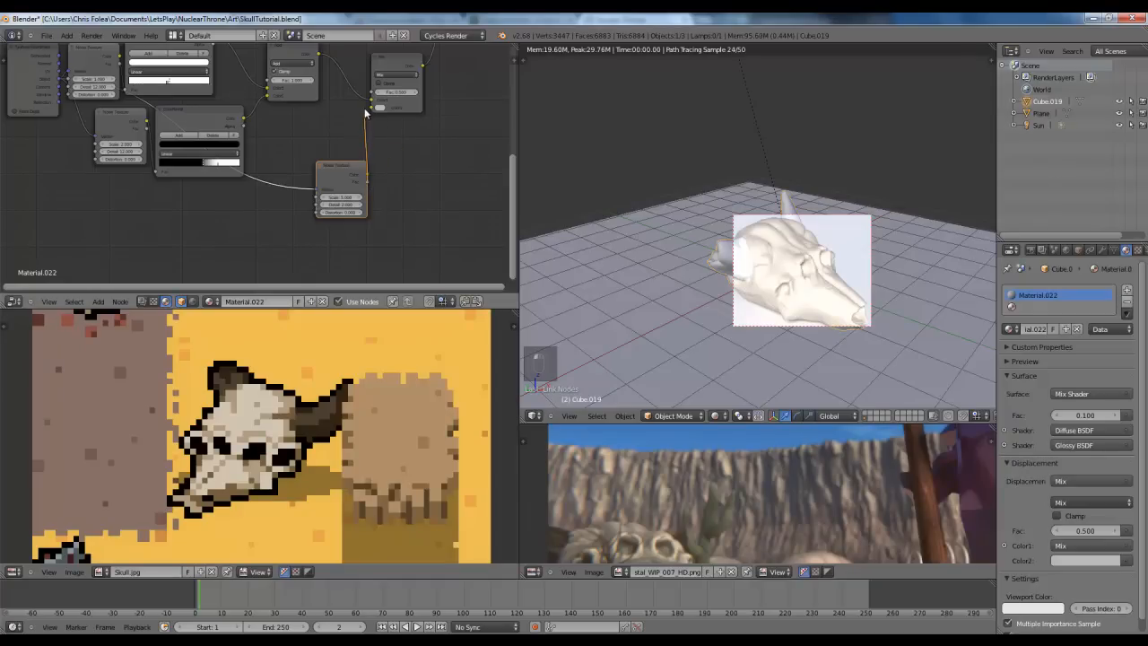
{"action": "left_click_drag", "start_coordinate": [368, 111], "coordinate": [370, 108]}
{"action": "middle_click_drag", "start_coordinate": [374, 171], "coordinate": [322, 241]}
{"action": "scroll", "coordinate": [322, 240], "scroll_direction": "up", "scroll_amount": 4}
{"action": "scroll", "coordinate": [842, 296], "scroll_direction": "up", "scroll_amount": 4}
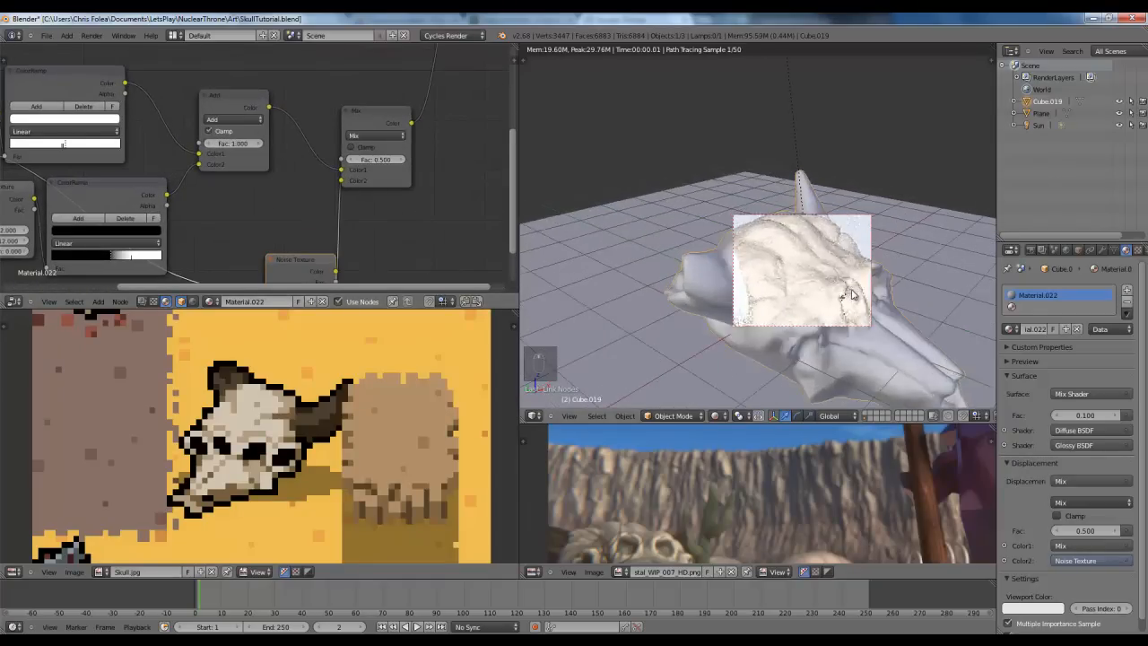
Step: Try the Overlay blend mode on the new mix node and inspect the skull's surface from near and far
{"action": "left_click", "coordinate": [375, 135]}
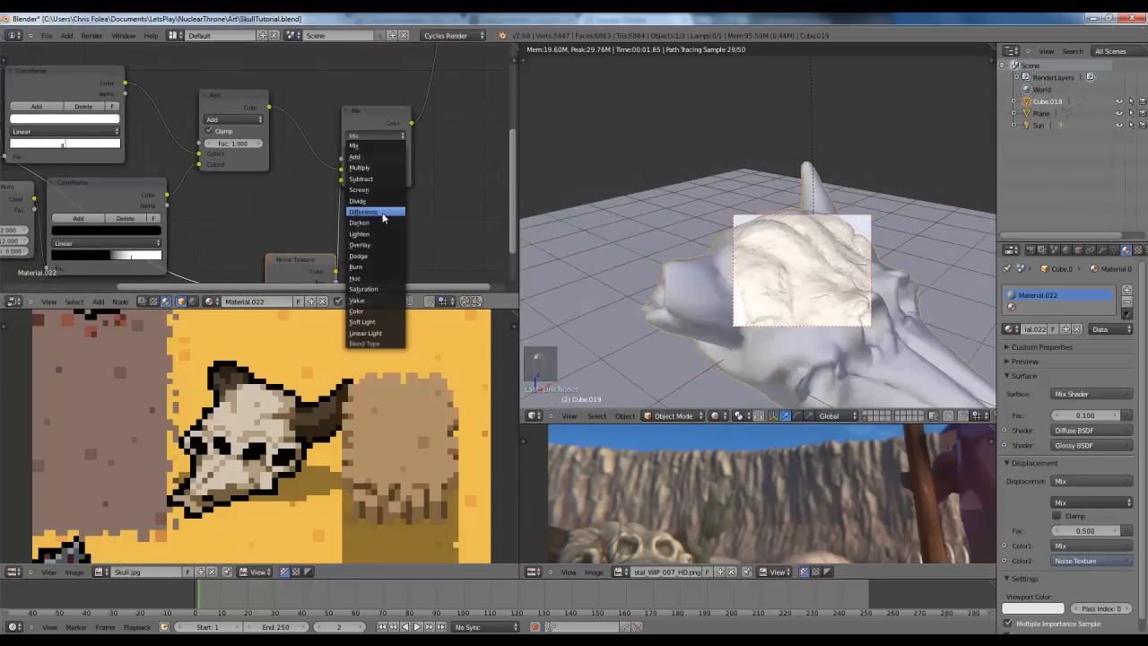
{"action": "left_click", "coordinate": [360, 244]}
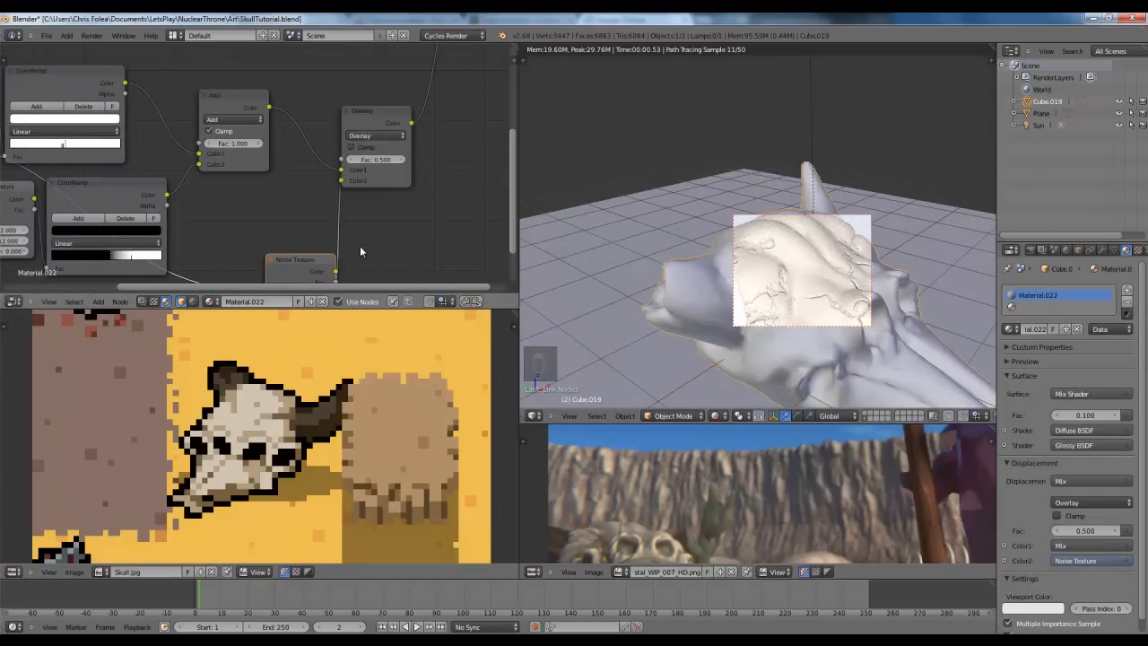
{"action": "scroll", "coordinate": [789, 328], "scroll_direction": "down", "scroll_amount": 2}
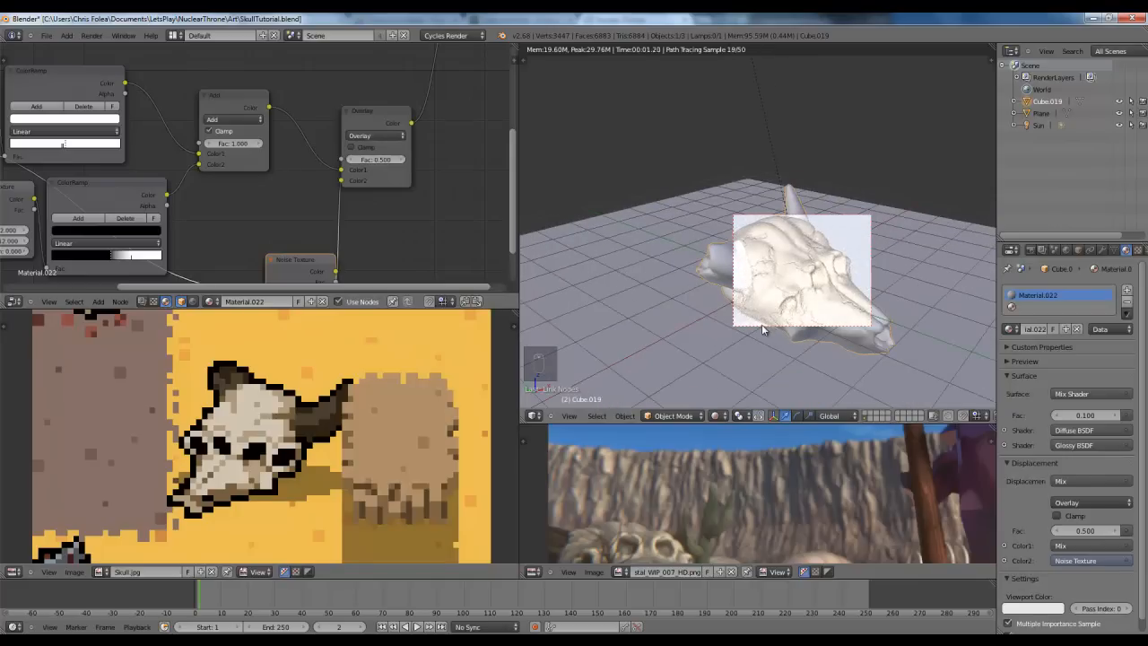
{"action": "middle_click_drag", "start_coordinate": [257, 164], "coordinate": [219, 83]}
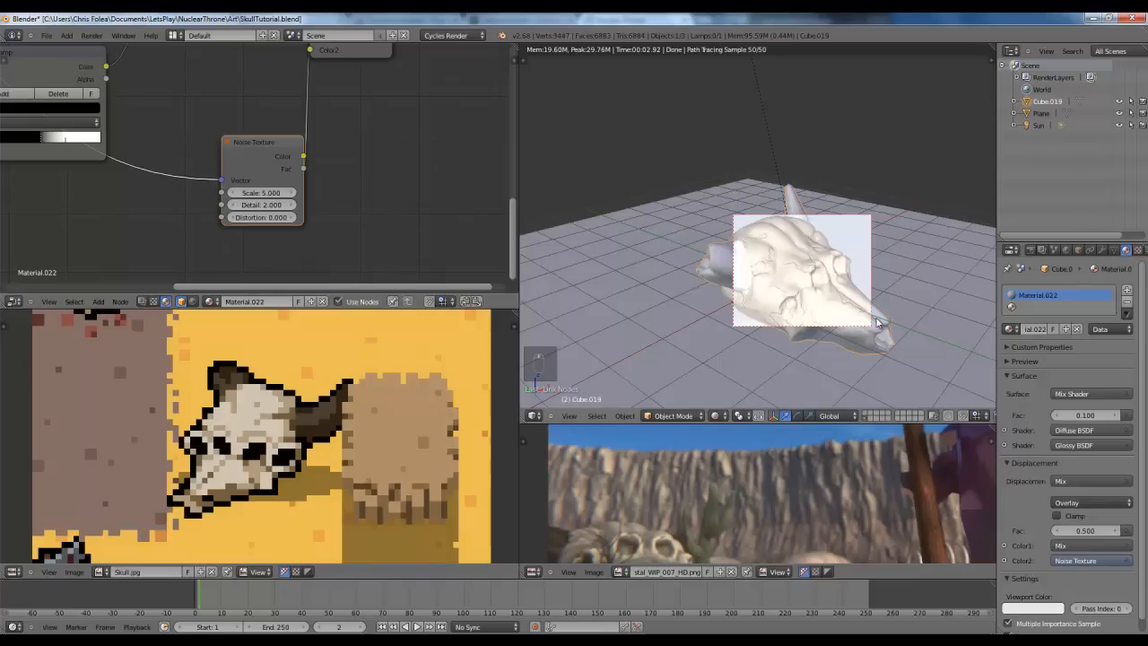
{"action": "scroll", "coordinate": [837, 304], "scroll_direction": "up", "scroll_amount": 3}
{"action": "middle_click_drag", "start_coordinate": [222, 87], "coordinate": [204, 192]}
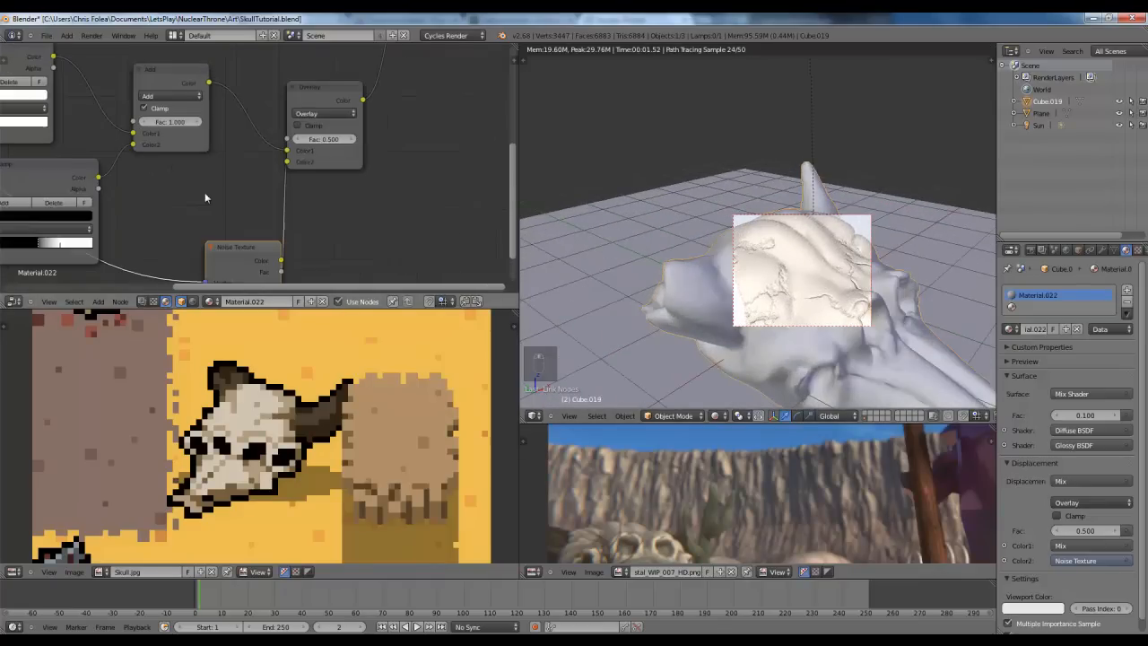
Step: Set the new mix node's factor to 1, enable Clamp, and change its blend mode to Multiply
{"action": "left_click", "coordinate": [325, 142]}
{"action": "type", "text": "1"}
{"action": "key", "text": "Return"}
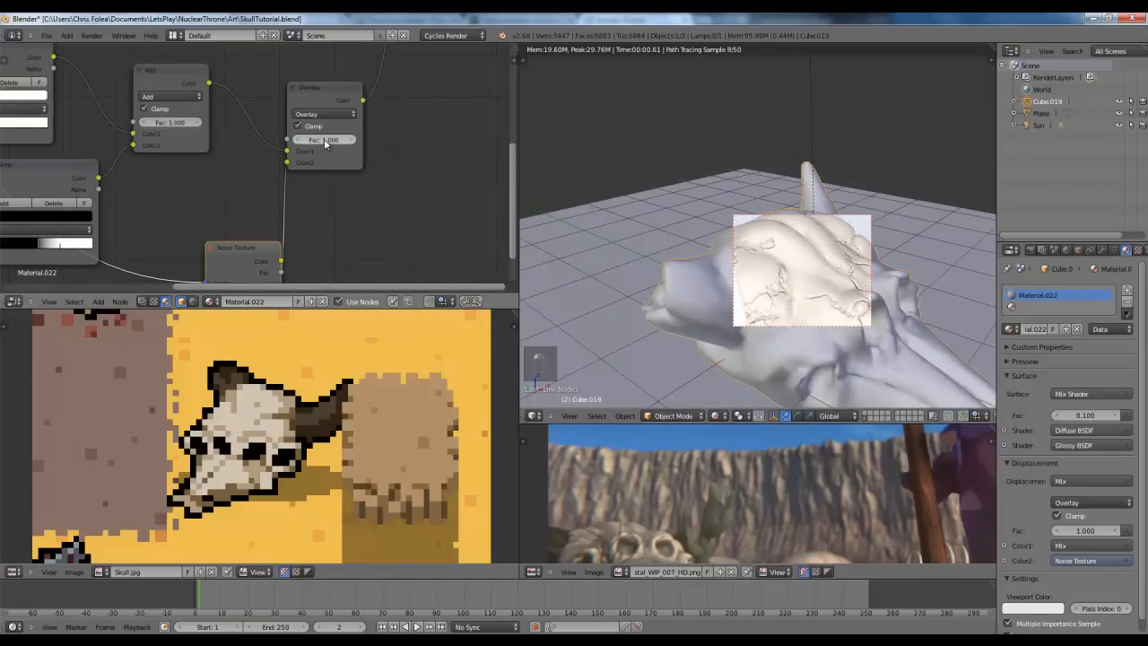
{"action": "left_click", "coordinate": [322, 114]}
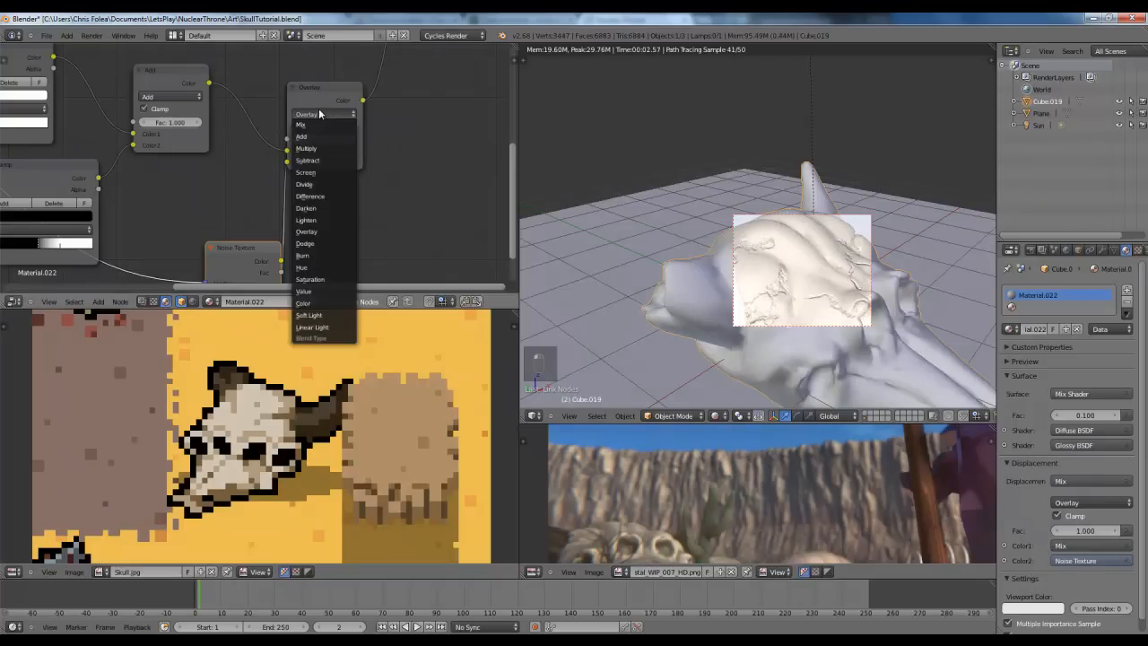
{"action": "left_click", "coordinate": [314, 148]}
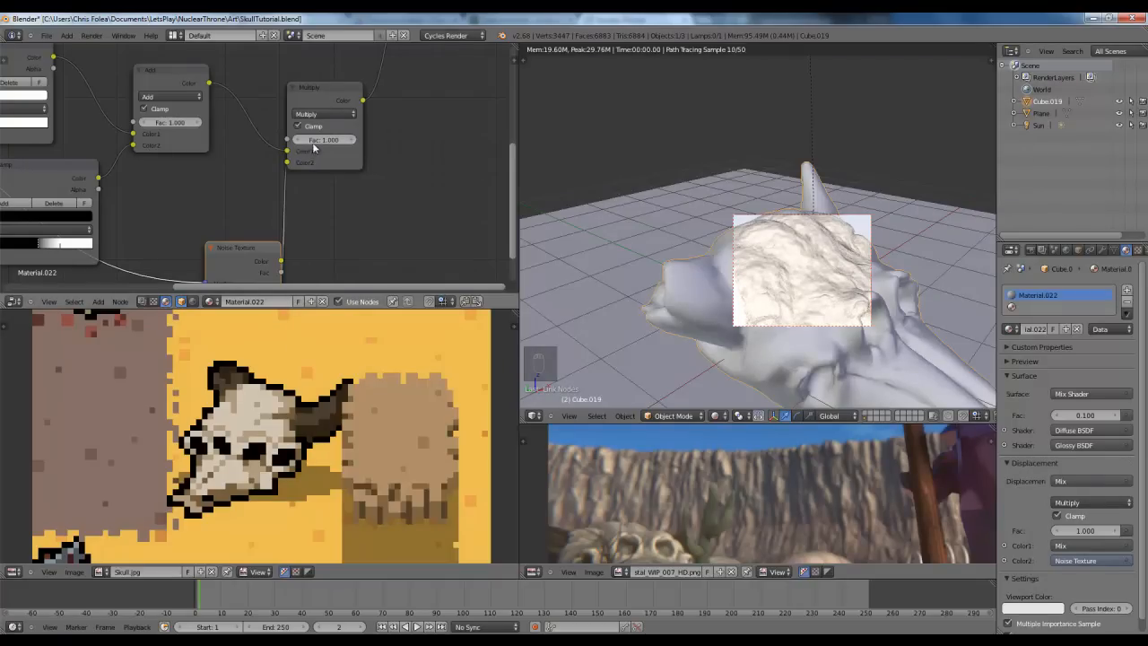
Step: Set the third Noise Texture node's detail to 12
{"action": "middle_click_drag", "start_coordinate": [198, 203], "coordinate": [221, 139]}
{"action": "left_click", "coordinate": [260, 241]}
{"action": "type", "text": "12"}
{"action": "key", "text": "Return"}
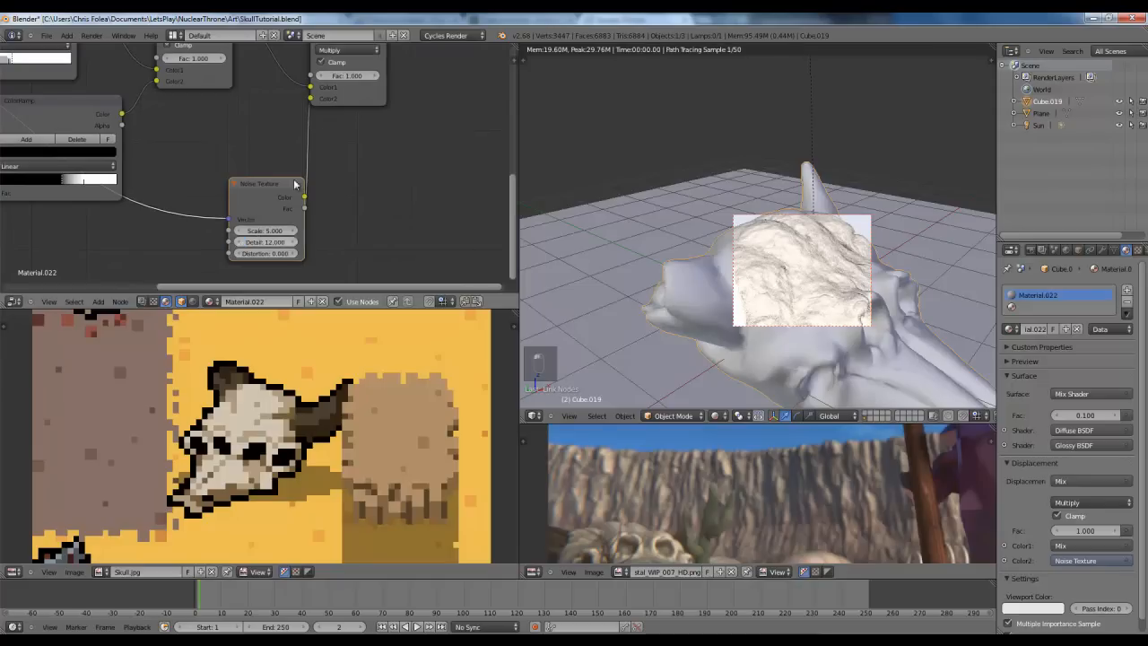
Step: Try a factor of 0.2 on the Multiply node, settle on 0.3, and check the skull's surface near and far
{"action": "left_click", "coordinate": [348, 76]}
{"action": "type", "text": "0.2"}
{"action": "key", "text": "Return"}
{"action": "left_click", "coordinate": [348, 76]}
{"action": "type", "text": "0.3"}
{"action": "key", "text": "Return"}
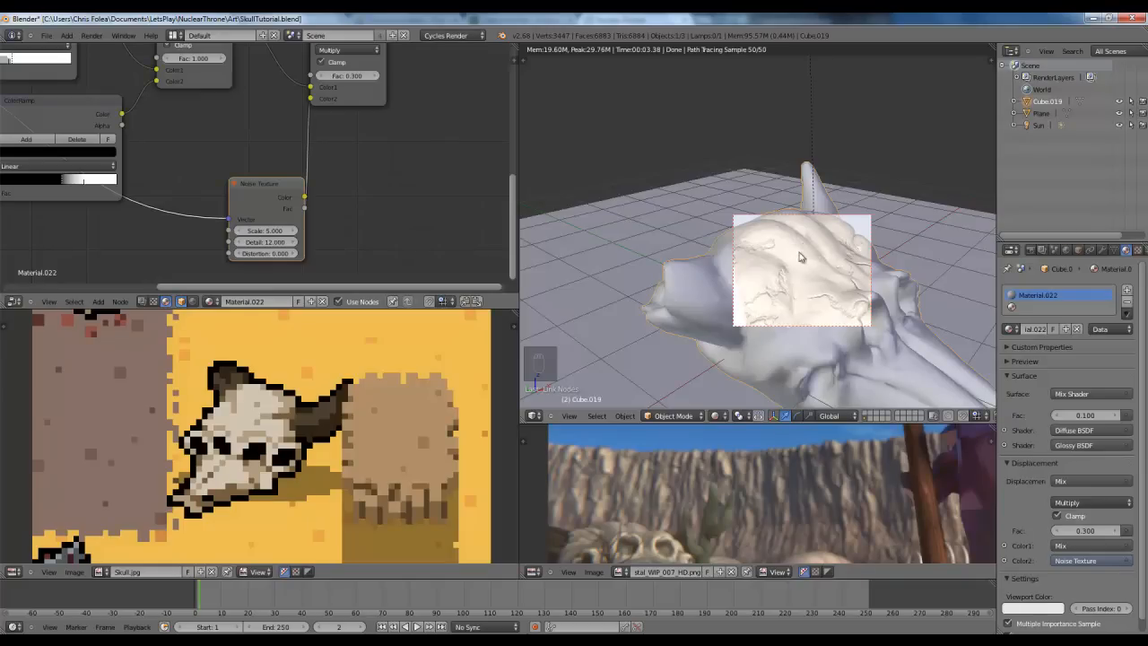
{"action": "scroll", "coordinate": [810, 286], "scroll_direction": "up", "scroll_amount": 3}
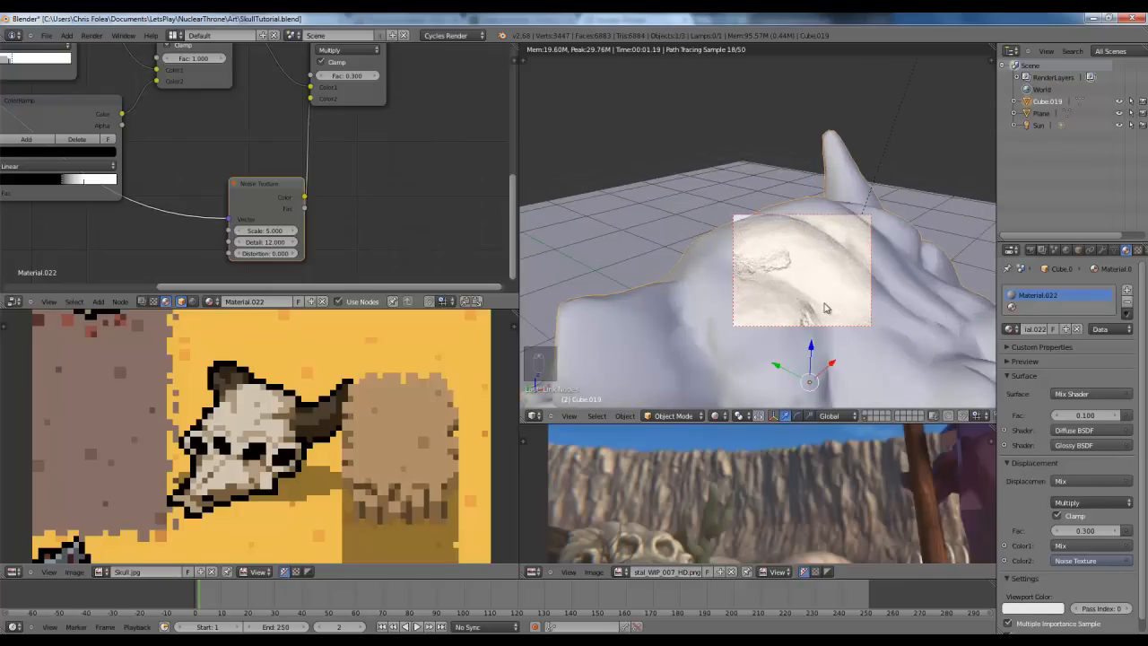
{"action": "scroll", "coordinate": [825, 308], "scroll_direction": "down", "scroll_amount": 5}
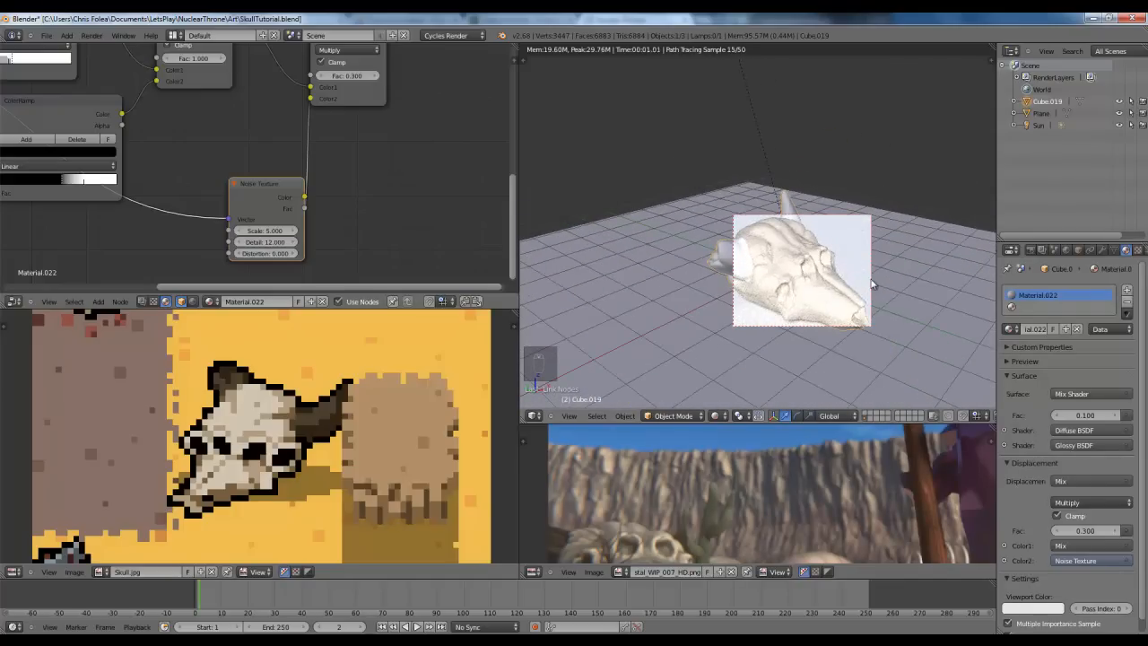
{"action": "scroll", "coordinate": [867, 282], "scroll_direction": "down", "scroll_amount": 1}
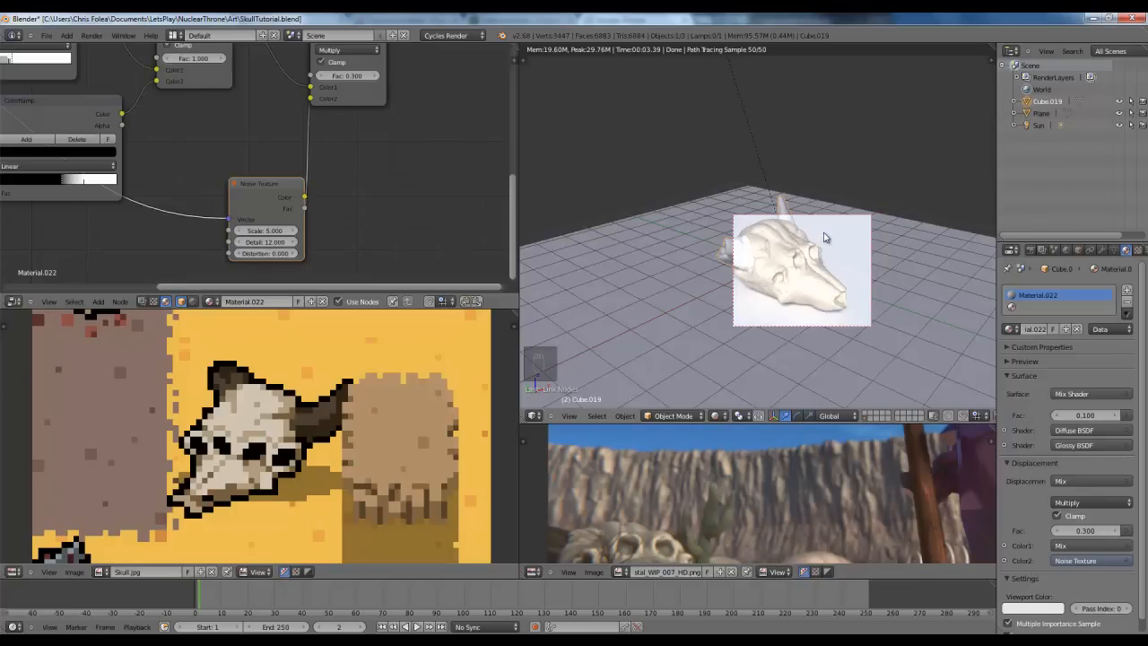
Step: Change the 3D view to solid shading and view the skull from several angles
{"action": "key", "text": "z"}
{"action": "key", "text": "z"}
{"action": "key", "text": "z"}
{"action": "middle_click_drag", "start_coordinate": [730, 263], "coordinate": [786, 304]}
{"action": "scroll", "coordinate": [860, 289], "scroll_direction": "up", "scroll_amount": 5}
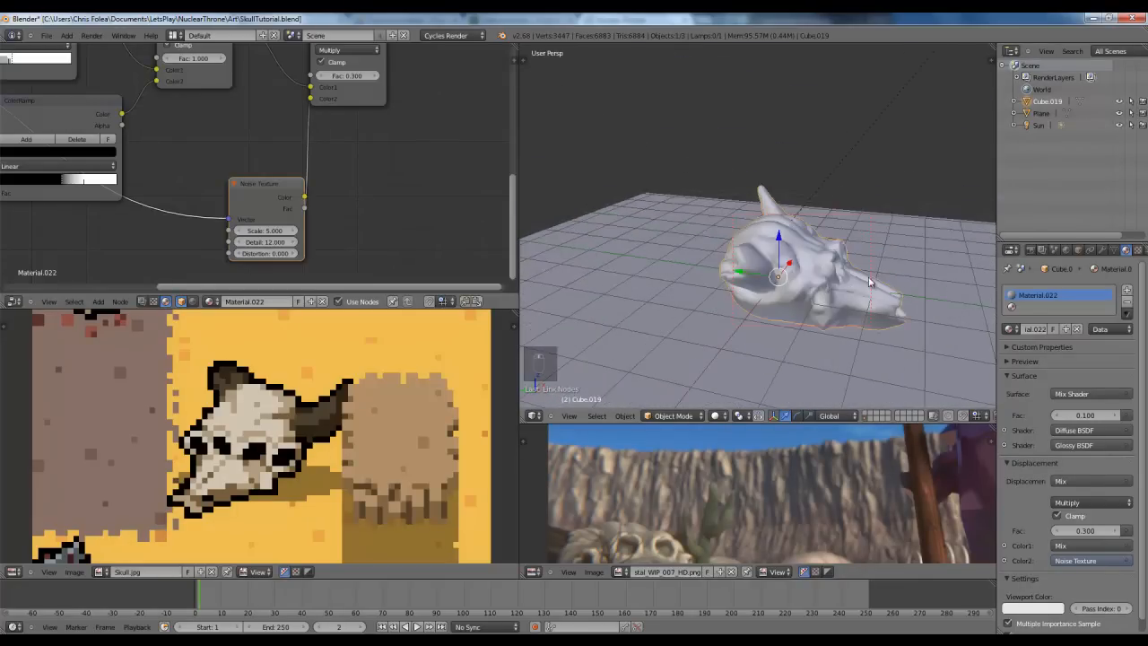
{"action": "scroll", "coordinate": [844, 247], "scroll_direction": "down", "scroll_amount": 6}
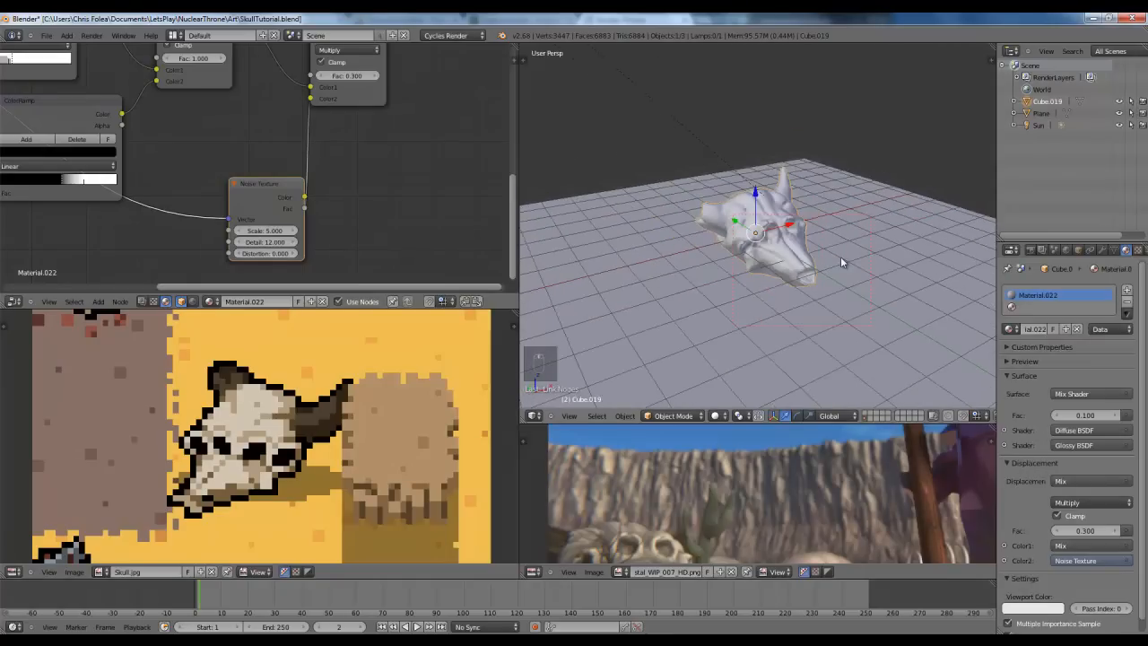
{"action": "scroll", "coordinate": [861, 240], "scroll_direction": "up", "scroll_amount": 6}
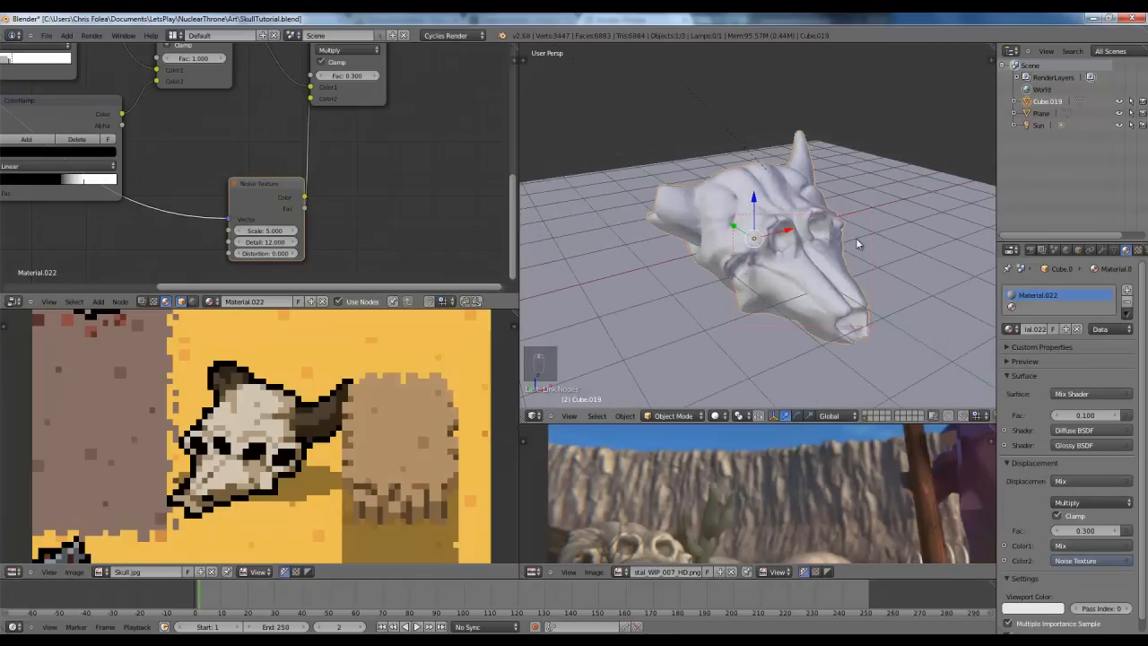
Step: Show the skull's mesh data properties and put the skull into Vertex Paint mode
{"action": "left_click", "coordinate": [1102, 251]}
{"action": "left_click", "coordinate": [1112, 251]}
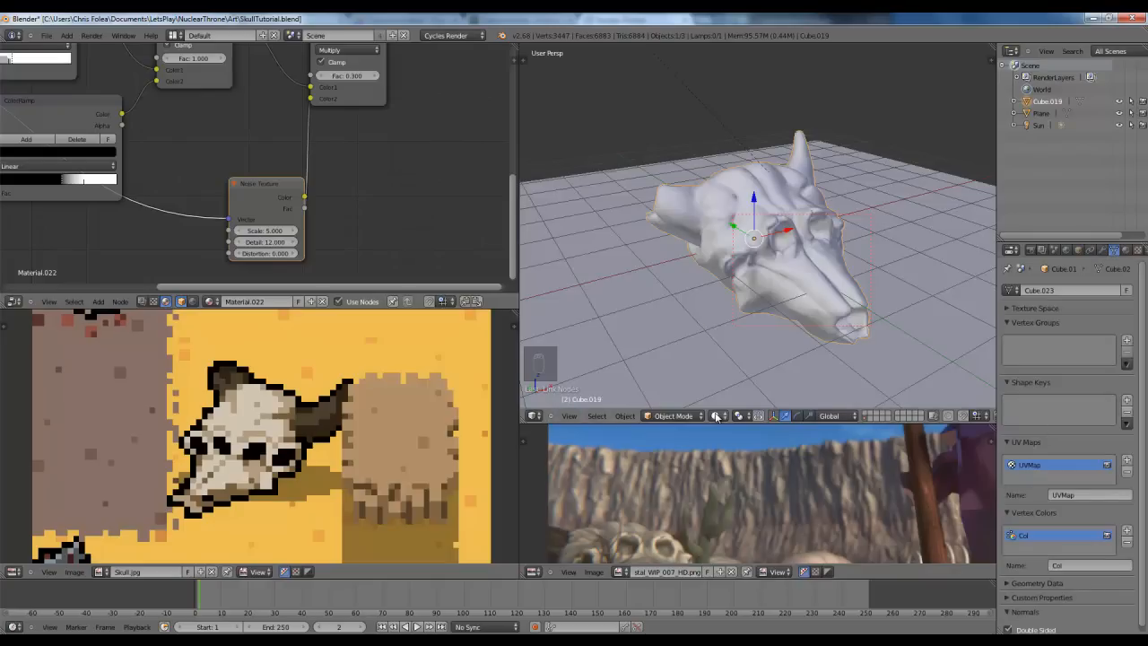
{"action": "left_click", "coordinate": [673, 415]}
{"action": "left_click", "coordinate": [681, 372]}
{"action": "mouse_move", "coordinate": [726, 255]}
{"action": "middle_mouse_down"}
{"action": "mouse_move", "coordinate": [710, 372]}
{"action": "mouse_move", "coordinate": [807, 197]}
{"action": "mouse_move", "coordinate": [911, 249]}
{"action": "mouse_move", "coordinate": [692, 311]}
{"action": "mouse_move", "coordinate": [731, 289]}
{"action": "middle_mouse_up"}
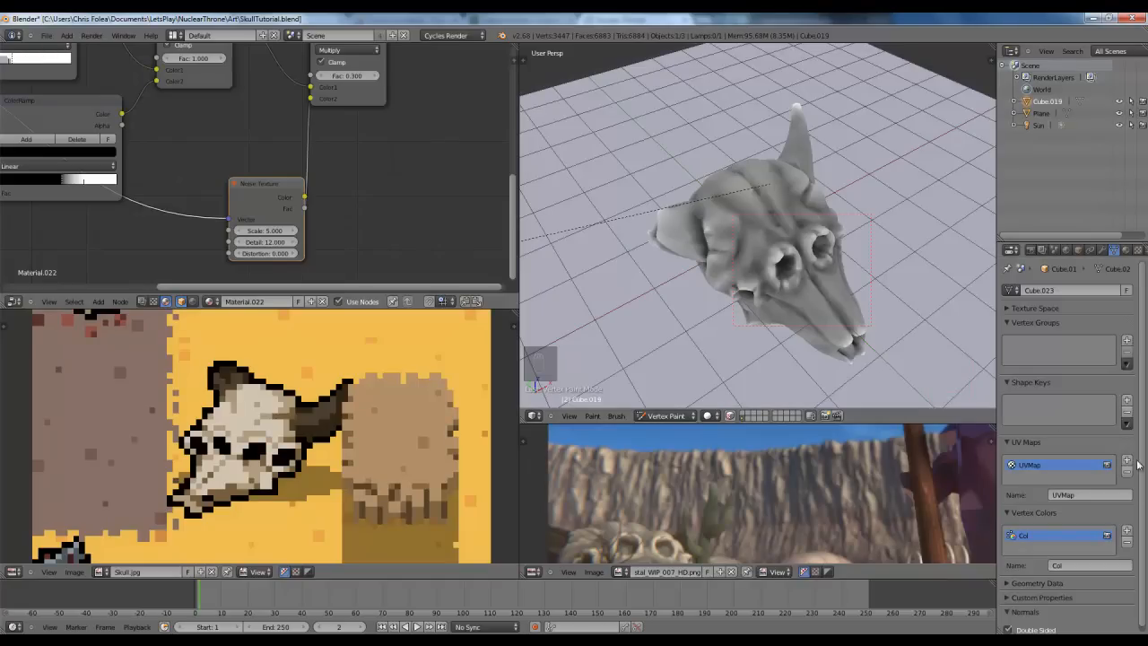
Step: Fill the whole skull with white using Set Vertex Colors
{"action": "left_click", "coordinate": [600, 419]}
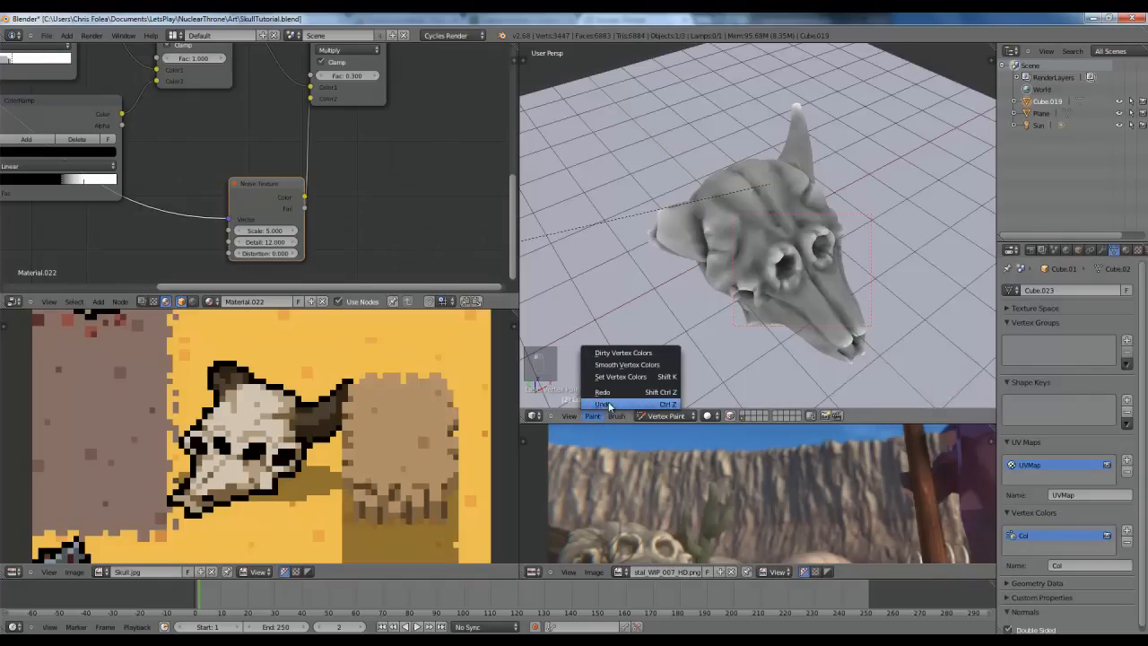
{"action": "left_click", "coordinate": [621, 381]}
{"action": "middle_click_drag", "start_coordinate": [605, 382], "coordinate": [735, 273]}
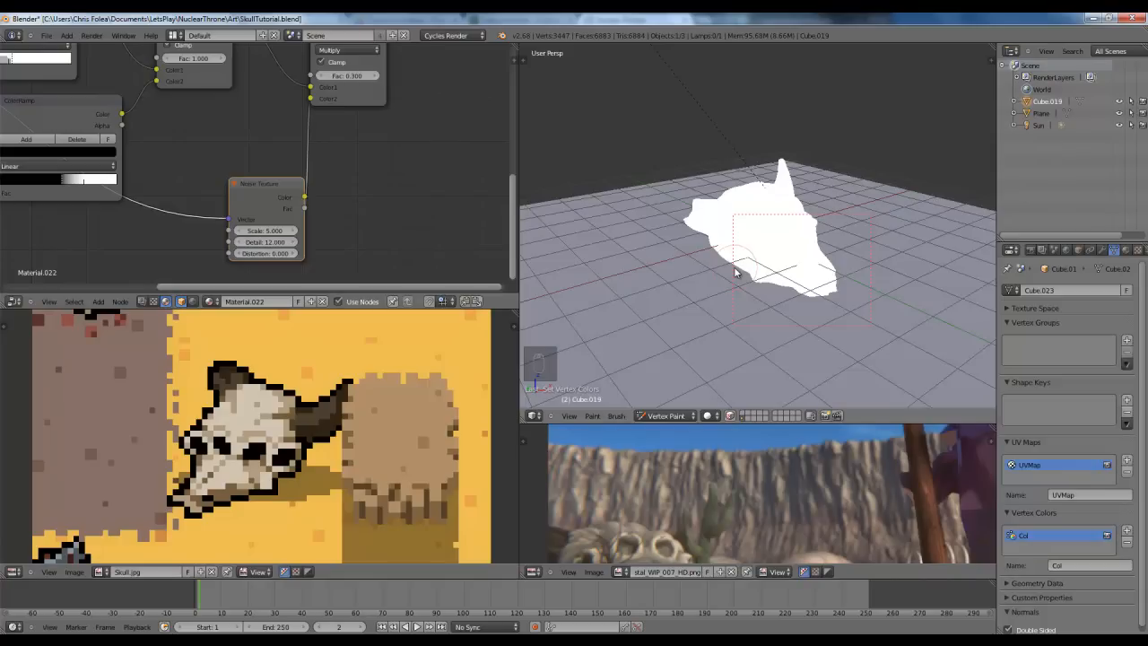
Step: Apply Dirty Vertex Colors to the skull and check the shading in its cavities
{"action": "left_click", "coordinate": [592, 417]}
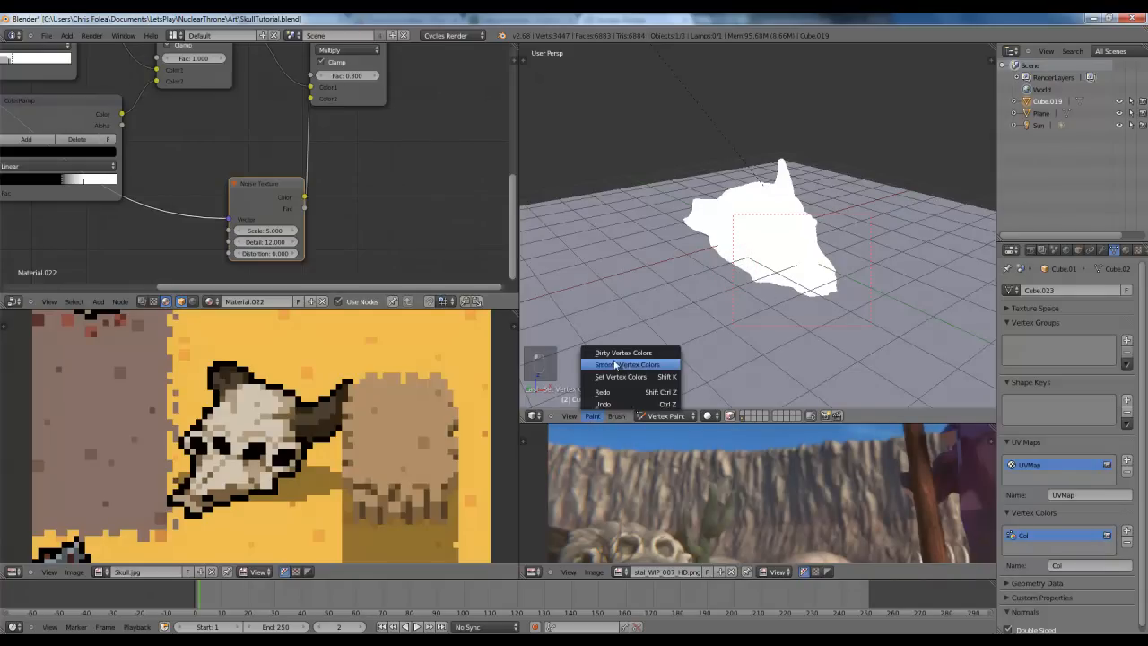
{"action": "left_click", "coordinate": [615, 352]}
{"action": "middle_click_drag", "start_coordinate": [688, 251], "coordinate": [840, 241]}
{"action": "scroll", "coordinate": [816, 242], "scroll_direction": "down", "scroll_amount": 2}
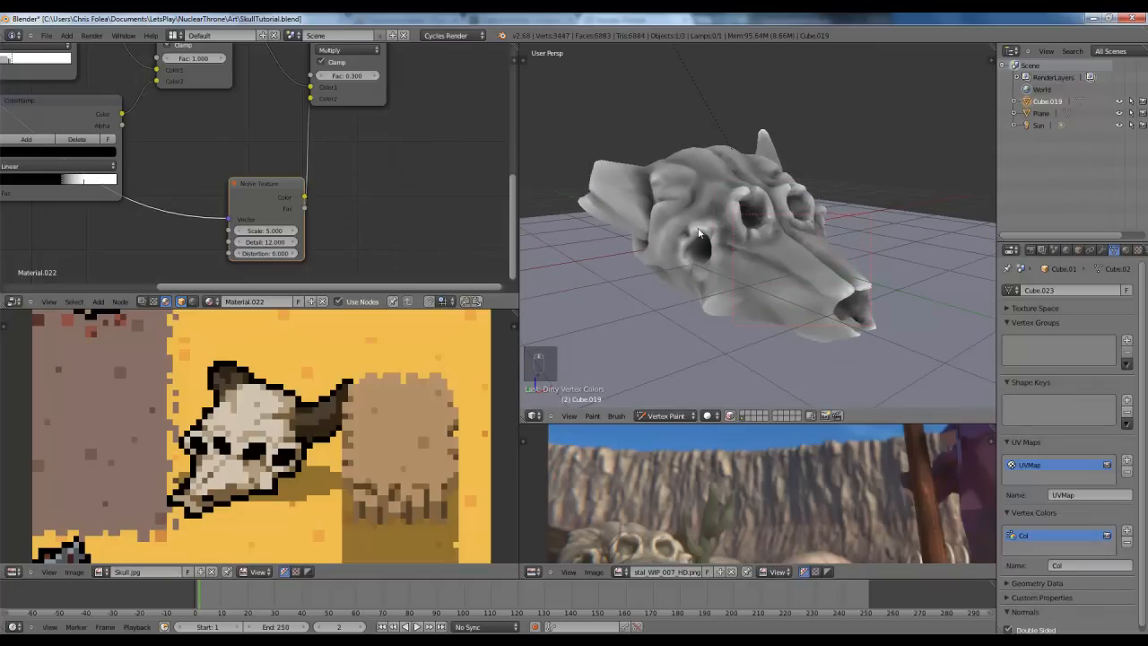
Step: Change the 3D view back to rendered shading with the skull inside the render border
{"action": "scroll", "coordinate": [205, 170], "scroll_direction": "down", "scroll_amount": 5}
{"action": "left_click", "coordinate": [708, 415]}
{"action": "left_click", "coordinate": [731, 330]}
{"action": "middle_click_drag", "start_coordinate": [829, 272], "coordinate": [834, 293]}
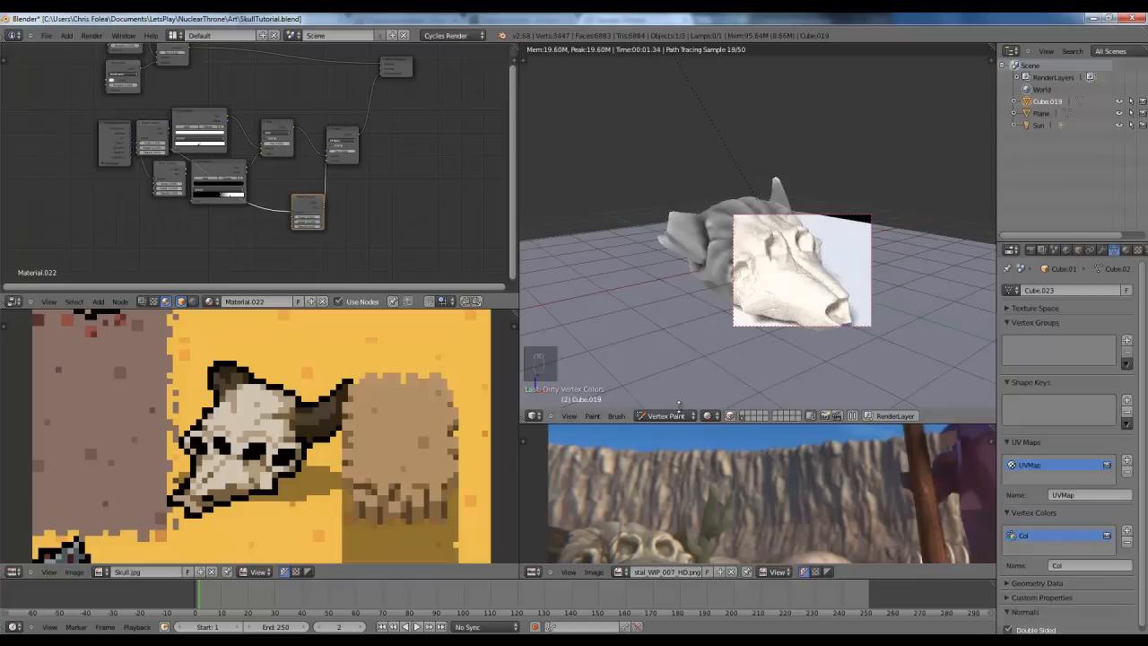
Step: Bring the skull reference and shader nodes into view, and move the Diffuse BSDF node up, away from the Glossy BSDF
{"action": "scroll", "coordinate": [296, 189], "scroll_direction": "up", "scroll_amount": 5}
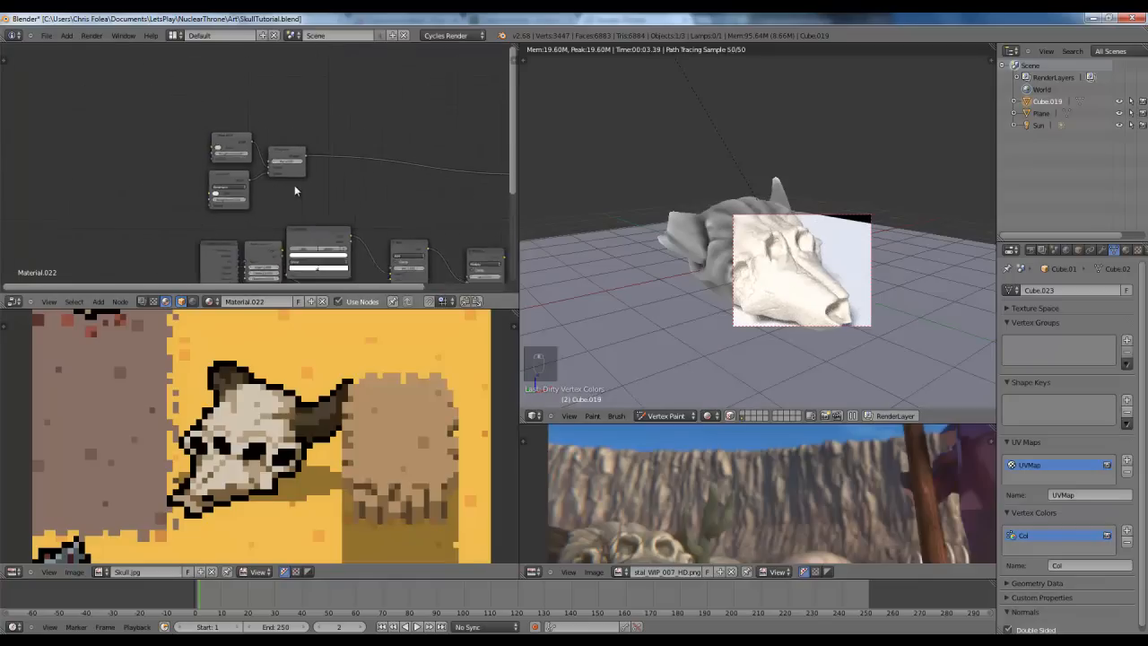
{"action": "scroll", "coordinate": [309, 210], "scroll_direction": "up", "scroll_amount": 1}
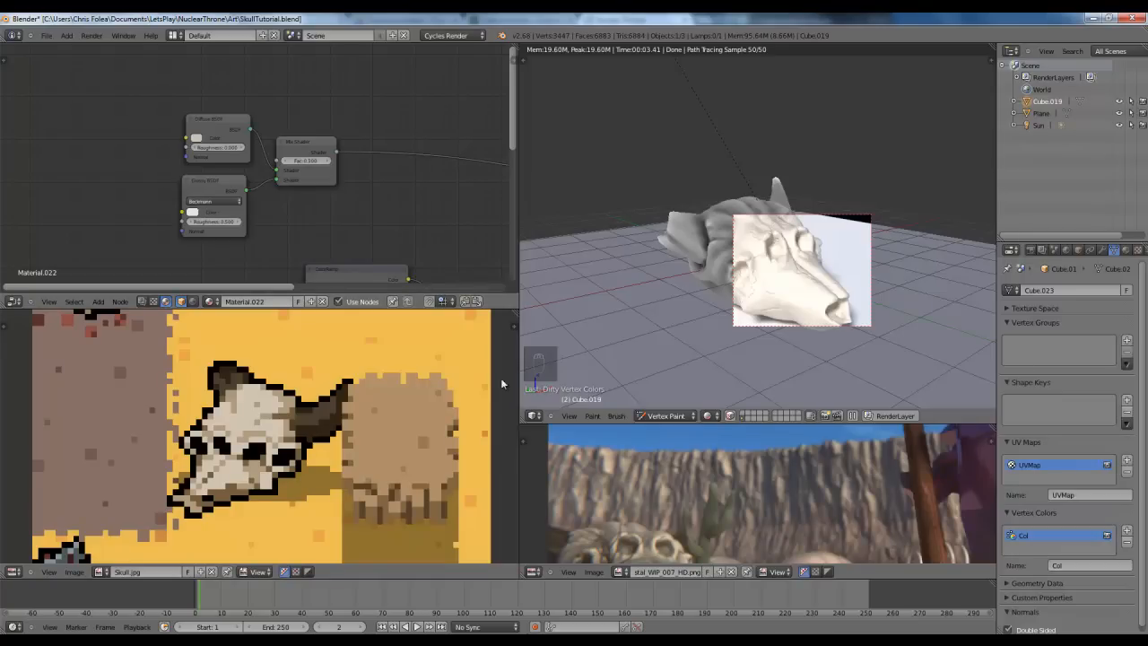
{"action": "scroll", "coordinate": [645, 536], "scroll_direction": "up", "scroll_amount": 4}
{"action": "scroll", "coordinate": [709, 477], "scroll_direction": "down", "scroll_amount": 2}
{"action": "middle_click_drag", "start_coordinate": [733, 493], "coordinate": [743, 502]}
{"action": "scroll", "coordinate": [744, 502], "scroll_direction": "up", "scroll_amount": 1}
{"action": "middle_click_drag", "start_coordinate": [345, 175], "coordinate": [400, 179]}
{"action": "scroll", "coordinate": [305, 185], "scroll_direction": "up", "scroll_amount": 1}
{"action": "scroll", "coordinate": [375, 210], "scroll_direction": "down", "scroll_amount": 2}
{"action": "right_click", "coordinate": [231, 139]}
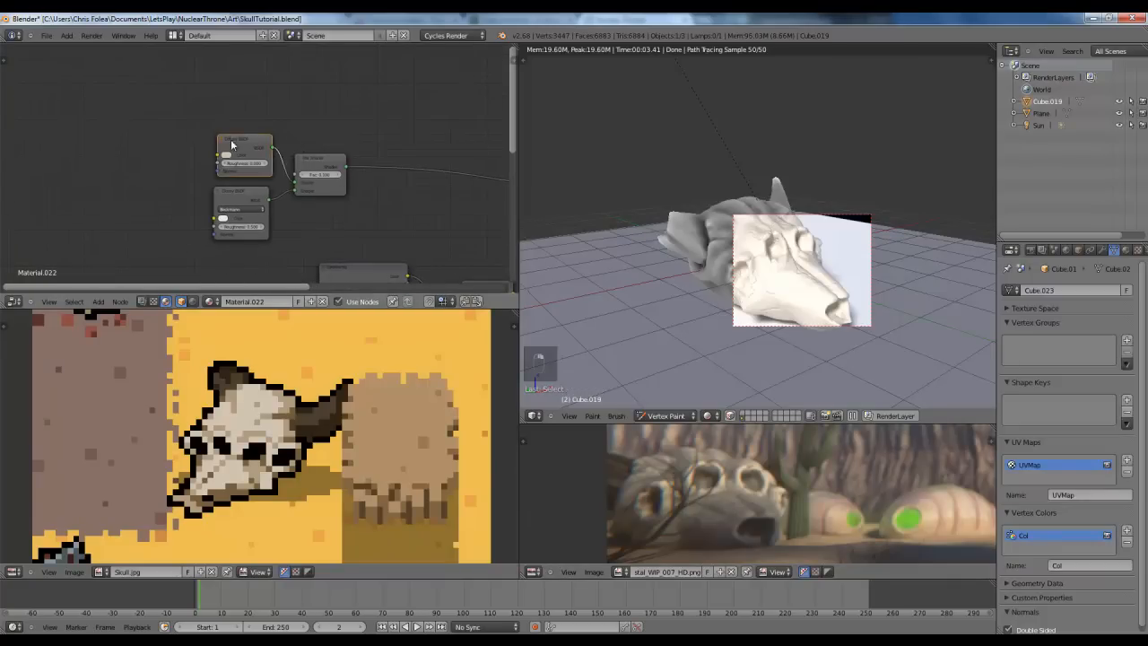
{"action": "key", "text": "g"}
{"action": "left_click", "coordinate": [228, 101]}
Step: Add a color Mix node and place it in front of the Diffuse BSDF
{"action": "middle_click_drag", "start_coordinate": [228, 102], "coordinate": [354, 168]}
{"action": "key", "text": "shift+a"}
{"action": "mouse_move", "coordinate": [181, 177]}
{"action": "left_click", "coordinate": [231, 175]}
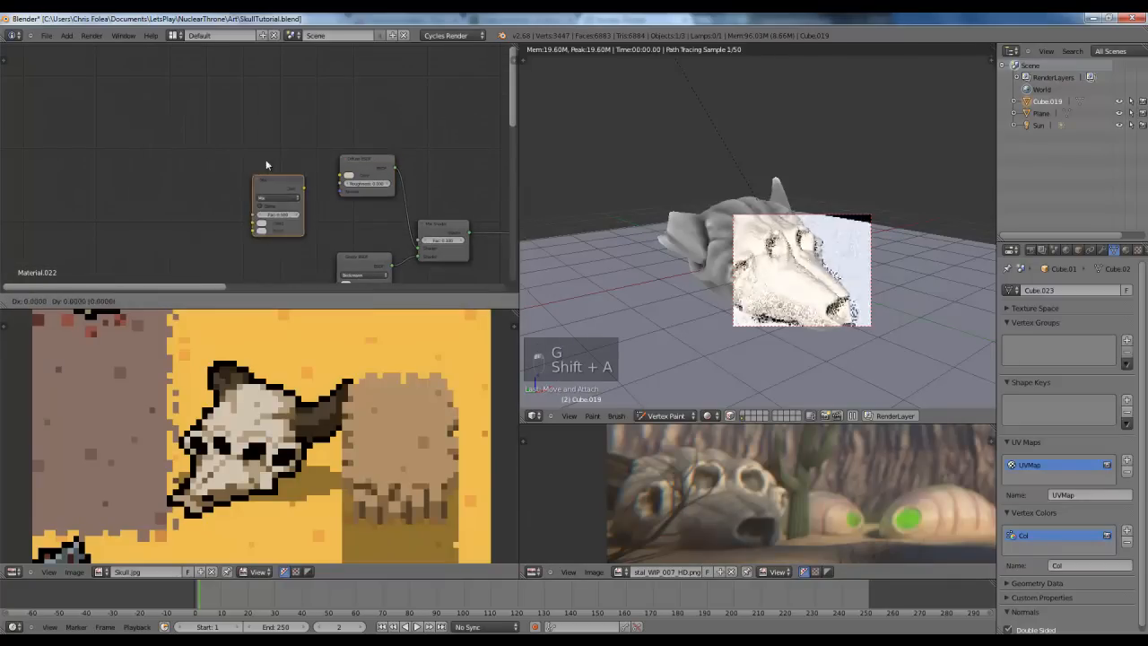
{"action": "left_click", "coordinate": [271, 144]}
Step: Copy the Diffuse BSDF's color into both colors of the new Mix node and link the Mix output to the Diffuse Color
{"action": "key", "text": "ctrl+c"}
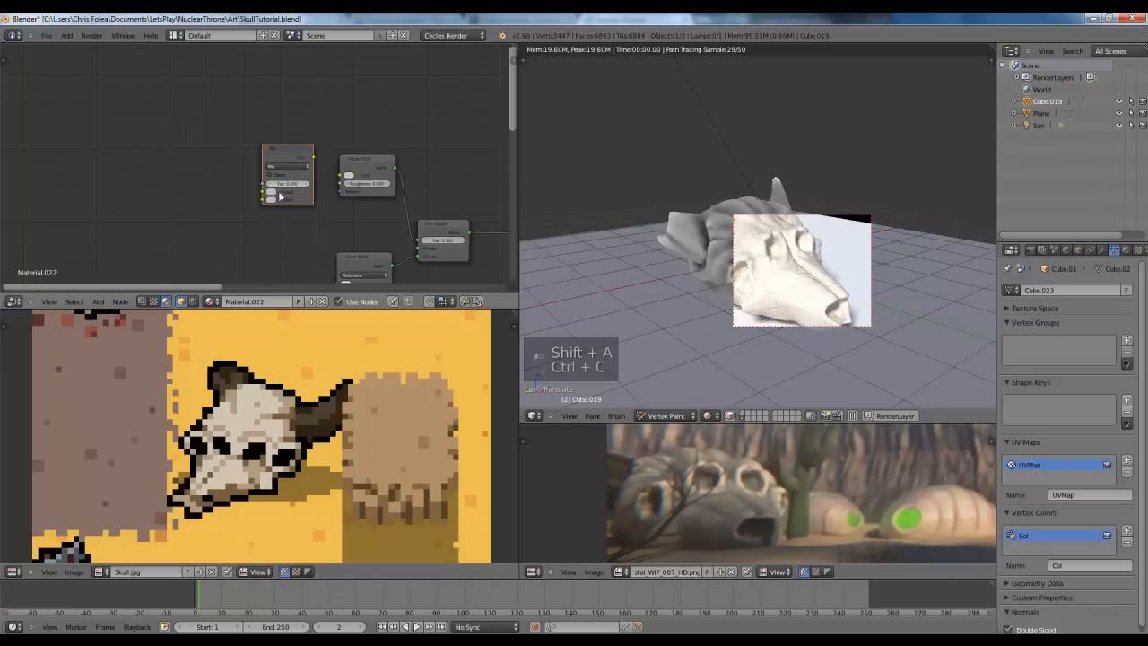
{"action": "key", "text": "ctrl+v"}
{"action": "key", "text": "ctrl+v"}
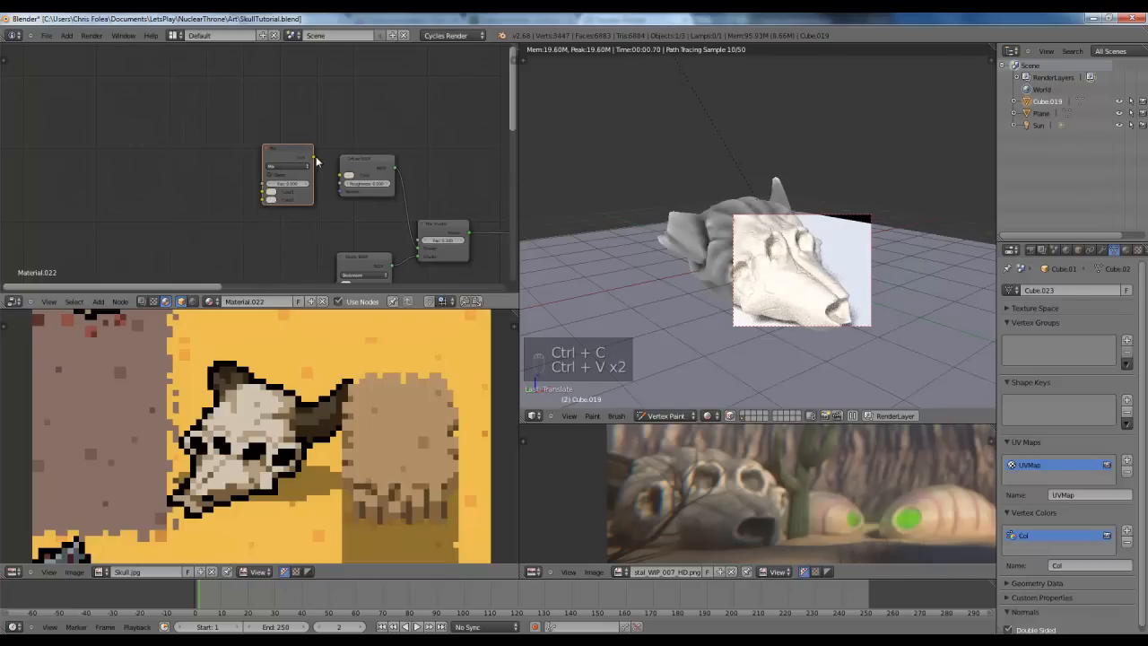
{"action": "left_click_drag", "start_coordinate": [341, 176], "coordinate": [343, 175]}
{"action": "left_click", "coordinate": [273, 199]}
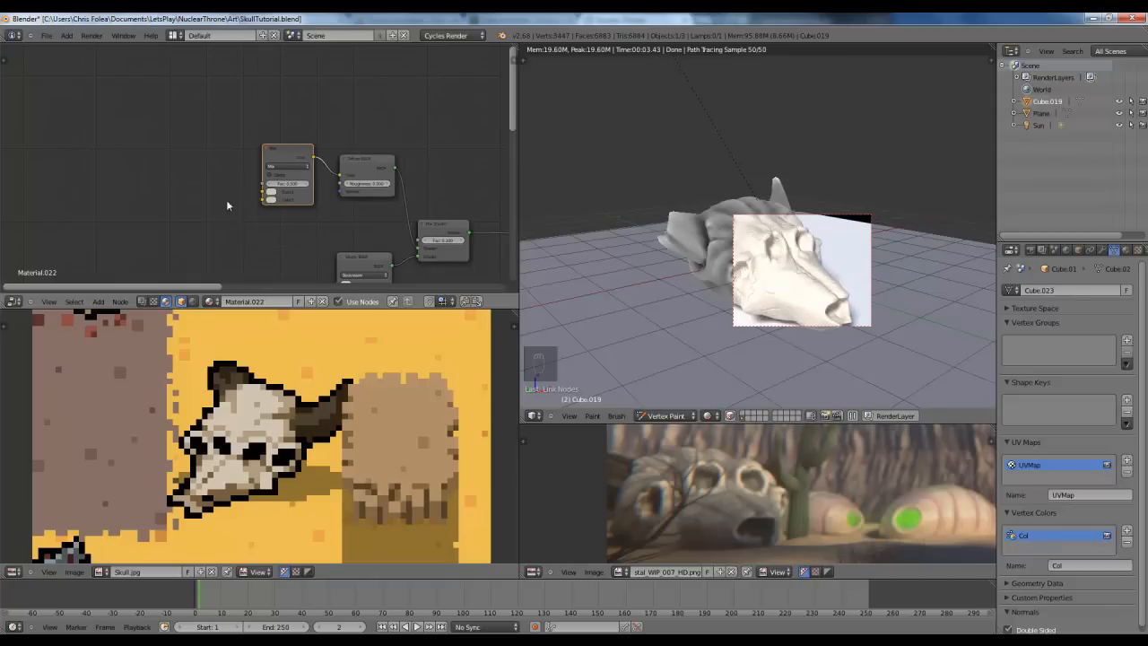
Step: Darken the new Mix node's Color1 to a grey-brown
{"action": "scroll", "coordinate": [222, 222], "scroll_direction": "up", "scroll_amount": 3}
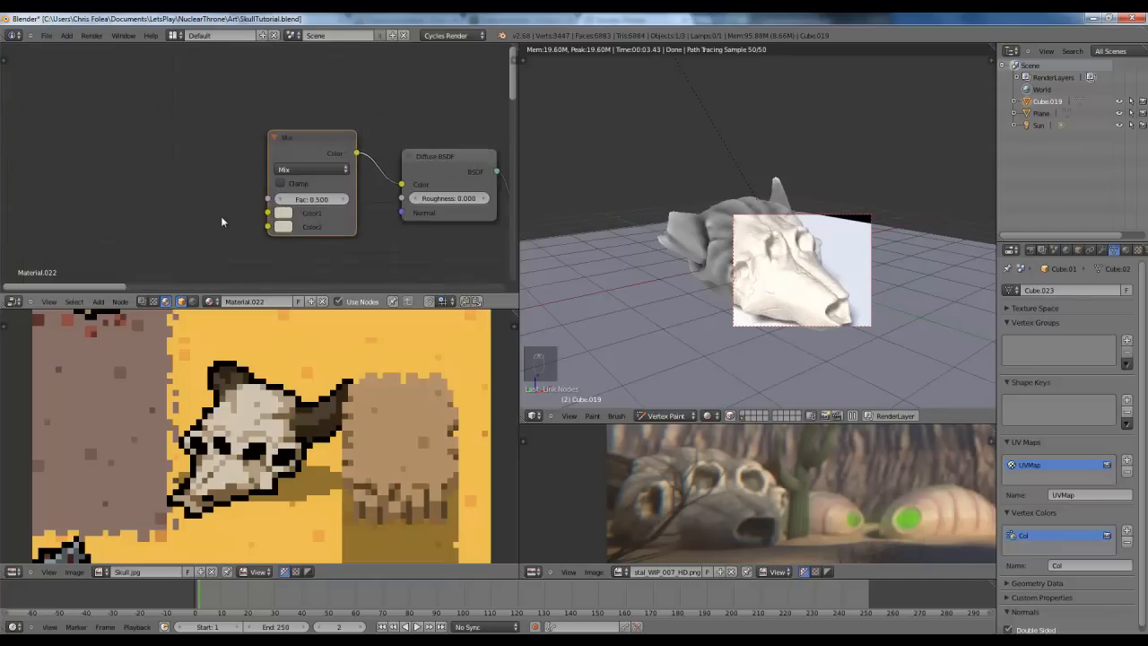
{"action": "left_click", "coordinate": [285, 218]}
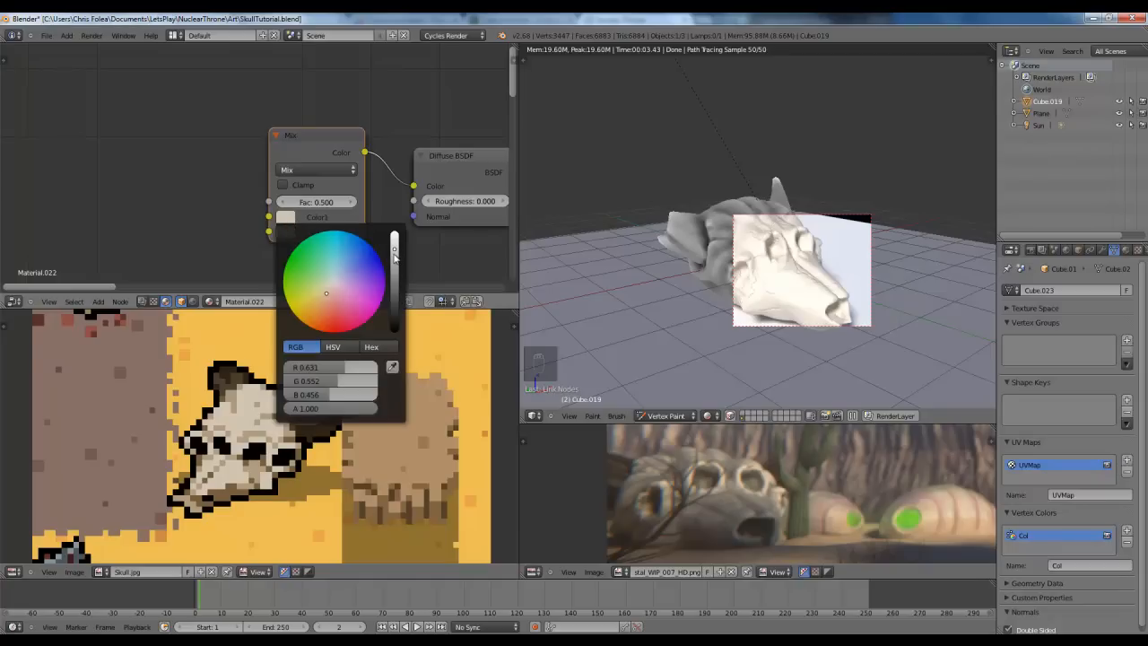
{"action": "left_click_drag", "start_coordinate": [395, 257], "coordinate": [396, 286]}
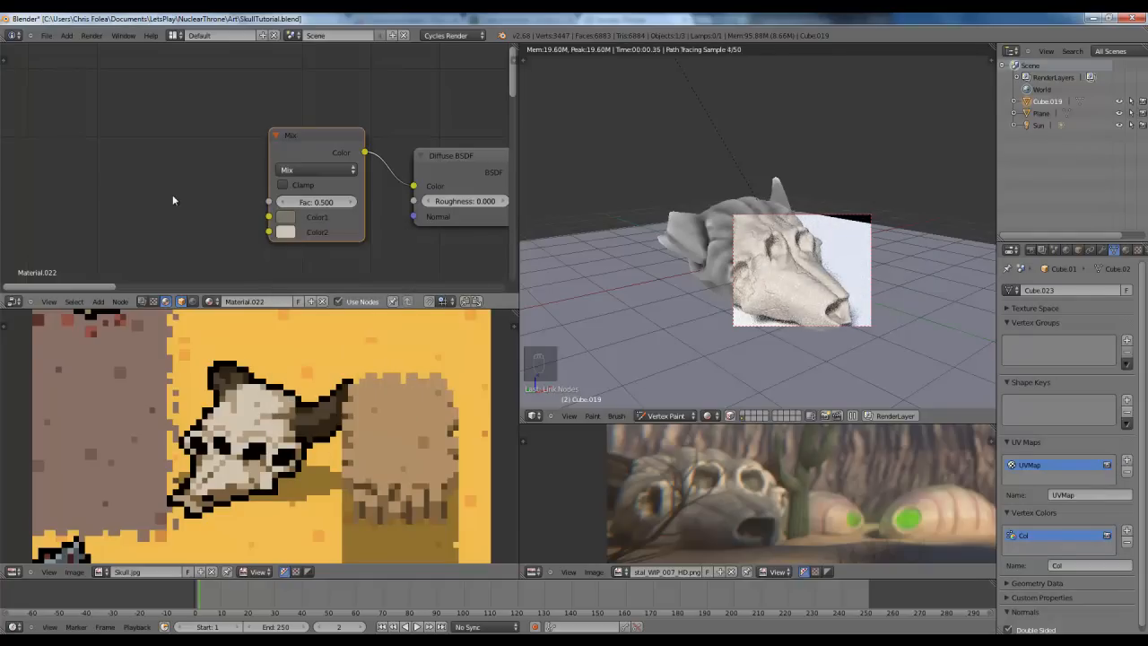
Step: Add an Attribute node named Col and link its Color to the Mix node's Fac
{"action": "middle_click_drag", "start_coordinate": [172, 195], "coordinate": [260, 156]}
{"action": "key", "text": "shift+a"}
{"action": "mouse_move", "coordinate": [232, 133]}
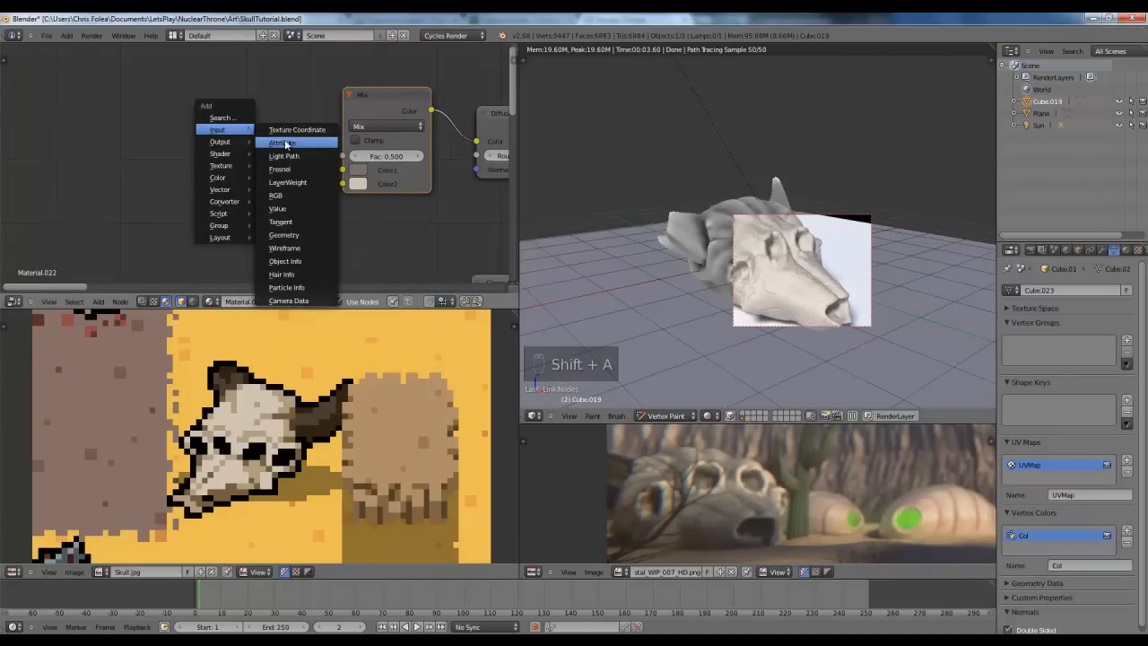
{"action": "left_click", "coordinate": [282, 142]}
{"action": "left_click", "coordinate": [189, 142]}
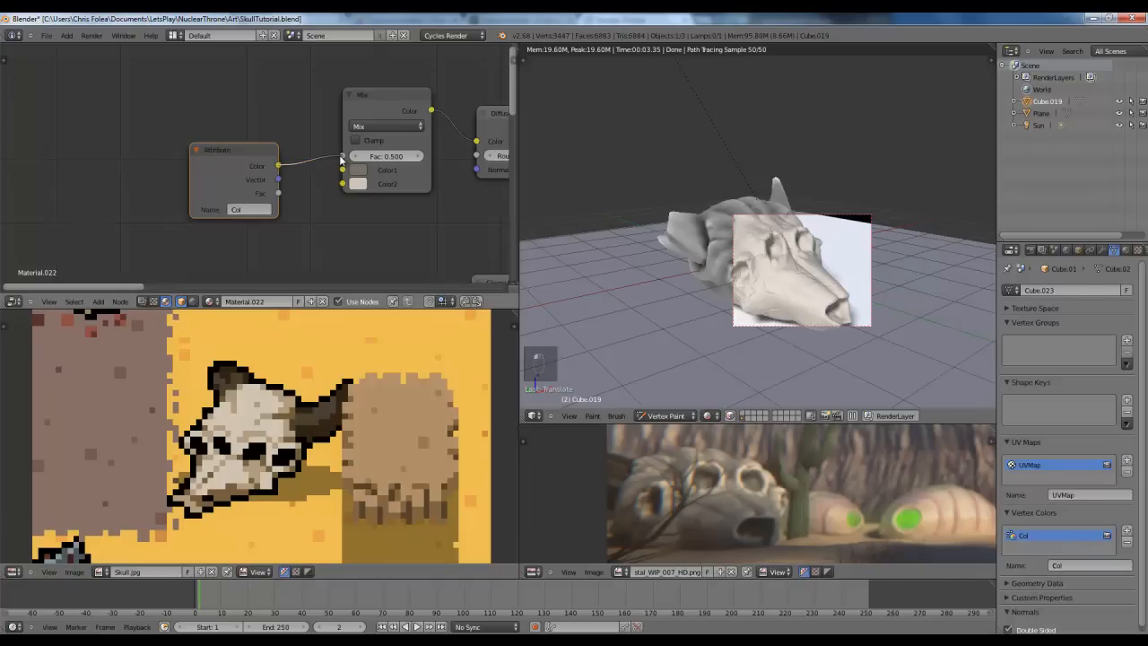
{"action": "left_click_drag", "start_coordinate": [341, 158], "coordinate": [341, 157]}
{"action": "middle_click_drag", "start_coordinate": [830, 273], "coordinate": [854, 284], "text": "shift"}
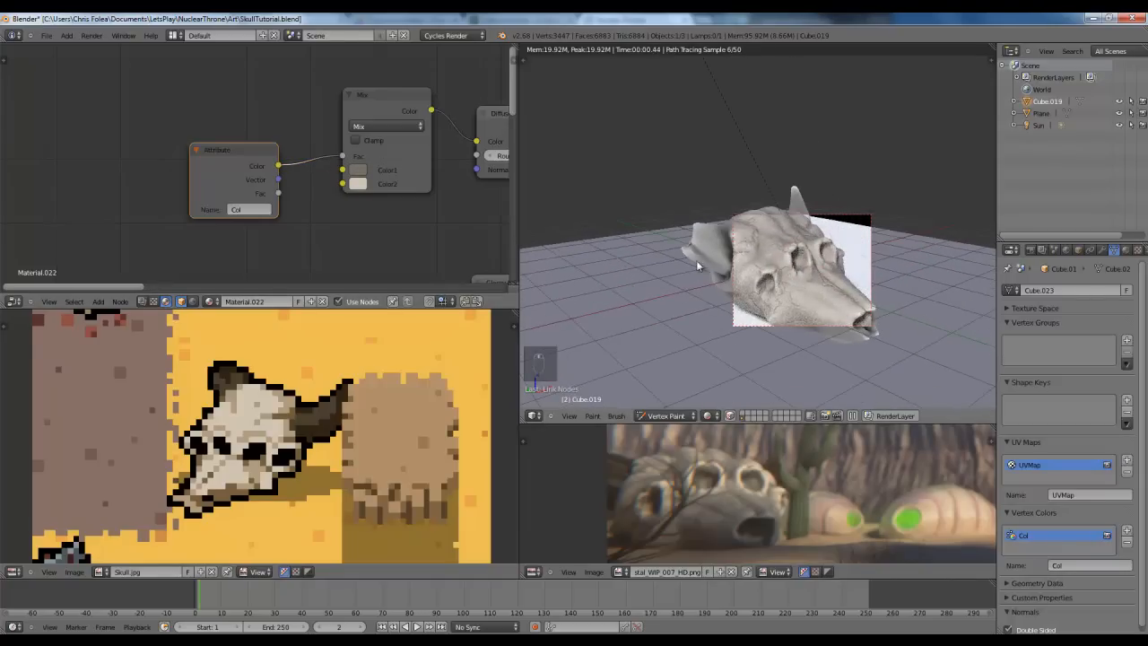
Step: Move the Attribute node farther from the Mix node to make room between them
{"action": "scroll", "coordinate": [223, 157], "scroll_direction": "down", "scroll_amount": 1}
{"action": "left_click", "coordinate": [223, 157]}
{"action": "key", "text": "g"}
{"action": "left_click", "coordinate": [120, 138]}
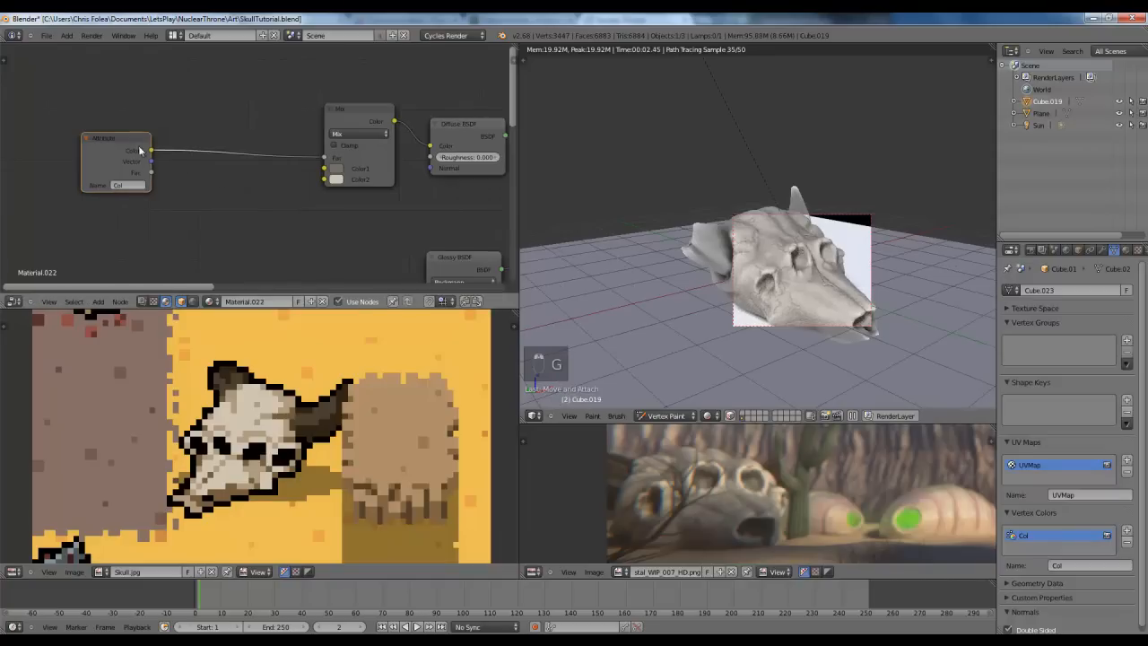
{"action": "key", "text": "g"}
{"action": "left_click", "coordinate": [143, 138]}
Step: Insert a ColorRamp node into the link between the Attribute and Mix nodes
{"action": "key", "text": "shift+a"}
{"action": "mouse_move", "coordinate": [199, 225]}
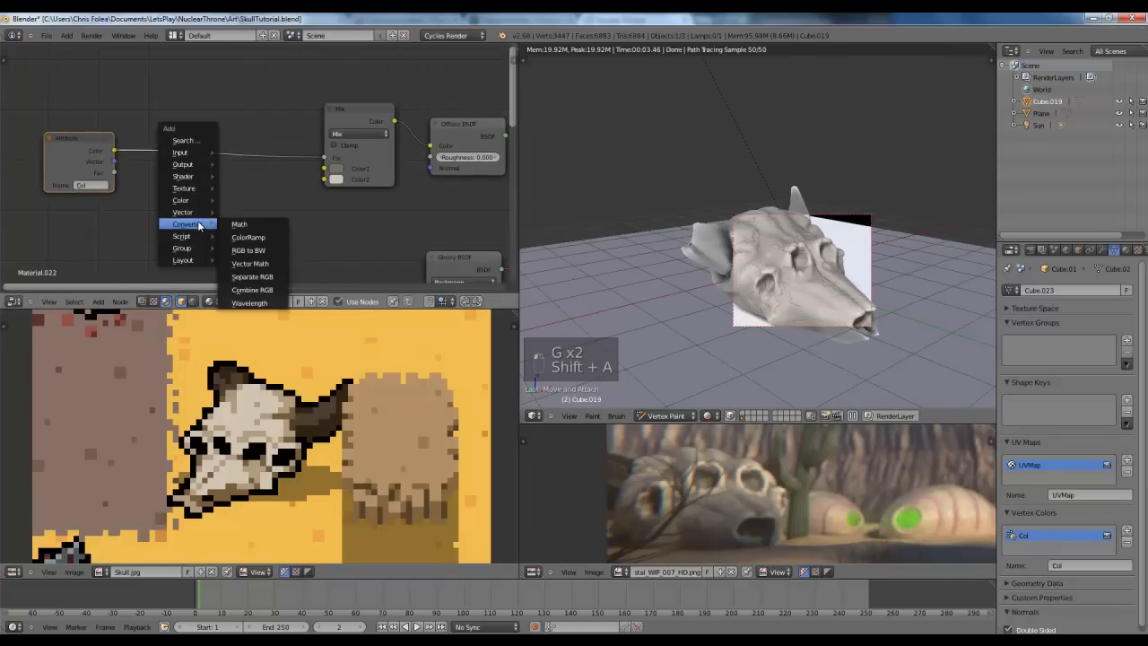
{"action": "left_click", "coordinate": [247, 237]}
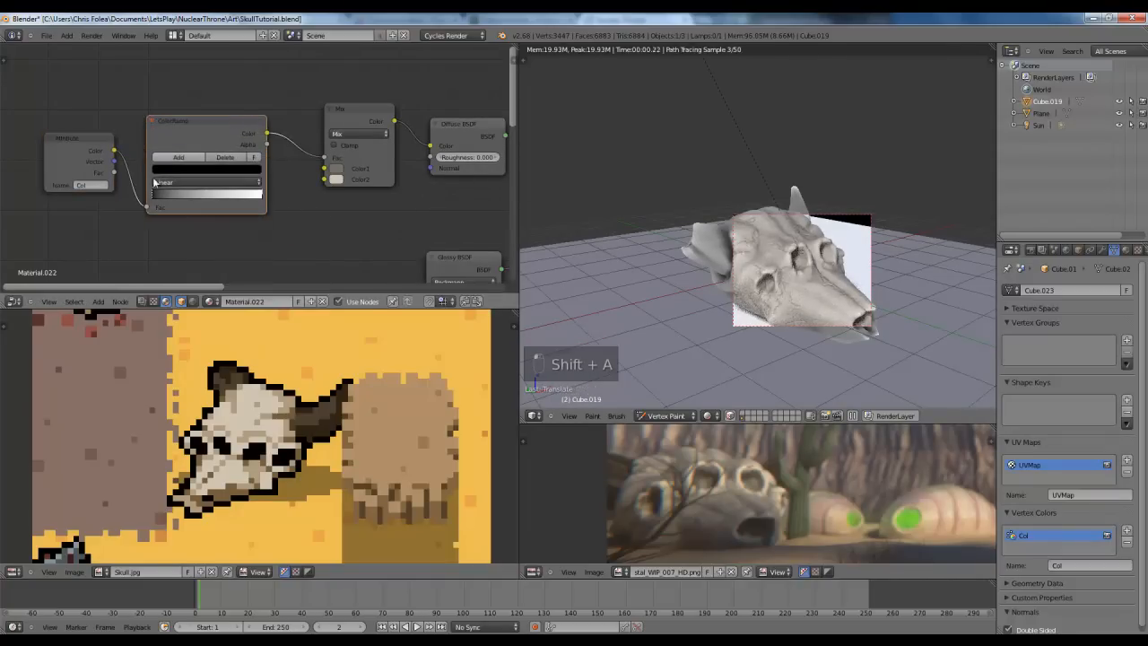
Step: Move the new ColorRamp's white stop to about a third of the ramp and check the skull's cavity contrast
{"action": "left_click", "coordinate": [139, 204]}
{"action": "left_click_drag", "start_coordinate": [264, 205], "coordinate": [194, 204]}
{"action": "left_click", "coordinate": [133, 206]}
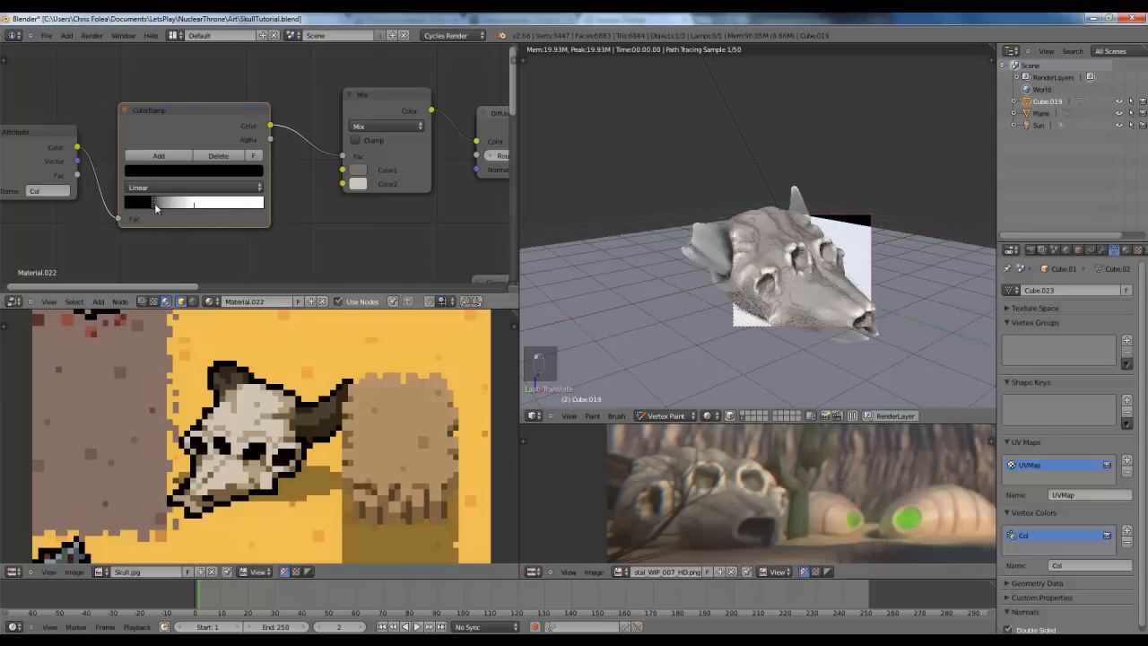
{"action": "left_click_drag", "start_coordinate": [198, 206], "coordinate": [170, 205]}
{"action": "middle_click_drag", "start_coordinate": [773, 235], "coordinate": [798, 251]}
{"action": "scroll", "coordinate": [783, 318], "scroll_direction": "down", "scroll_amount": 4}
{"action": "scroll", "coordinate": [798, 251], "scroll_direction": "up", "scroll_amount": 3}
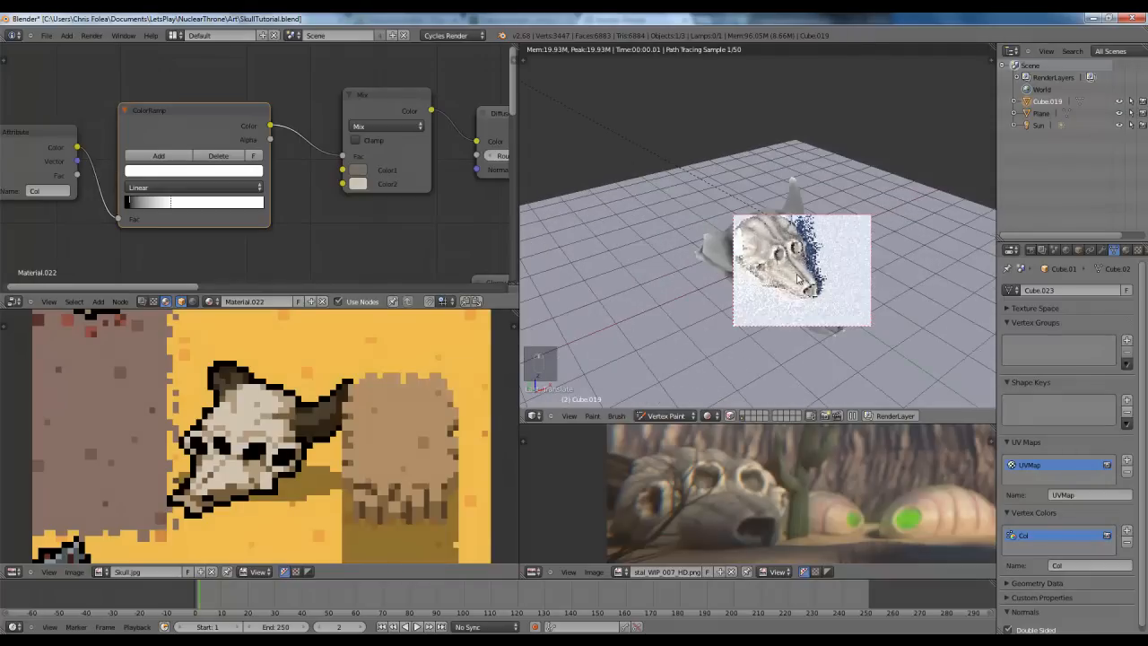
Step: Change the ColorRamp's black stop to a dark reddish brown and check the skull up close
{"action": "left_click", "coordinate": [128, 205]}
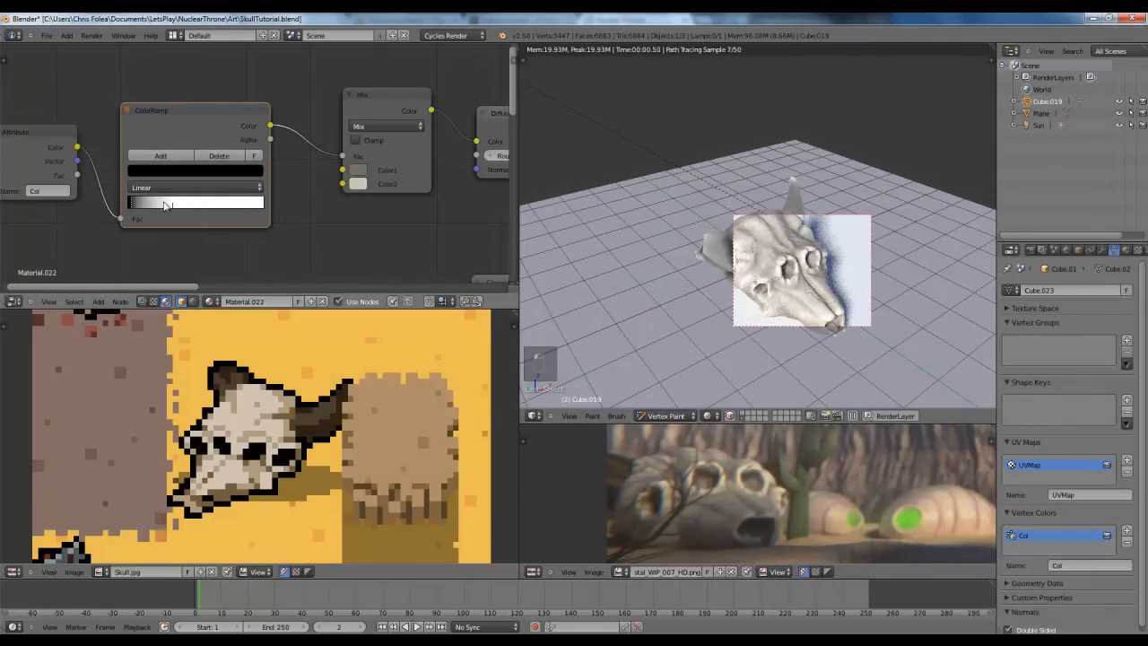
{"action": "left_click", "coordinate": [142, 172]}
{"action": "left_click_drag", "start_coordinate": [236, 273], "coordinate": [237, 251]}
{"action": "left_click", "coordinate": [182, 258]}
{"action": "left_click", "coordinate": [182, 273]}
{"action": "scroll", "coordinate": [730, 283], "scroll_direction": "up", "scroll_amount": 3}
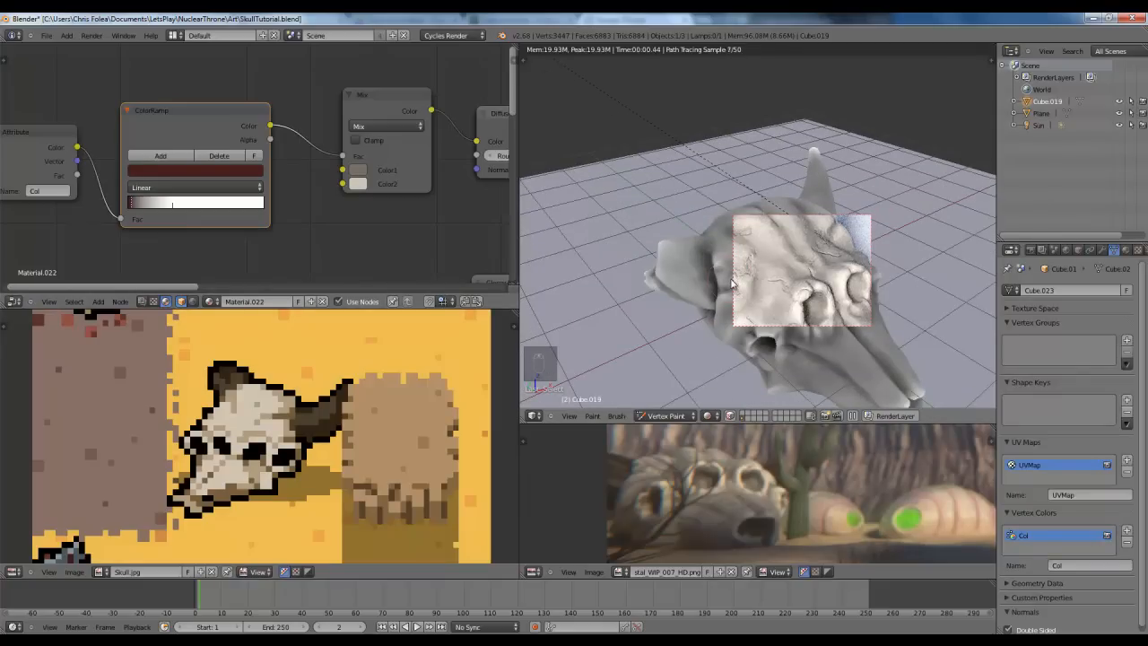
Step: Darken the ColorRamp's dark reddish stop to pure black and check the skull's cavities
{"action": "middle_click_drag", "start_coordinate": [358, 154], "coordinate": [356, 163]}
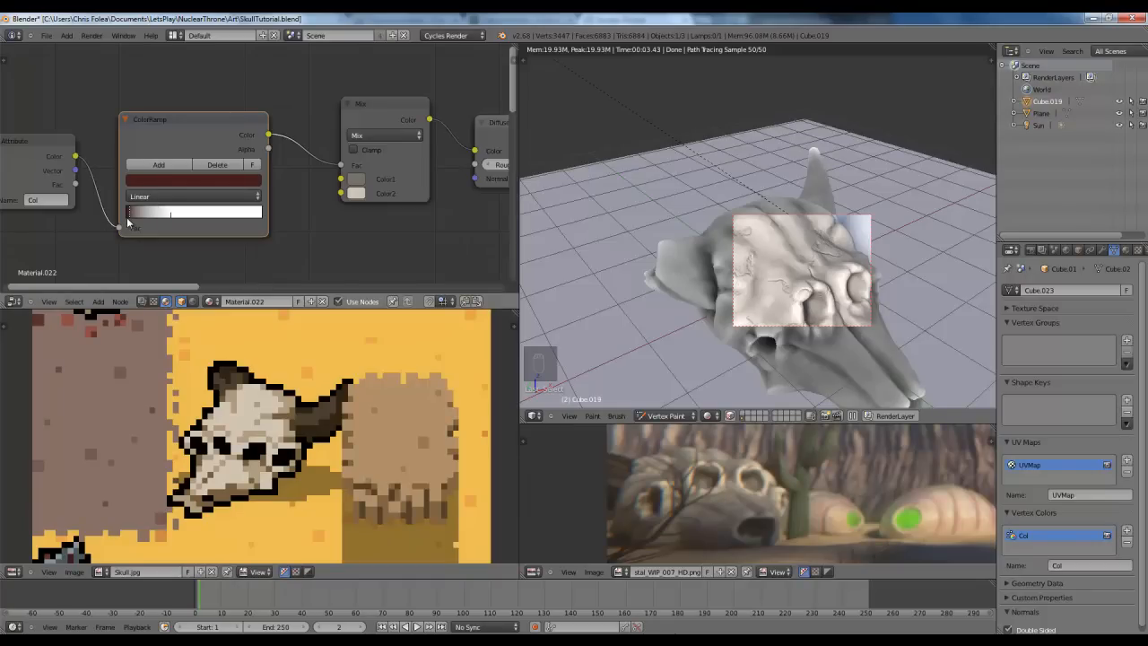
{"action": "left_click", "coordinate": [154, 181]}
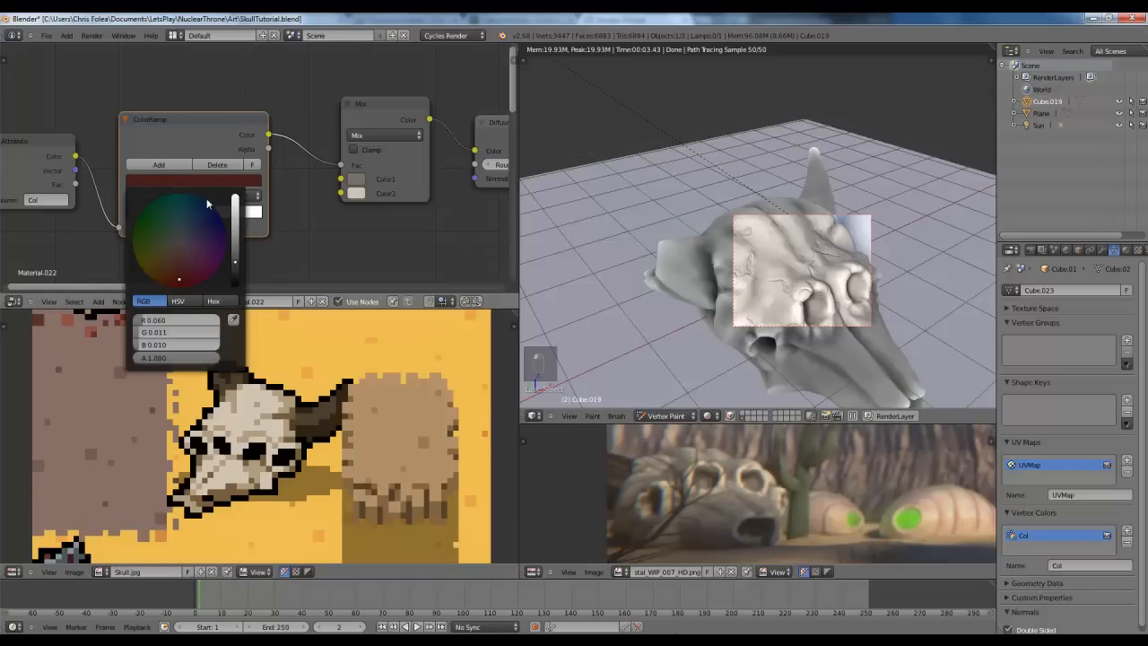
{"action": "left_click_drag", "start_coordinate": [239, 259], "coordinate": [236, 284]}
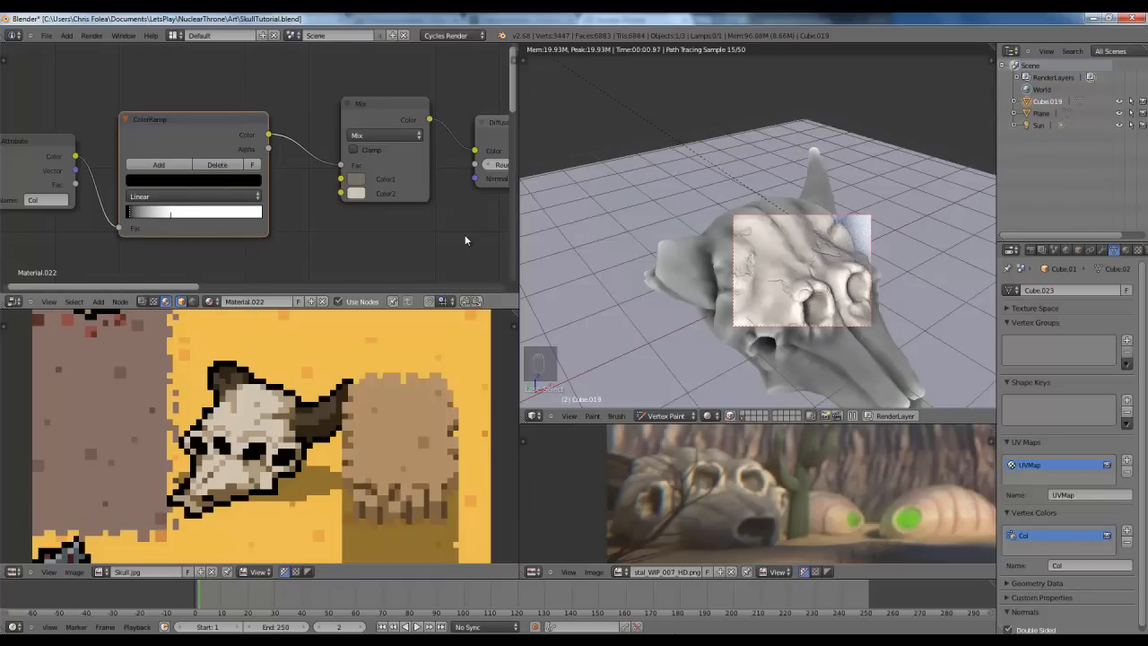
{"action": "middle_click_drag", "start_coordinate": [902, 260], "coordinate": [894, 238]}
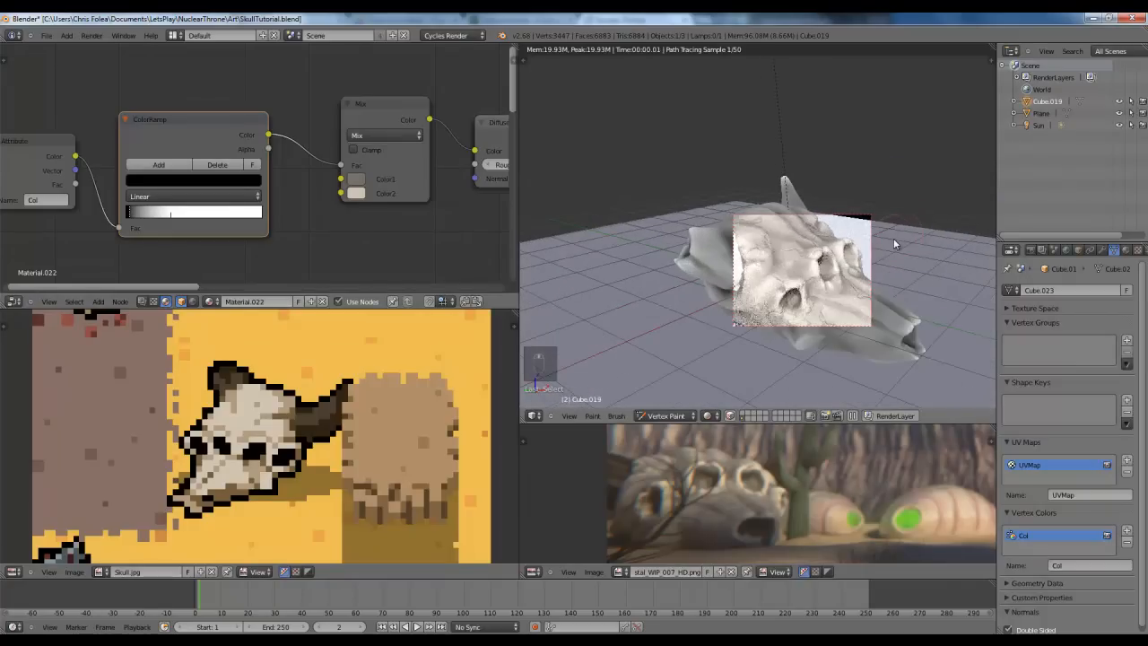
Step: Set the Mix node's Color1 to a warmer brown of R 0.186, G 0.138, B 0.121 and check the skull
{"action": "left_click", "coordinate": [356, 184]}
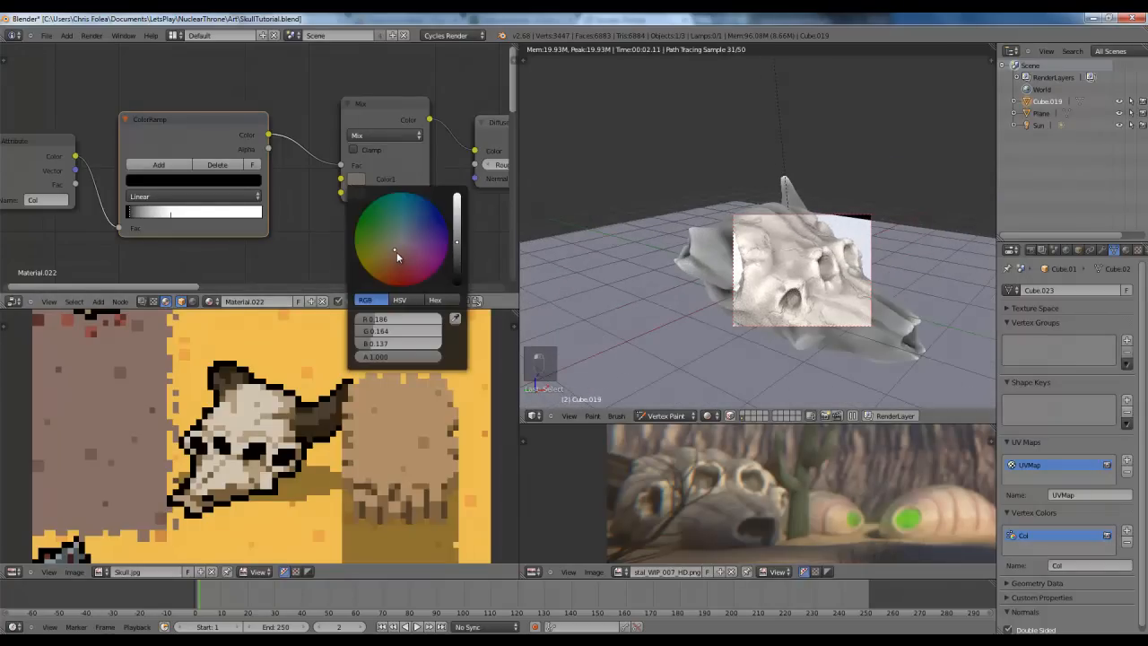
{"action": "left_click", "coordinate": [396, 256]}
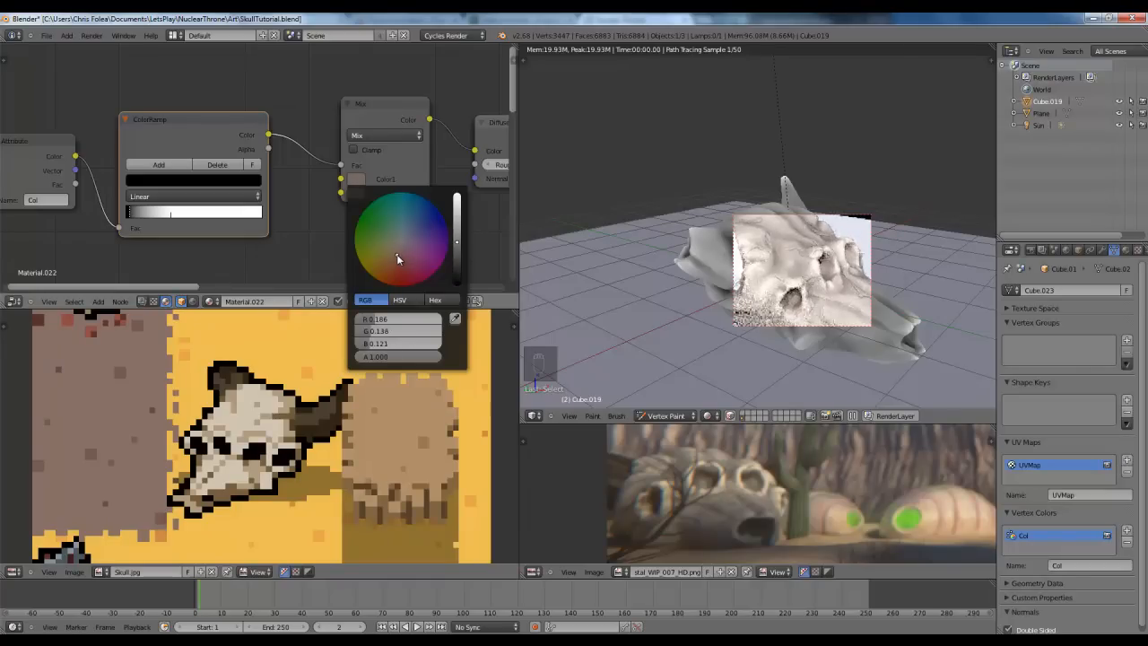
{"action": "middle_click_drag", "start_coordinate": [851, 251], "coordinate": [592, 277]}
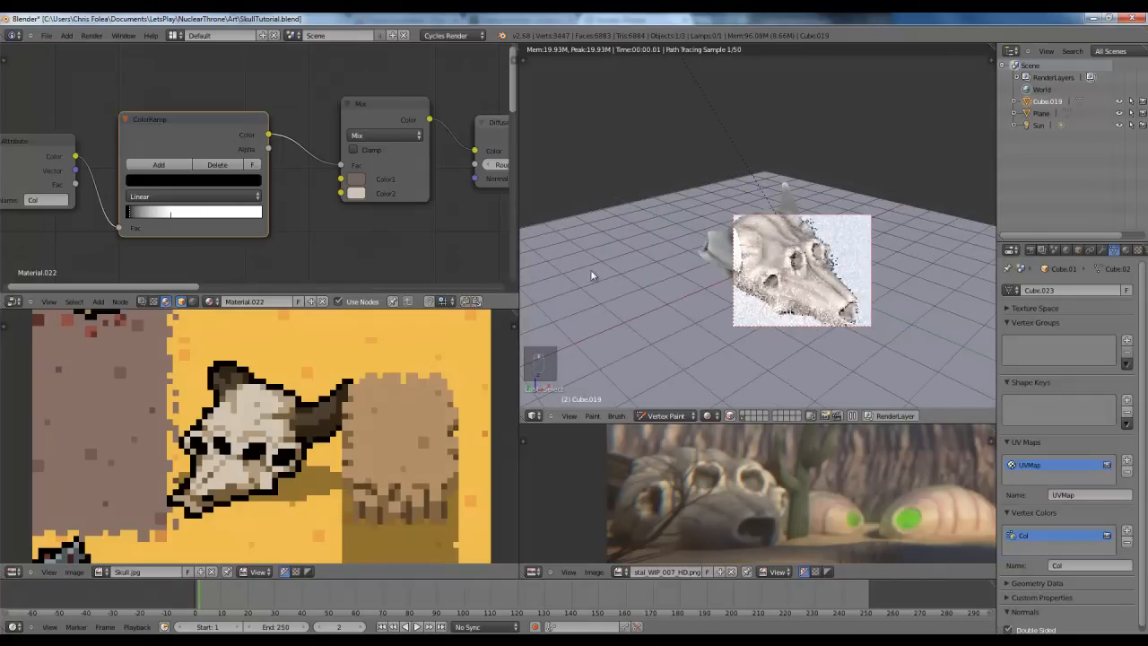
Step: Lighten the ColorRamp's black stop to a neutral gray of 0.244 and check the skull
{"action": "left_click", "coordinate": [169, 184]}
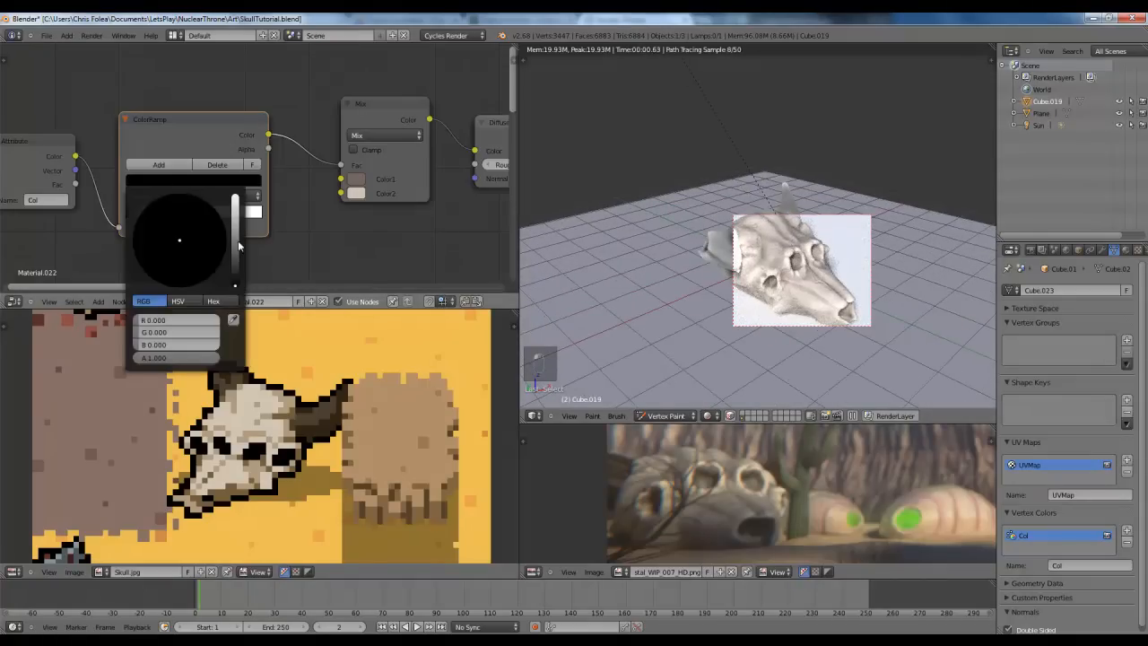
{"action": "left_click_drag", "start_coordinate": [237, 286], "coordinate": [238, 240]}
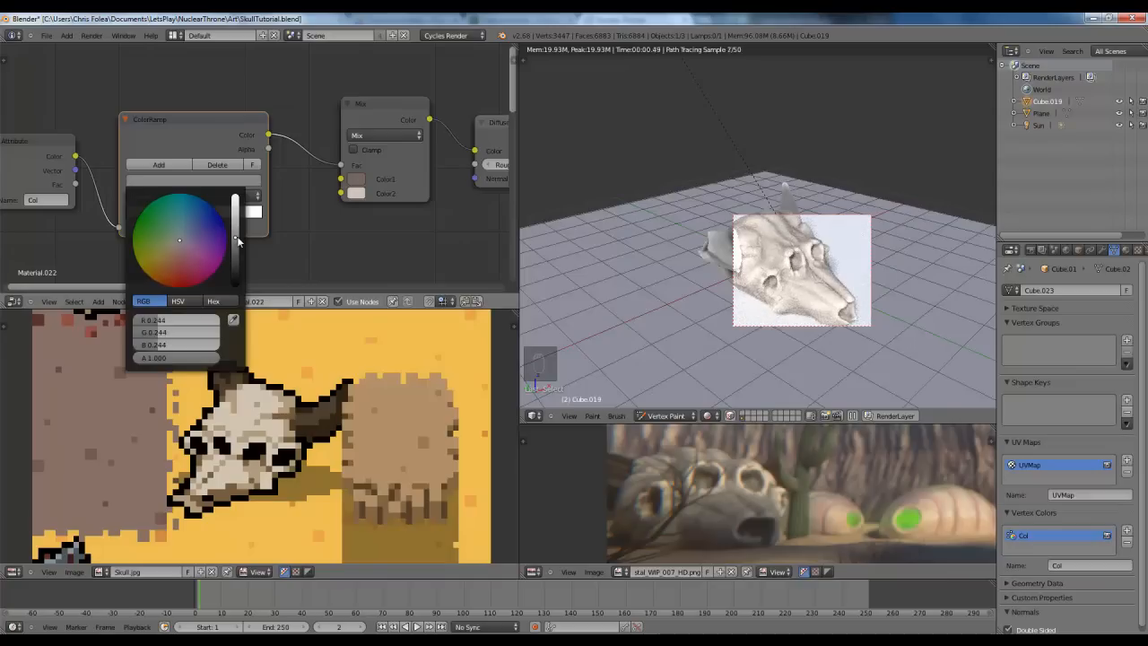
{"action": "middle_click_drag", "start_coordinate": [790, 260], "coordinate": [882, 273]}
Step: Set the Glossy BSDF node's roughness to 0.35 and inspect the skull's surface from a closer angle
{"action": "middle_click_drag", "start_coordinate": [373, 165], "coordinate": [210, 139]}
{"action": "middle_click_drag", "start_coordinate": [391, 234], "coordinate": [291, 159]}
{"action": "left_click", "coordinate": [240, 239]}
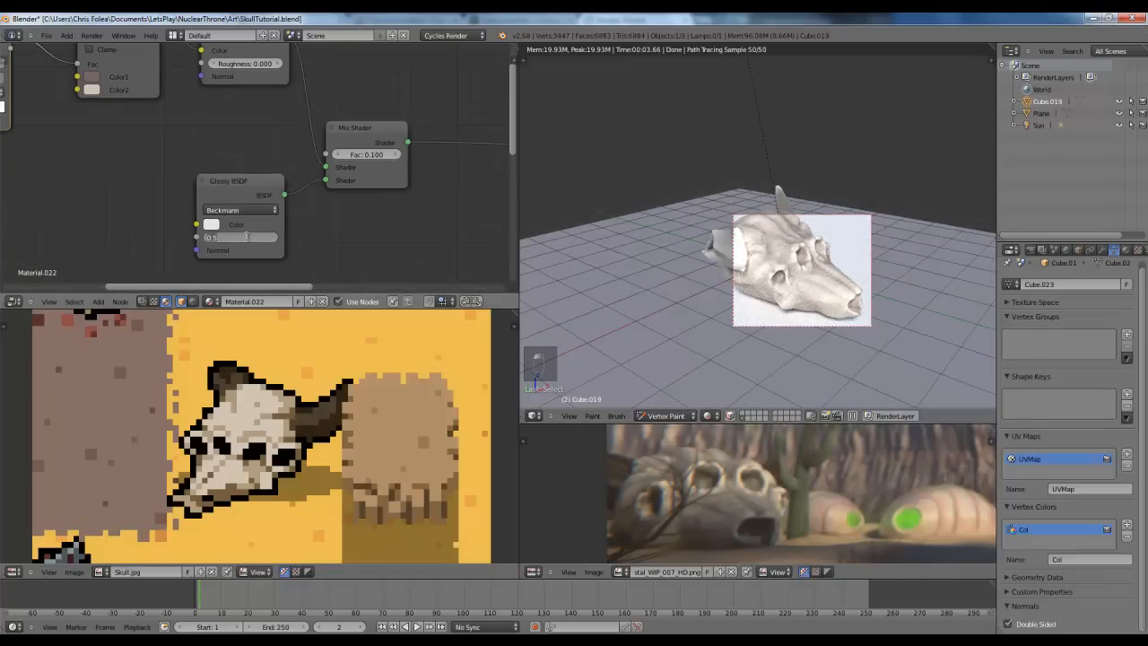
{"action": "type", "text": ".3"}
{"action": "key", "text": "Return"}
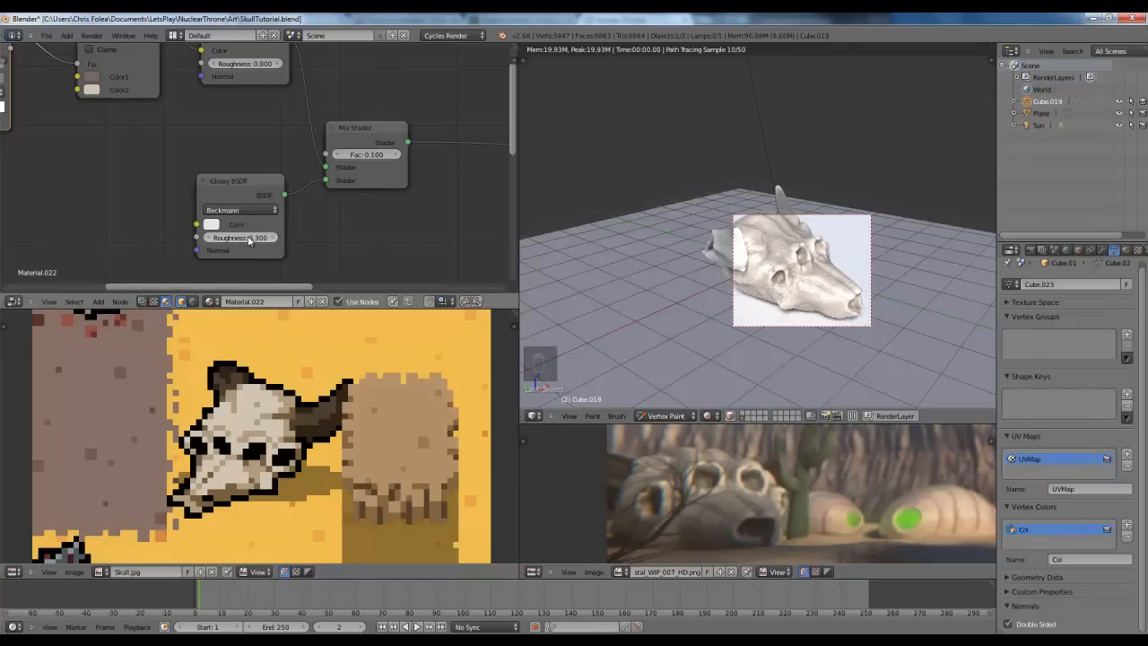
{"action": "left_click", "coordinate": [248, 236]}
{"action": "type", "text": ".35"}
{"action": "key", "text": "Return"}
{"action": "middle_click_drag", "start_coordinate": [952, 256], "coordinate": [878, 251]}
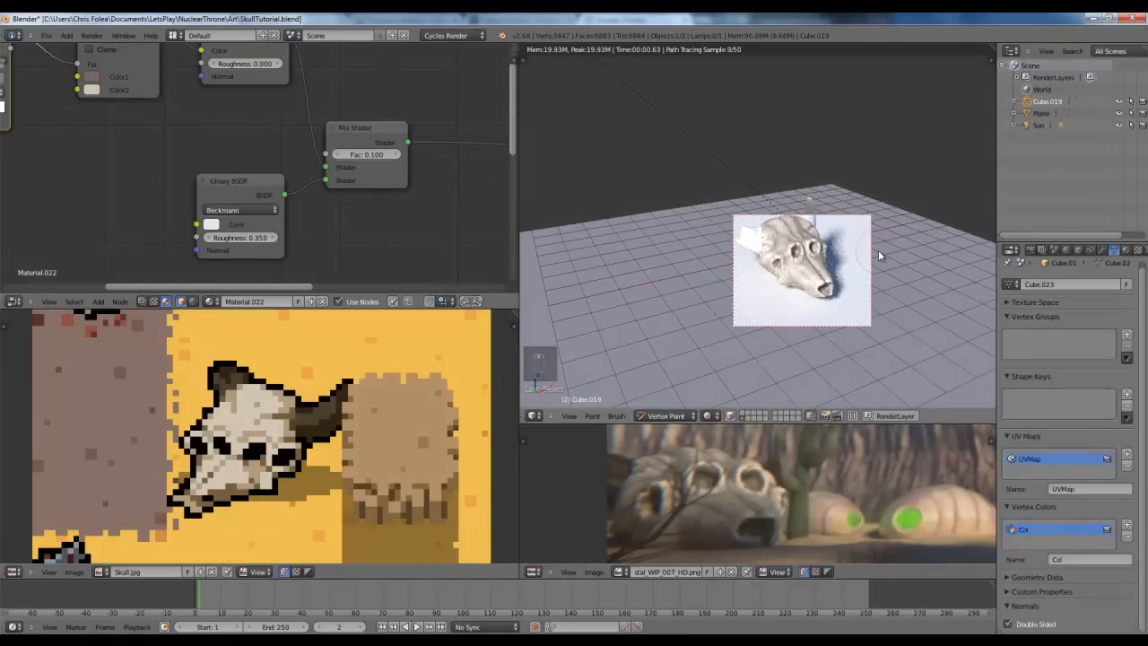
{"action": "scroll", "coordinate": [880, 249], "scroll_direction": "up", "scroll_amount": 5}
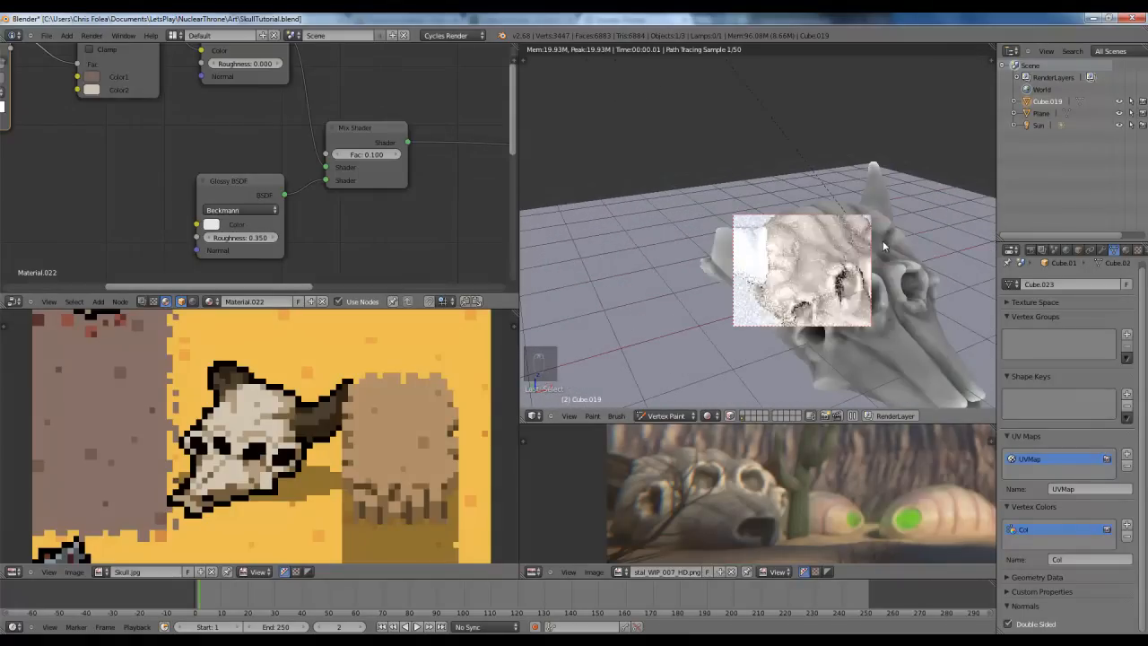
{"action": "middle_click_drag", "start_coordinate": [897, 247], "coordinate": [846, 232], "text": "shift"}
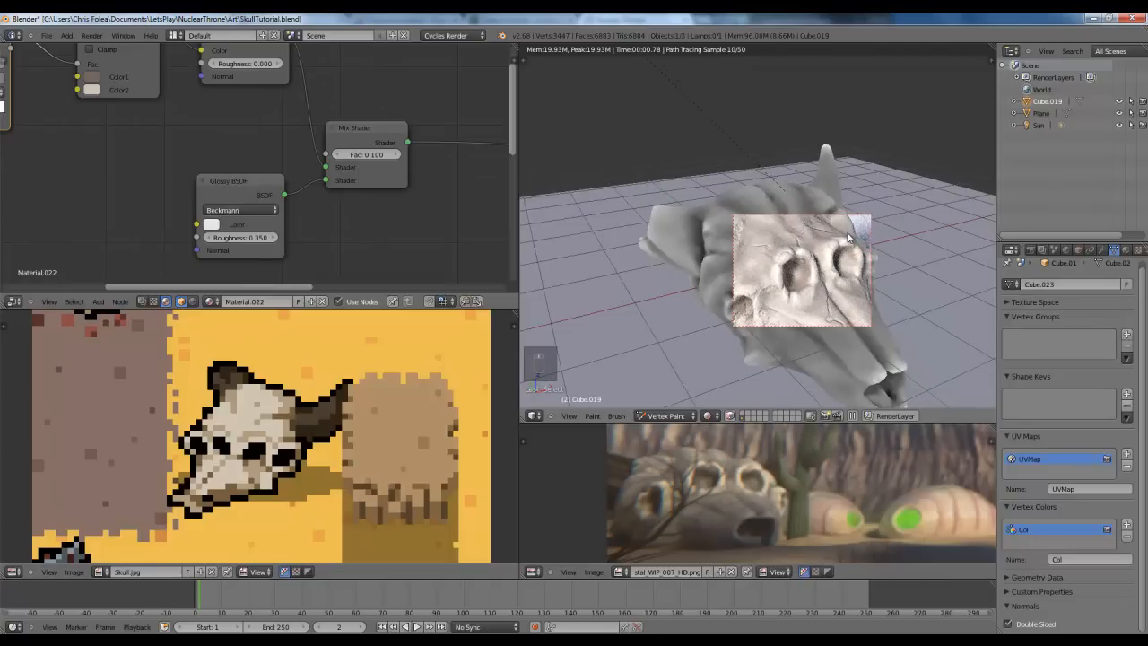
Step: Move the Noise Texture node that feeds the Multiply node up beside the lower ColorRamp
{"action": "scroll", "coordinate": [113, 162], "scroll_direction": "down", "scroll_amount": 4}
{"action": "middle_click_drag", "start_coordinate": [236, 158], "coordinate": [89, 85]}
{"action": "middle_click_drag", "start_coordinate": [413, 250], "coordinate": [267, 123]}
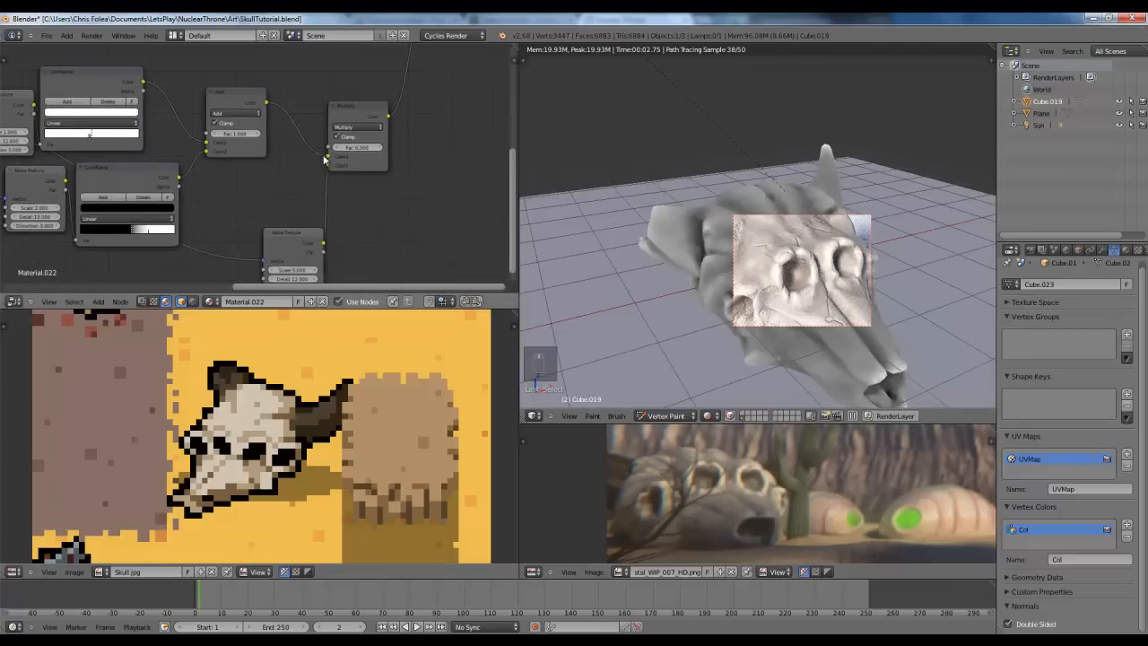
{"action": "middle_click_drag", "start_coordinate": [325, 159], "coordinate": [330, 137]}
{"action": "middle_click_drag", "start_coordinate": [205, 205], "coordinate": [144, 210]}
{"action": "right_click", "coordinate": [232, 229]}
{"action": "key", "text": "g"}
{"action": "left_click", "coordinate": [197, 173]}
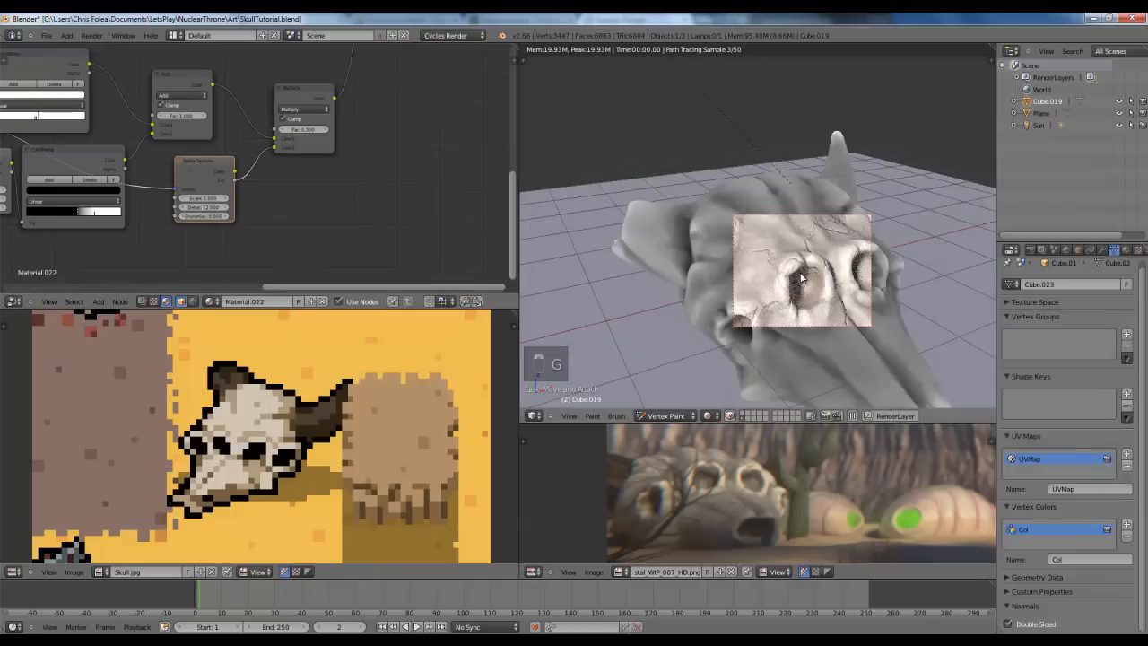
Step: Insert a duplicate of the Multiply node after the original and set the copy's blend mode to Add
{"action": "middle_click_drag", "start_coordinate": [283, 78], "coordinate": [249, 130]}
{"action": "right_click", "coordinate": [268, 135]}
{"action": "key", "text": "g"}
{"action": "right_click", "coordinate": [251, 128]}
{"action": "key", "text": "shift+d"}
{"action": "key", "text": "g"}
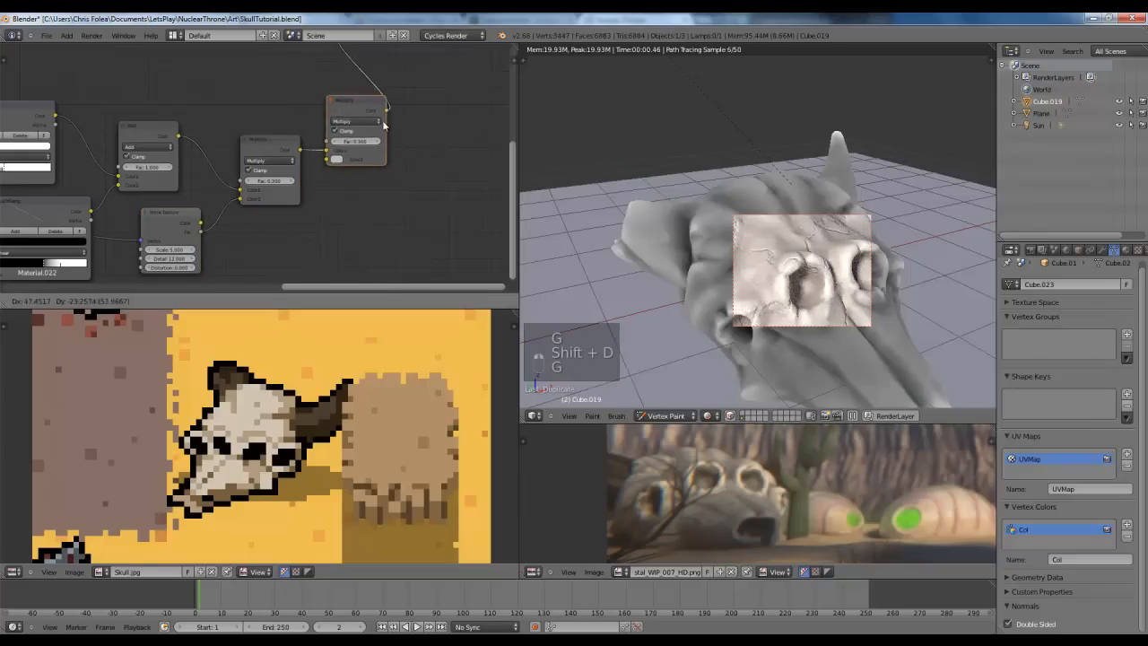
{"action": "left_click", "coordinate": [385, 138]}
{"action": "left_click", "coordinate": [391, 155]}
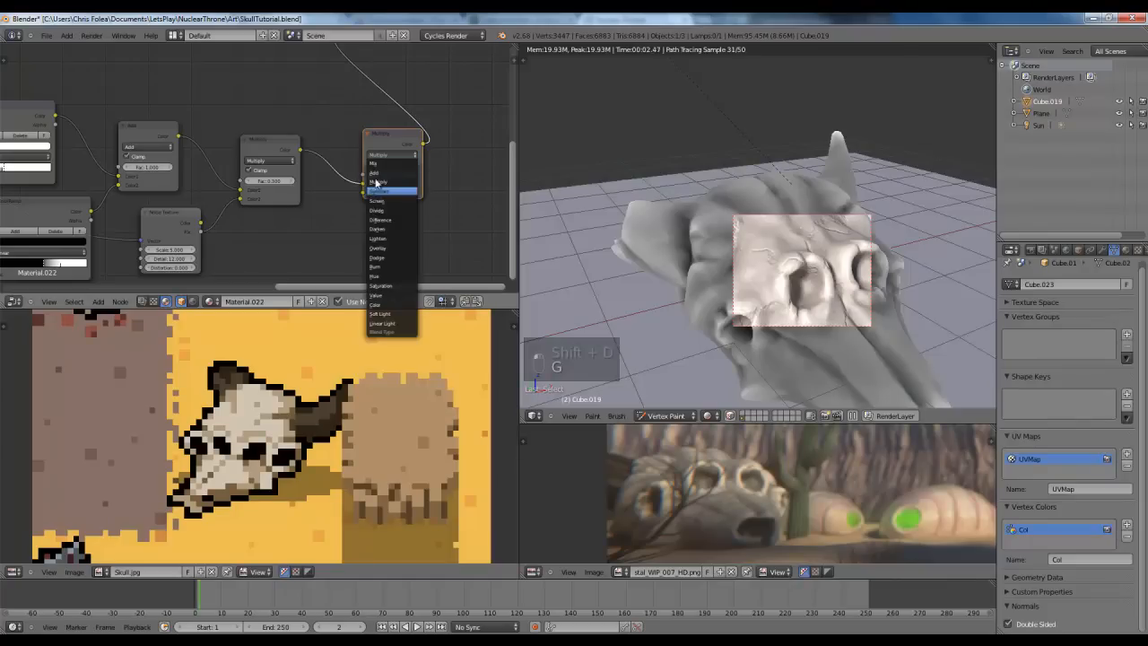
{"action": "left_click", "coordinate": [376, 176]}
{"action": "middle_click_drag", "start_coordinate": [376, 175], "coordinate": [376, 124]}
Step: Add a Noise Texture node below the Multiply node and link the Texture Coordinate node to its Vector input
{"action": "key", "text": "shift+a"}
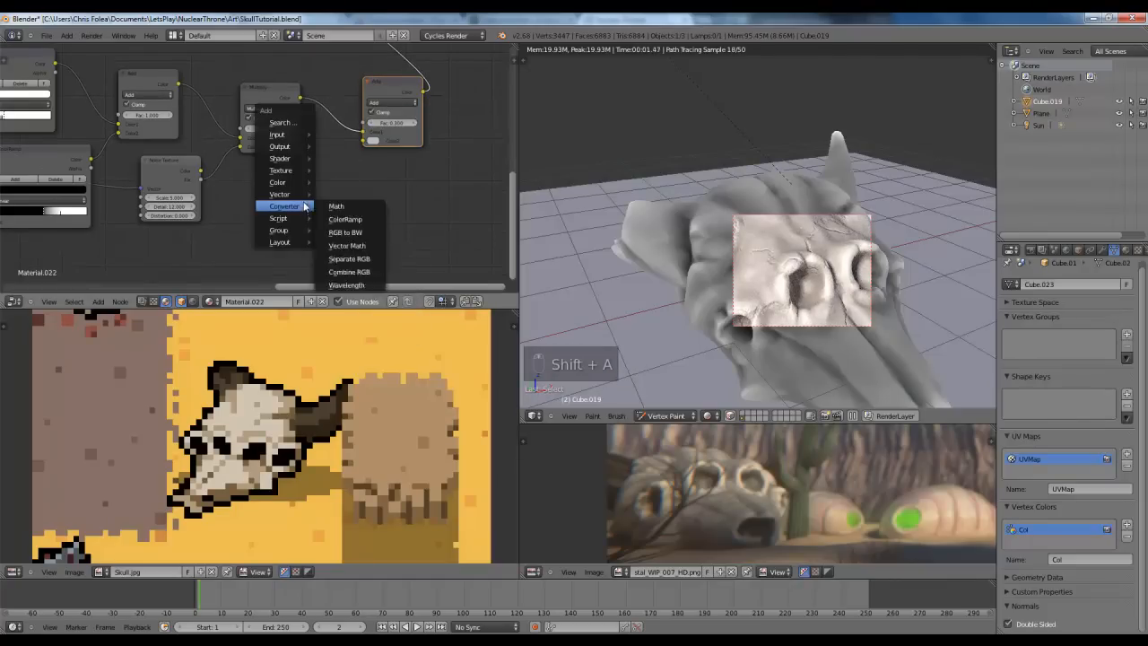
{"action": "mouse_move", "coordinate": [287, 170]}
{"action": "left_click", "coordinate": [355, 210]}
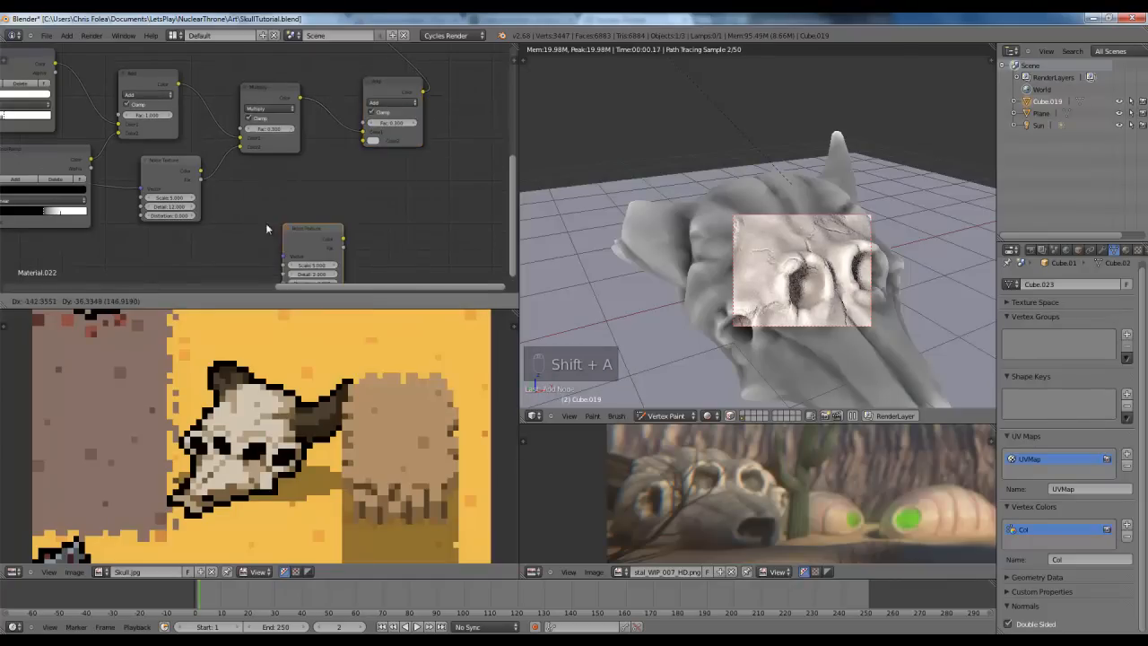
{"action": "middle_click_drag", "start_coordinate": [205, 193], "coordinate": [335, 136]}
{"action": "scroll", "coordinate": [336, 136], "scroll_direction": "down", "scroll_amount": 1}
{"action": "middle_click_drag", "start_coordinate": [48, 91], "coordinate": [78, 126]}
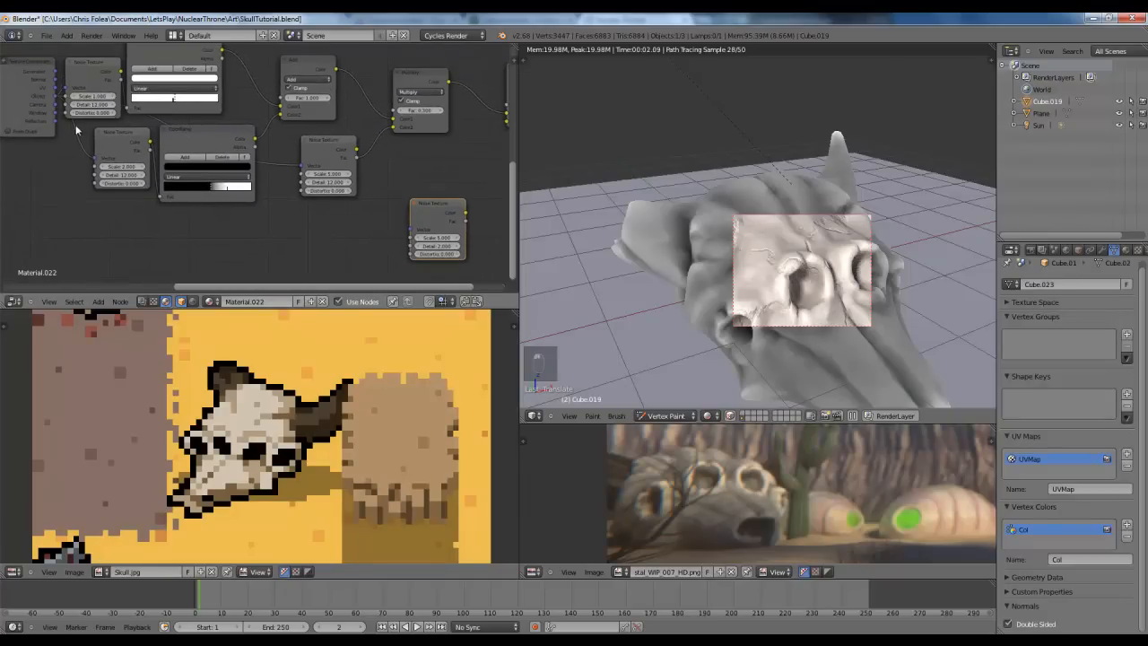
{"action": "left_click_drag", "start_coordinate": [66, 106], "coordinate": [413, 216]}
{"action": "middle_click_drag", "start_coordinate": [484, 215], "coordinate": [330, 204]}
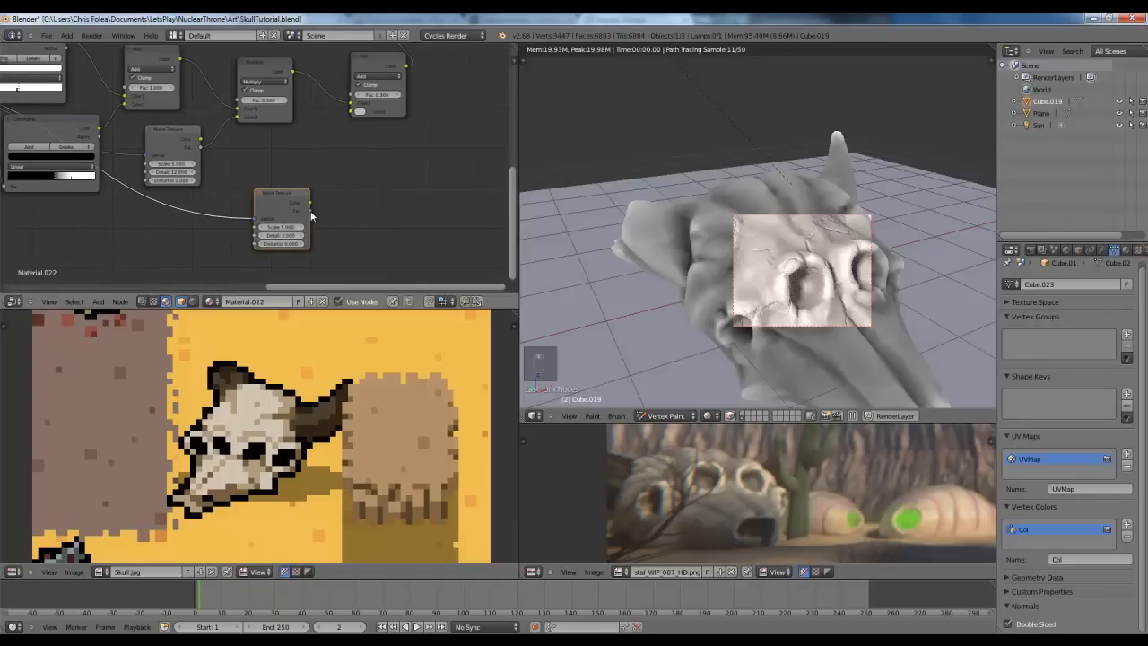
Step: Set the new Add node's factor to 1 and feed the new Noise Texture's Fac output into its Color2
{"action": "left_click", "coordinate": [378, 95]}
{"action": "type", "text": "1"}
{"action": "key", "text": "Return"}
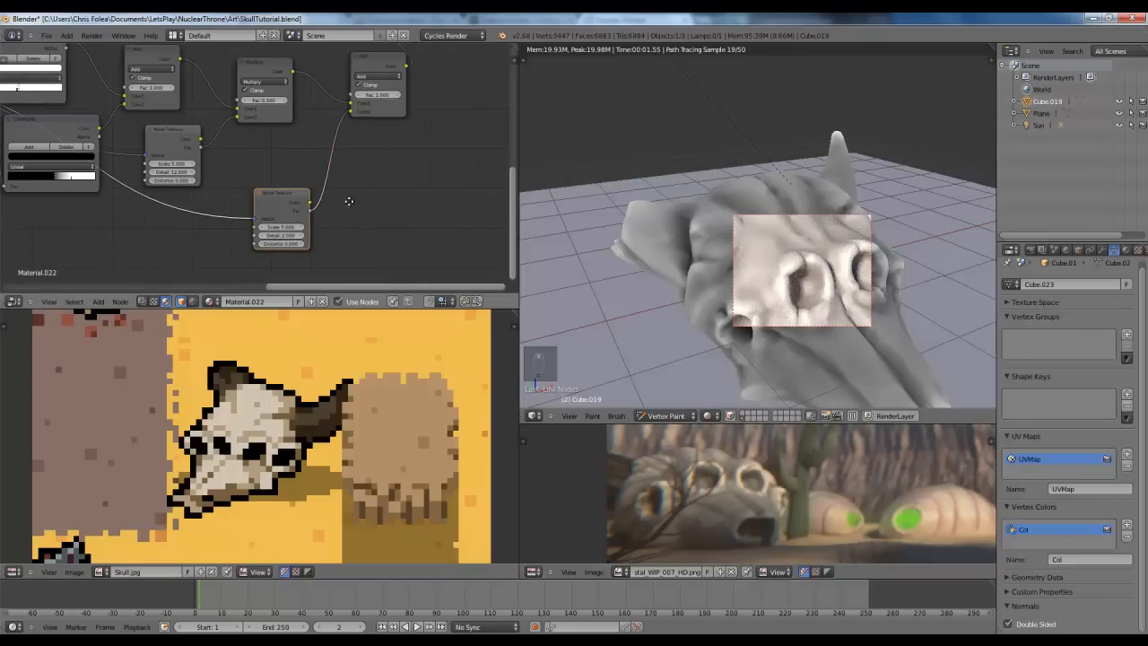
Step: Insert a ColorRamp between the new Noise Texture and the Add node, and move both nodes back to make room
{"action": "middle_click_drag", "start_coordinate": [349, 201], "coordinate": [348, 190]}
{"action": "key", "text": "shift+a"}
{"action": "mouse_move", "coordinate": [332, 230]}
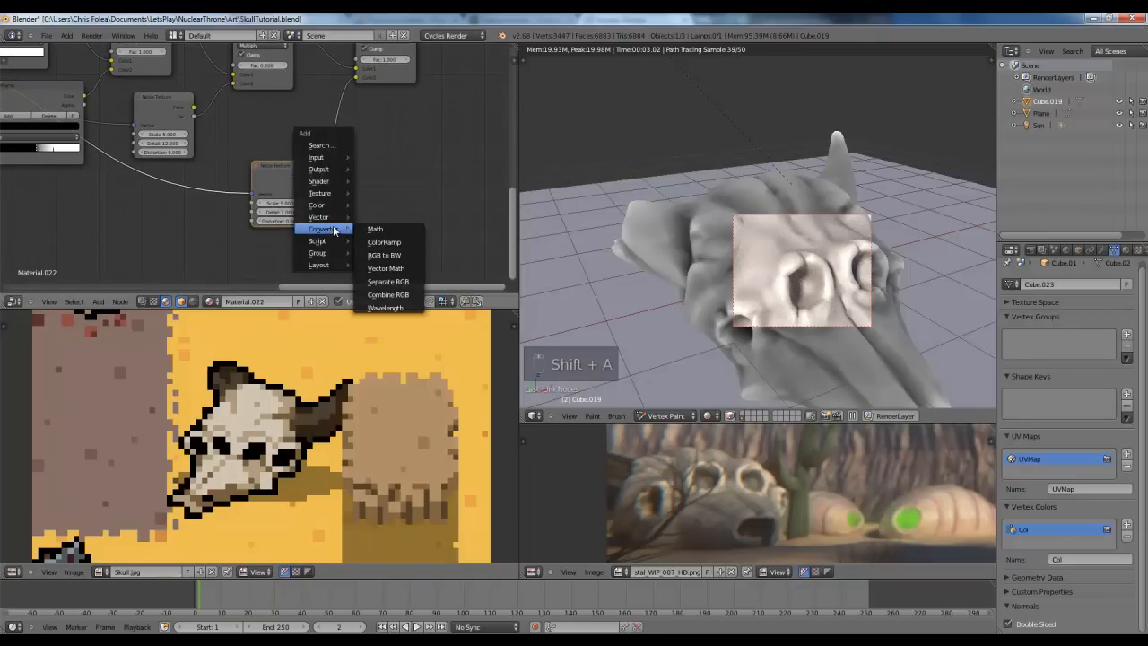
{"action": "left_click", "coordinate": [384, 243]}
{"action": "left_click", "coordinate": [341, 211]}
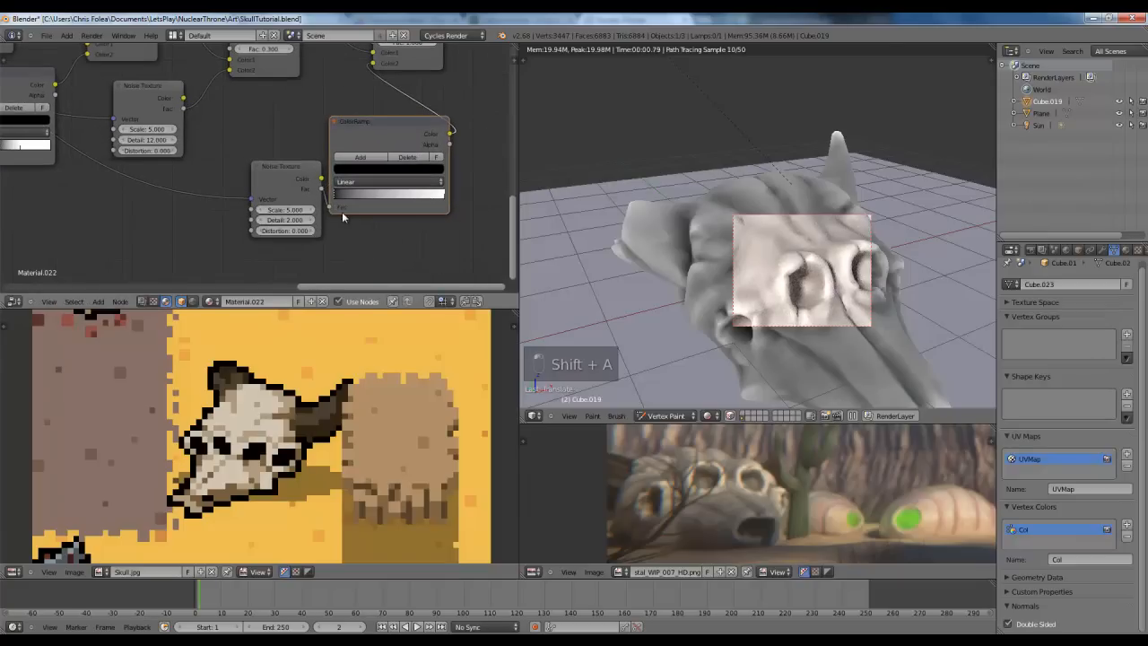
{"action": "key", "text": "g"}
{"action": "left_click", "coordinate": [273, 226]}
Step: Move the new ColorRamp's black stop to about three quarters of the ramp and set the Noise Texture's scale to 12
{"action": "left_click_drag", "start_coordinate": [230, 219], "coordinate": [312, 219]}
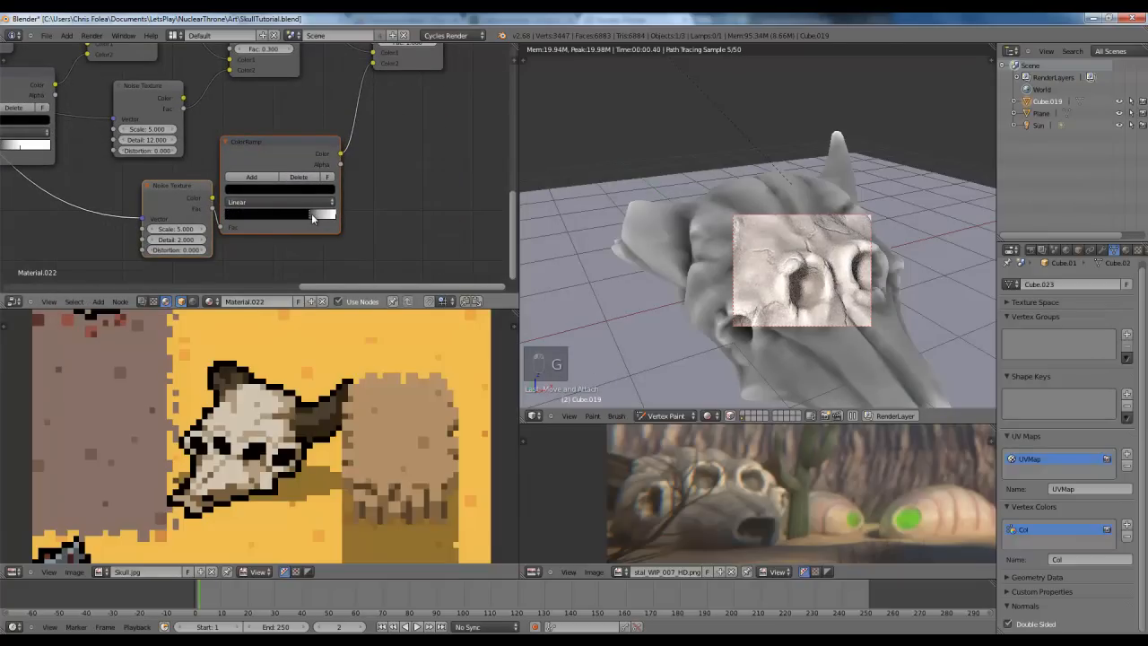
{"action": "left_click", "coordinate": [178, 229]}
{"action": "type", "text": "12"}
{"action": "key", "text": "Return"}
Step: Move the new ColorRamp's white stop right next to the black stop for a sharp transition
{"action": "scroll", "coordinate": [341, 245], "scroll_direction": "up", "scroll_amount": 1}
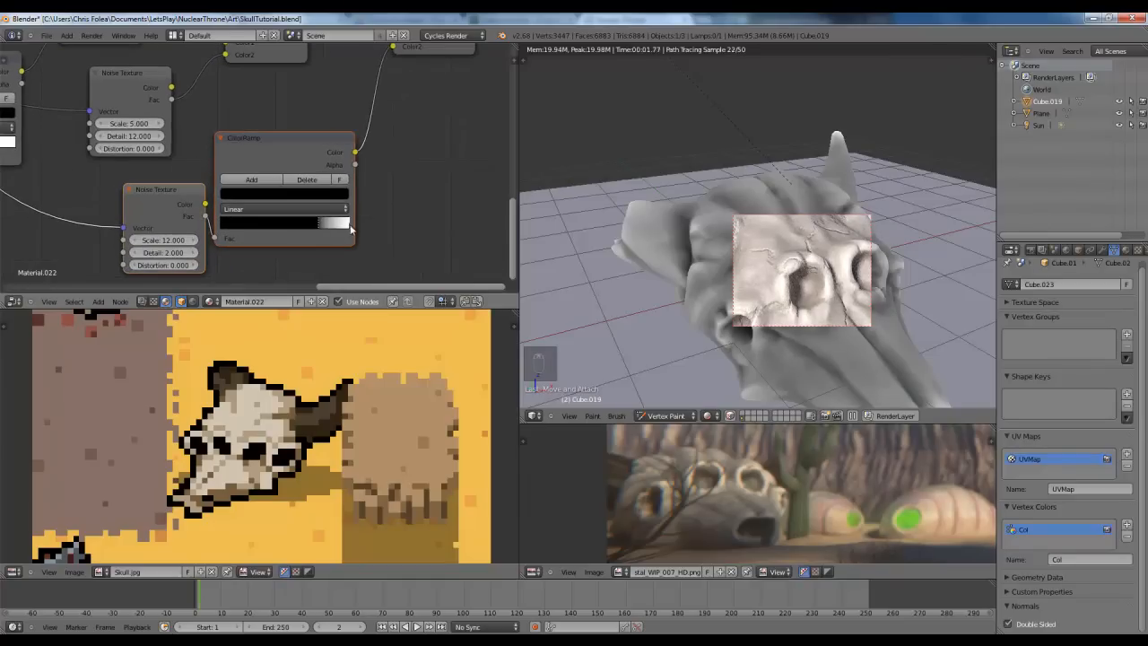
{"action": "left_click", "coordinate": [349, 224]}
{"action": "left_click_drag", "start_coordinate": [348, 224], "coordinate": [325, 231]}
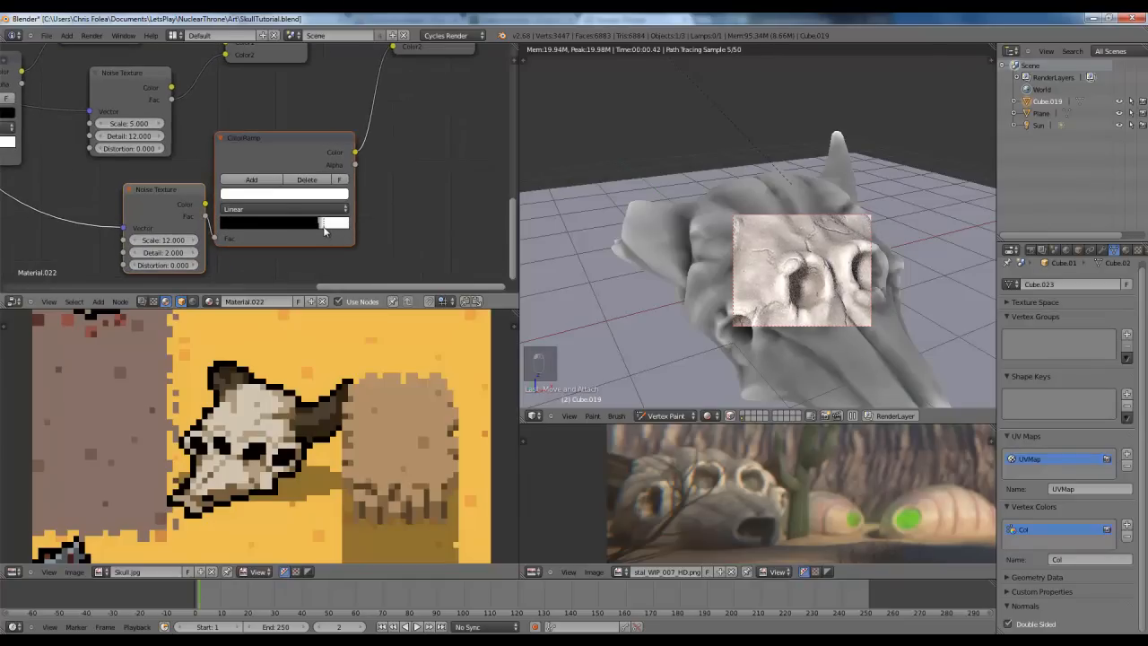
Step: Switch the new Add node's Clamp option off and back on
{"action": "middle_click_drag", "start_coordinate": [395, 146], "coordinate": [366, 248]}
{"action": "left_click", "coordinate": [375, 110]}
{"action": "left_click", "coordinate": [375, 110]}
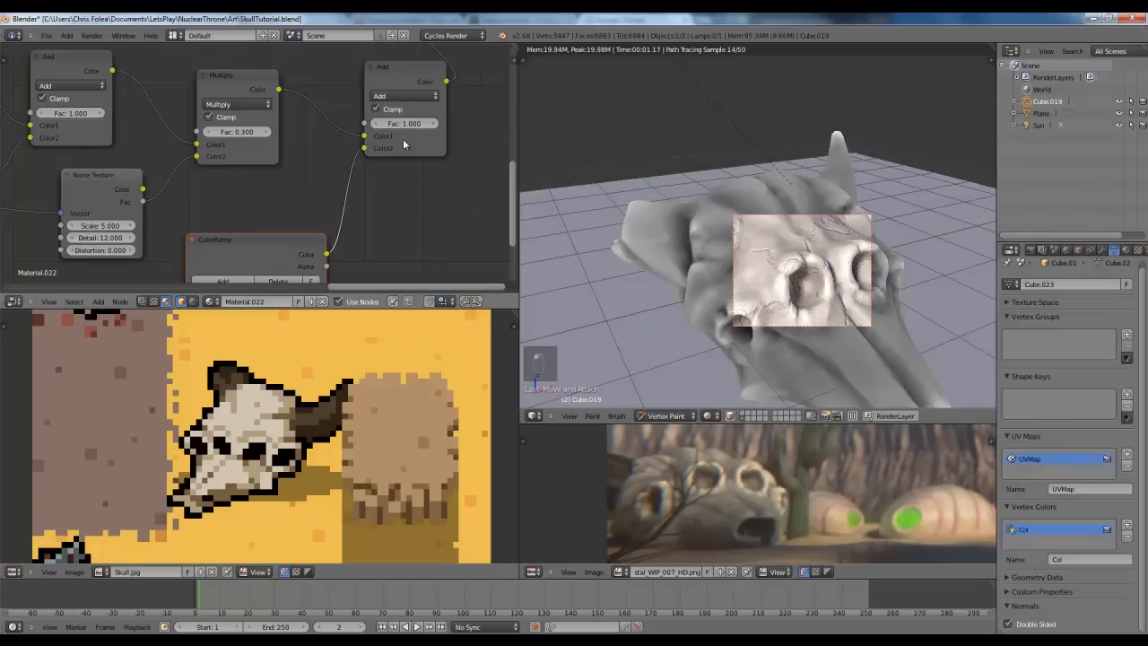
Step: Move the new ColorRamp's black stop to about two thirds of the ramp and the white stop to its end
{"action": "middle_click_drag", "start_coordinate": [364, 235], "coordinate": [414, 142]}
{"action": "mouse_move", "coordinate": [352, 215]}
{"action": "left_mouse_down"}
{"action": "mouse_move", "coordinate": [316, 217]}
{"action": "mouse_move", "coordinate": [336, 213]}
{"action": "left_mouse_up"}
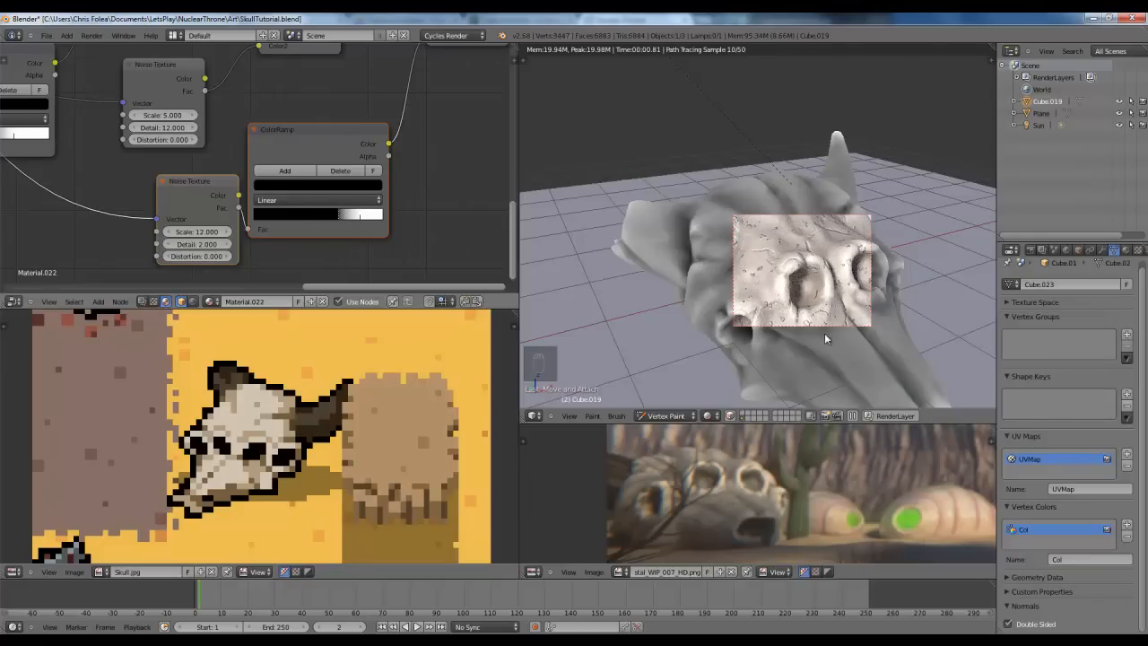
{"action": "mouse_move", "coordinate": [395, 59]}
{"action": "middle_mouse_down"}
{"action": "mouse_move", "coordinate": [352, 166]}
{"action": "mouse_move", "coordinate": [409, 46]}
{"action": "middle_mouse_up"}
{"action": "scroll", "coordinate": [385, 162], "scroll_direction": "up", "scroll_amount": 2}
{"action": "left_click_drag", "start_coordinate": [392, 230], "coordinate": [408, 235]}
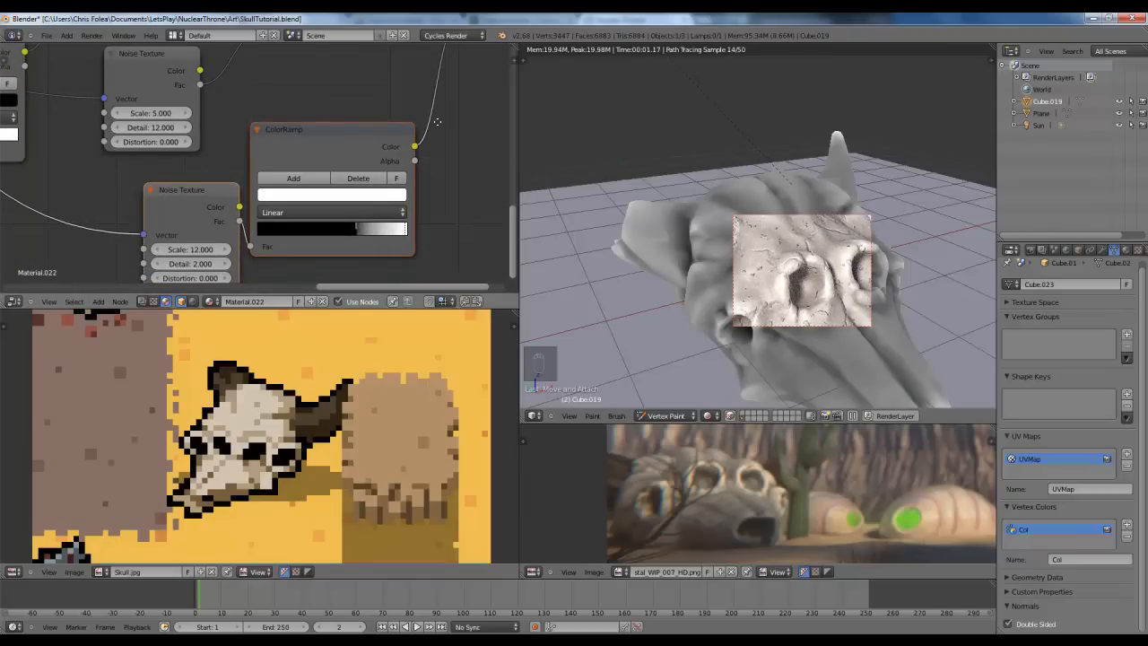
Step: Set the new Add node's factor to 0.2 and check the skull's small surface pits from near and far
{"action": "middle_click_drag", "start_coordinate": [437, 122], "coordinate": [350, 251]}
{"action": "scroll", "coordinate": [758, 226], "scroll_direction": "up", "scroll_amount": 3}
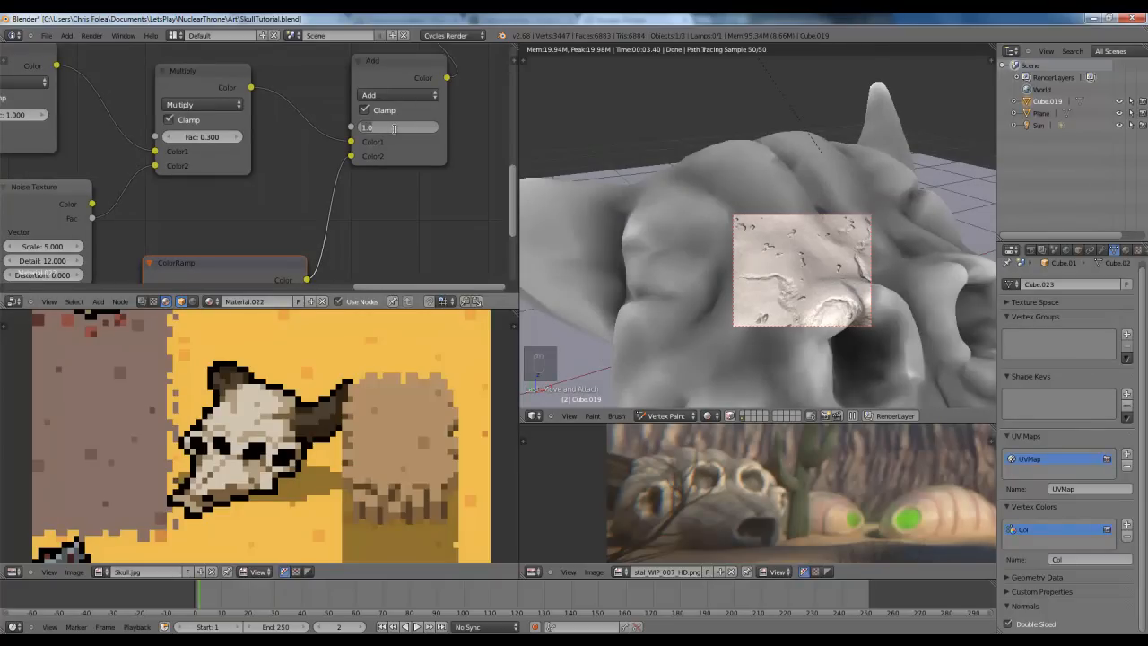
{"action": "key", "text": "Return"}
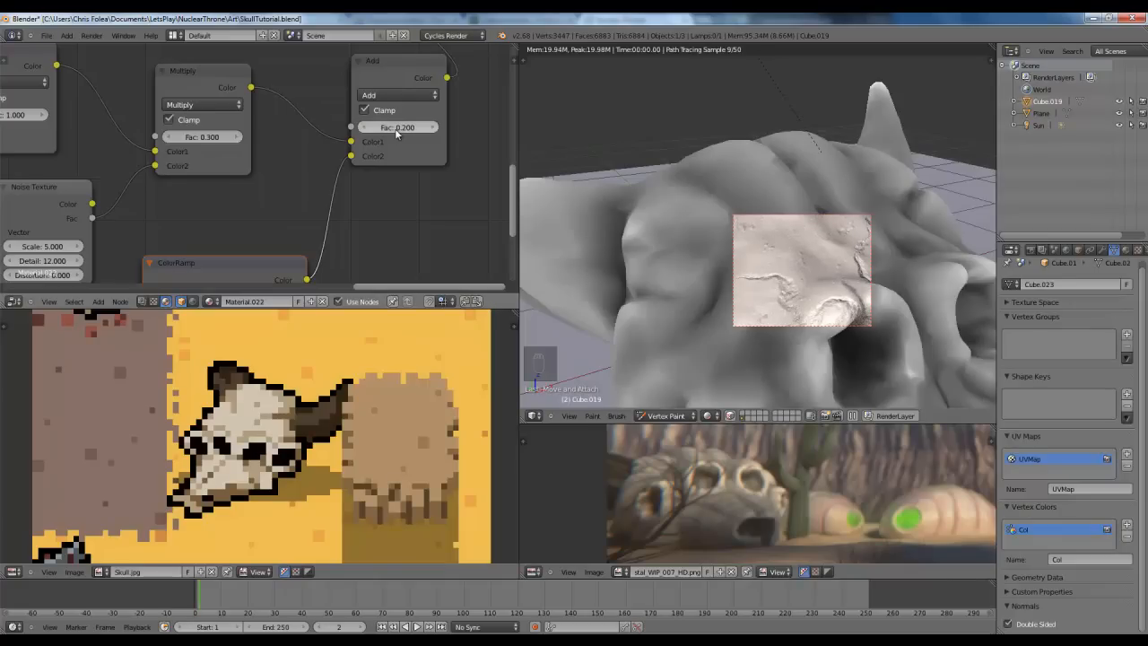
{"action": "scroll", "coordinate": [872, 295], "scroll_direction": "down", "scroll_amount": 3}
{"action": "scroll", "coordinate": [873, 291], "scroll_direction": "down", "scroll_amount": 2}
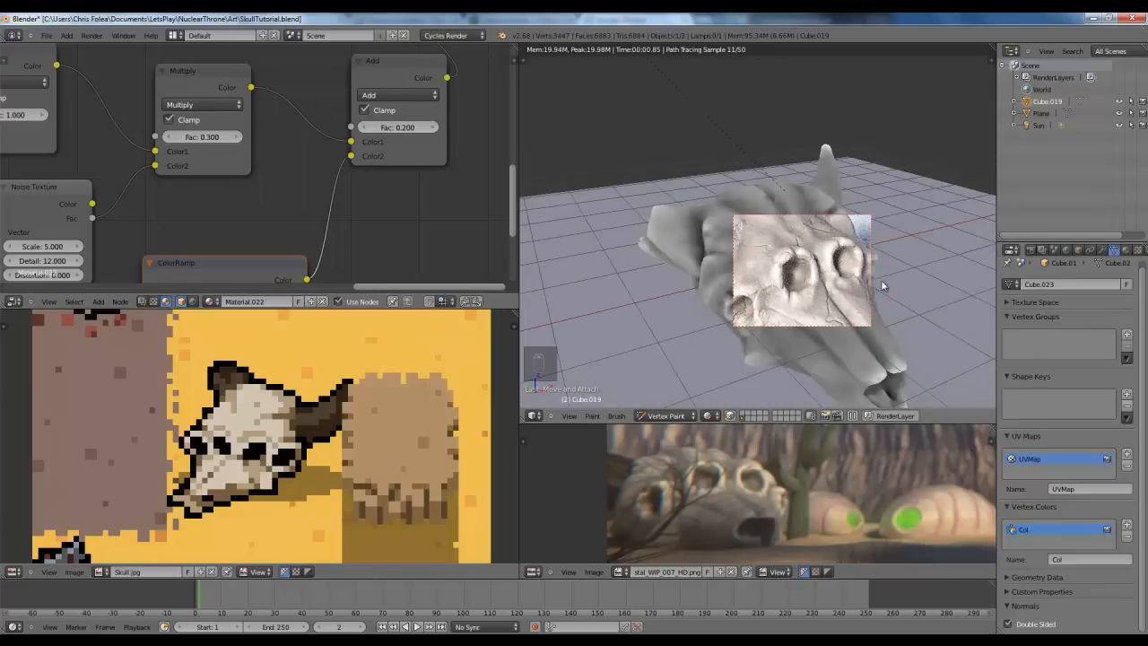
{"action": "scroll", "coordinate": [882, 281], "scroll_direction": "down", "scroll_amount": 2}
{"action": "scroll", "coordinate": [881, 282], "scroll_direction": "up", "scroll_amount": 5}
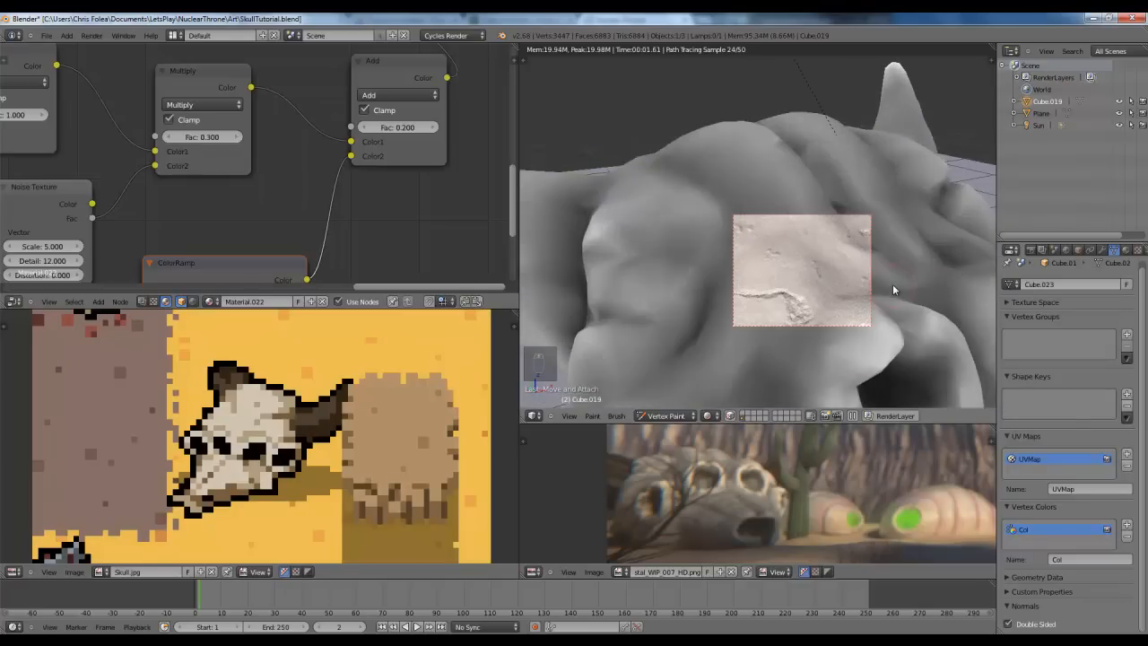
Step: Create a new material in the skull's empty second material slot
{"action": "scroll", "coordinate": [892, 284], "scroll_direction": "down", "scroll_amount": 5}
{"action": "middle_click_drag", "start_coordinate": [875, 245], "coordinate": [897, 267]}
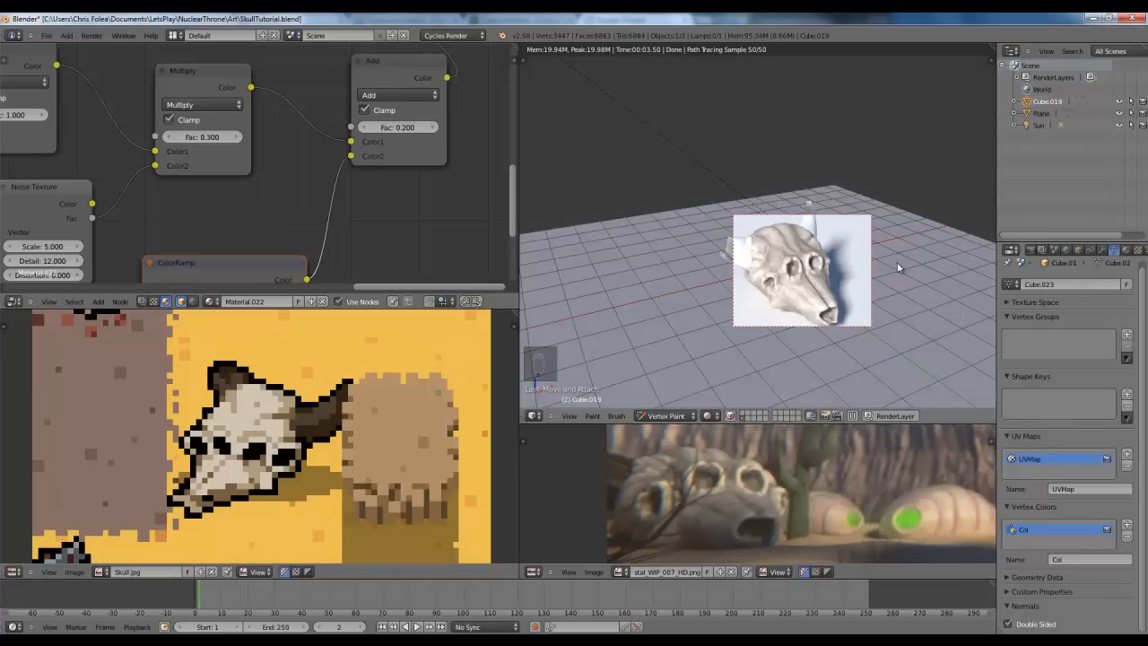
{"action": "left_click", "coordinate": [1128, 250]}
{"action": "left_click", "coordinate": [1032, 306]}
{"action": "left_click", "coordinate": [1035, 298]}
{"action": "middle_click_drag", "start_coordinate": [840, 291], "coordinate": [853, 283]}
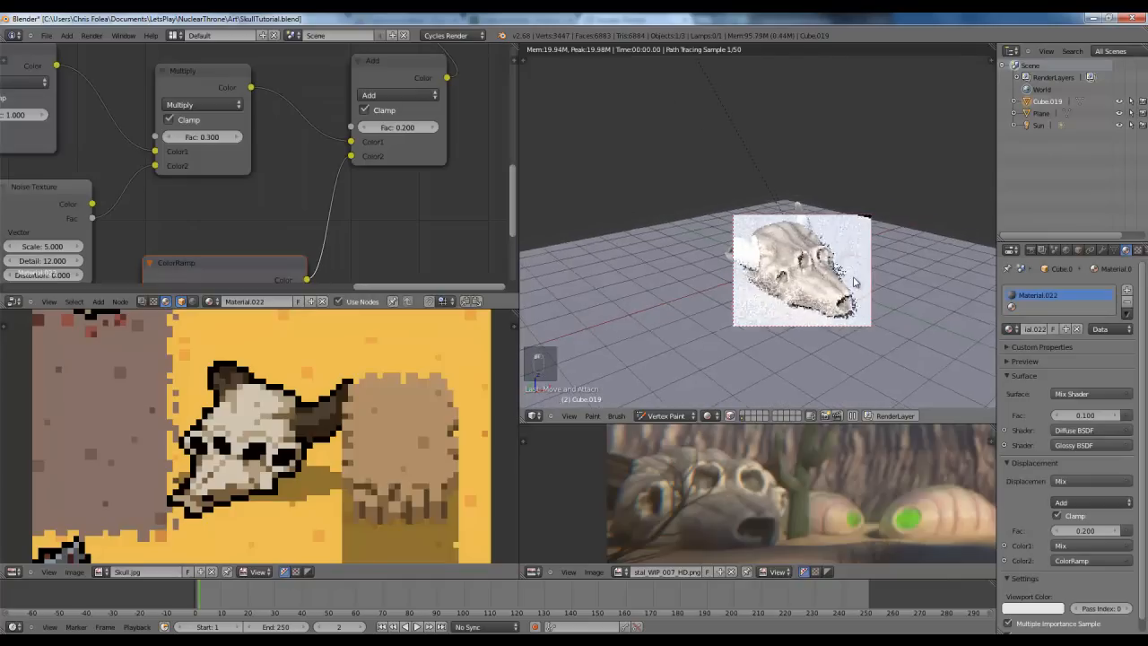
{"action": "left_click", "coordinate": [708, 416]}
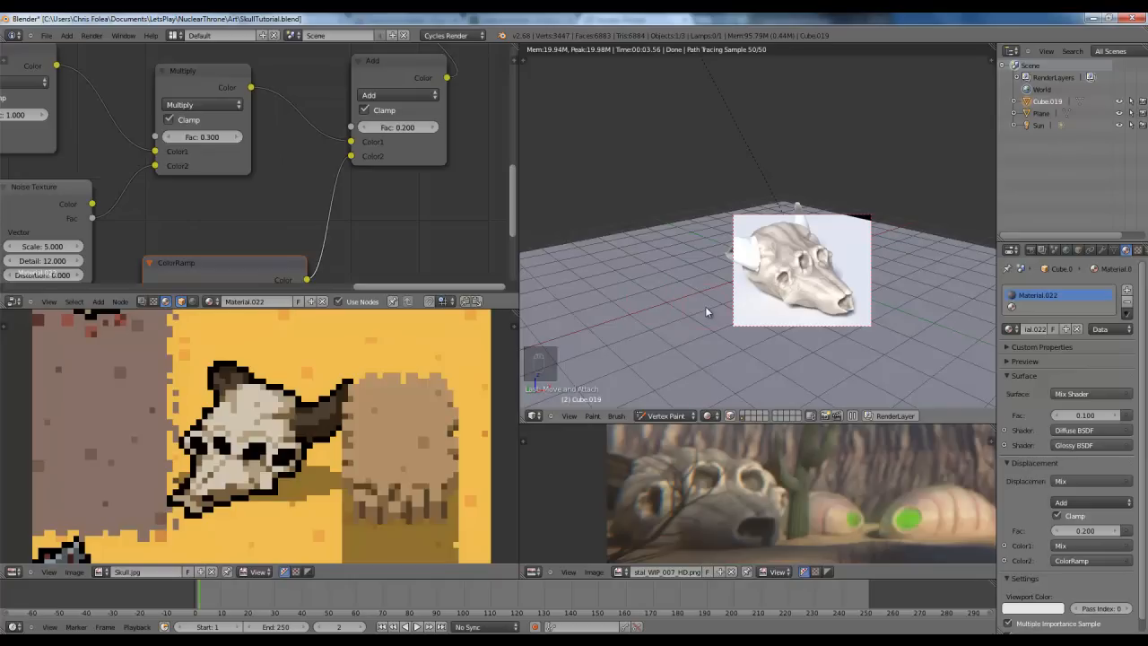
{"action": "left_click", "coordinate": [1057, 306]}
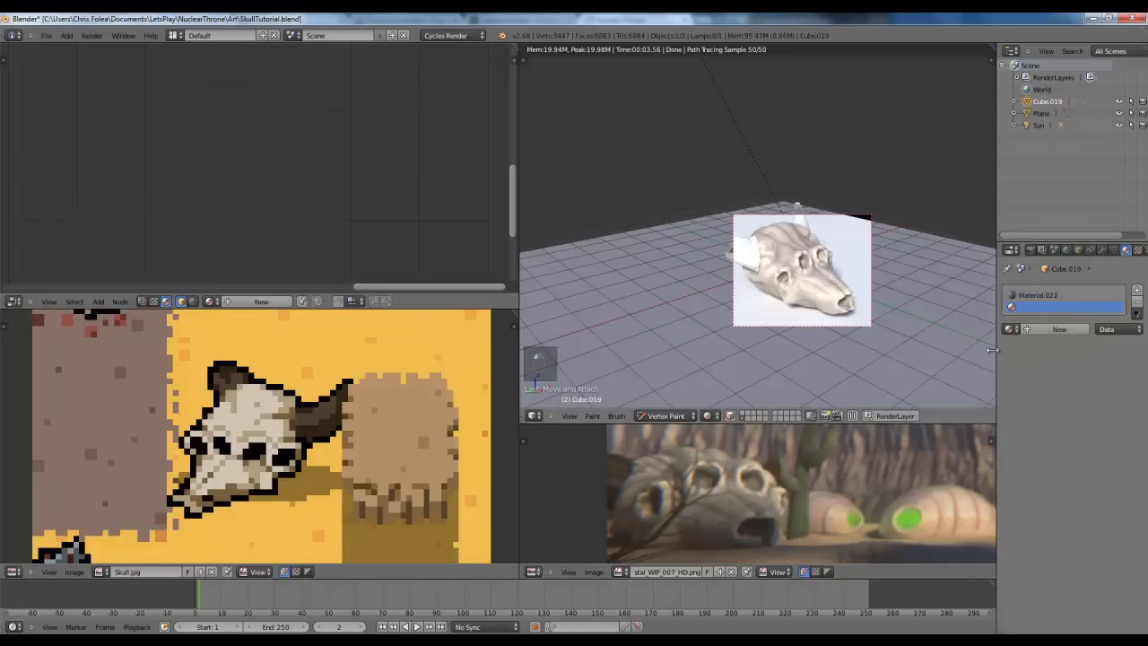
{"action": "left_click", "coordinate": [1050, 329]}
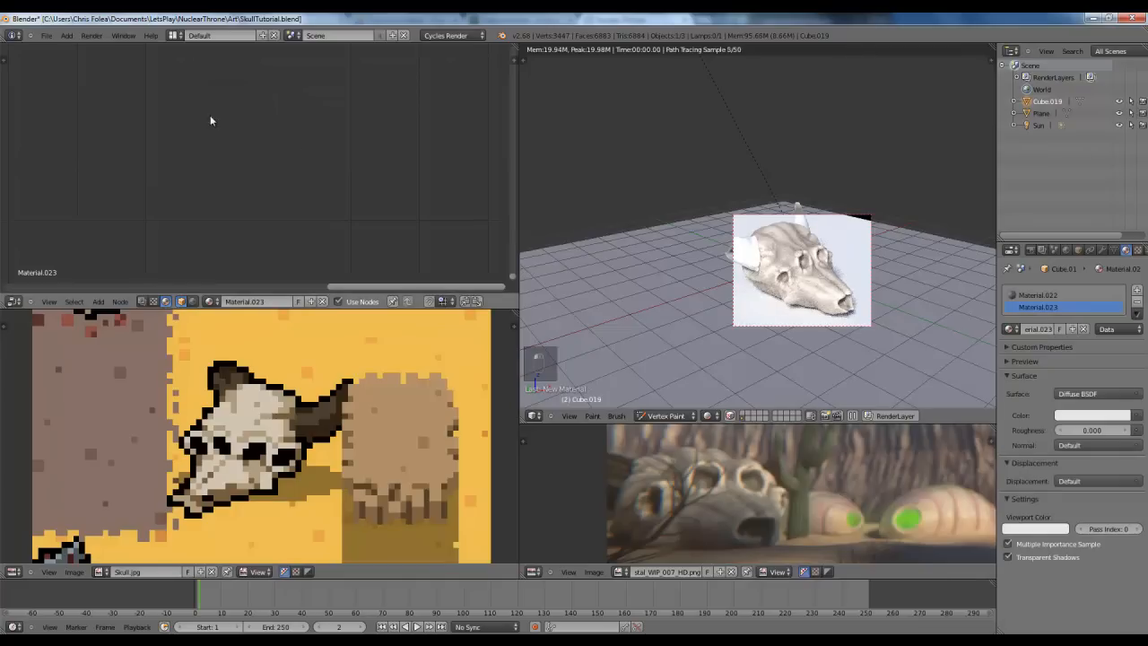
Step: Sample the dark brown of the pixel-art skull's horn as the new material's diffuse color
{"action": "left_click", "coordinate": [1101, 416]}
{"action": "left_click", "coordinate": [1121, 362]}
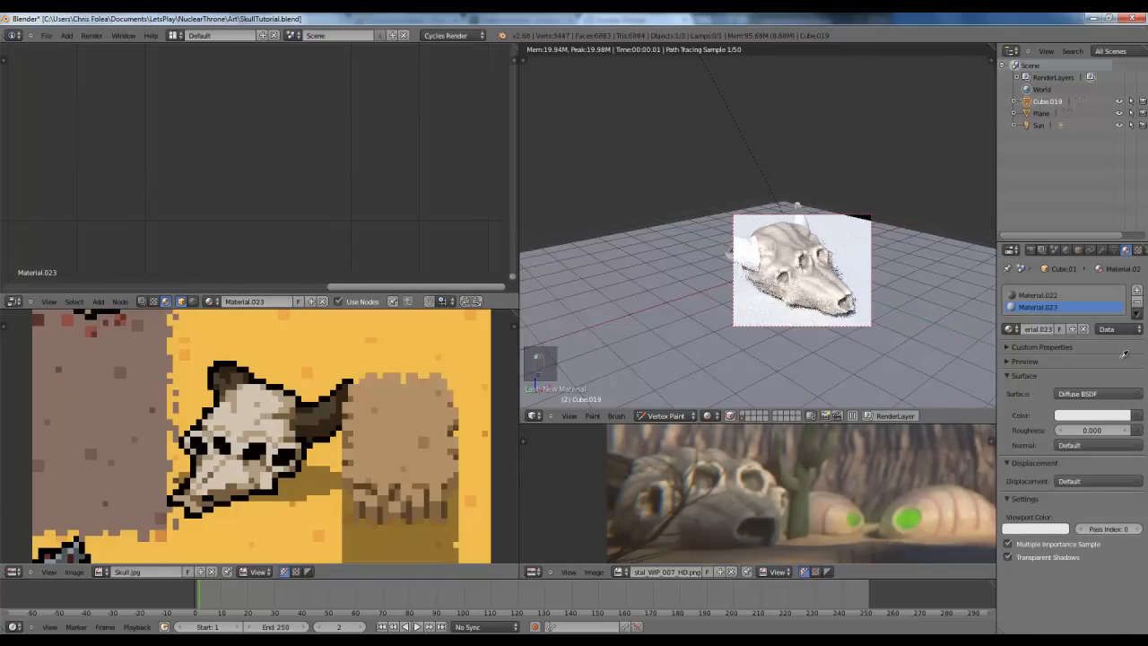
{"action": "left_click", "coordinate": [317, 410]}
{"action": "middle_click_drag", "start_coordinate": [789, 327], "coordinate": [744, 350]}
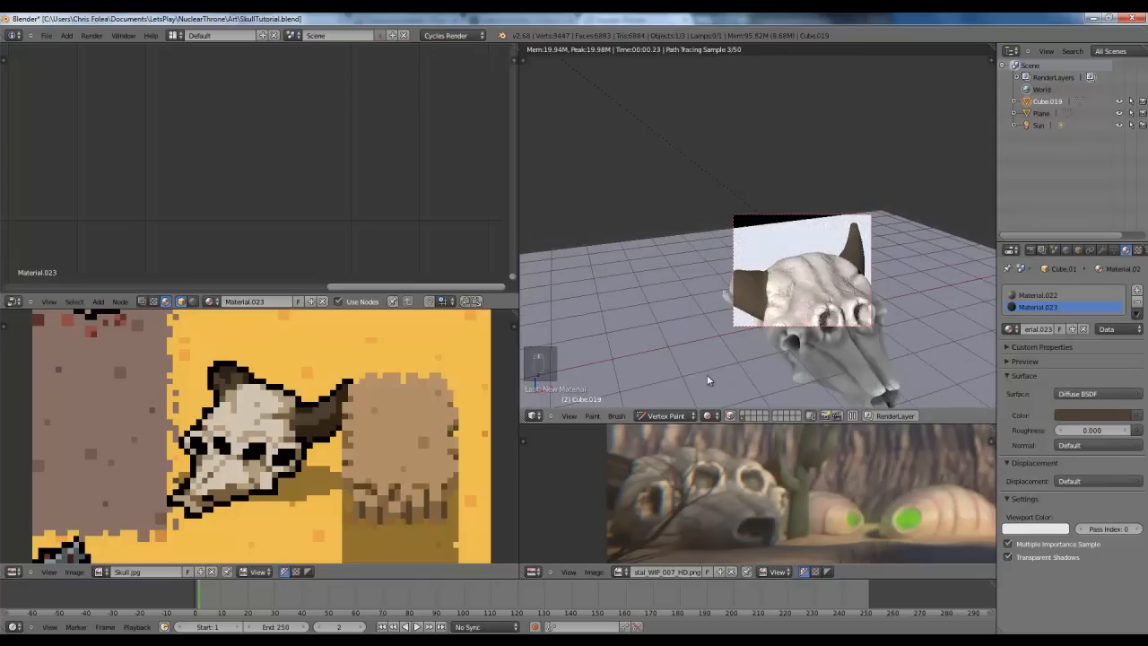
Step: Switch the skull from Vertex Paint to Edit Mode and show it in solid shading
{"action": "left_click", "coordinate": [665, 415]}
{"action": "left_click", "coordinate": [665, 403]}
{"action": "key", "text": "Tab"}
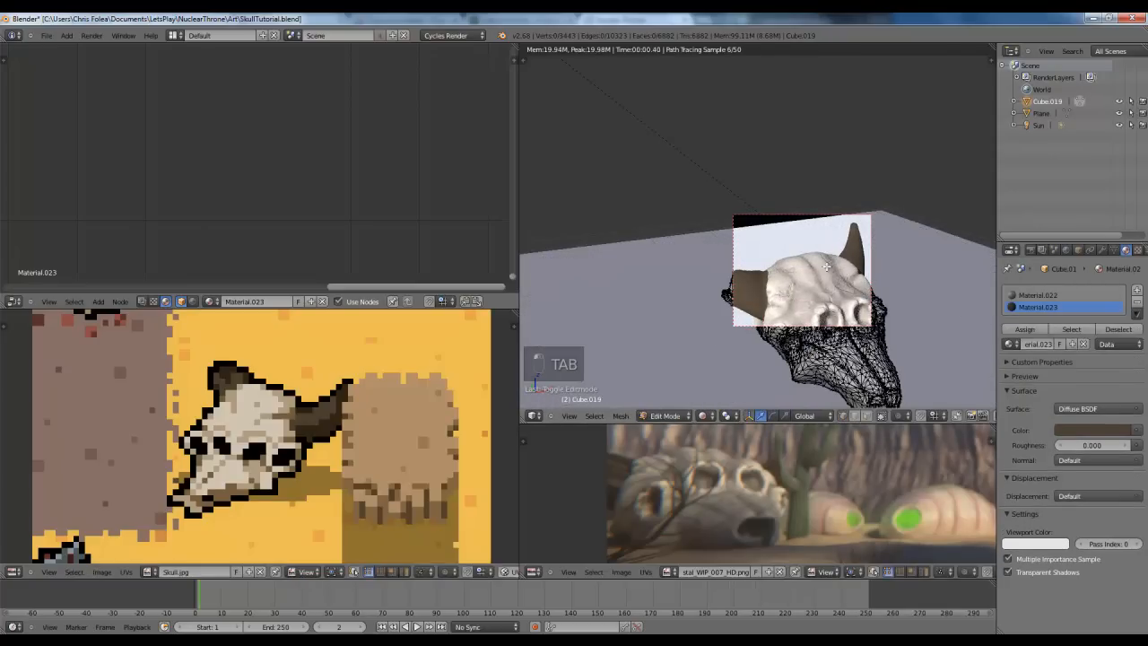
{"action": "key", "text": "z"}
{"action": "key", "text": "z"}
{"action": "key", "text": "z"}
{"action": "key", "text": "Tab"}
{"action": "key", "text": "Tab"}
Step: Select the whole skull mesh and unwrap it with Smart UV Project
{"action": "key", "text": "a"}
{"action": "key", "text": "a"}
{"action": "key", "text": "a"}
{"action": "key", "text": "a"}
{"action": "key", "text": "a"}
{"action": "key", "text": "a"}
{"action": "key", "text": "a"}
{"action": "key", "text": "u"}
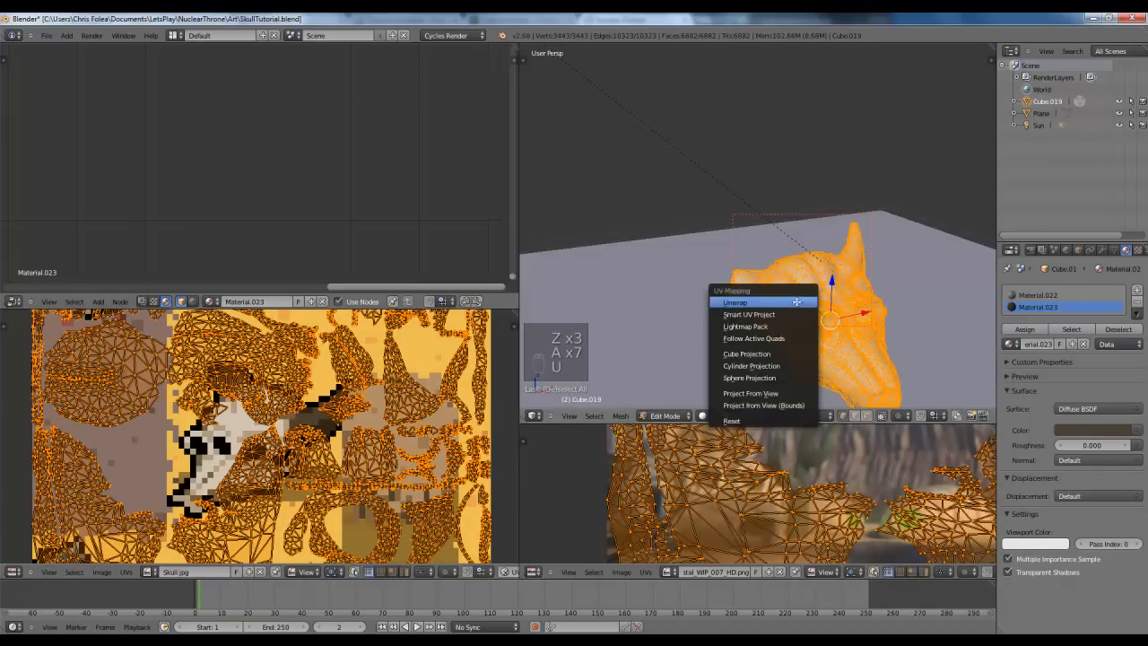
{"action": "left_click", "coordinate": [769, 312]}
{"action": "left_click", "coordinate": [759, 374]}
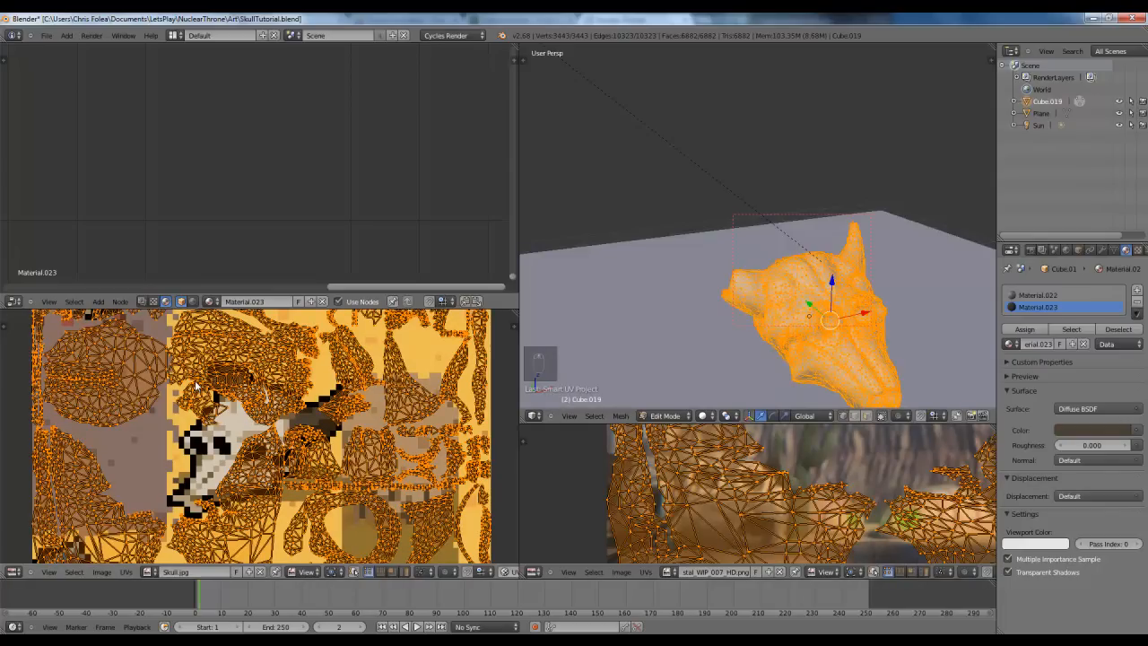
Step: Leave Edit Mode and widen the 3D view to get more room around the skull's horns
{"action": "middle_click_drag", "start_coordinate": [787, 262], "coordinate": [723, 281]}
{"action": "key", "text": "Tab"}
{"action": "scroll", "coordinate": [833, 251], "scroll_direction": "up", "scroll_amount": 3}
{"action": "middle_click_drag", "start_coordinate": [833, 251], "coordinate": [720, 234]}
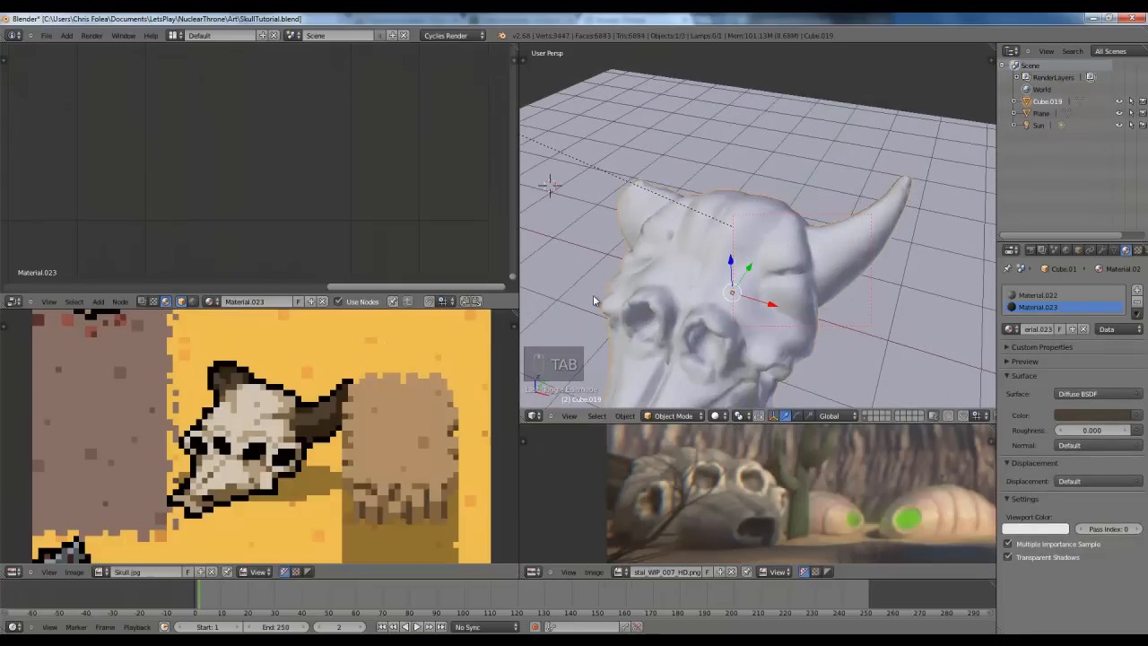
{"action": "left_click_drag", "start_coordinate": [521, 268], "coordinate": [369, 267]}
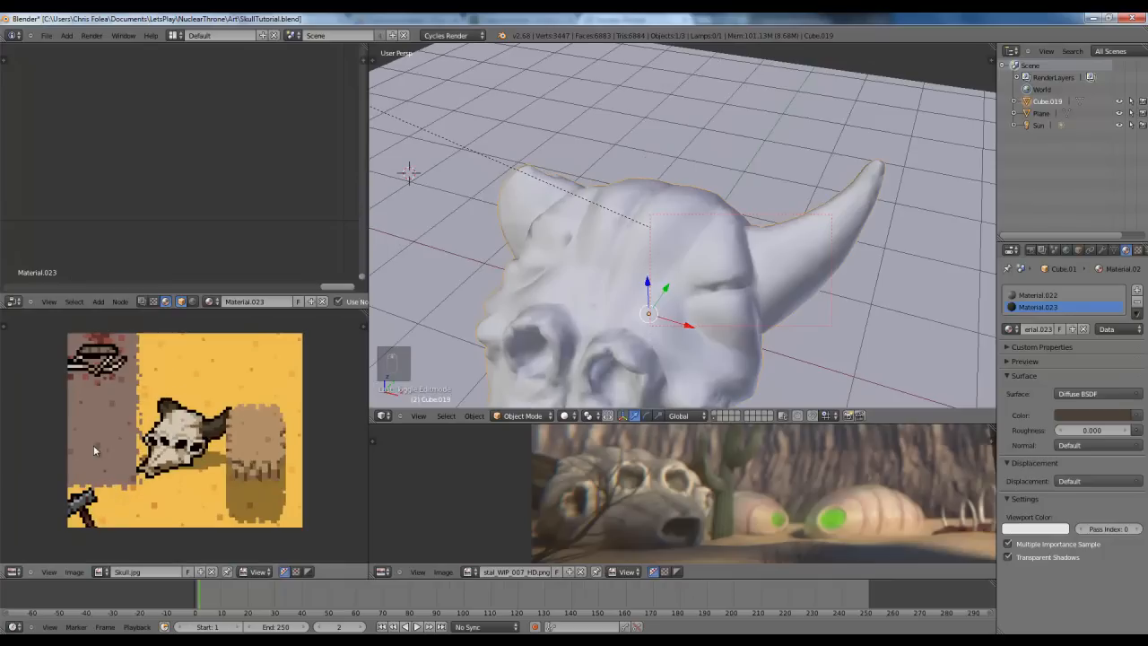
Step: Start a new image with the whole skull mesh selected in Edit Mode and set its size to 2048 by 2048
{"action": "key", "text": "Tab"}
{"action": "key", "text": "a"}
{"action": "key", "text": "a"}
{"action": "key", "text": "a"}
{"action": "key", "text": "a"}
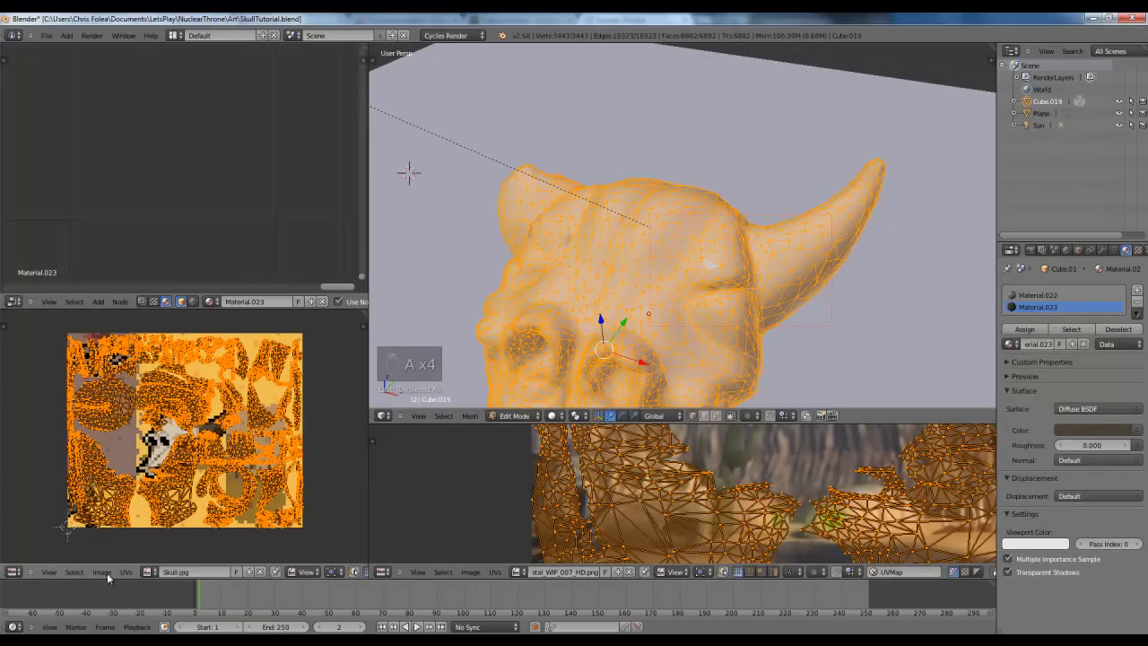
{"action": "left_click", "coordinate": [102, 571]}
{"action": "left_click", "coordinate": [100, 550]}
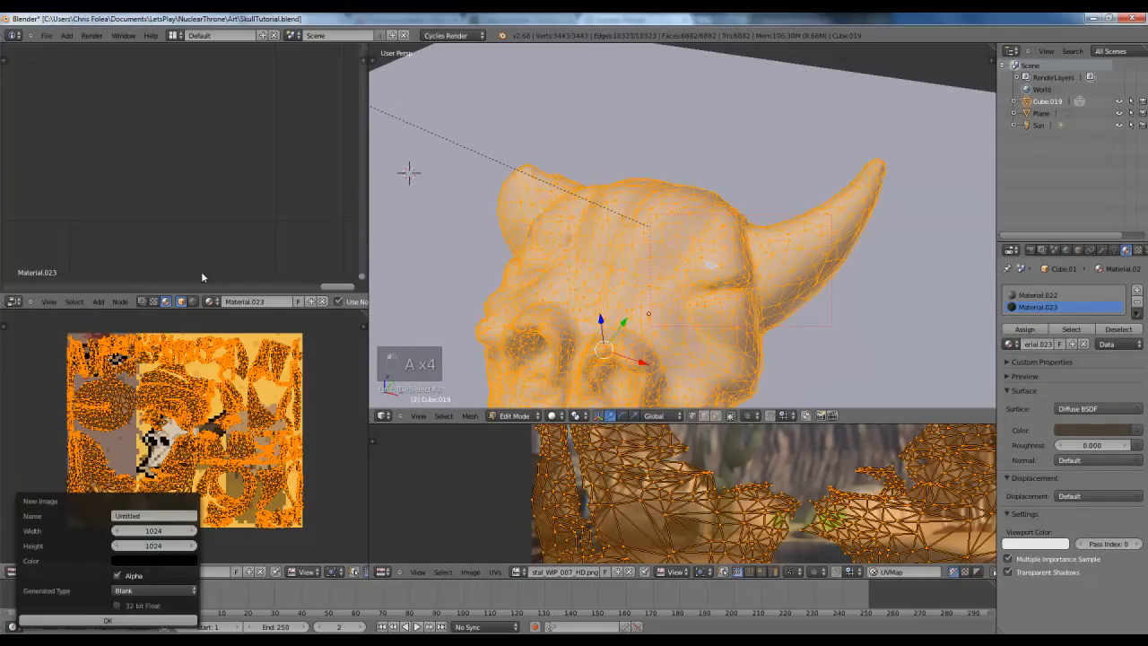
{"action": "left_click", "coordinate": [157, 531]}
{"action": "type", "text": "2048"}
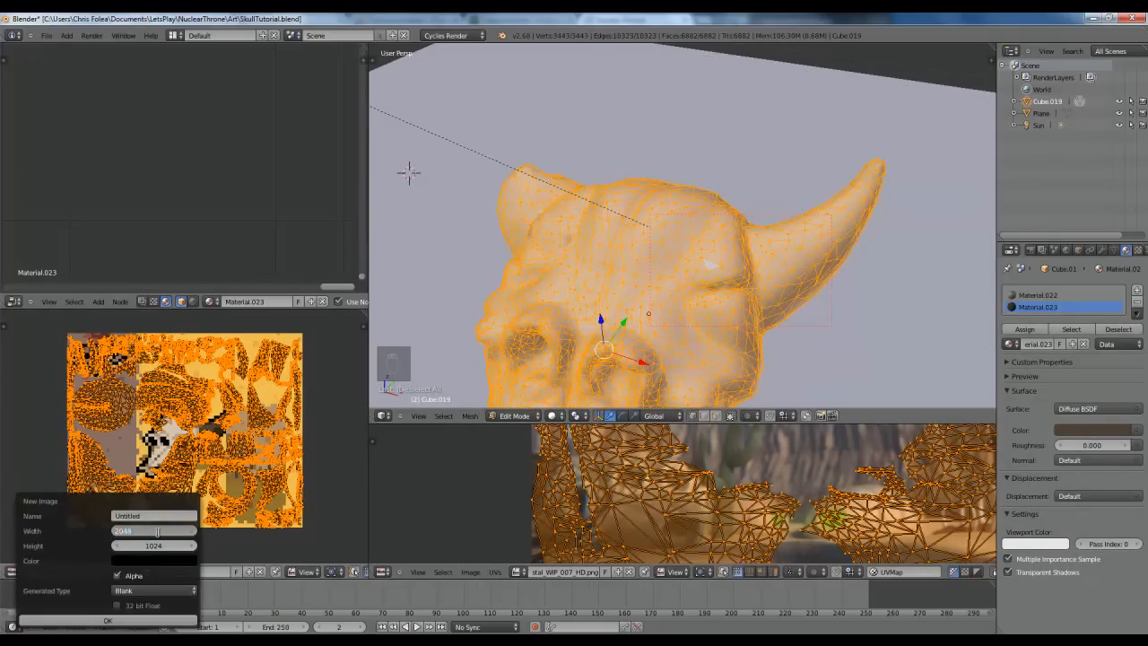
{"action": "key", "text": "Tab"}
{"action": "type", "text": "2048"}
{"action": "key", "text": "Return"}
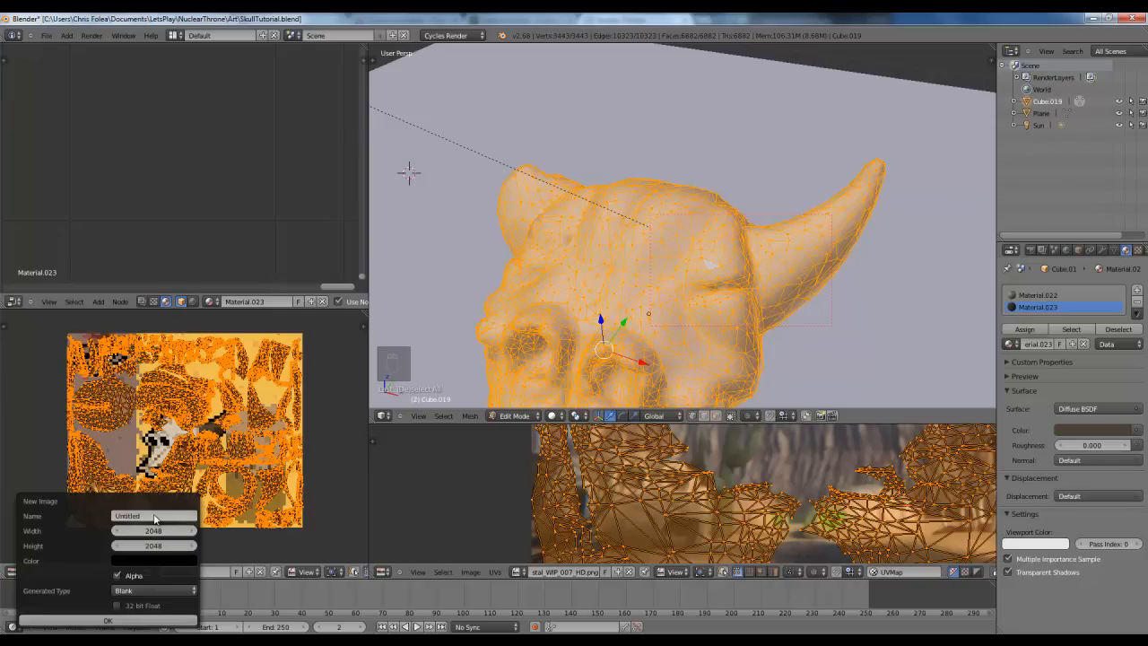
Step: Name the new image HornLines
{"action": "left_click", "coordinate": [154, 517]}
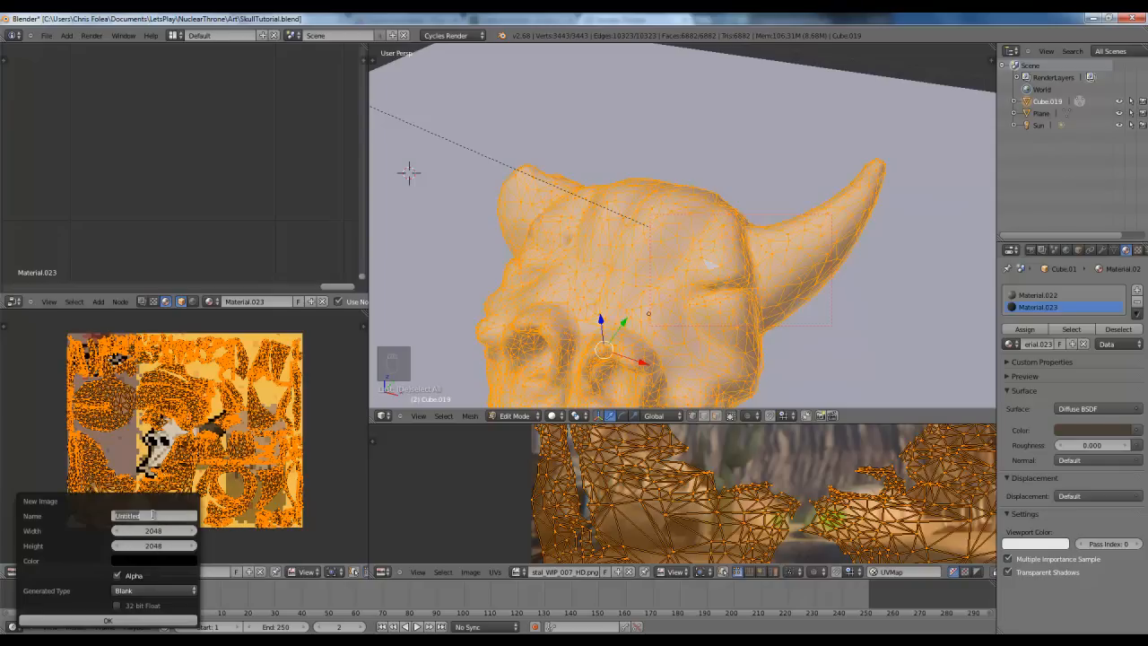
{"action": "key", "text": "BackSpace"}
{"action": "type", "text": "HornLines"}
{"action": "key", "text": "Return"}
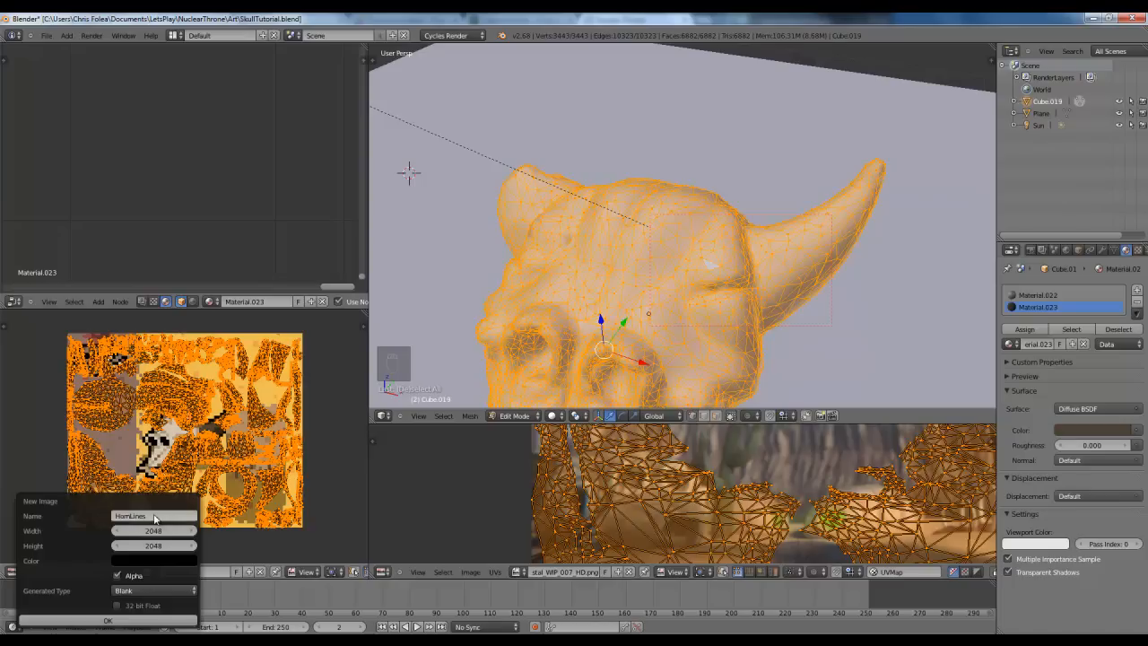
Step: Set the new image's fill color to mid grey with R, G and B at 0.5 and create the image
{"action": "left_click", "coordinate": [142, 562]}
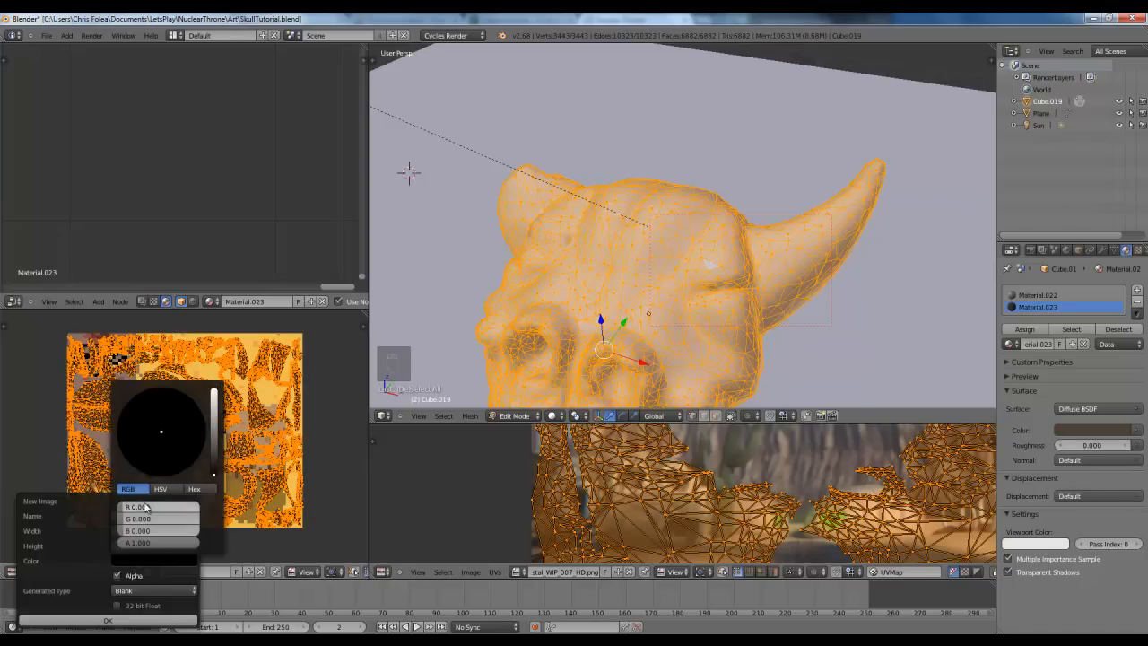
{"action": "left_click", "coordinate": [146, 508]}
{"action": "type", "text": ".5"}
{"action": "key", "text": "Tab"}
{"action": "type", "text": ".5"}
{"action": "key", "text": "Tab"}
{"action": "type", "text": ".5"}
{"action": "key", "text": "Return"}
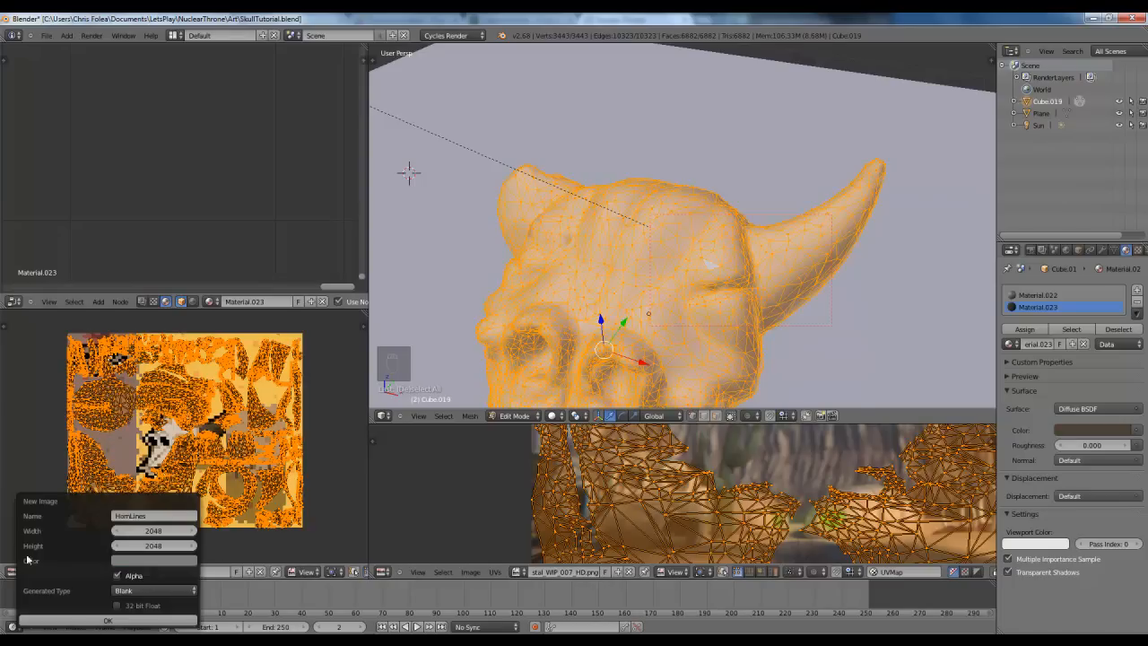
{"action": "left_click", "coordinate": [94, 621]}
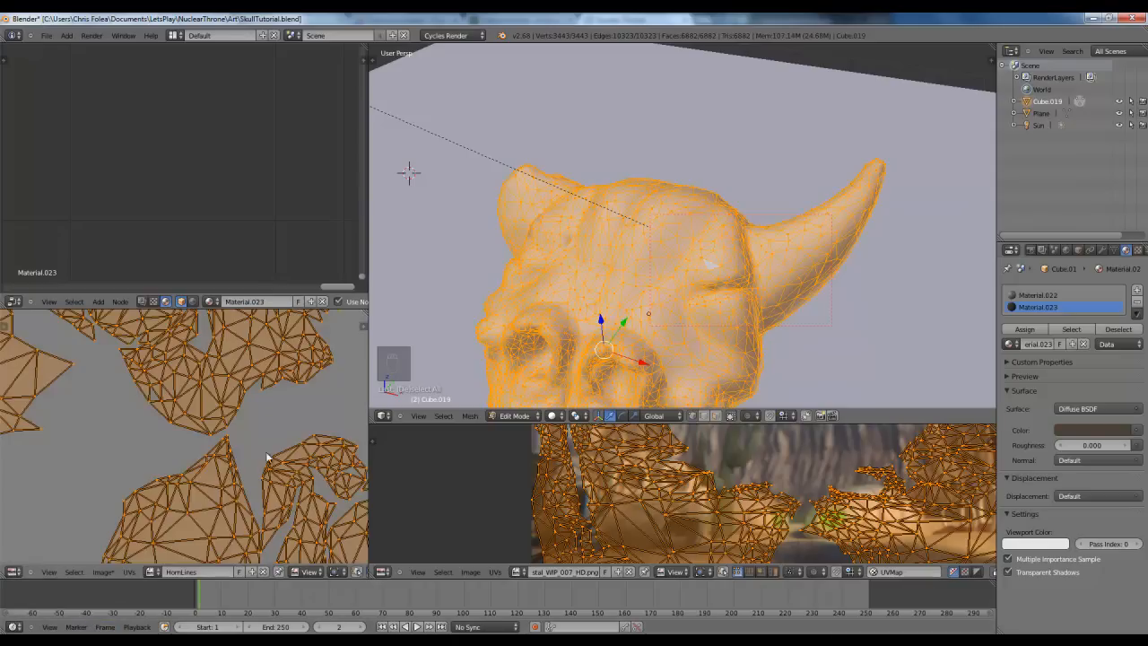
Step: Return to Object Mode, open the 3D view's properties and display the skull with textured viewport shading
{"action": "scroll", "coordinate": [260, 461], "scroll_direction": "down", "scroll_amount": 5}
{"action": "key", "text": "Tab"}
{"action": "middle_click_drag", "start_coordinate": [635, 254], "coordinate": [723, 259]}
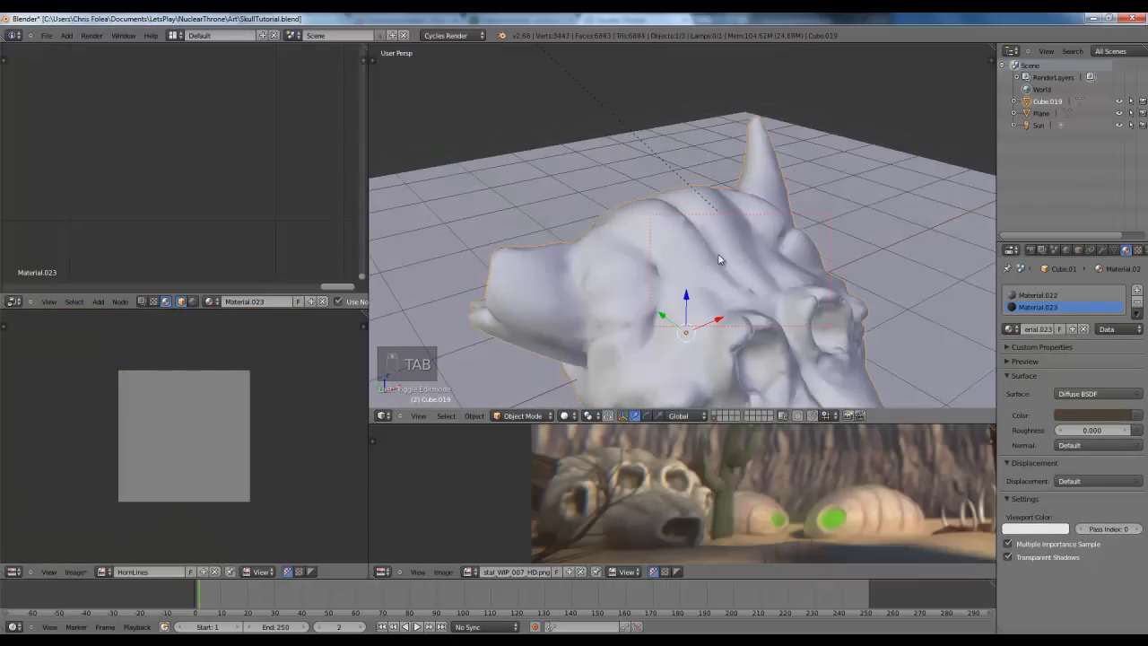
{"action": "scroll", "coordinate": [133, 161], "scroll_direction": "down", "scroll_amount": 3}
{"action": "scroll", "coordinate": [142, 173], "scroll_direction": "down", "scroll_amount": 3}
{"action": "key", "text": "Home"}
{"action": "key", "text": "n"}
{"action": "scroll", "coordinate": [932, 208], "scroll_direction": "down", "scroll_amount": 8}
{"action": "scroll", "coordinate": [910, 229], "scroll_direction": "up", "scroll_amount": 6}
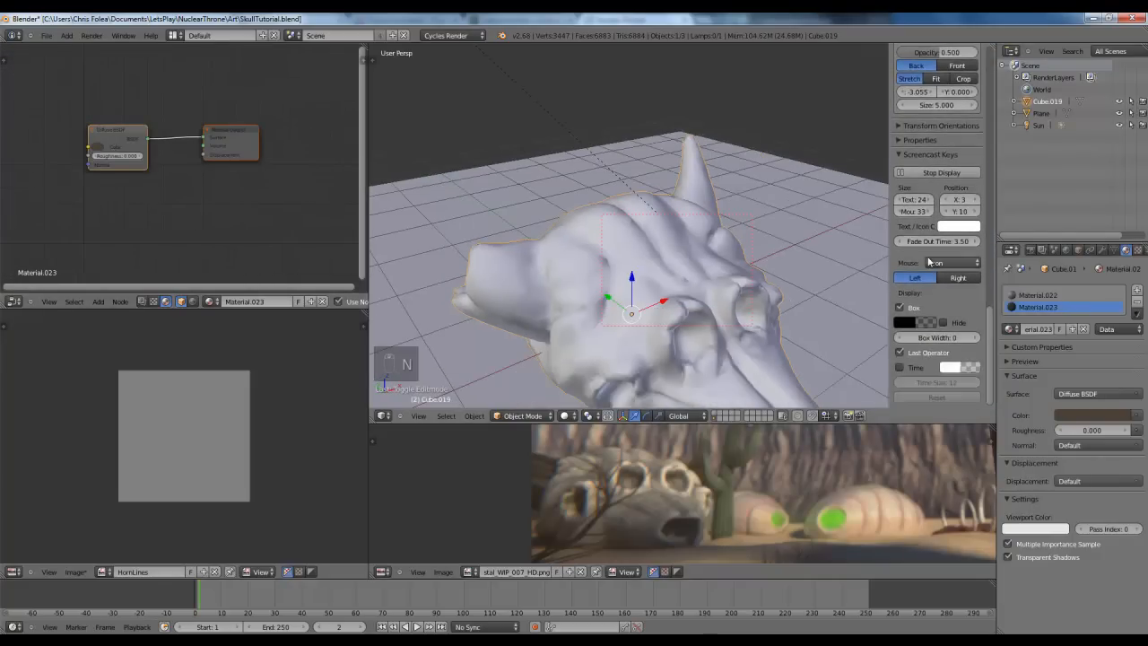
{"action": "scroll", "coordinate": [928, 224], "scroll_direction": "up", "scroll_amount": 5}
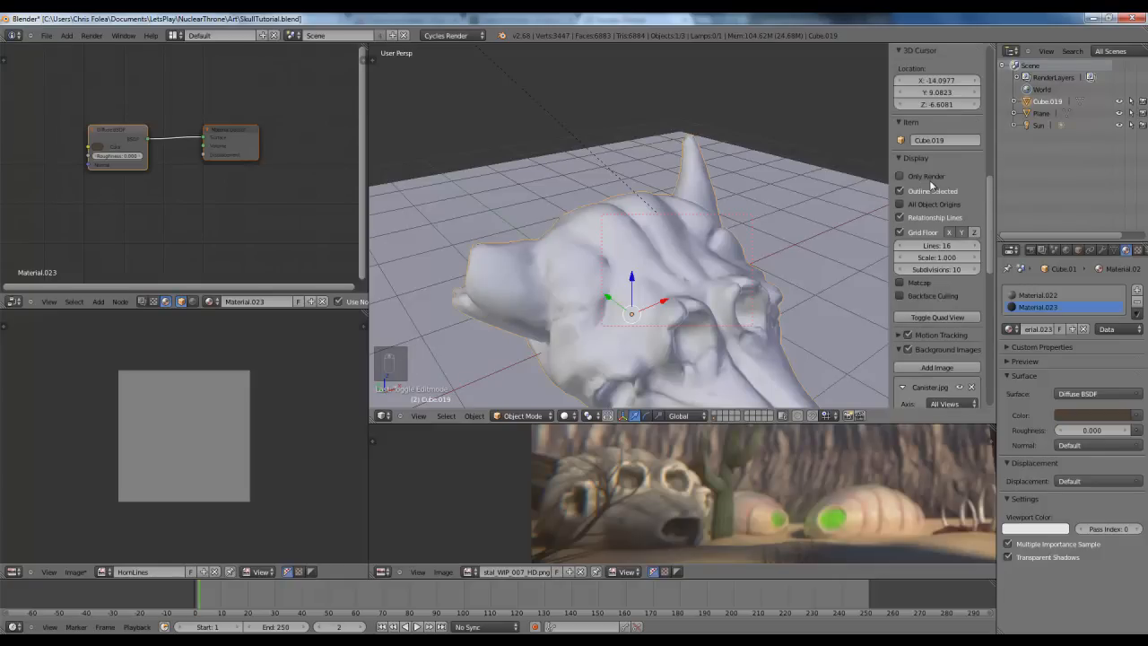
{"action": "key", "text": "alt+z"}
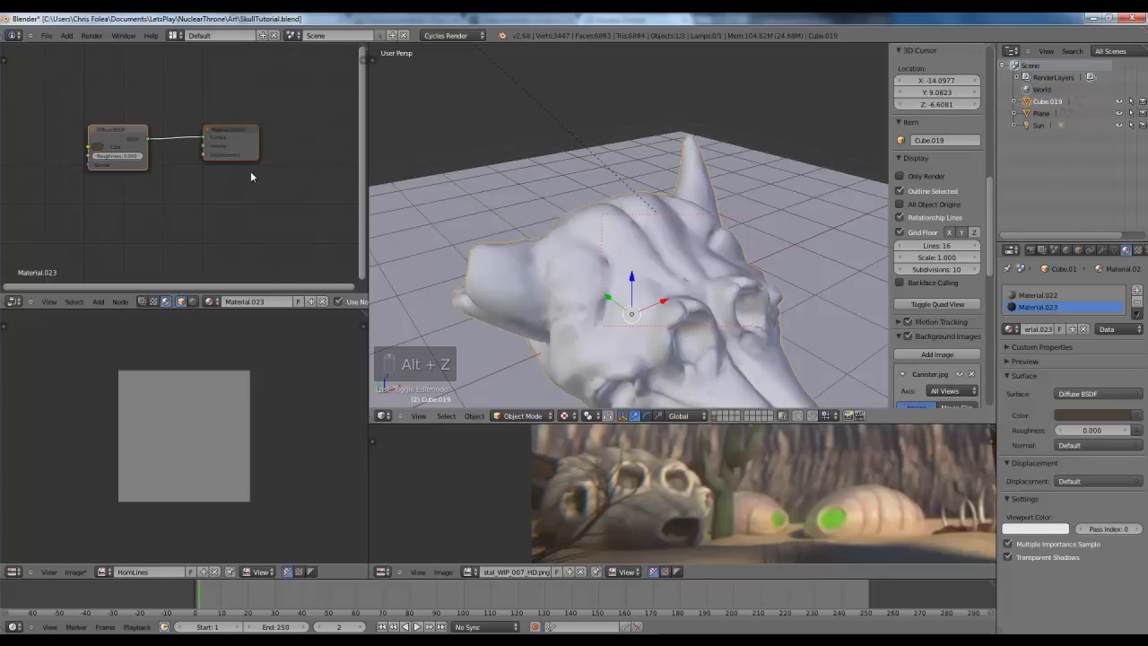
Step: Save the grey image as HornLines.png in the project's Art folder
{"action": "middle_click_drag", "start_coordinate": [246, 173], "coordinate": [309, 151]}
{"action": "scroll", "coordinate": [204, 138], "scroll_direction": "up", "scroll_amount": 1}
{"action": "scroll", "coordinate": [138, 132], "scroll_direction": "up", "scroll_amount": 2}
{"action": "middle_click_drag", "start_coordinate": [111, 169], "coordinate": [171, 211]}
{"action": "left_click", "coordinate": [75, 572]}
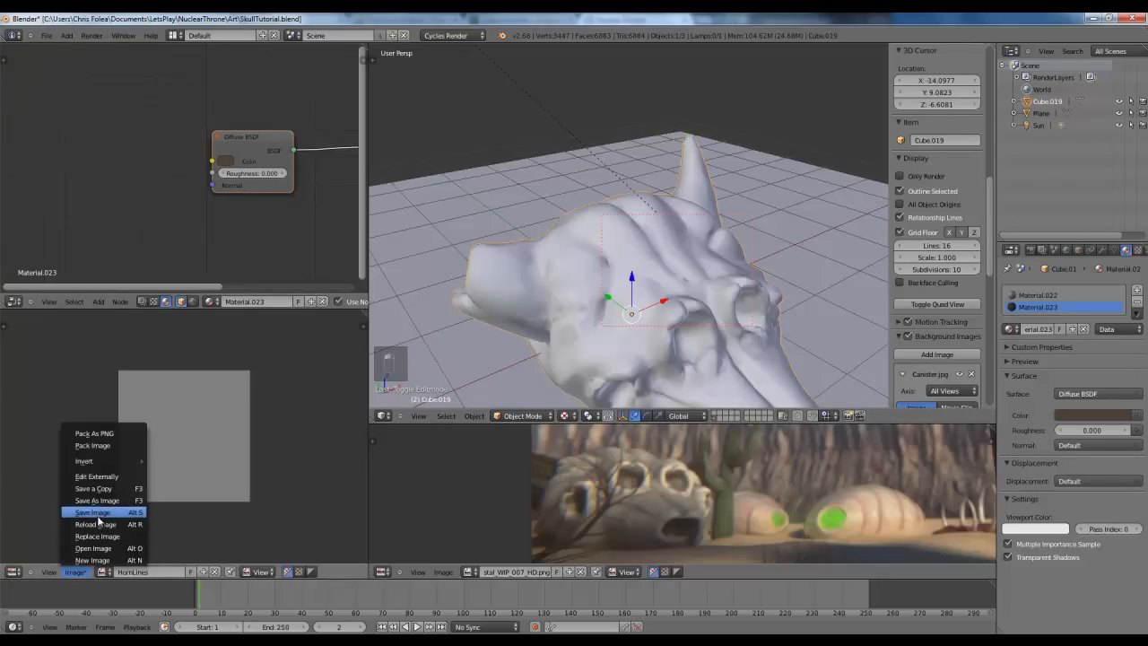
{"action": "left_click", "coordinate": [97, 500]}
{"action": "left_click", "coordinate": [182, 80]}
{"action": "left_click", "coordinate": [1106, 70]}
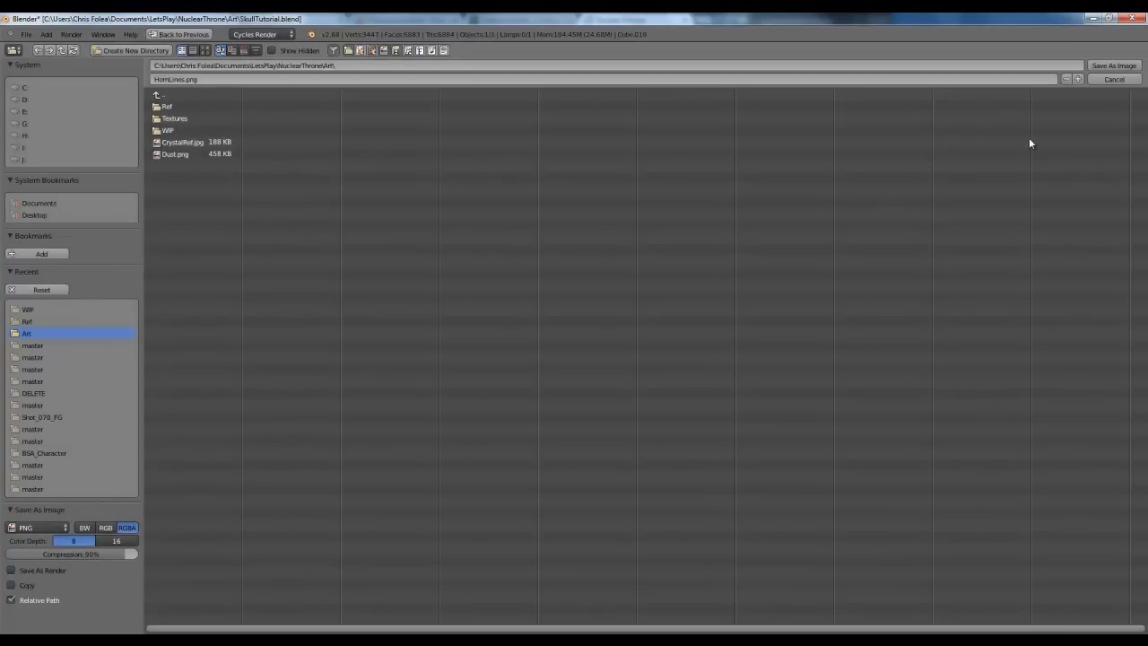
{"action": "left_click", "coordinate": [1115, 68]}
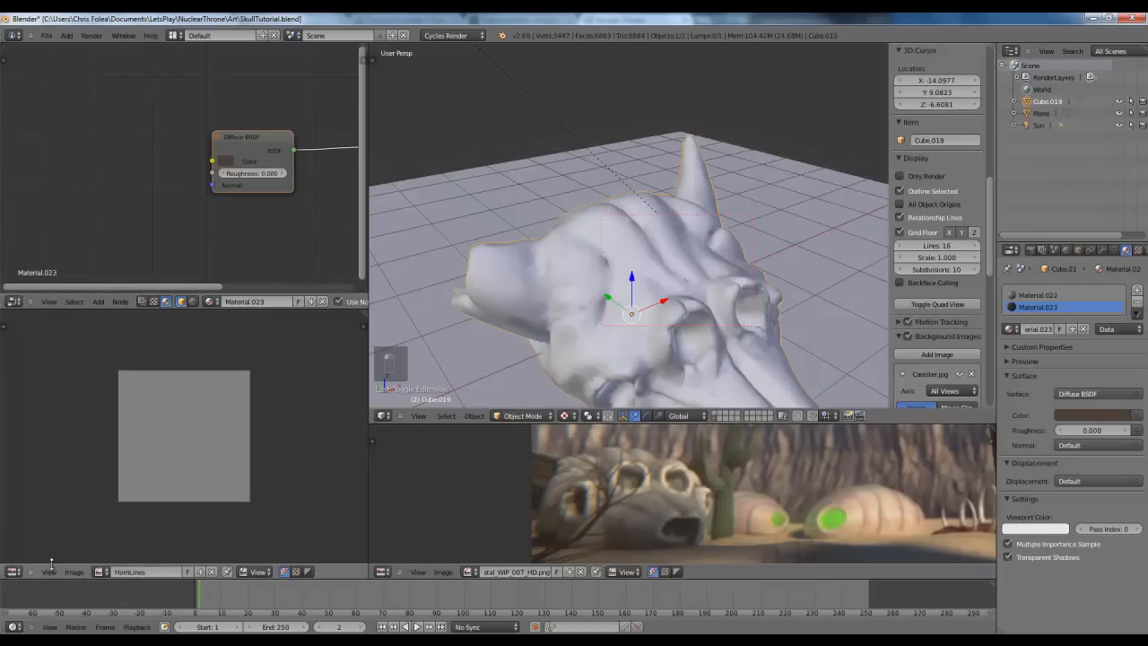
Step: Move the Diffuse BSDF node up, add an Image Texture node below it and assign the HornLines image
{"action": "scroll", "coordinate": [159, 162], "scroll_direction": "up", "scroll_amount": 1}
{"action": "scroll", "coordinate": [71, 180], "scroll_direction": "down", "scroll_amount": 4}
{"action": "mouse_move", "coordinate": [143, 176]}
{"action": "middle_mouse_down"}
{"action": "mouse_move", "coordinate": [56, 170]}
{"action": "mouse_move", "coordinate": [132, 192]}
{"action": "middle_mouse_up"}
{"action": "key", "text": "g"}
{"action": "left_click", "coordinate": [177, 95]}
{"action": "key", "text": "shift+a"}
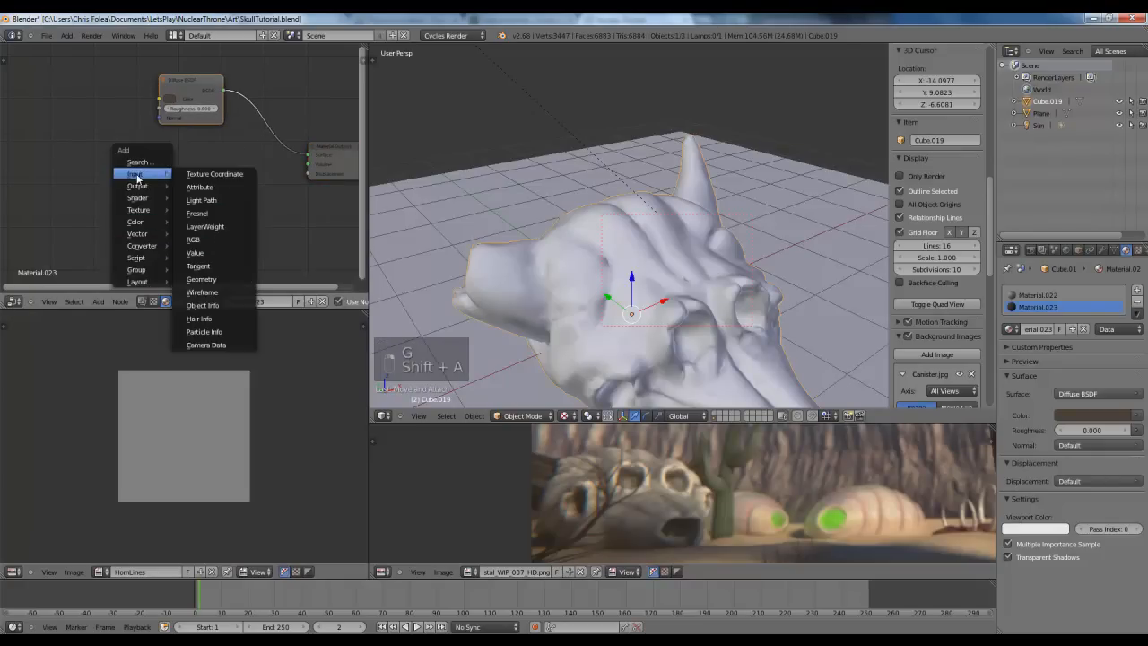
{"action": "mouse_move", "coordinate": [139, 213]}
{"action": "left_click", "coordinate": [207, 210]}
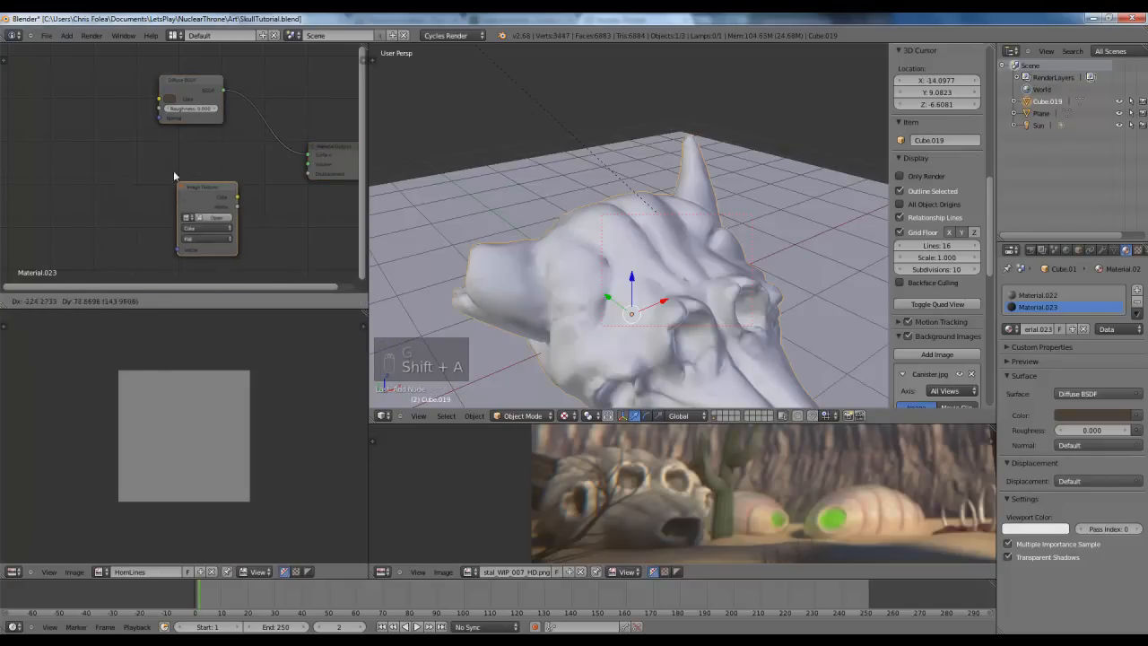
{"action": "left_click", "coordinate": [188, 192]}
{"action": "left_click", "coordinate": [188, 192]}
{"action": "double_click", "coordinate": [182, 166]}
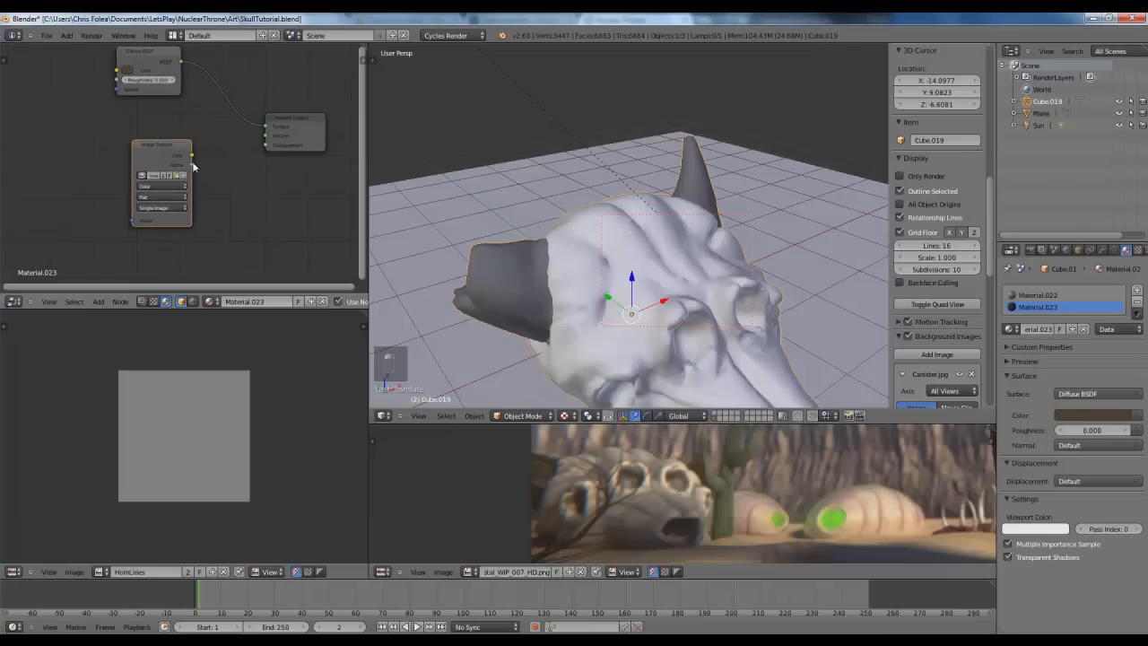
Step: Connect the Image Texture's Color output to the Material Output's Displacement input
{"action": "left_click_drag", "start_coordinate": [191, 155], "coordinate": [267, 144]}
{"action": "middle_click_drag", "start_coordinate": [592, 287], "coordinate": [646, 282]}
{"action": "scroll", "coordinate": [604, 269], "scroll_direction": "up", "scroll_amount": 3}
{"action": "key", "text": "g"}
{"action": "right_click", "coordinate": [168, 129]}
{"action": "middle_click_drag", "start_coordinate": [503, 209], "coordinate": [497, 259]}
Step: Preview the horn in Material viewport shading and return to Texture shading
{"action": "left_click", "coordinate": [564, 415]}
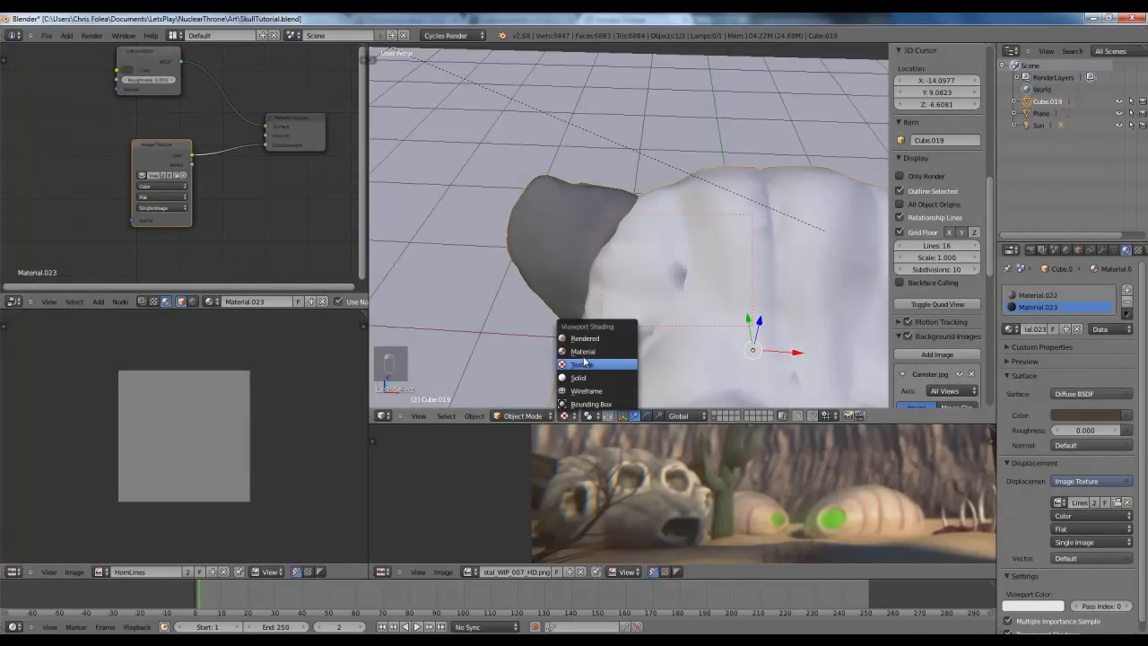
{"action": "left_click", "coordinate": [585, 352]}
{"action": "mouse_move", "coordinate": [594, 275]}
{"action": "middle_mouse_down"}
{"action": "mouse_move", "coordinate": [590, 313]}
{"action": "mouse_move", "coordinate": [581, 265]}
{"action": "middle_mouse_up"}
{"action": "scroll", "coordinate": [576, 320], "scroll_direction": "up", "scroll_amount": 2}
{"action": "left_click", "coordinate": [565, 415]}
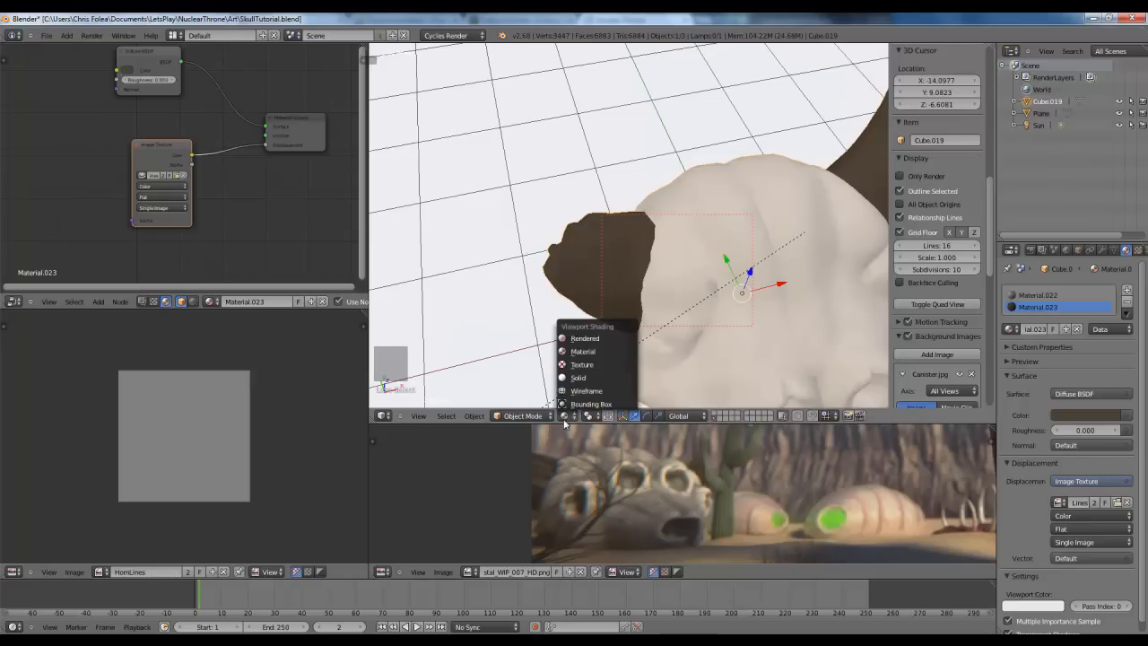
{"action": "left_click", "coordinate": [583, 365]}
{"action": "middle_click_drag", "start_coordinate": [614, 315], "coordinate": [644, 273]}
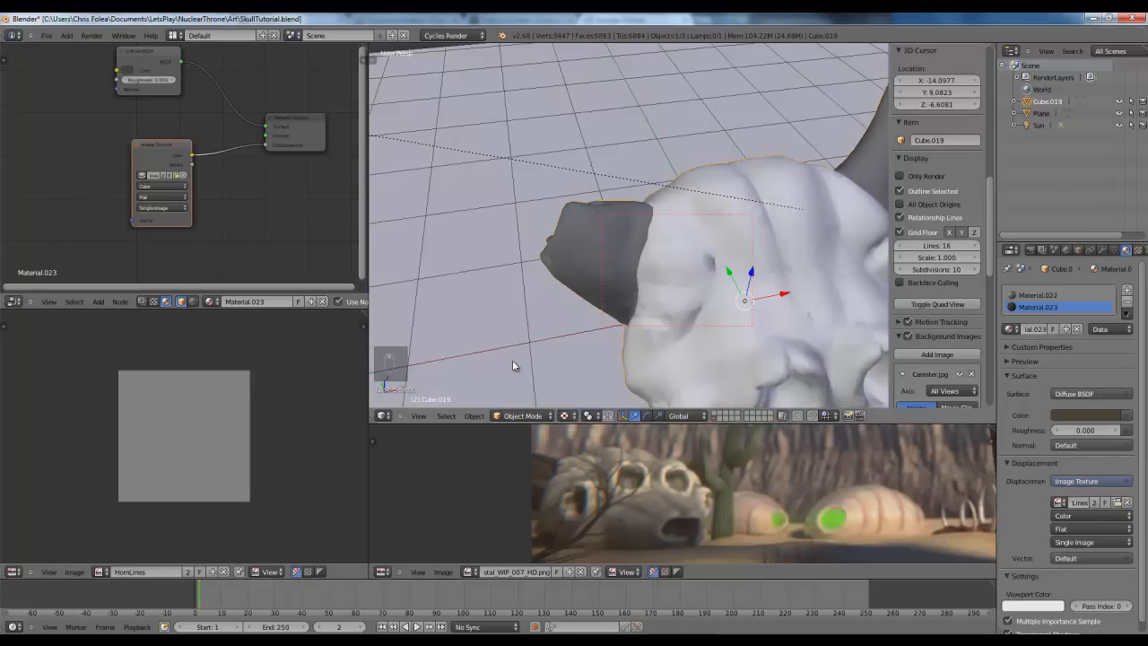
Step: Put the skull into Texture Paint mode, show the brush settings and maximize the 3D view around the broken horn
{"action": "left_click", "coordinate": [523, 415]}
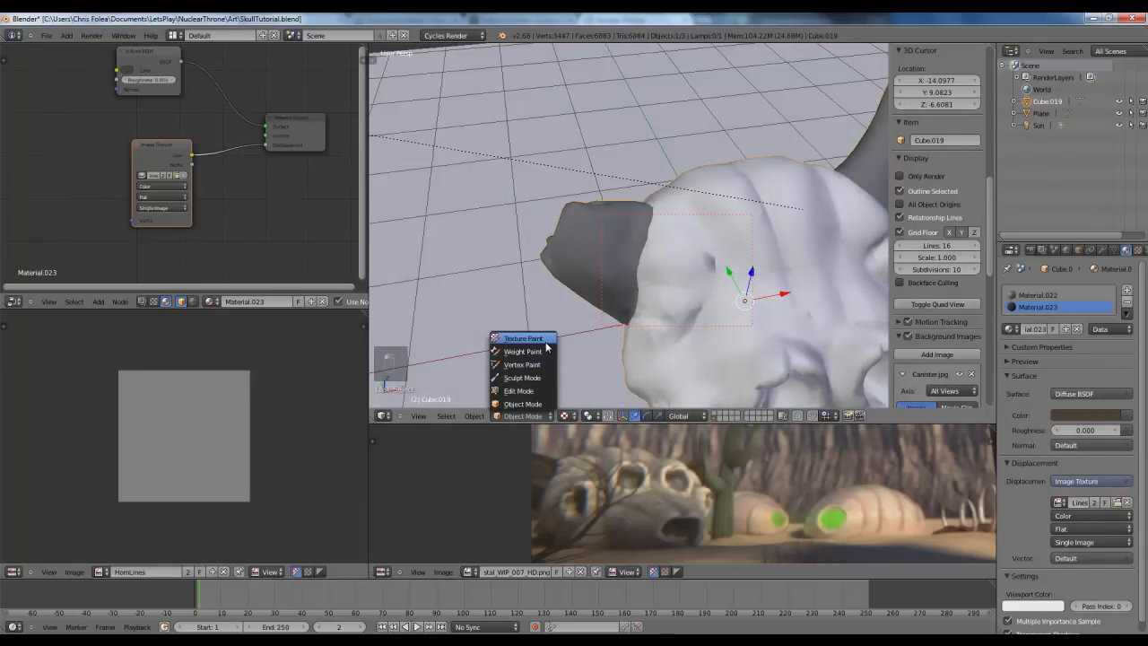
{"action": "left_click", "coordinate": [543, 339]}
{"action": "scroll", "coordinate": [543, 240], "scroll_direction": "up", "scroll_amount": 4}
{"action": "key", "text": "t"}
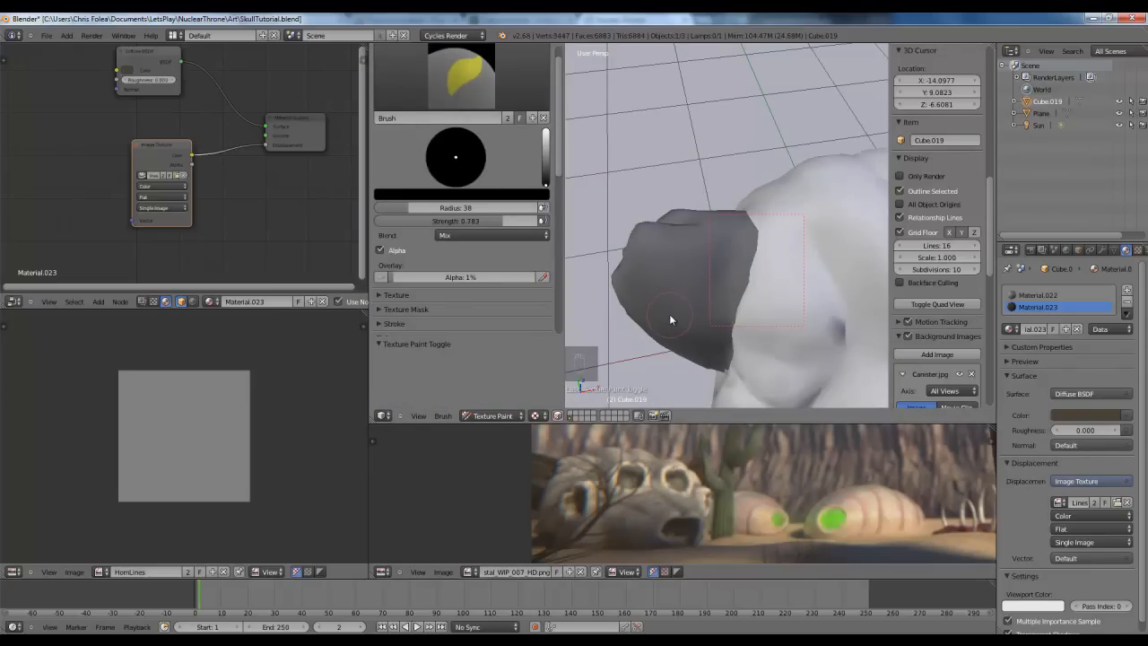
{"action": "key", "text": "ctrl+Up"}
{"action": "scroll", "coordinate": [669, 315], "scroll_direction": "down", "scroll_amount": 3}
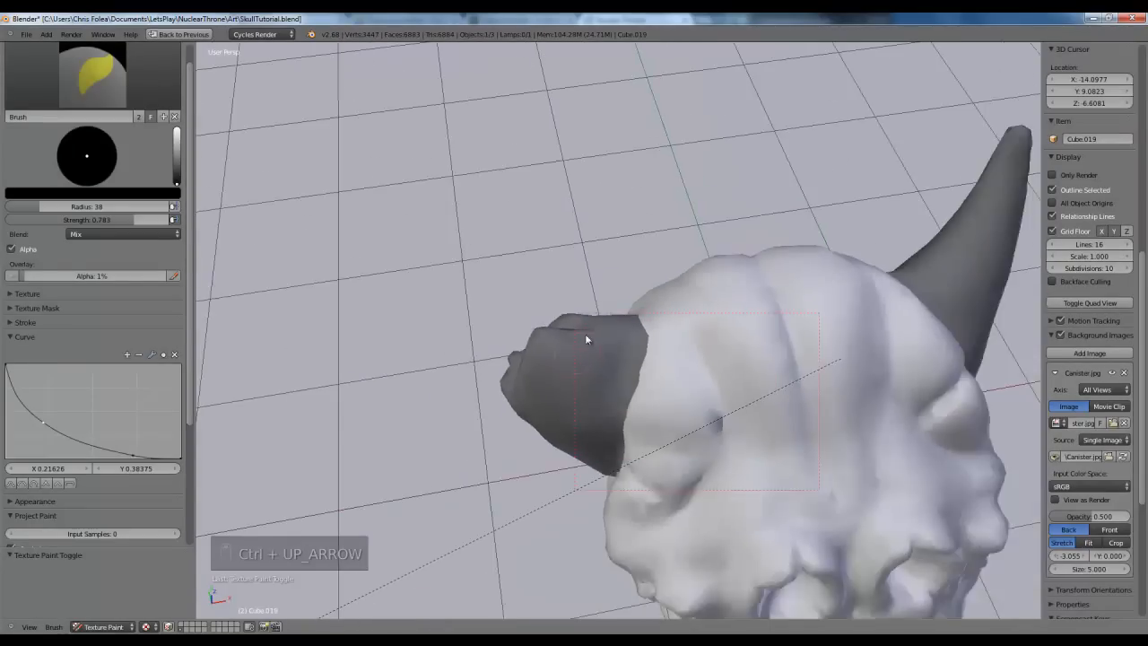
{"action": "scroll", "coordinate": [581, 342], "scroll_direction": "up", "scroll_amount": 2}
Step: Undo the test stroke on the broken horn and set the brush strength to 0.2
{"action": "mouse_move", "coordinate": [590, 390]}
{"action": "left_mouse_down"}
{"action": "mouse_move", "coordinate": [523, 364]}
{"action": "mouse_move", "coordinate": [609, 394]}
{"action": "left_mouse_up"}
{"action": "key", "text": "ctrl+z"}
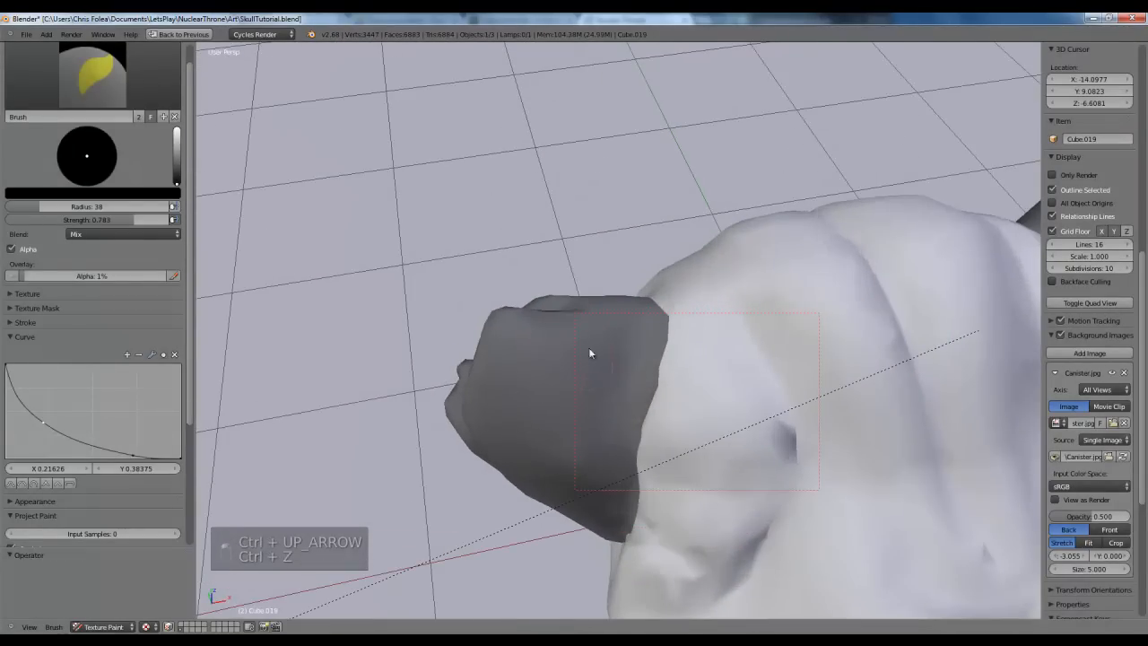
{"action": "left_click", "coordinate": [79, 223]}
{"action": "type", "text": ".2"}
{"action": "key", "text": "Return"}
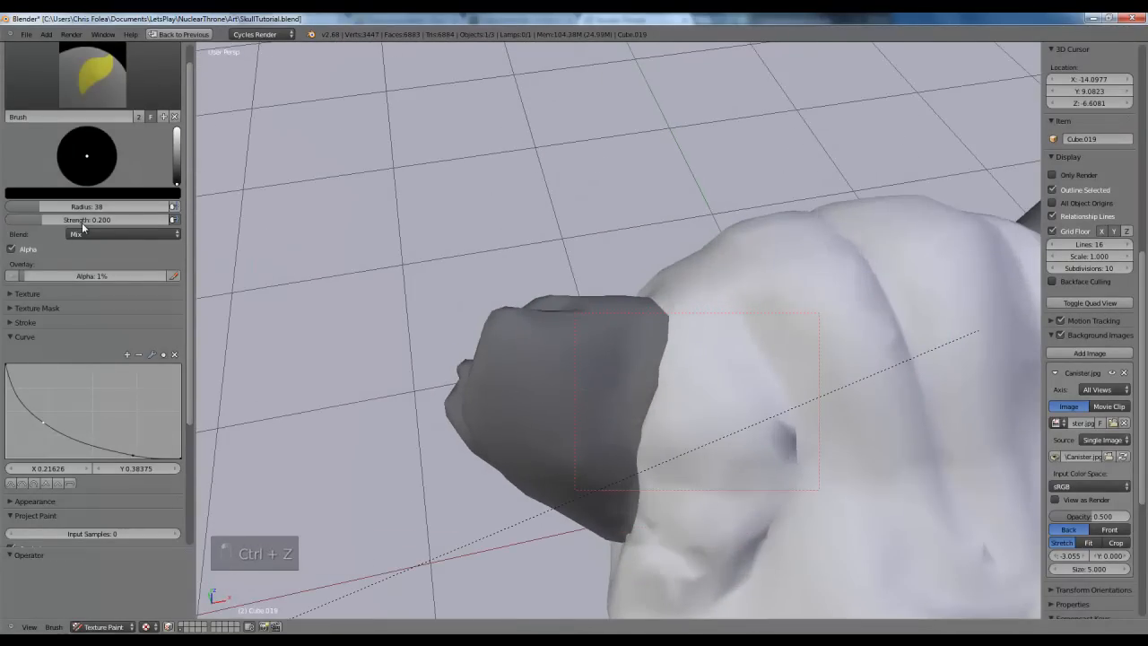
Step: Paint broad, soft black lines lengthwise on the broken horn, covering its front, back and underside
{"action": "left_click_drag", "start_coordinate": [625, 423], "coordinate": [475, 382]}
{"action": "middle_click_drag", "start_coordinate": [642, 365], "coordinate": [648, 466]}
{"action": "middle_click_drag", "start_coordinate": [550, 479], "coordinate": [707, 362]}
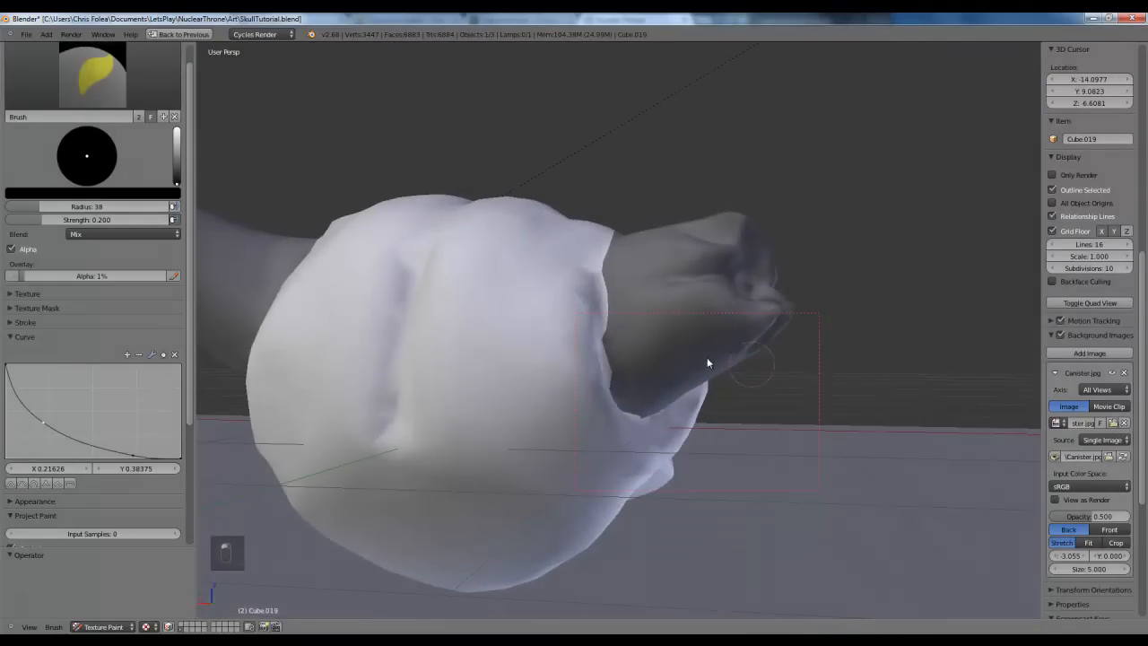
{"action": "middle_click_drag", "start_coordinate": [626, 387], "coordinate": [650, 276]}
{"action": "middle_click_drag", "start_coordinate": [713, 306], "coordinate": [686, 326]}
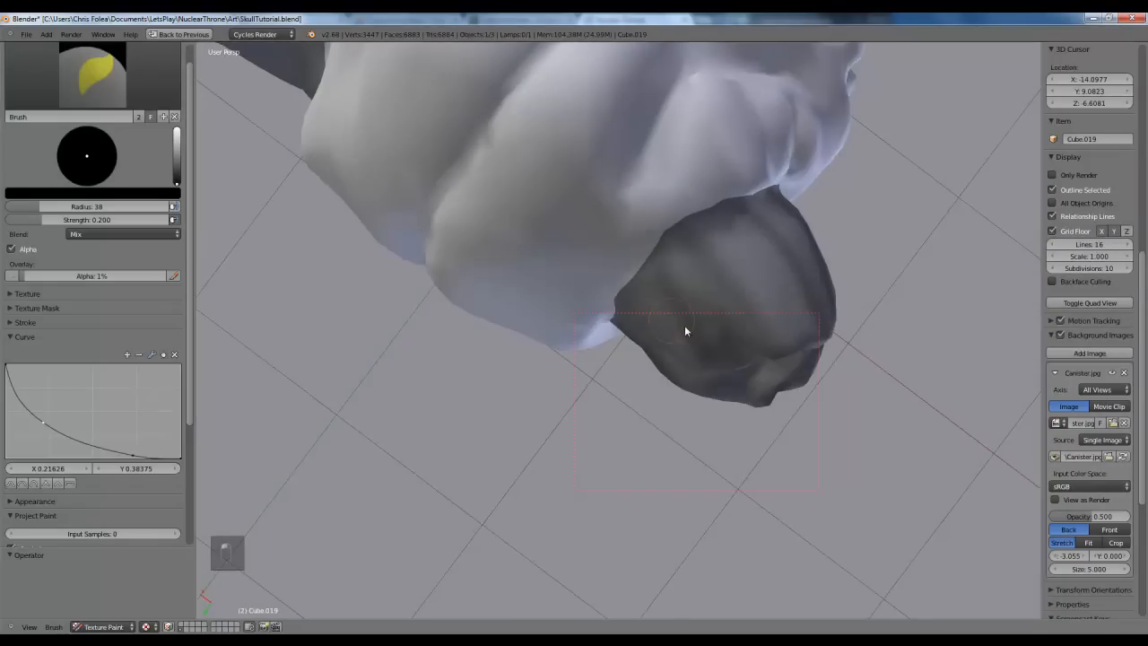
{"action": "middle_click_drag", "start_coordinate": [774, 293], "coordinate": [709, 315]}
Step: Reduce the brush radius to 12 and paint thin dark grooves along the broken horn from base to tip
{"action": "key", "text": "f"}
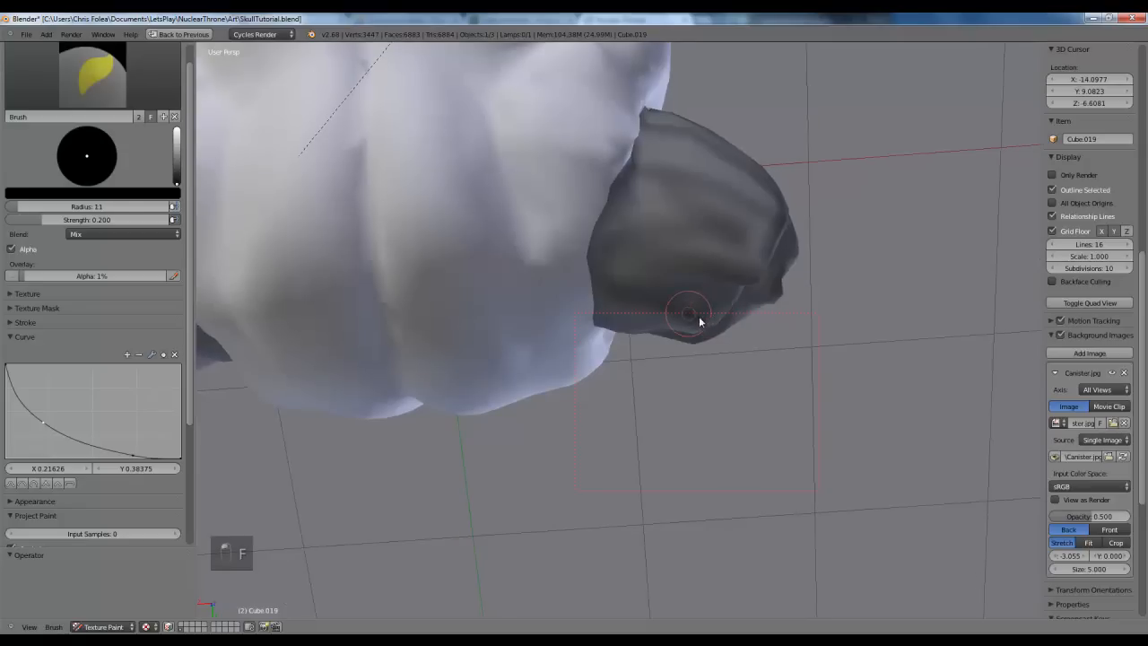
{"action": "left_click", "coordinate": [700, 312]}
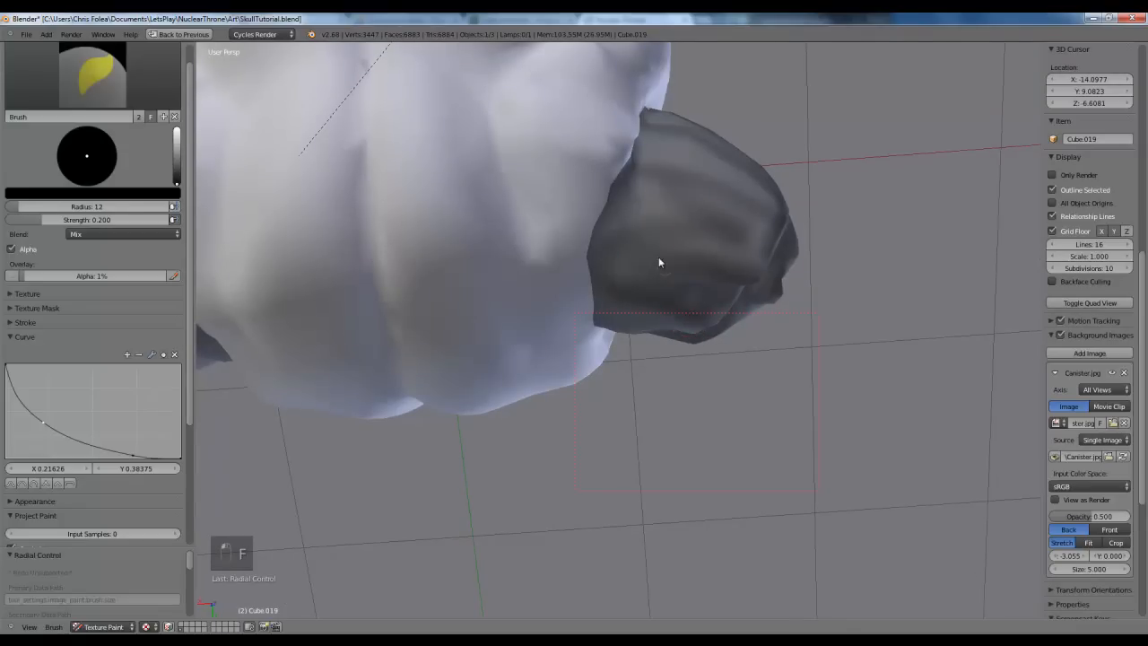
{"action": "left_click_drag", "start_coordinate": [636, 234], "coordinate": [736, 260]}
{"action": "left_click_drag", "start_coordinate": [656, 160], "coordinate": [764, 210]}
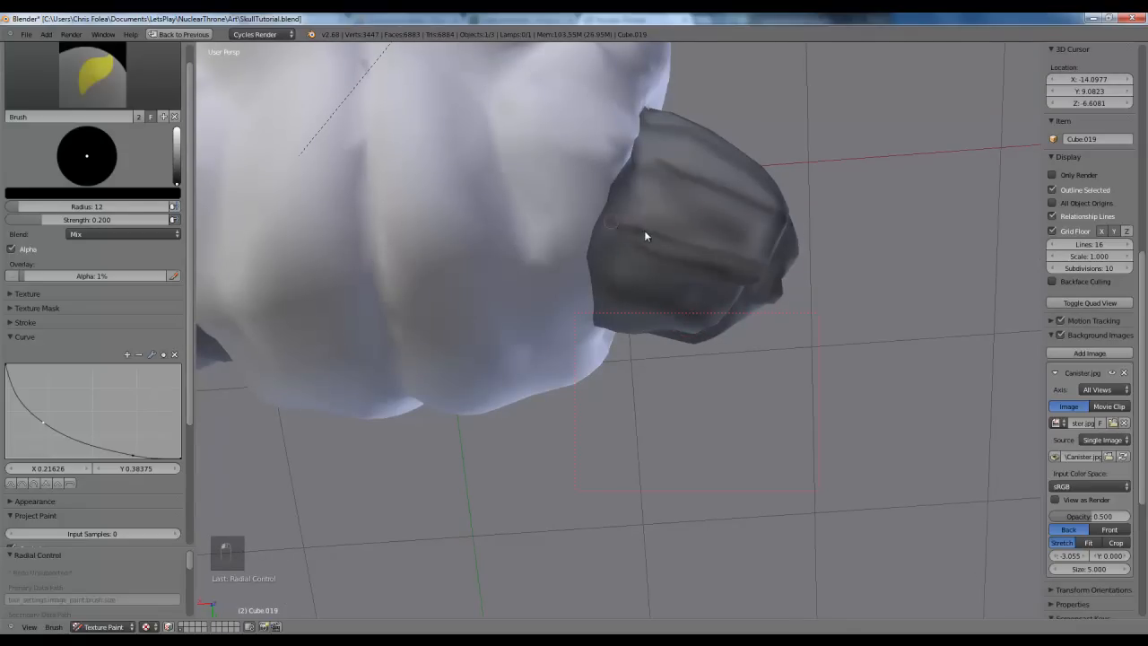
{"action": "middle_click_drag", "start_coordinate": [655, 259], "coordinate": [500, 318]}
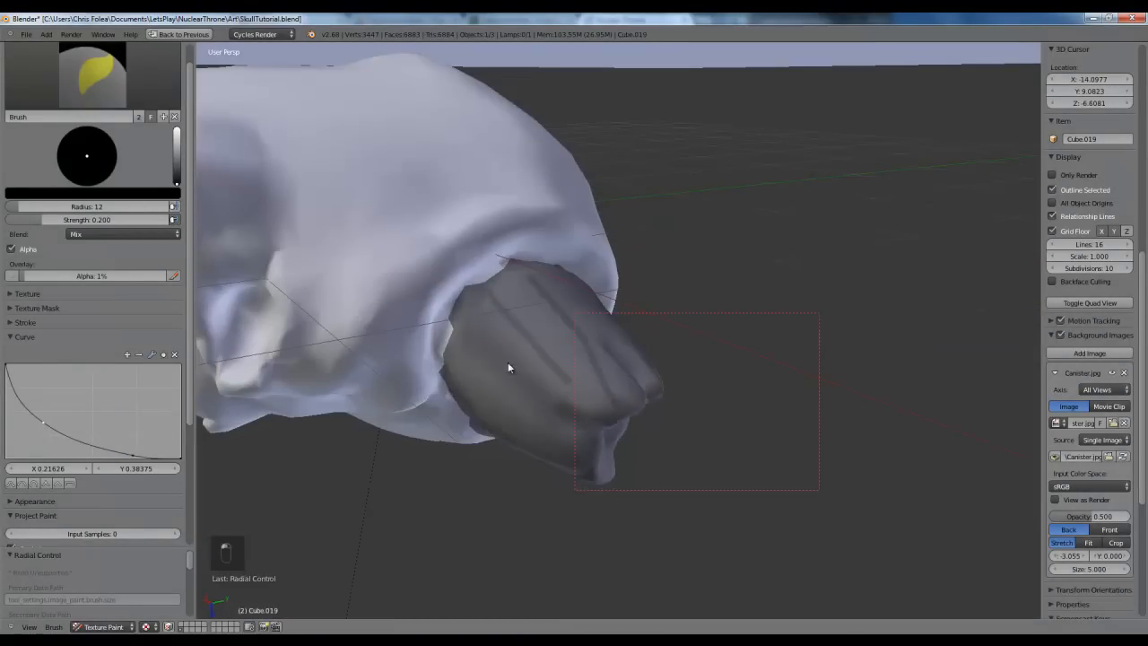
Step: Return to Object Mode, select the ground plane and hide it
{"action": "middle_click_drag", "start_coordinate": [594, 456], "coordinate": [579, 520]}
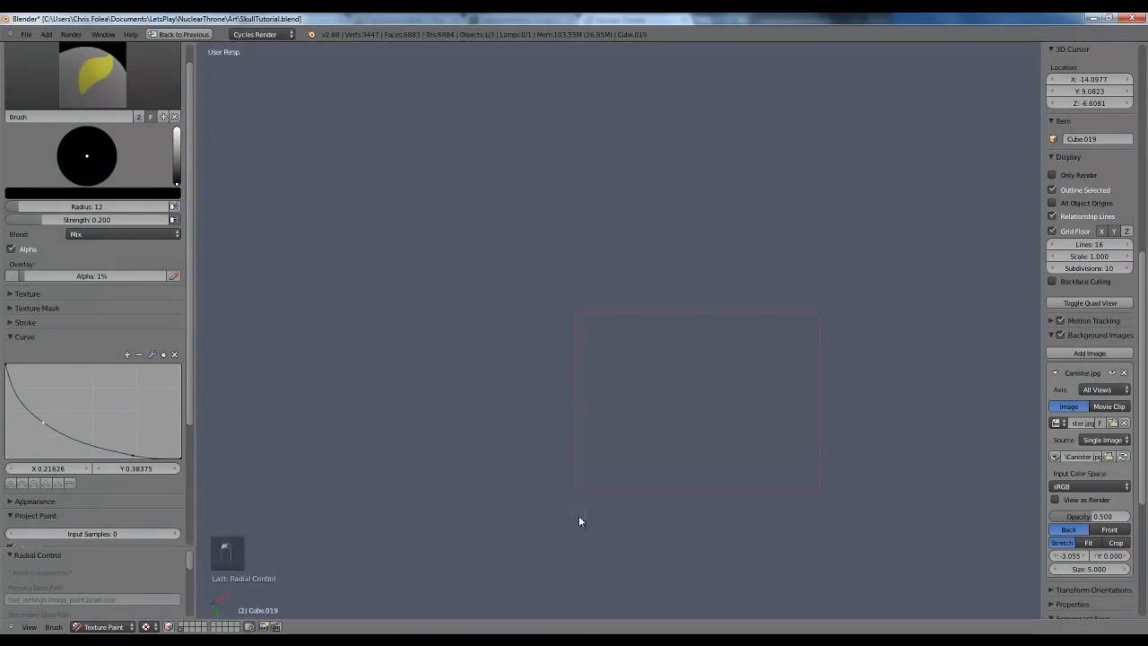
{"action": "mouse_move", "coordinate": [592, 454]}
{"action": "middle_mouse_down"}
{"action": "mouse_move", "coordinate": [572, 290]}
{"action": "mouse_move", "coordinate": [571, 378]}
{"action": "mouse_move", "coordinate": [502, 448]}
{"action": "middle_mouse_up"}
{"action": "left_click", "coordinate": [103, 625]}
{"action": "left_click", "coordinate": [103, 613]}
{"action": "scroll", "coordinate": [397, 431], "scroll_direction": "down", "scroll_amount": 3}
{"action": "right_click", "coordinate": [400, 351]}
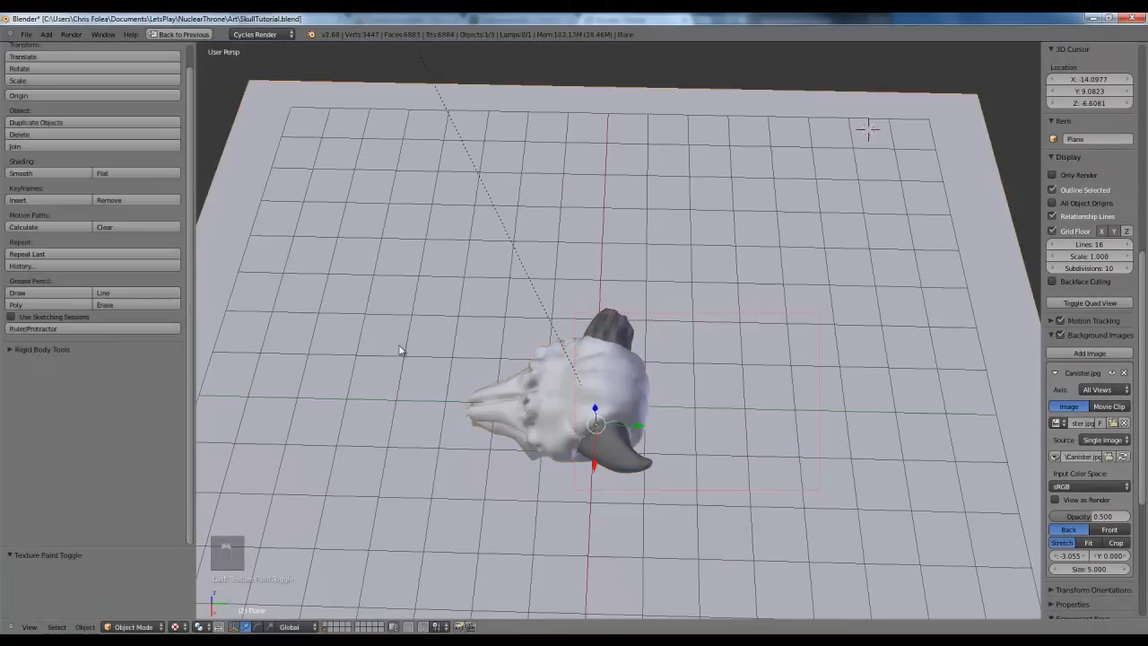
{"action": "scroll", "coordinate": [400, 353], "scroll_direction": "down", "scroll_amount": 5}
{"action": "middle_click_drag", "start_coordinate": [584, 461], "coordinate": [613, 389]}
{"action": "scroll", "coordinate": [628, 384], "scroll_direction": "up", "scroll_amount": 5}
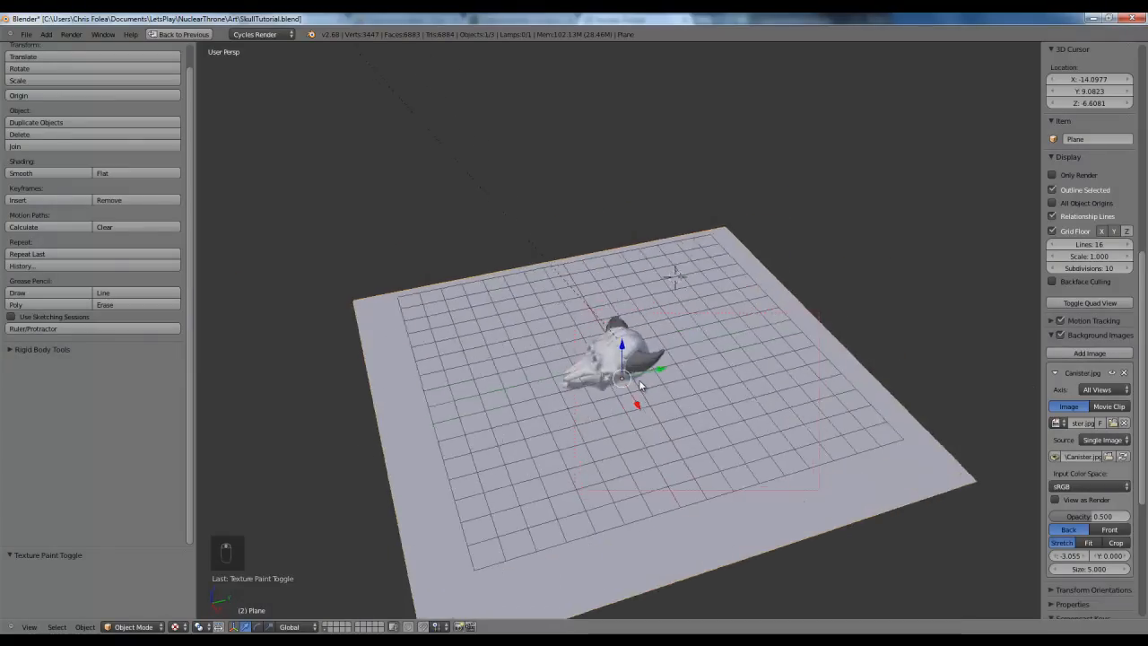
{"action": "key", "text": "h"}
Step: Select the skull and switch it back to Texture Paint mode
{"action": "scroll", "coordinate": [643, 390], "scroll_direction": "up", "scroll_amount": 4}
{"action": "right_click", "coordinate": [643, 390]}
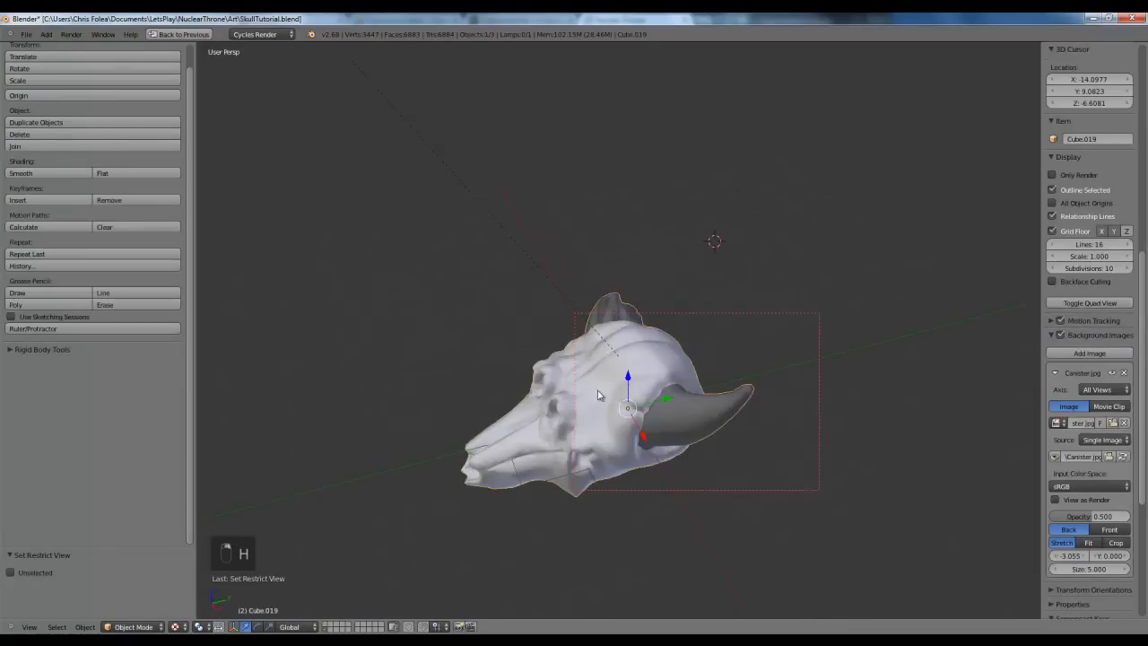
{"action": "middle_click_drag", "start_coordinate": [643, 390], "coordinate": [538, 395]}
{"action": "left_click", "coordinate": [175, 626]}
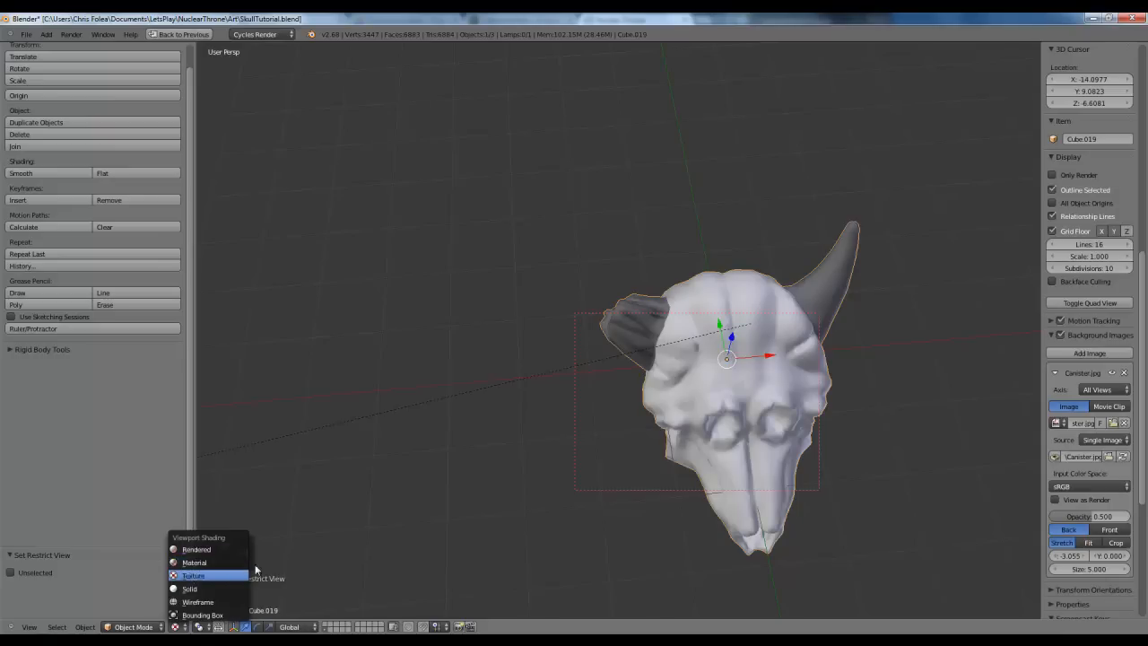
{"action": "left_click", "coordinate": [133, 626]}
{"action": "left_click", "coordinate": [133, 549]}
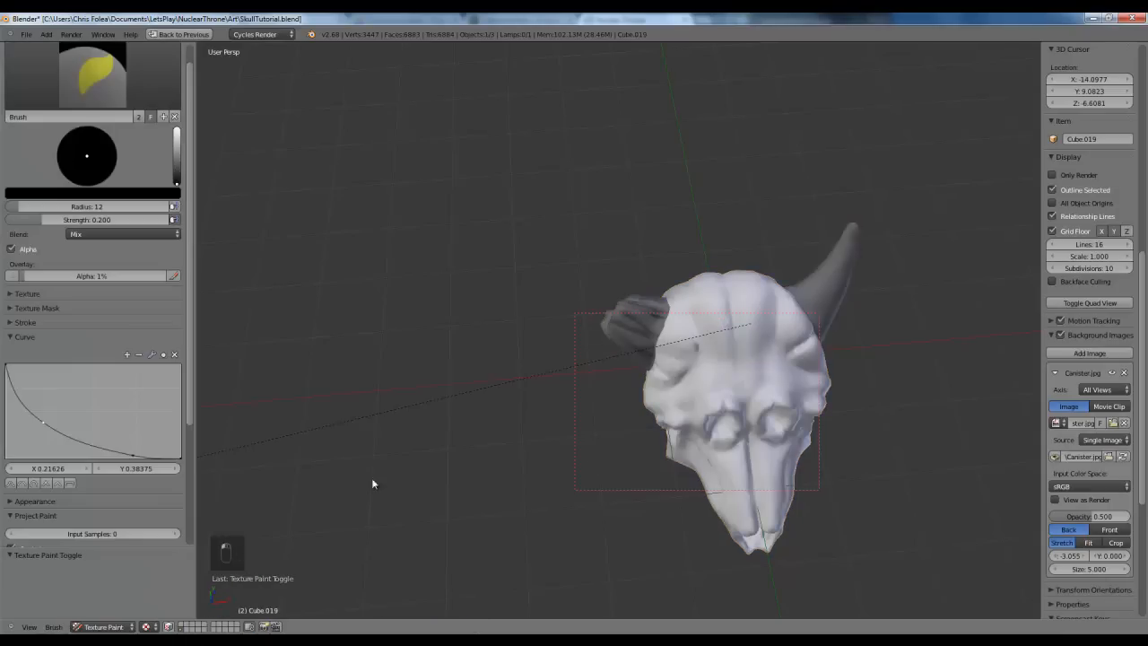
{"action": "scroll", "coordinate": [596, 369], "scroll_direction": "up", "scroll_amount": 5}
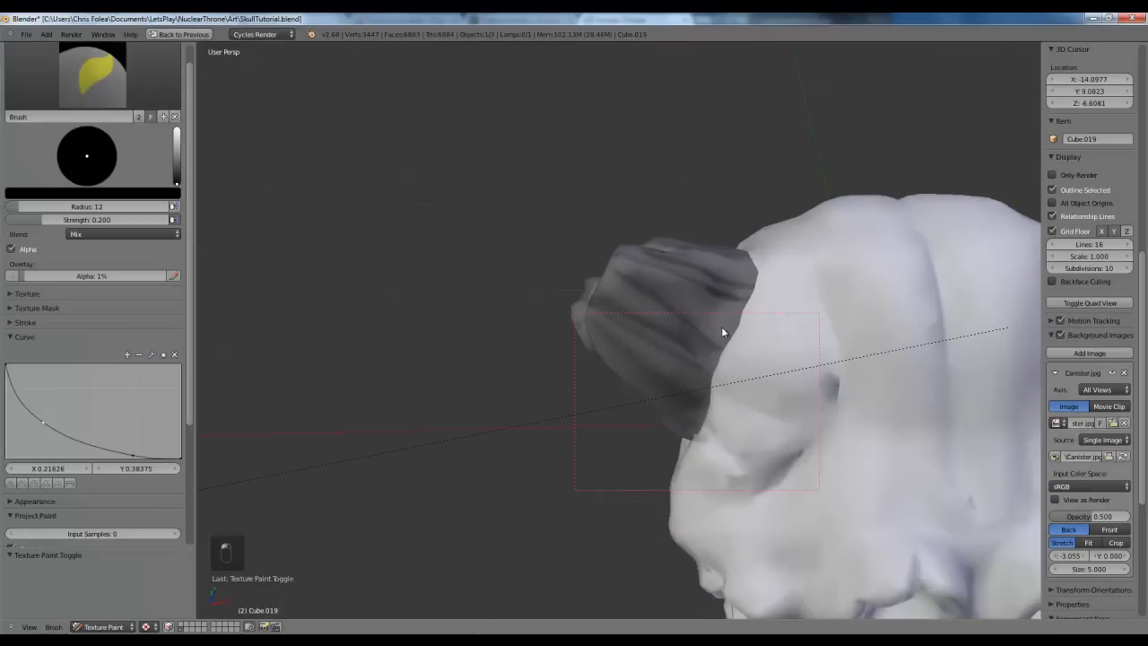
Step: Enlarge the brush radius to 44 and darken the hollow at the broken horn's snapped end
{"action": "middle_click_drag", "start_coordinate": [599, 260], "coordinate": [731, 375]}
{"action": "key", "text": "f"}
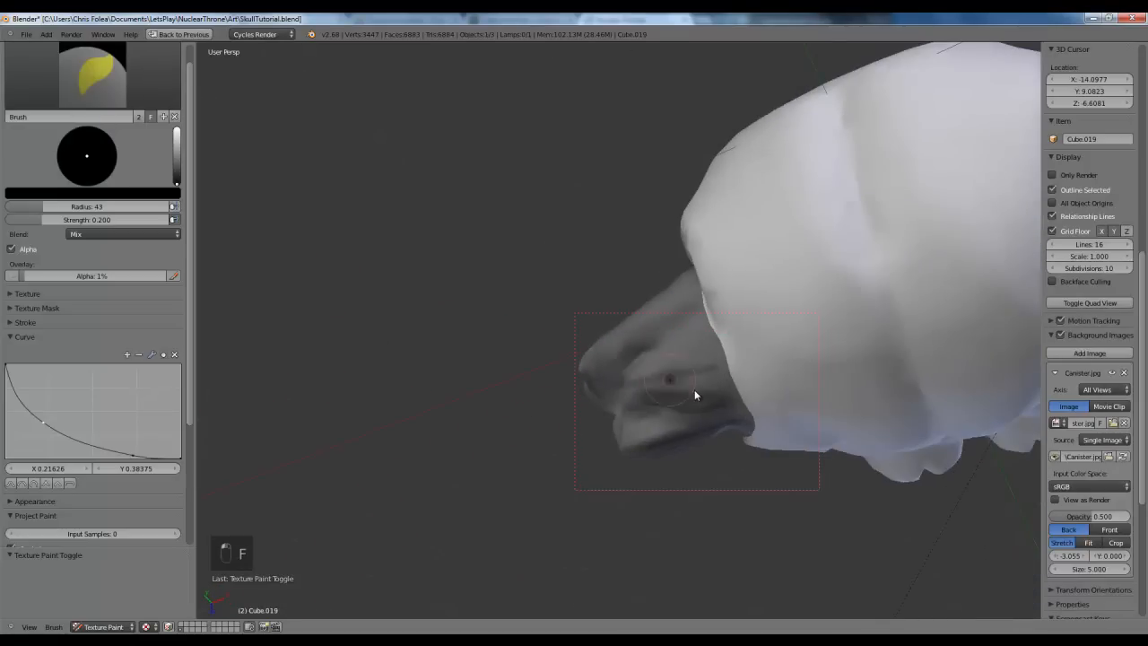
{"action": "left_click", "coordinate": [640, 394]}
{"action": "left_click_drag", "start_coordinate": [574, 376], "coordinate": [638, 361]}
{"action": "middle_click_drag", "start_coordinate": [669, 358], "coordinate": [636, 425]}
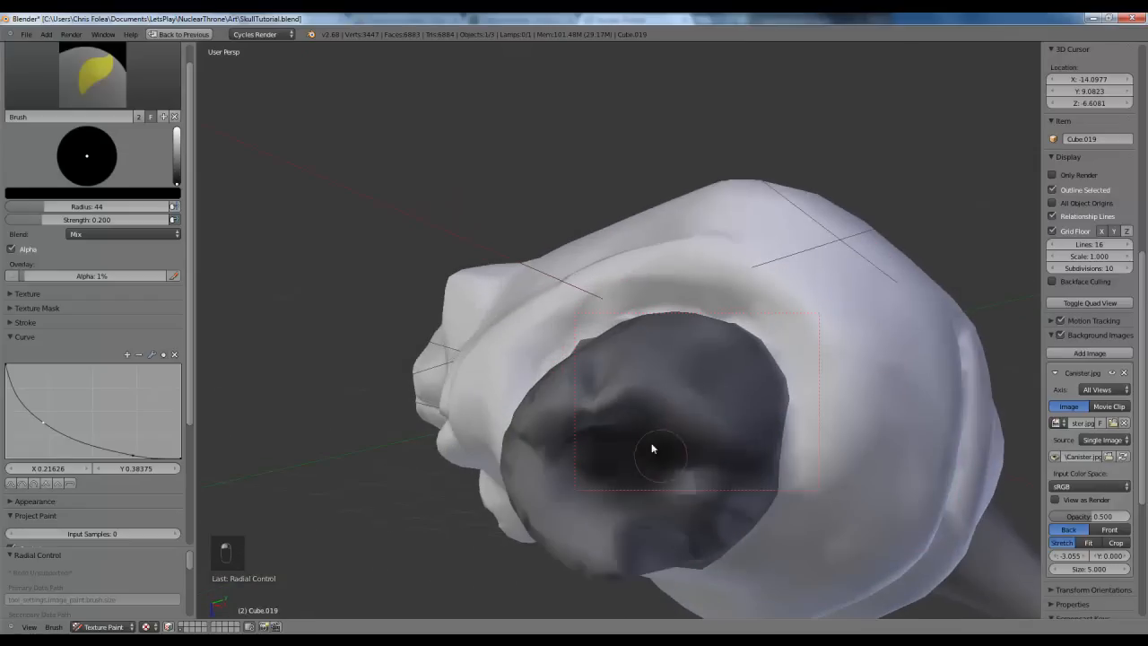
{"action": "middle_click_drag", "start_coordinate": [646, 461], "coordinate": [684, 248]}
Step: Paint dark lengthwise grooves all around the broken horn, running from its base to the snapped end
{"action": "mouse_move", "coordinate": [691, 192]}
{"action": "left_mouse_down"}
{"action": "mouse_move", "coordinate": [735, 288]}
{"action": "mouse_move", "coordinate": [601, 434]}
{"action": "left_mouse_up"}
{"action": "mouse_move", "coordinate": [602, 434]}
{"action": "middle_mouse_down"}
{"action": "mouse_move", "coordinate": [700, 391]}
{"action": "mouse_move", "coordinate": [447, 318]}
{"action": "middle_mouse_up"}
{"action": "left_click_drag", "start_coordinate": [438, 352], "coordinate": [606, 435]}
{"action": "left_click_drag", "start_coordinate": [454, 257], "coordinate": [650, 401]}
{"action": "mouse_move", "coordinate": [650, 401]}
{"action": "middle_mouse_down"}
{"action": "mouse_move", "coordinate": [585, 359]}
{"action": "mouse_move", "coordinate": [502, 387]}
{"action": "mouse_move", "coordinate": [425, 381]}
{"action": "middle_mouse_up"}
{"action": "mouse_move", "coordinate": [412, 291]}
{"action": "left_mouse_down"}
{"action": "mouse_move", "coordinate": [528, 346]}
{"action": "mouse_move", "coordinate": [578, 408]}
{"action": "mouse_move", "coordinate": [498, 459]}
{"action": "mouse_move", "coordinate": [592, 485]}
{"action": "left_mouse_up"}
{"action": "mouse_move", "coordinate": [592, 484]}
{"action": "middle_mouse_down"}
{"action": "mouse_move", "coordinate": [564, 401]}
{"action": "mouse_move", "coordinate": [573, 422]}
{"action": "middle_mouse_up"}
{"action": "left_click_drag", "start_coordinate": [475, 292], "coordinate": [625, 359]}
{"action": "left_click_drag", "start_coordinate": [516, 309], "coordinate": [646, 352]}
{"action": "middle_click_drag", "start_coordinate": [510, 351], "coordinate": [475, 213]}
{"action": "mouse_move", "coordinate": [453, 194]}
{"action": "left_mouse_down"}
{"action": "mouse_move", "coordinate": [531, 281]}
{"action": "mouse_move", "coordinate": [391, 205]}
{"action": "mouse_move", "coordinate": [509, 289]}
{"action": "left_mouse_up"}
{"action": "mouse_move", "coordinate": [509, 288]}
{"action": "middle_mouse_down"}
{"action": "mouse_move", "coordinate": [556, 242]}
{"action": "mouse_move", "coordinate": [526, 354]}
{"action": "mouse_move", "coordinate": [619, 405]}
{"action": "middle_mouse_up"}
{"action": "mouse_move", "coordinate": [771, 322]}
{"action": "left_mouse_down"}
{"action": "mouse_move", "coordinate": [669, 404]}
{"action": "mouse_move", "coordinate": [729, 402]}
{"action": "left_mouse_up"}
{"action": "middle_click_drag", "start_coordinate": [773, 311], "coordinate": [637, 310]}
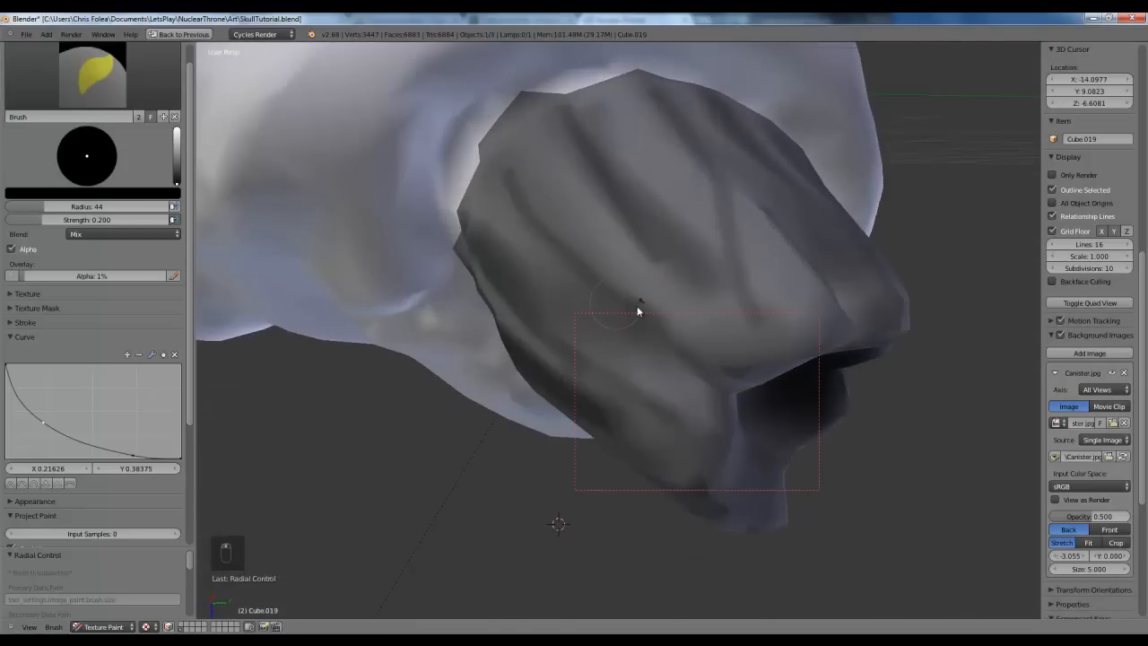
Step: Switch to the Soften brush and enlarge its radius to 140
{"action": "left_click", "coordinate": [97, 89]}
{"action": "left_click", "coordinate": [237, 146]}
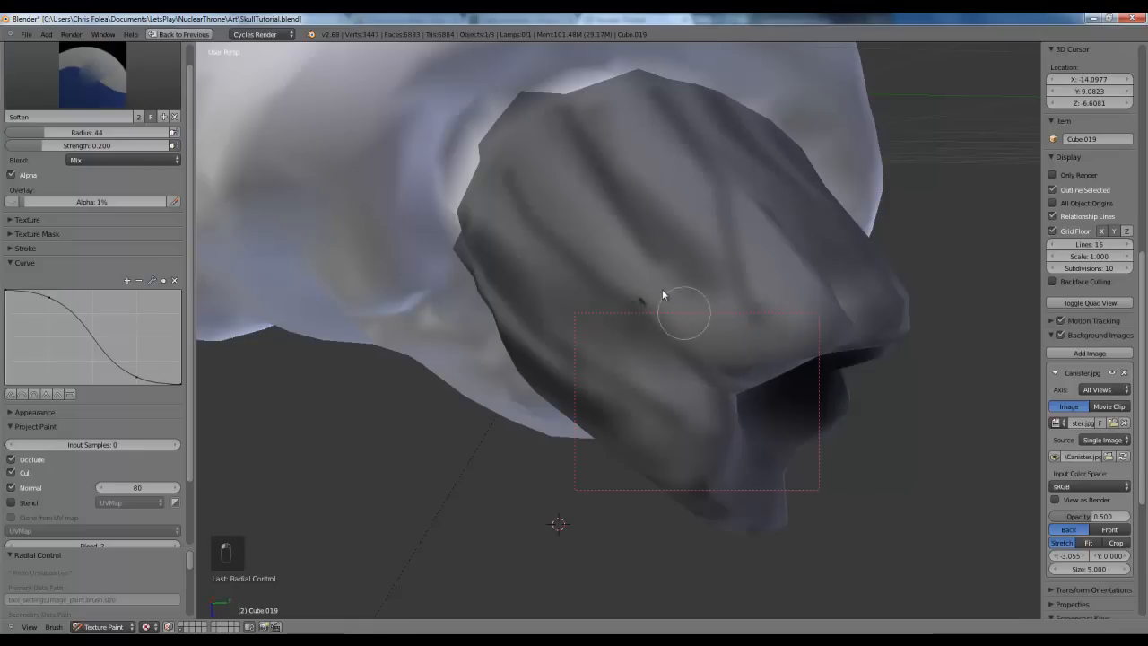
{"action": "scroll", "coordinate": [645, 336], "scroll_direction": "up", "scroll_amount": 6}
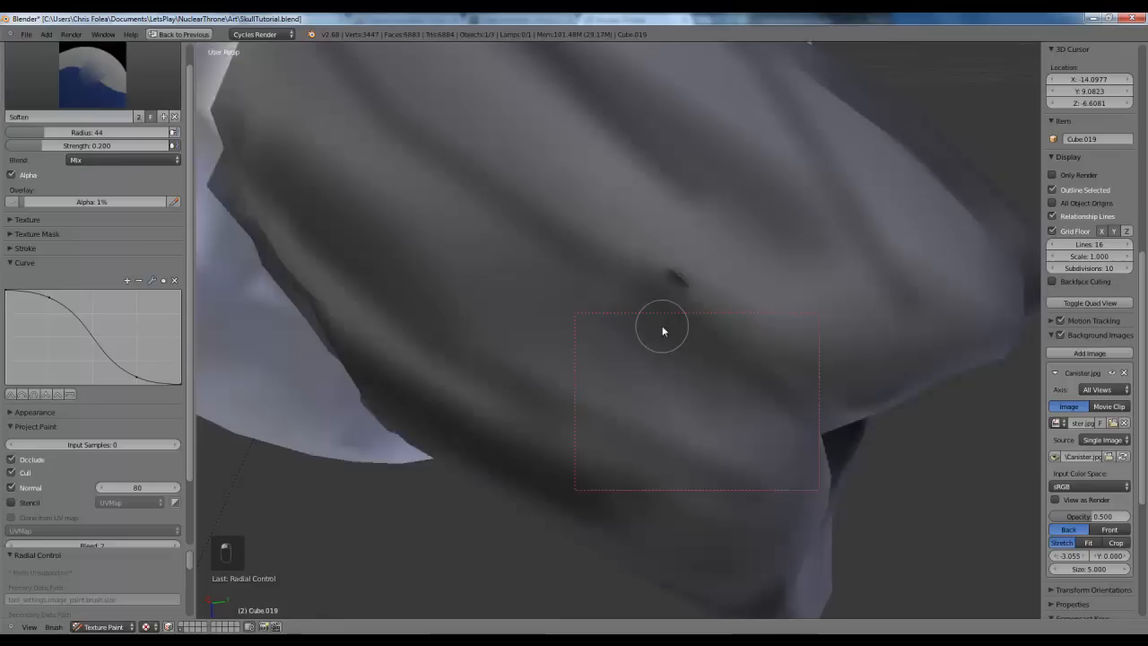
{"action": "key", "text": "f"}
{"action": "left_click", "coordinate": [735, 350]}
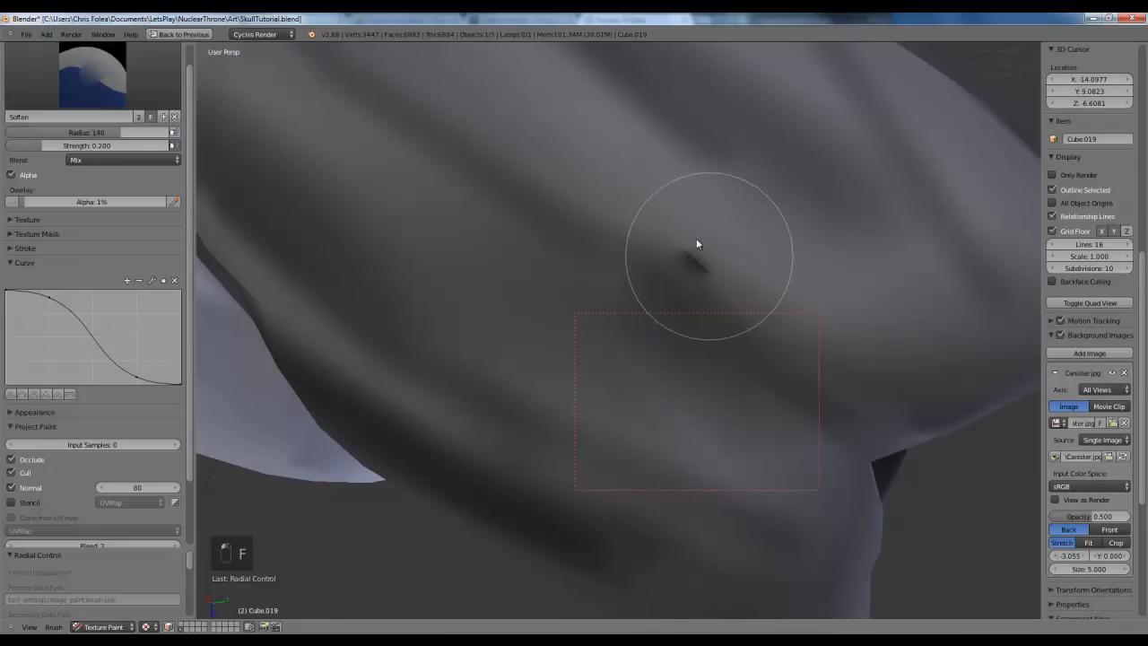
Step: Soften the hard paint marks and seams around the broken horn's snapped end and sides
{"action": "scroll", "coordinate": [655, 296], "scroll_direction": "down", "scroll_amount": 4}
{"action": "scroll", "coordinate": [650, 402], "scroll_direction": "up", "scroll_amount": 4}
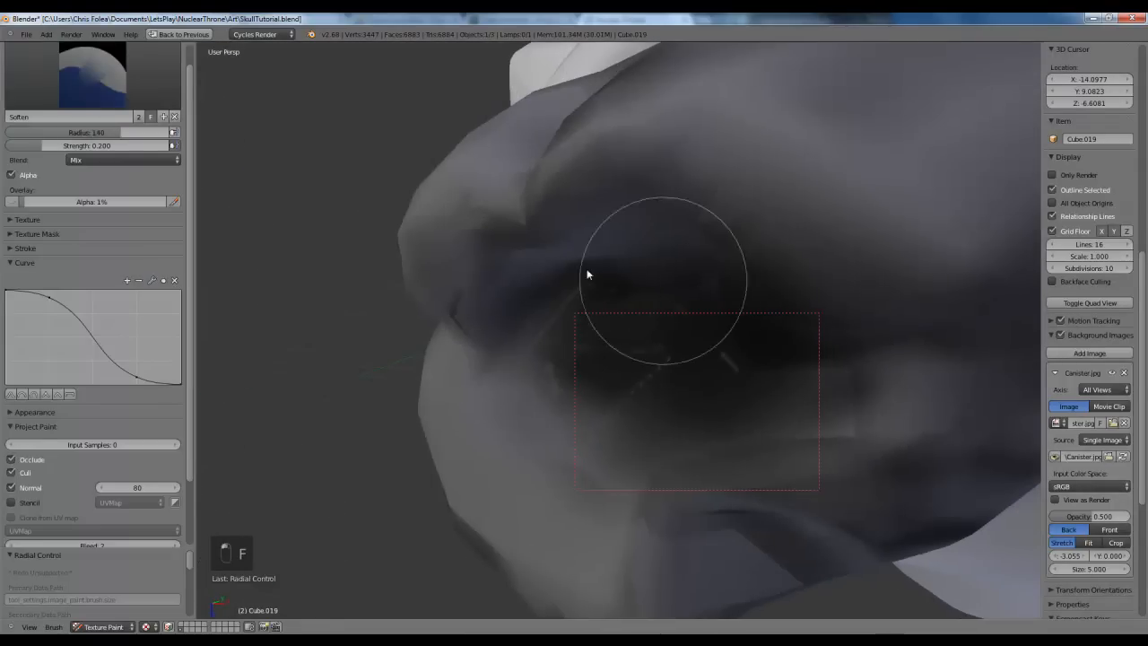
{"action": "scroll", "coordinate": [685, 256], "scroll_direction": "down", "scroll_amount": 5}
{"action": "middle_click_drag", "start_coordinate": [690, 220], "coordinate": [780, 288]}
{"action": "scroll", "coordinate": [722, 309], "scroll_direction": "up", "scroll_amount": 2}
{"action": "middle_click_drag", "start_coordinate": [687, 415], "coordinate": [730, 317]}
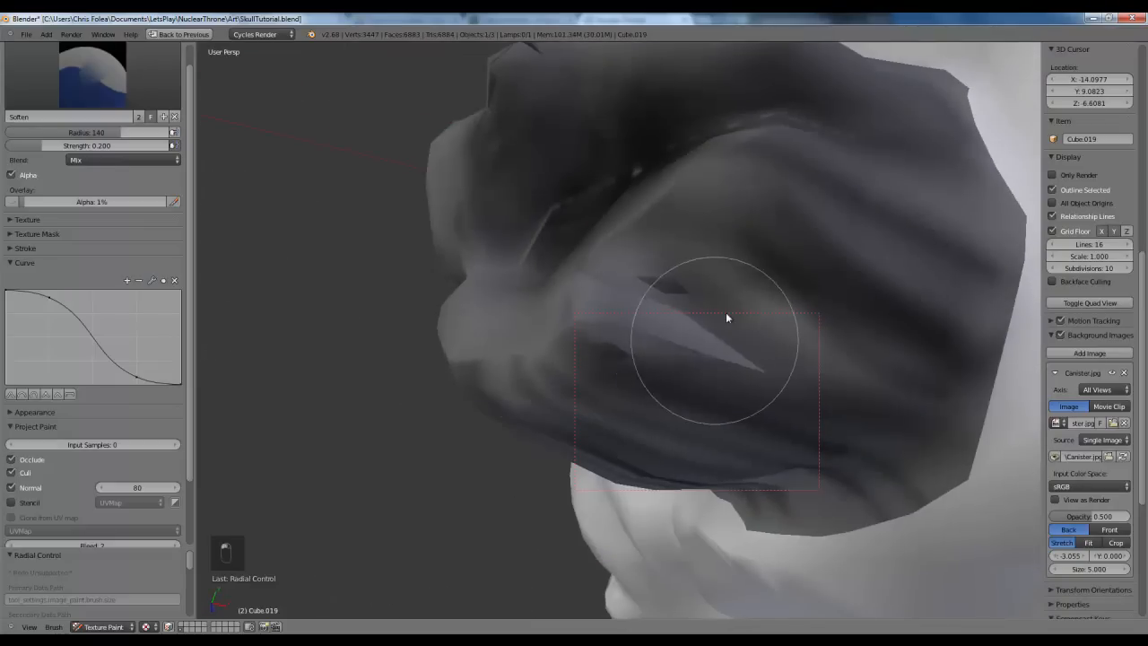
{"action": "middle_click_drag", "start_coordinate": [626, 319], "coordinate": [738, 318]}
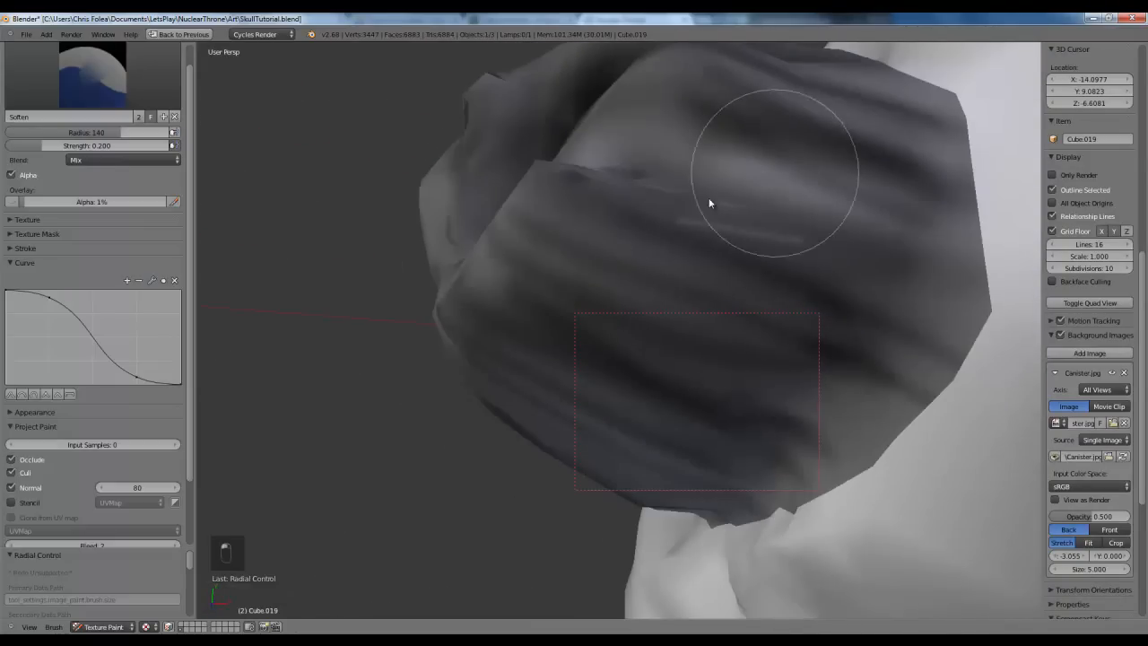
{"action": "mouse_move", "coordinate": [735, 248]}
{"action": "middle_mouse_down"}
{"action": "mouse_move", "coordinate": [776, 297]}
{"action": "mouse_move", "coordinate": [725, 295]}
{"action": "mouse_move", "coordinate": [859, 313]}
{"action": "mouse_move", "coordinate": [825, 400]}
{"action": "mouse_move", "coordinate": [779, 225]}
{"action": "mouse_move", "coordinate": [764, 409]}
{"action": "mouse_move", "coordinate": [665, 340]}
{"action": "mouse_move", "coordinate": [704, 318]}
{"action": "mouse_move", "coordinate": [631, 288]}
{"action": "middle_mouse_up"}
Step: Switch back to the black paint brush at radius 23 and paint the first lengthwise lines on the intact horn
{"action": "key", "text": "KP_0"}
{"action": "key", "text": "f"}
{"action": "left_click", "coordinate": [405, 266]}
{"action": "middle_click_drag", "start_coordinate": [27, 242], "coordinate": [70, 316]}
{"action": "left_click", "coordinate": [92, 89]}
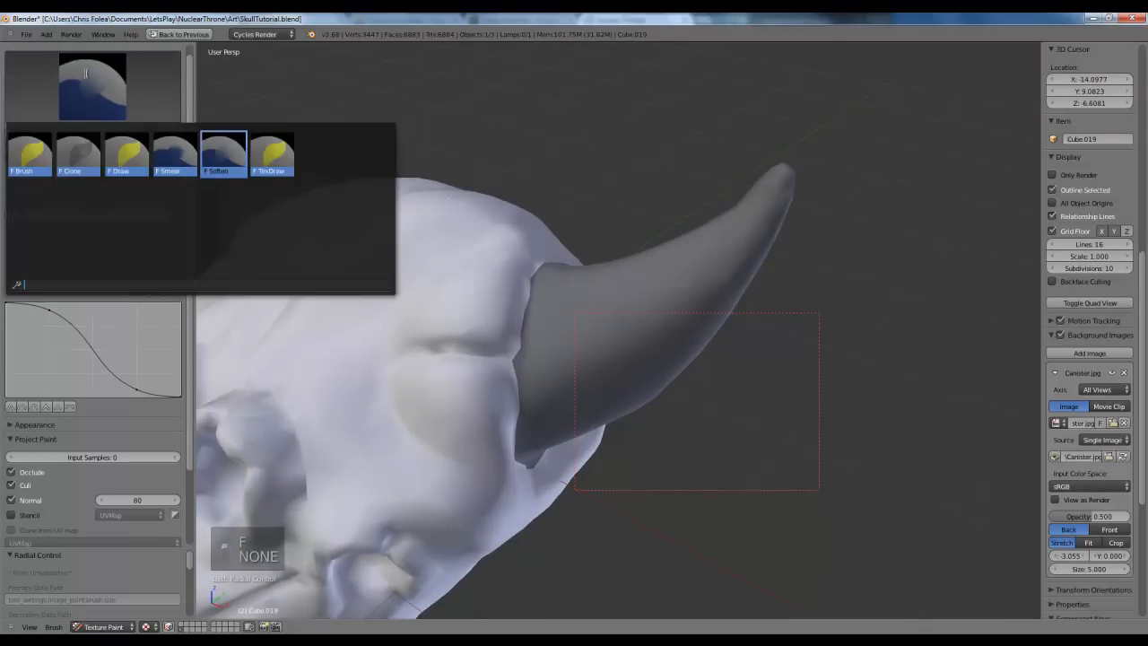
{"action": "left_click", "coordinate": [30, 162]}
{"action": "left_click_drag", "start_coordinate": [564, 341], "coordinate": [771, 280]}
{"action": "mouse_move", "coordinate": [760, 206]}
{"action": "left_mouse_down"}
{"action": "mouse_move", "coordinate": [553, 320]}
{"action": "mouse_move", "coordinate": [712, 279]}
{"action": "left_mouse_up"}
Step: Paint dark lengthwise grooves around all sides of the intact horn from base to tip with the radius 23 brush
{"action": "middle_click_drag", "start_coordinate": [545, 412], "coordinate": [607, 248]}
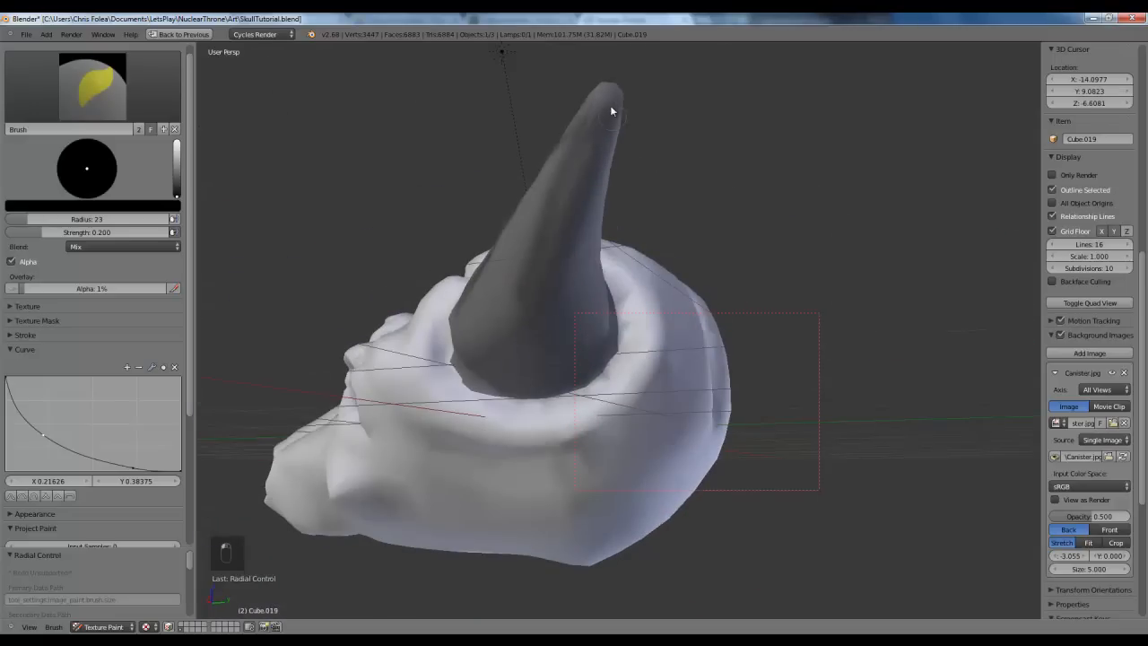
{"action": "middle_click_drag", "start_coordinate": [577, 257], "coordinate": [661, 194]}
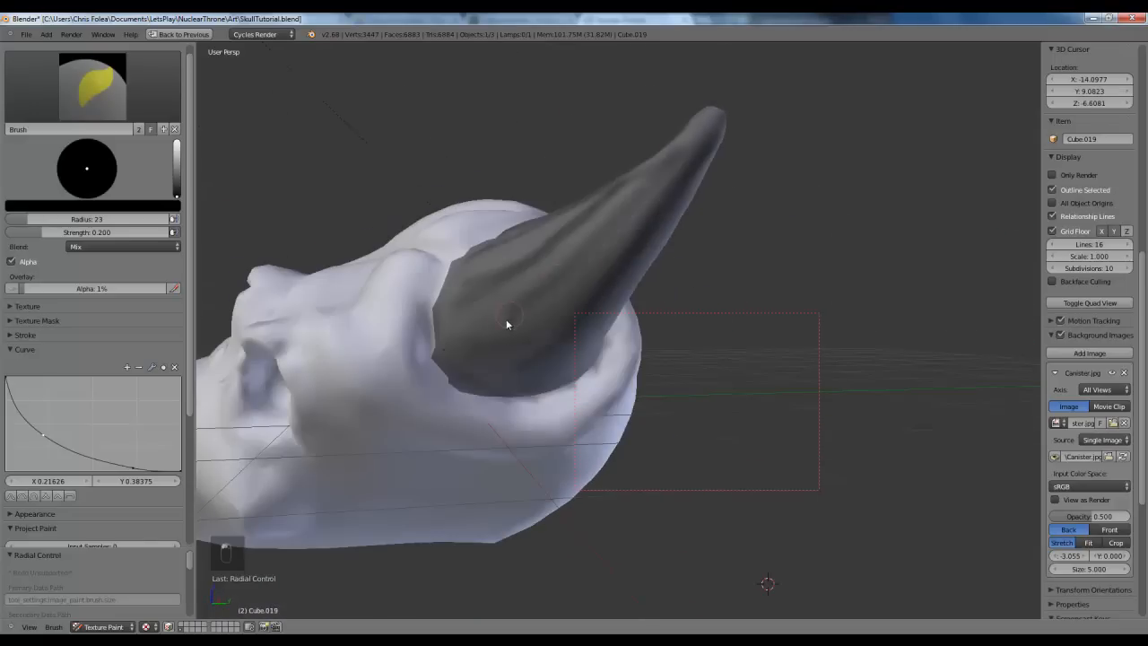
{"action": "middle_click_drag", "start_coordinate": [495, 360], "coordinate": [528, 234]}
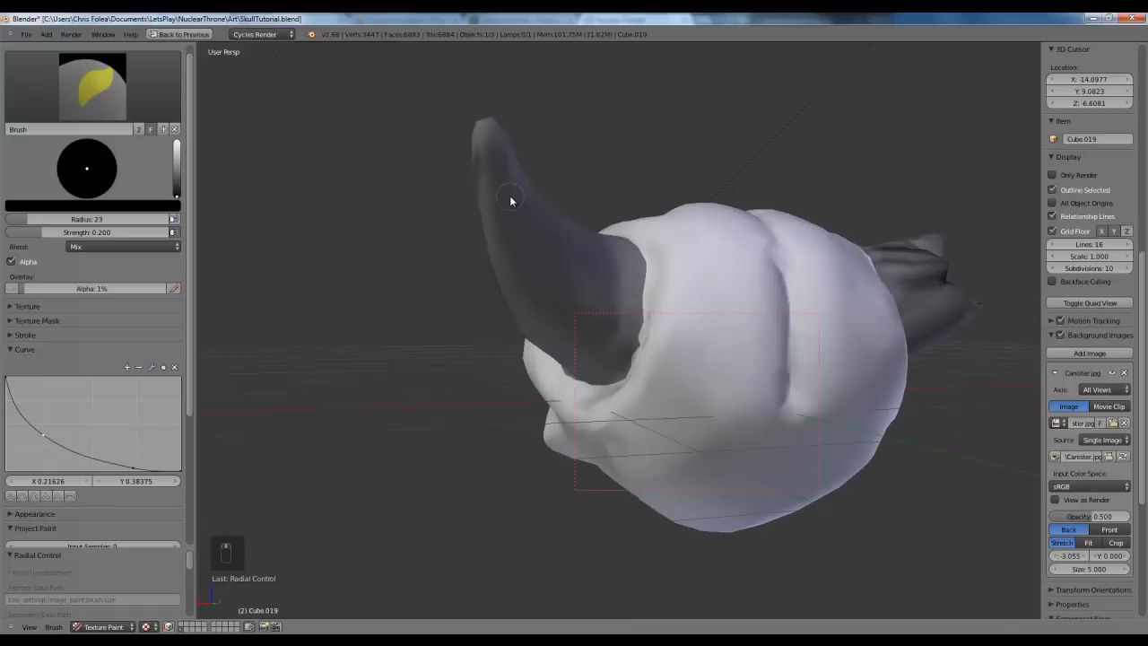
{"action": "middle_click_drag", "start_coordinate": [573, 198], "coordinate": [569, 257]}
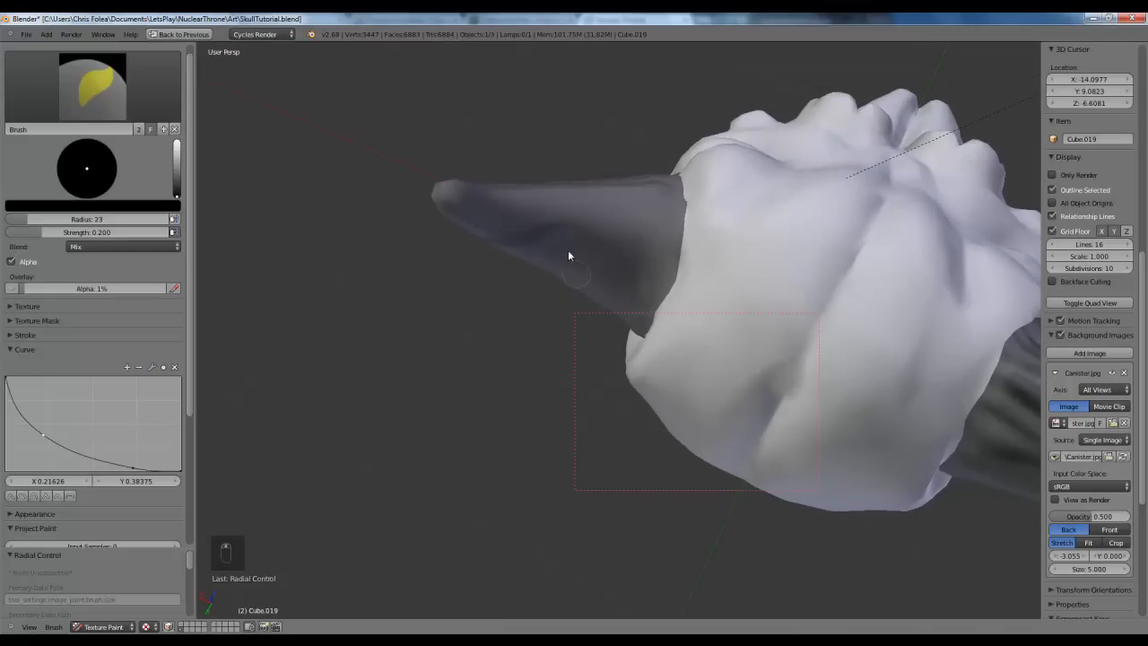
{"action": "middle_click_drag", "start_coordinate": [681, 246], "coordinate": [633, 216]}
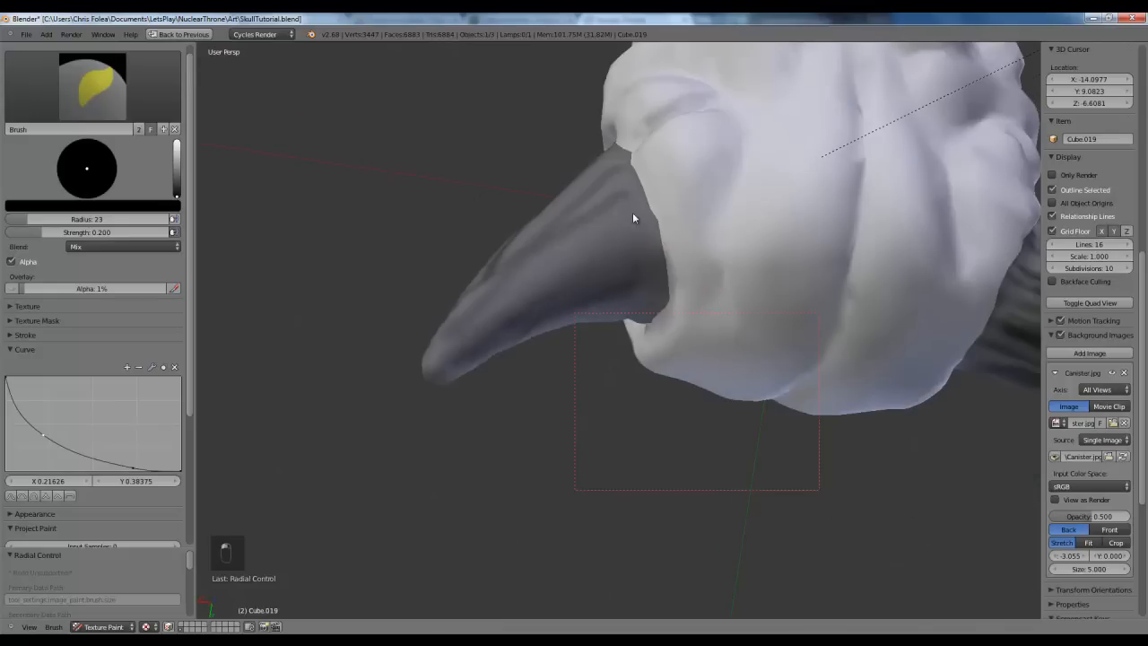
{"action": "middle_click_drag", "start_coordinate": [617, 271], "coordinate": [518, 221]}
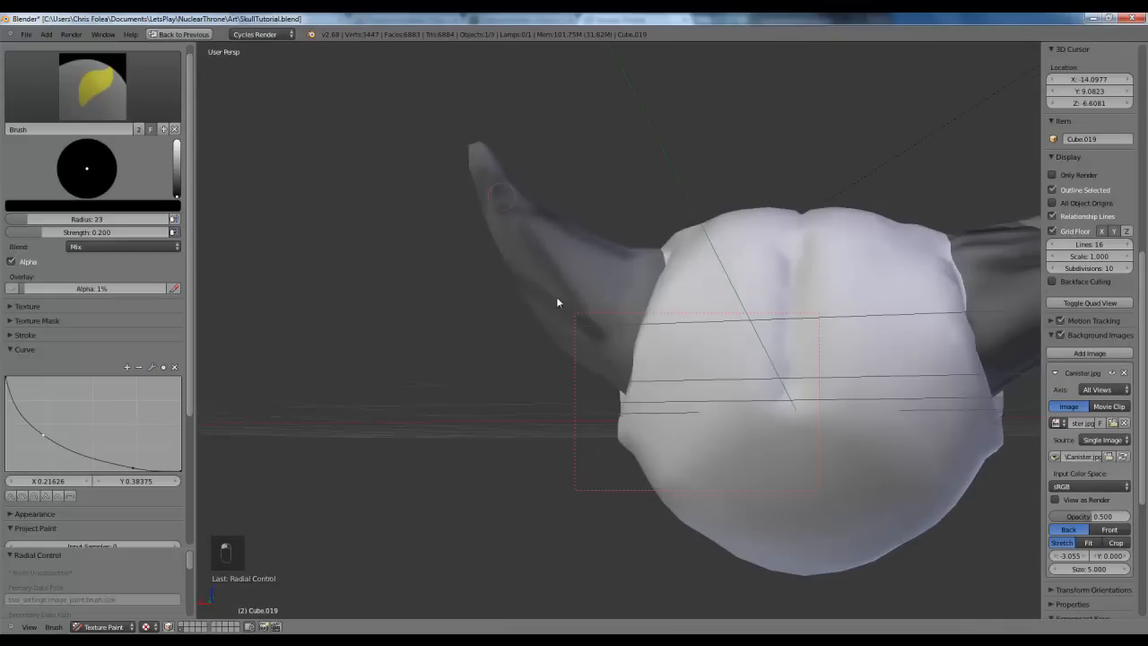
{"action": "middle_click_drag", "start_coordinate": [625, 284], "coordinate": [507, 383]}
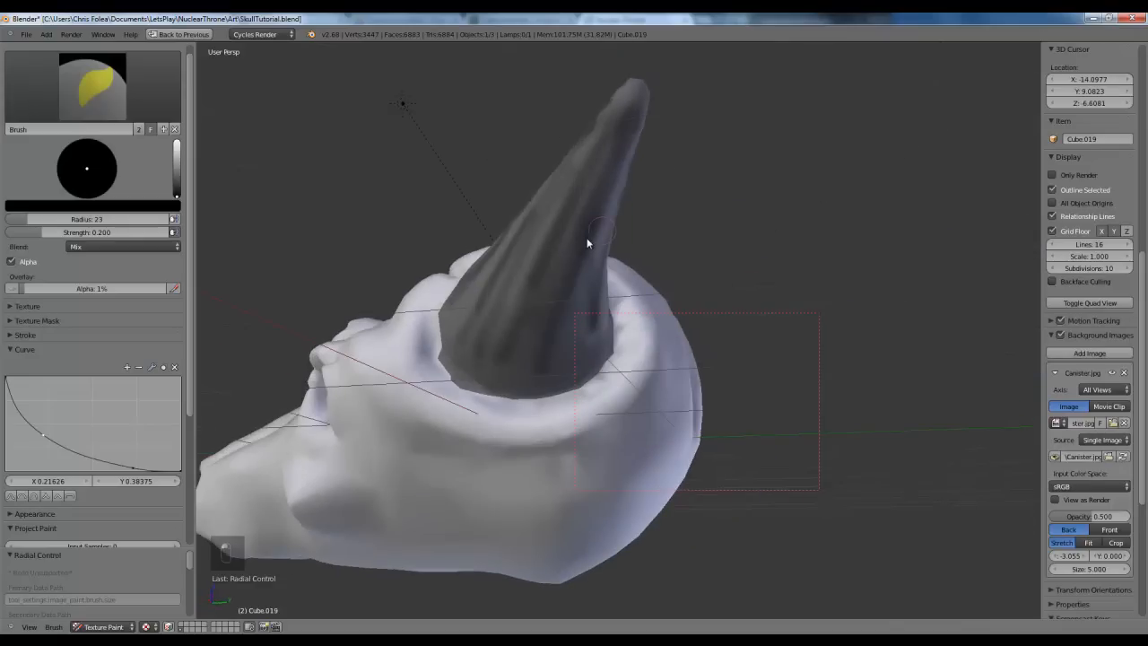
Step: Enlarge the black brush to radius 55 and paint broader dark bands along the intact horn
{"action": "key", "text": "f"}
{"action": "left_click", "coordinate": [561, 330]}
{"action": "mouse_move", "coordinate": [570, 222]}
{"action": "left_mouse_down"}
{"action": "mouse_move", "coordinate": [492, 357]}
{"action": "mouse_move", "coordinate": [499, 381]}
{"action": "left_mouse_up"}
{"action": "mouse_move", "coordinate": [583, 305]}
{"action": "middle_mouse_down"}
{"action": "mouse_move", "coordinate": [445, 418]}
{"action": "mouse_move", "coordinate": [508, 261]}
{"action": "mouse_move", "coordinate": [634, 303]}
{"action": "middle_mouse_up"}
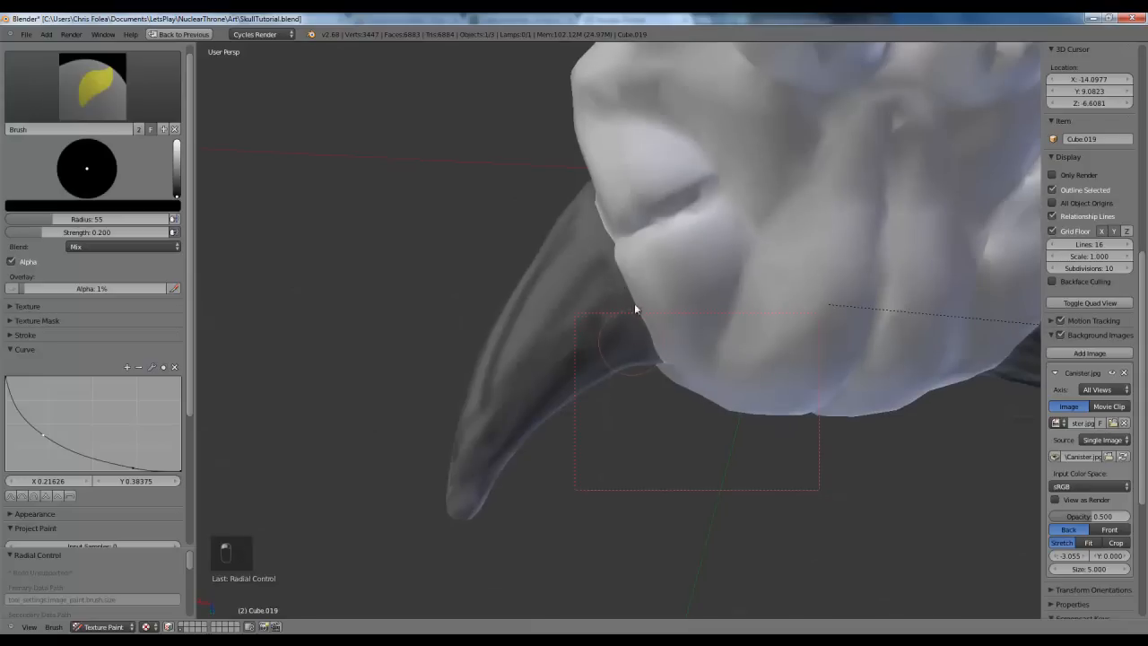
{"action": "left_click_drag", "start_coordinate": [521, 354], "coordinate": [498, 387]}
{"action": "middle_click_drag", "start_coordinate": [640, 307], "coordinate": [723, 353]}
Step: Reduce the black brush to radius 21 and paint another fine groove along the intact horn
{"action": "key", "text": "f"}
{"action": "left_click", "coordinate": [692, 357]}
{"action": "left_click_drag", "start_coordinate": [753, 318], "coordinate": [608, 412]}
Step: Change the brush to white at radius 32 and paint light ridges between the intact horn's grooves
{"action": "left_click_drag", "start_coordinate": [177, 196], "coordinate": [185, 137]}
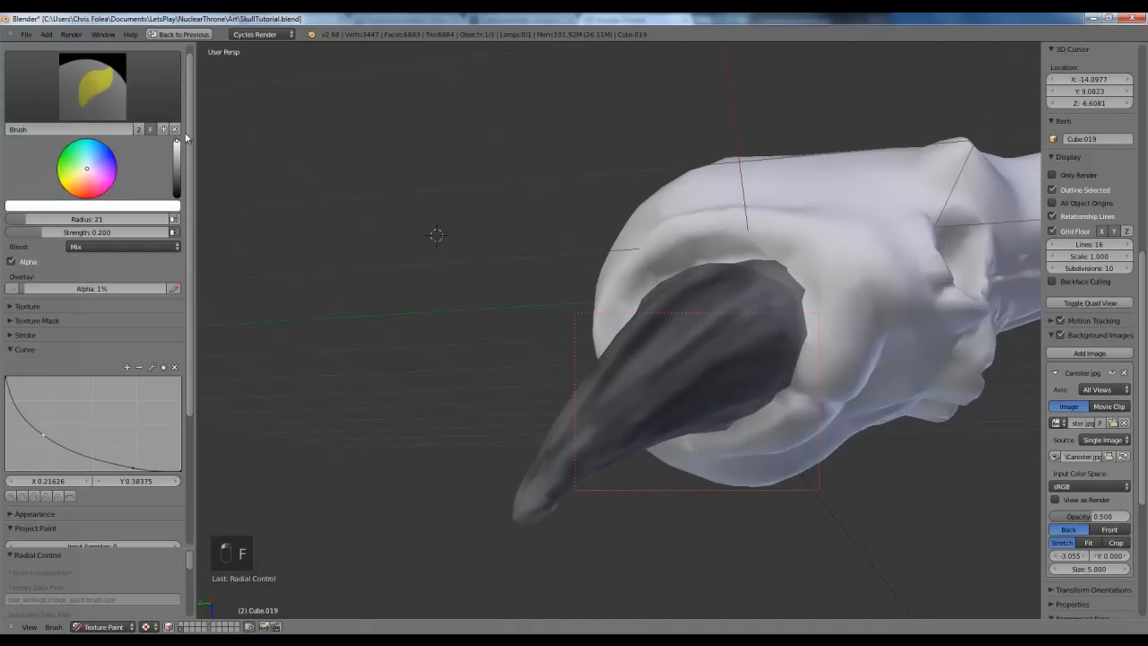
{"action": "key", "text": "f"}
{"action": "left_click", "coordinate": [645, 401]}
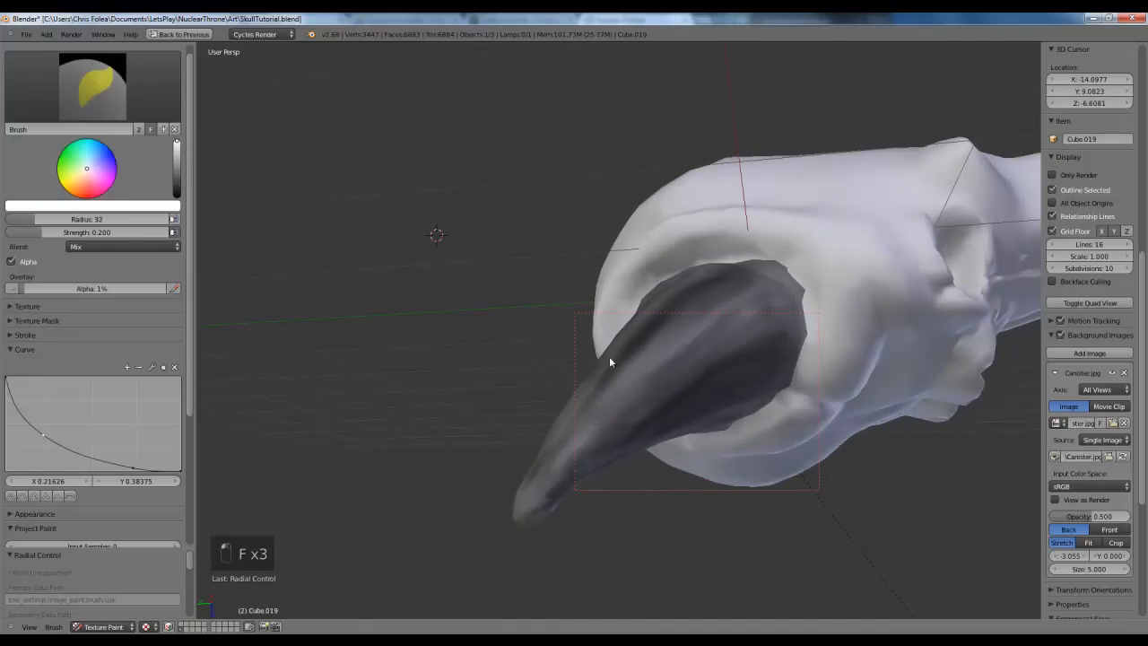
{"action": "middle_click_drag", "start_coordinate": [609, 362], "coordinate": [802, 380]}
{"action": "mouse_move", "coordinate": [649, 307]}
{"action": "left_mouse_down"}
{"action": "mouse_move", "coordinate": [706, 424]}
{"action": "mouse_move", "coordinate": [718, 489]}
{"action": "left_mouse_up"}
{"action": "middle_click_drag", "start_coordinate": [646, 359], "coordinate": [812, 296]}
{"action": "left_click_drag", "start_coordinate": [611, 366], "coordinate": [654, 413]}
Step: Paint white ridges between the dark grooves on the front and underside of the broken horn
{"action": "middle_click_drag", "start_coordinate": [654, 417], "coordinate": [461, 359]}
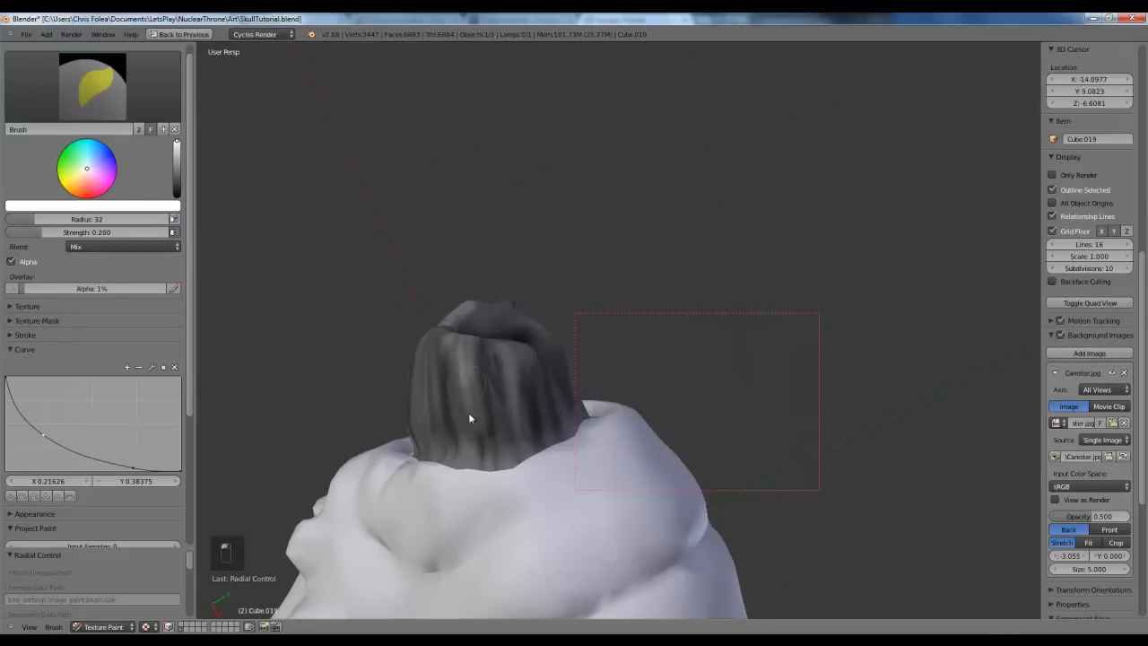
{"action": "middle_click_drag", "start_coordinate": [467, 453], "coordinate": [592, 365]}
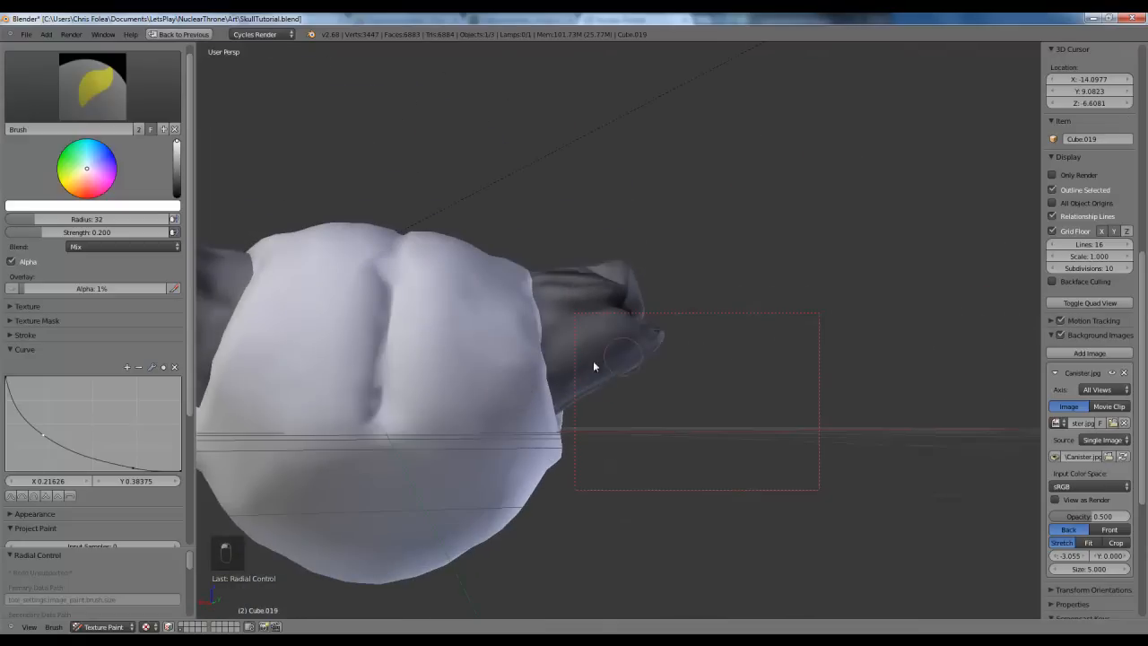
{"action": "middle_click_drag", "start_coordinate": [645, 320], "coordinate": [443, 405]}
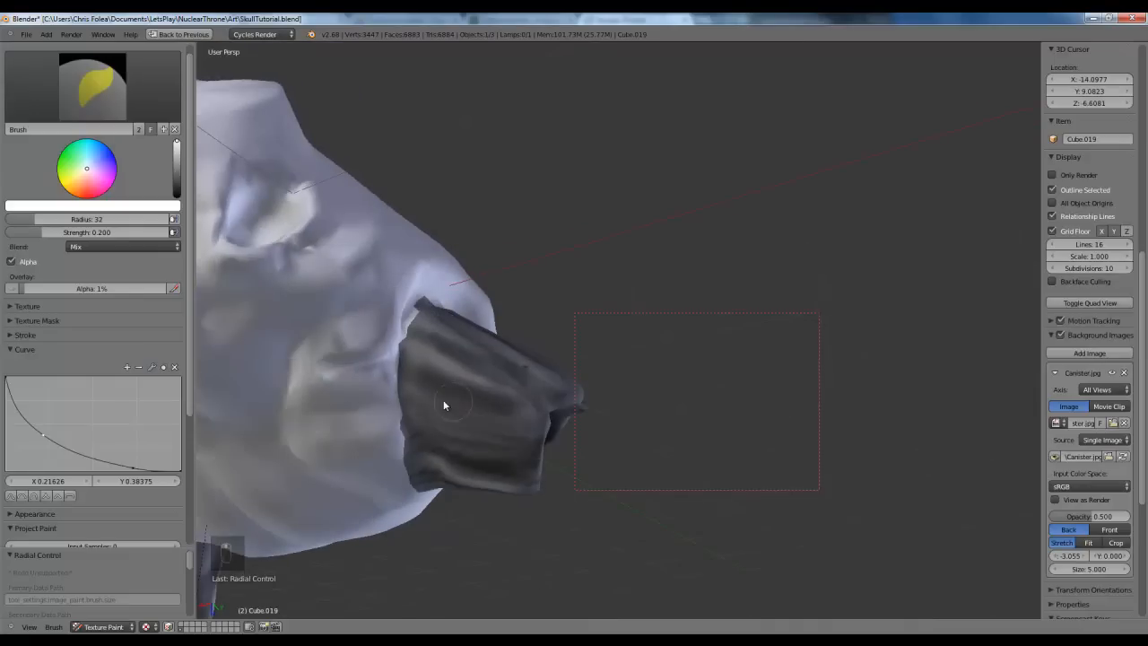
{"action": "left_click_drag", "start_coordinate": [430, 406], "coordinate": [394, 404]}
{"action": "middle_click_drag", "start_coordinate": [475, 371], "coordinate": [509, 303]}
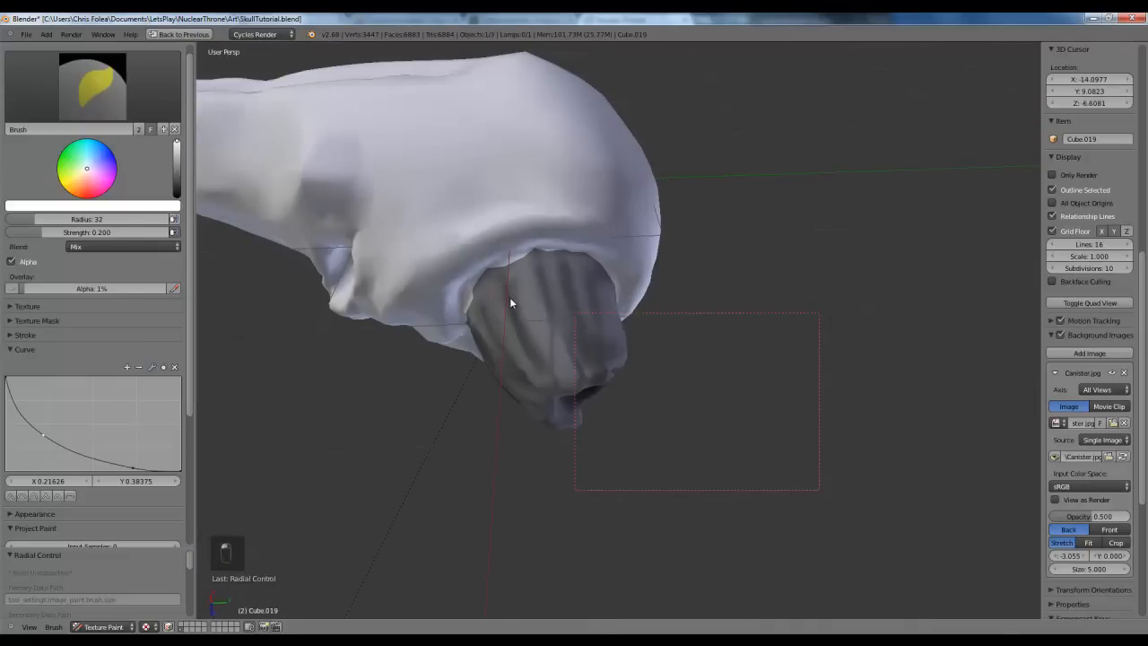
{"action": "left_click_drag", "start_coordinate": [522, 302], "coordinate": [532, 320]}
Step: Return the skull from Texture Paint to Object Mode and restore the multi-editor layout
{"action": "key", "text": "KP_0"}
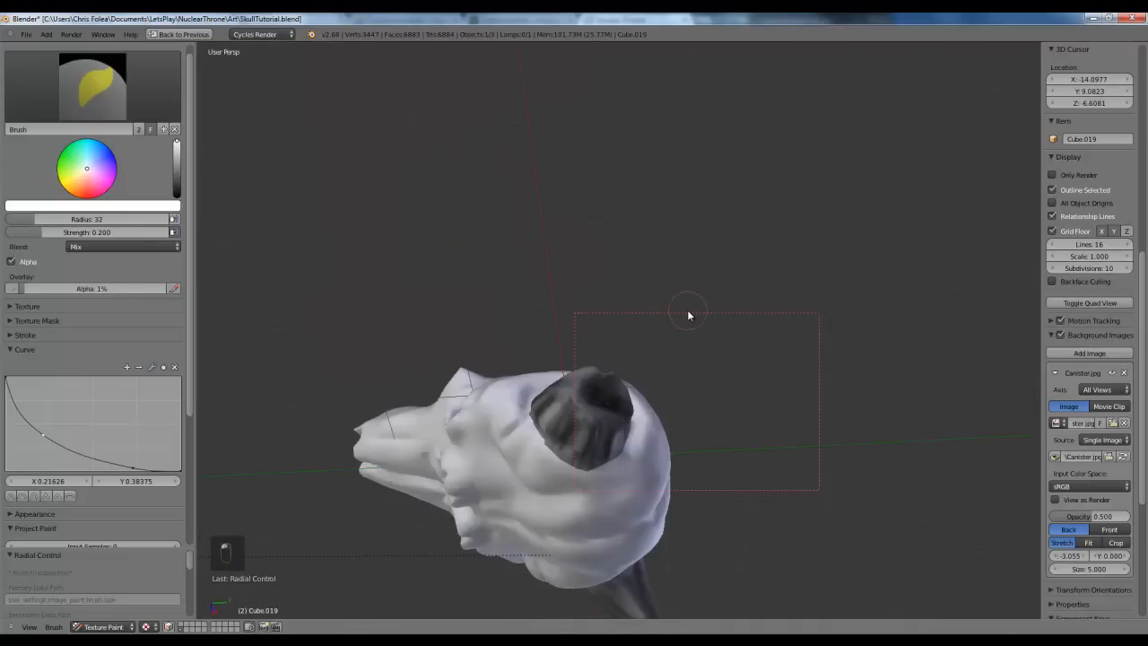
{"action": "middle_click_drag", "start_coordinate": [687, 309], "coordinate": [502, 412]}
{"action": "left_click", "coordinate": [104, 626]}
{"action": "left_click", "coordinate": [103, 615]}
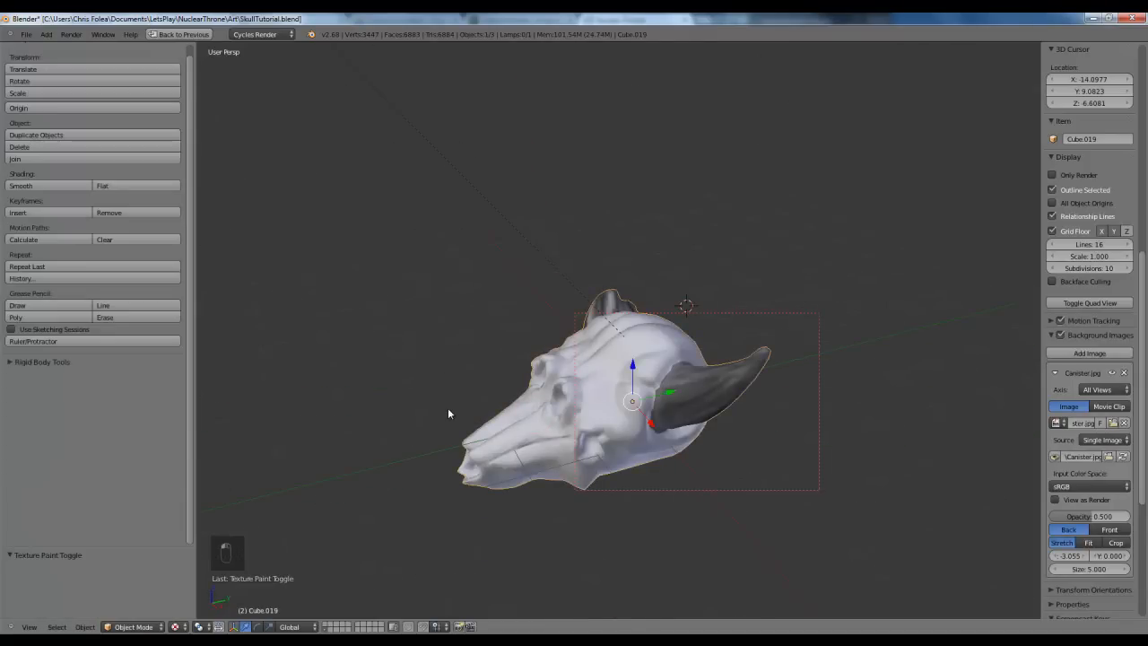
{"action": "key", "text": "ctrl+Up"}
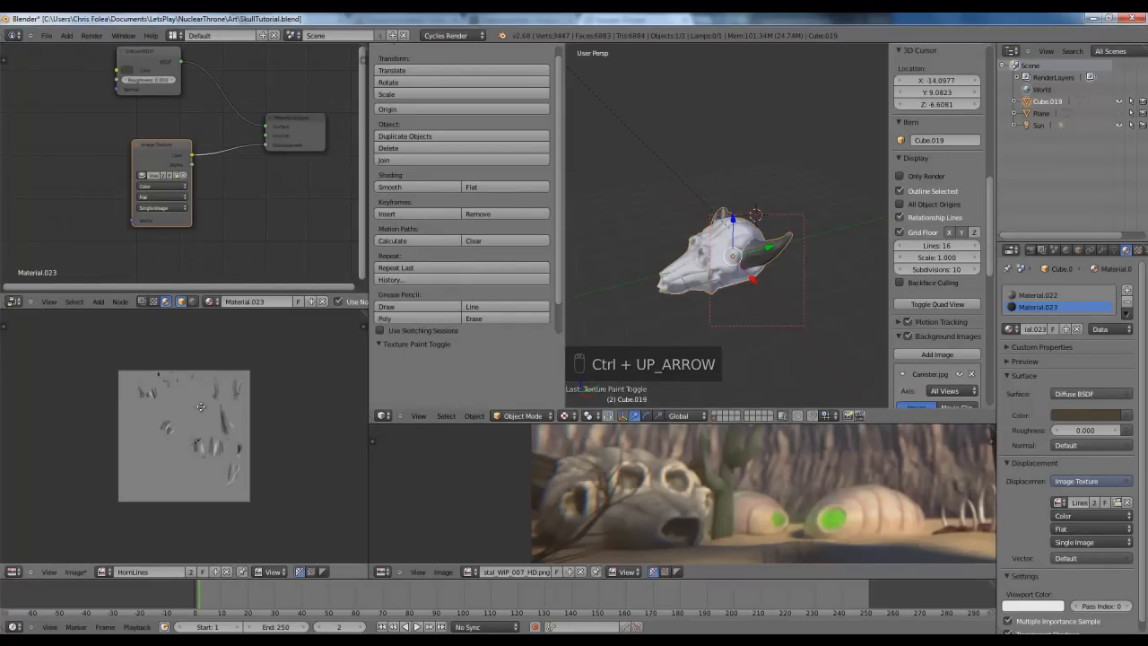
Step: Check the painted marks on the HornLines image and save the image to its file
{"action": "middle_click_drag", "start_coordinate": [198, 403], "coordinate": [178, 353]}
{"action": "scroll", "coordinate": [149, 333], "scroll_direction": "up", "scroll_amount": 6}
{"action": "middle_click_drag", "start_coordinate": [142, 415], "coordinate": [139, 456]}
{"action": "scroll", "coordinate": [139, 456], "scroll_direction": "down", "scroll_amount": 5}
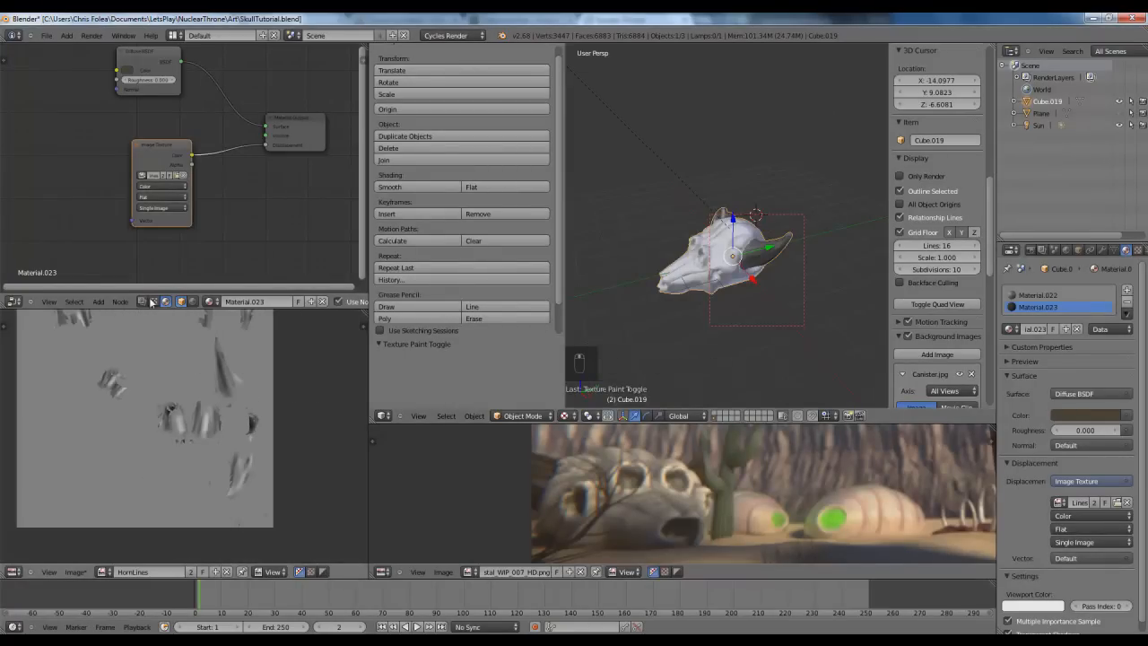
{"action": "scroll", "coordinate": [702, 307], "scroll_direction": "up", "scroll_amount": 5}
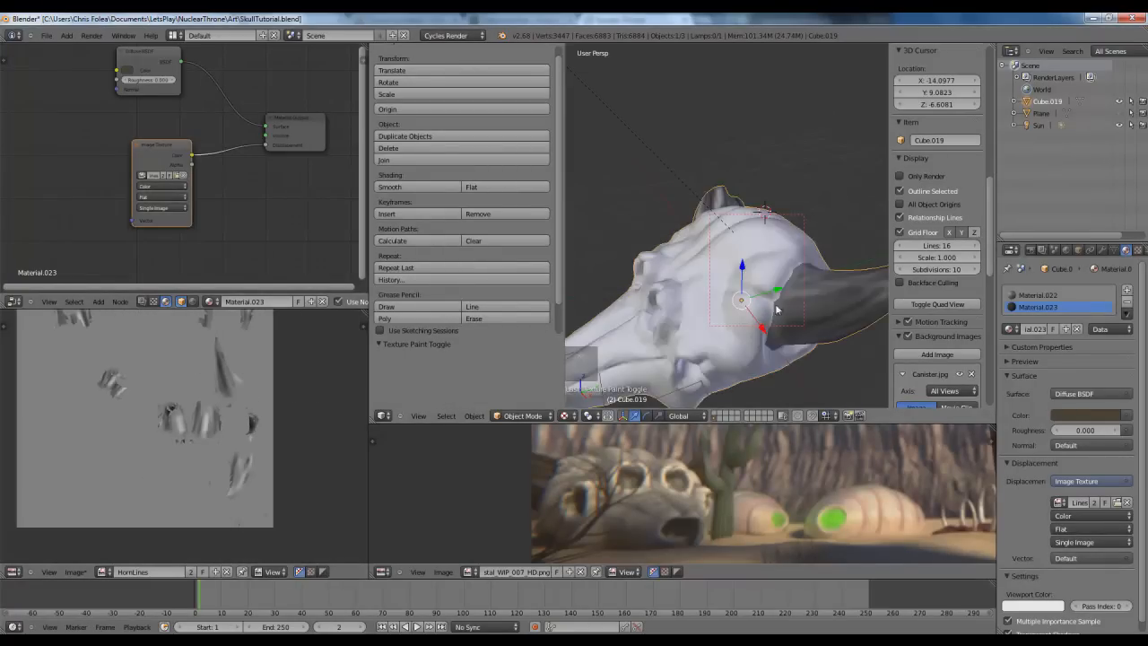
{"action": "scroll", "coordinate": [128, 434], "scroll_direction": "down", "scroll_amount": 2}
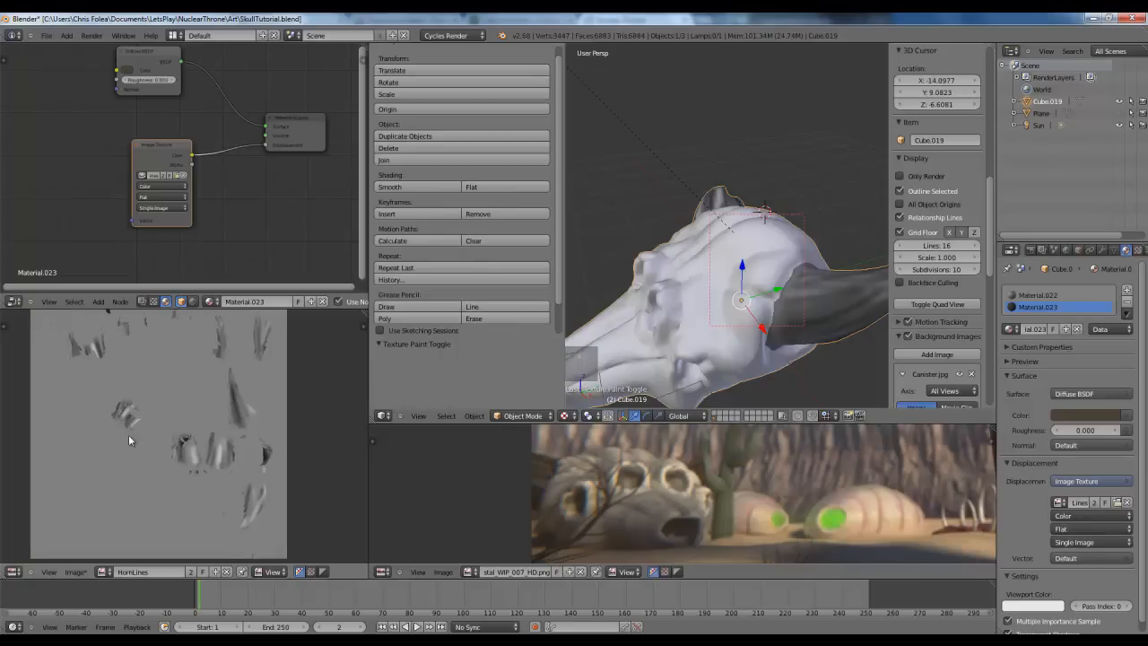
{"action": "left_click", "coordinate": [76, 572]}
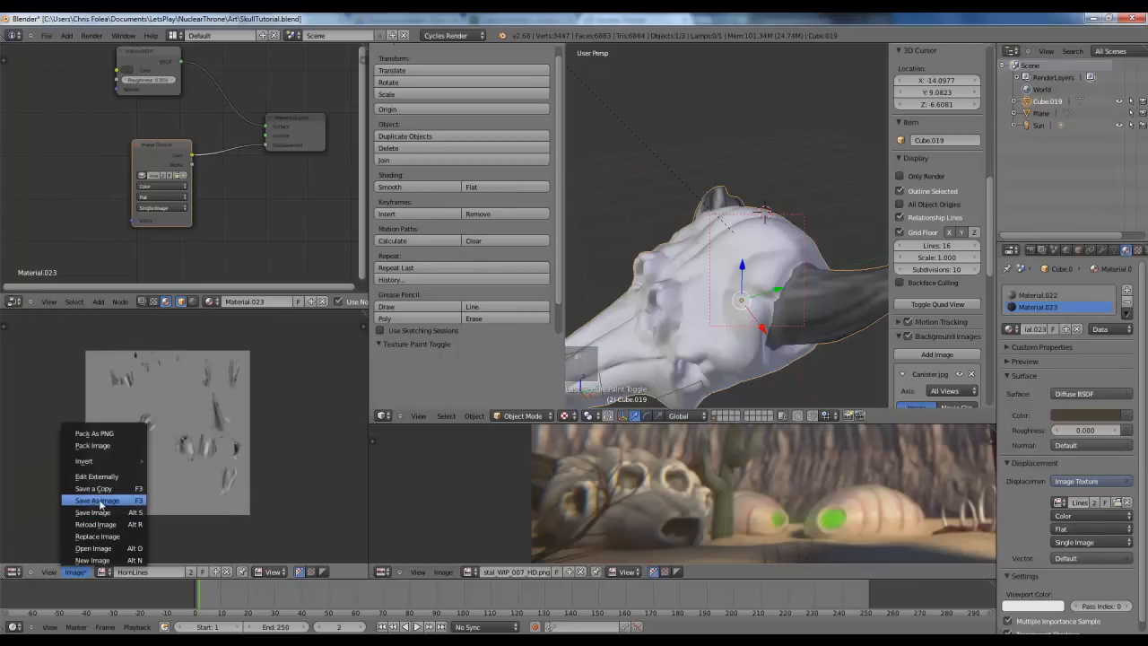
{"action": "left_click", "coordinate": [98, 512]}
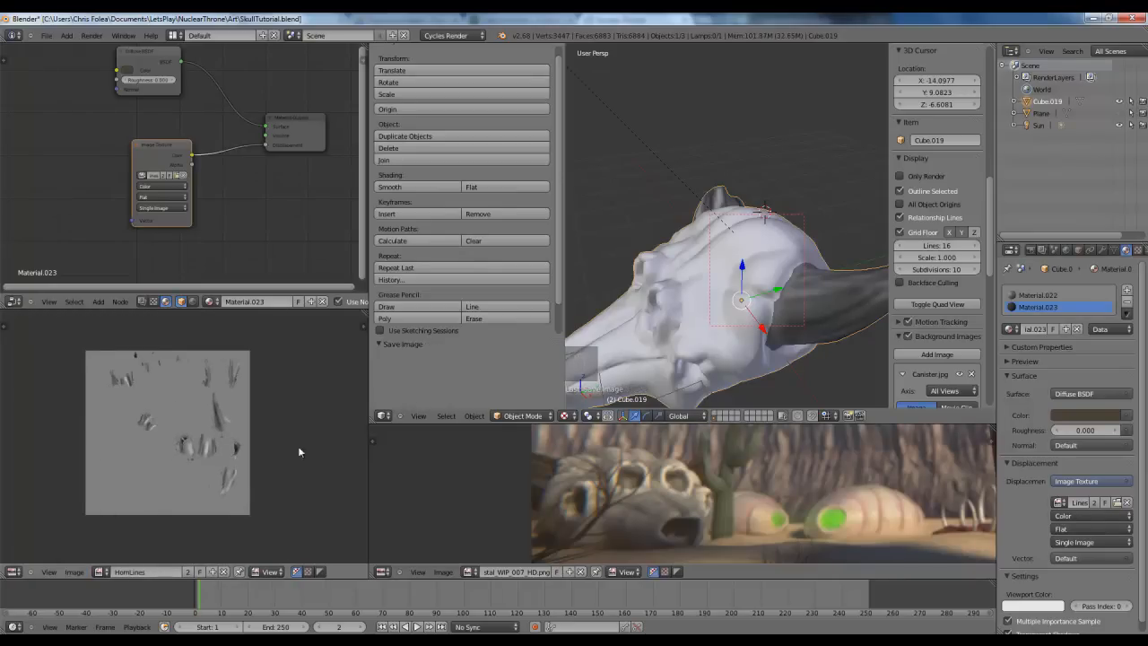
Step: Preview the broken horn in Rendered shading, compare it with the reference artwork, and return to Solid shading
{"action": "left_click", "coordinate": [574, 416]}
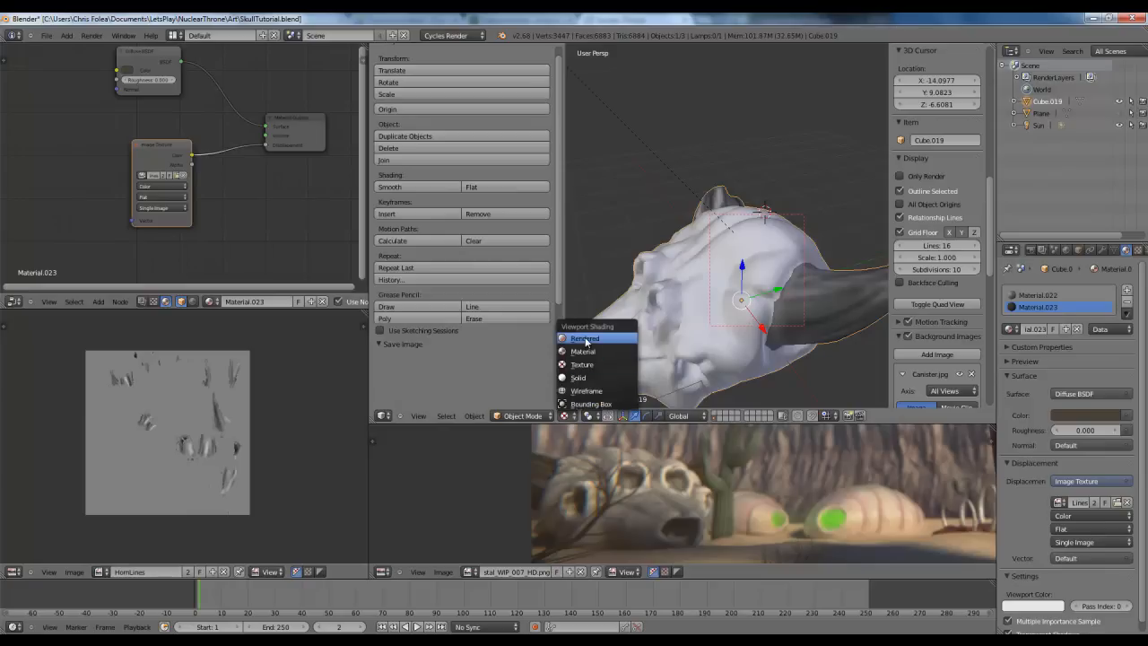
{"action": "left_click", "coordinate": [585, 338]}
{"action": "mouse_move", "coordinate": [789, 278]}
{"action": "middle_mouse_down"}
{"action": "mouse_move", "coordinate": [686, 254]}
{"action": "mouse_move", "coordinate": [726, 275]}
{"action": "mouse_move", "coordinate": [818, 291]}
{"action": "mouse_move", "coordinate": [836, 309]}
{"action": "mouse_move", "coordinate": [776, 278]}
{"action": "mouse_move", "coordinate": [830, 290]}
{"action": "mouse_move", "coordinate": [786, 260]}
{"action": "mouse_move", "coordinate": [792, 310]}
{"action": "mouse_move", "coordinate": [740, 215]}
{"action": "middle_mouse_up"}
{"action": "scroll", "coordinate": [777, 278], "scroll_direction": "up", "scroll_amount": 3}
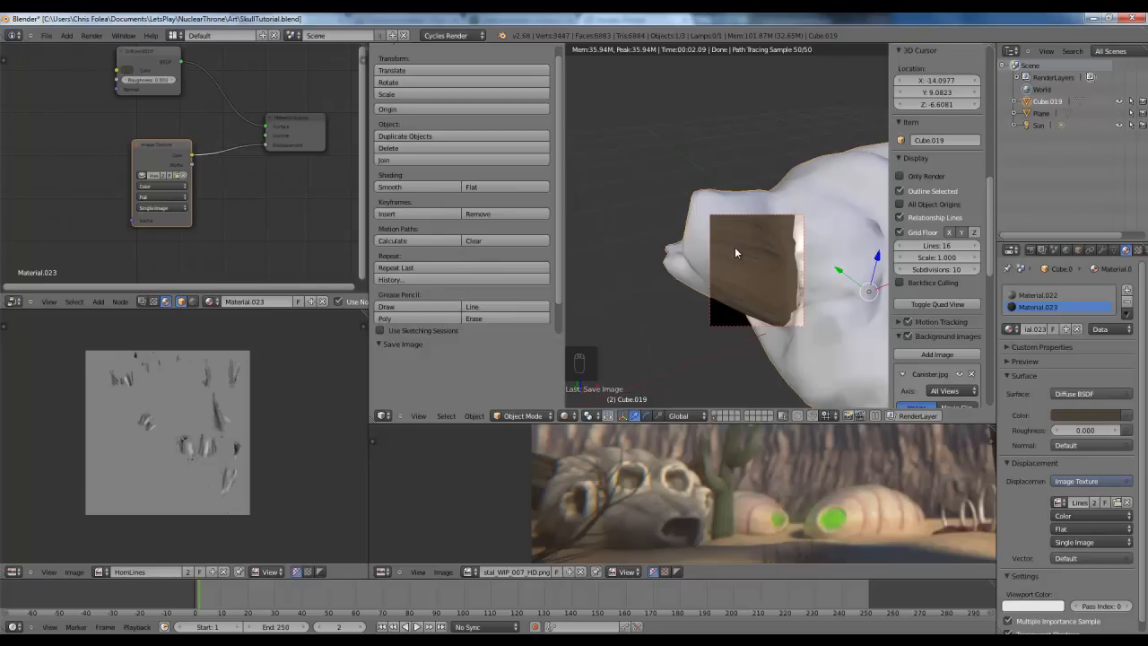
{"action": "scroll", "coordinate": [538, 493], "scroll_direction": "up", "scroll_amount": 5}
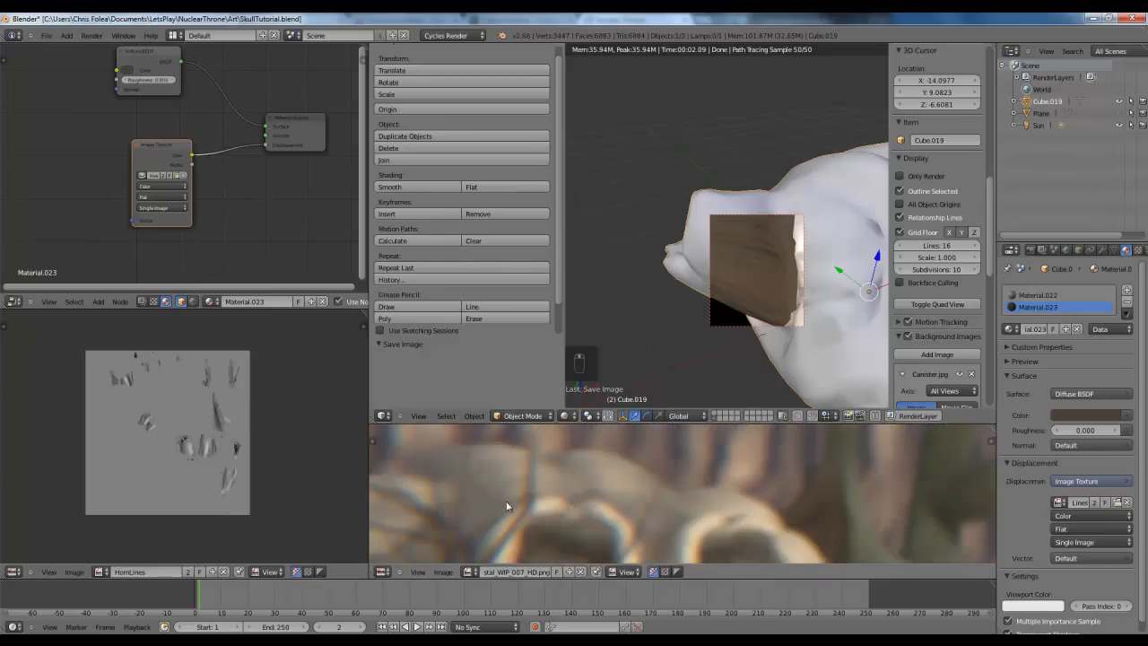
{"action": "scroll", "coordinate": [690, 471], "scroll_direction": "down", "scroll_amount": 3}
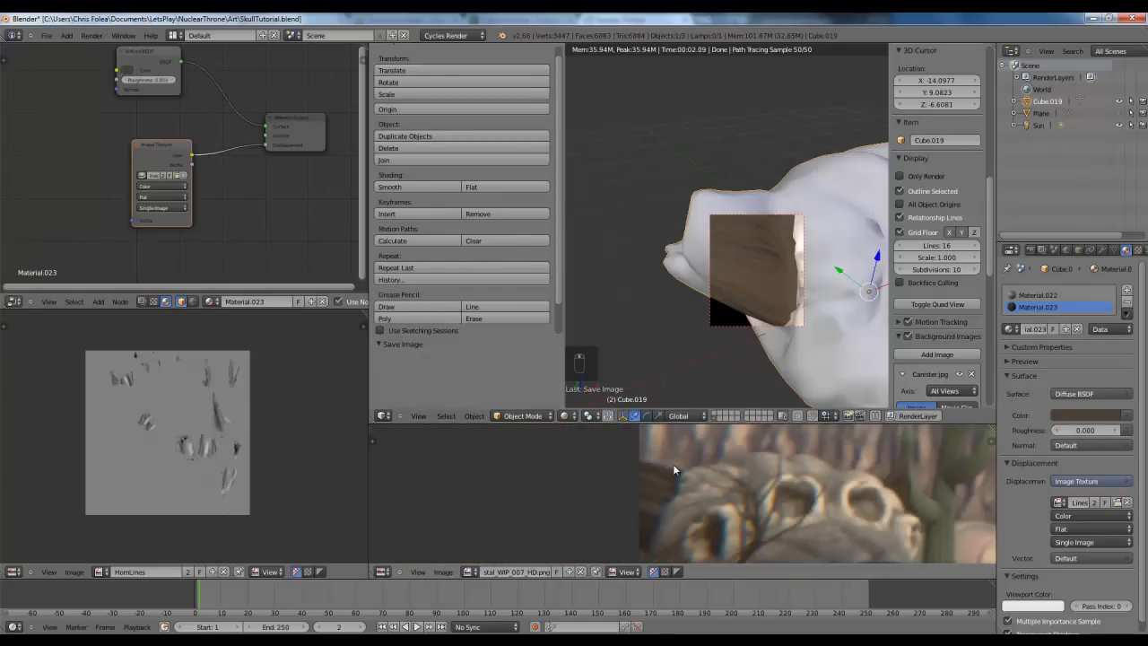
{"action": "middle_click_drag", "start_coordinate": [645, 341], "coordinate": [733, 240]}
{"action": "middle_click_drag", "start_coordinate": [743, 299], "coordinate": [833, 291]}
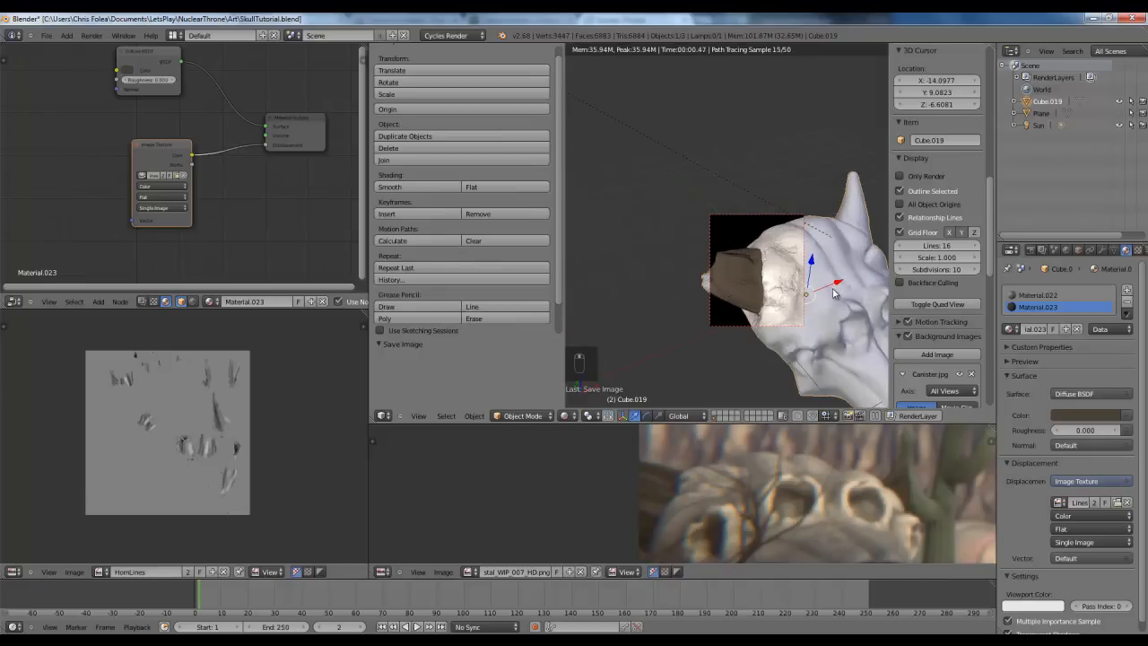
{"action": "key", "text": "z"}
{"action": "key", "text": "z"}
{"action": "key", "text": "z"}
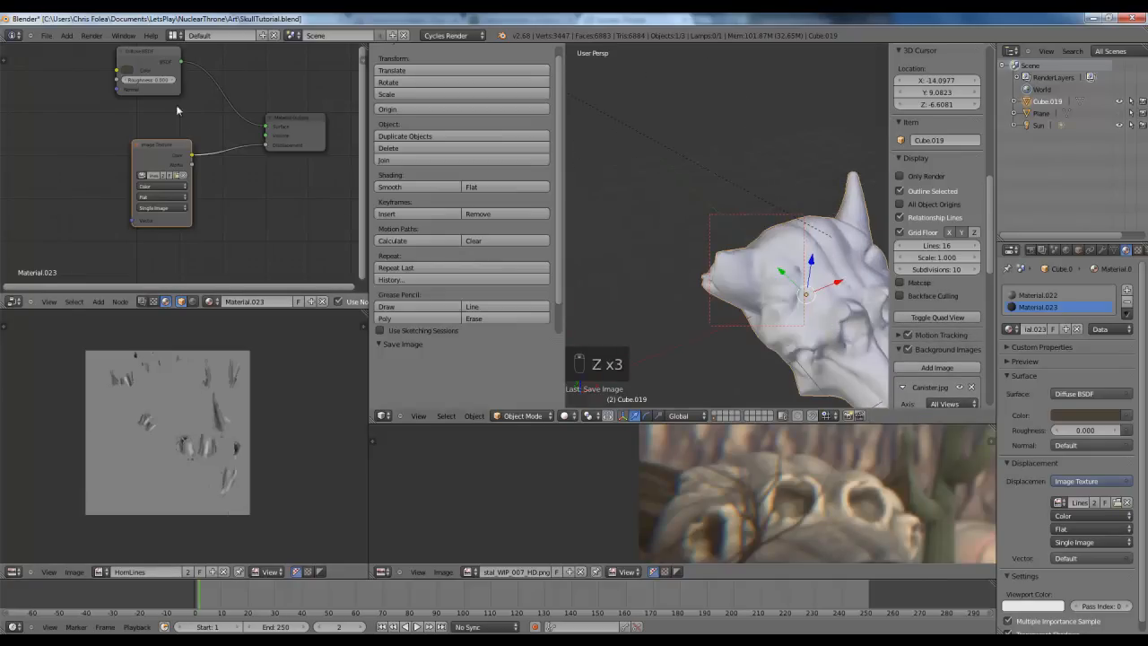
Step: Move the Image Texture node away from the shader and add a Mix color node beside the Diffuse BSDF
{"action": "scroll", "coordinate": [296, 168], "scroll_direction": "up", "scroll_amount": 2}
{"action": "middle_click_drag", "start_coordinate": [147, 89], "coordinate": [307, 171]}
{"action": "right_click", "coordinate": [317, 214]}
{"action": "key", "text": "g"}
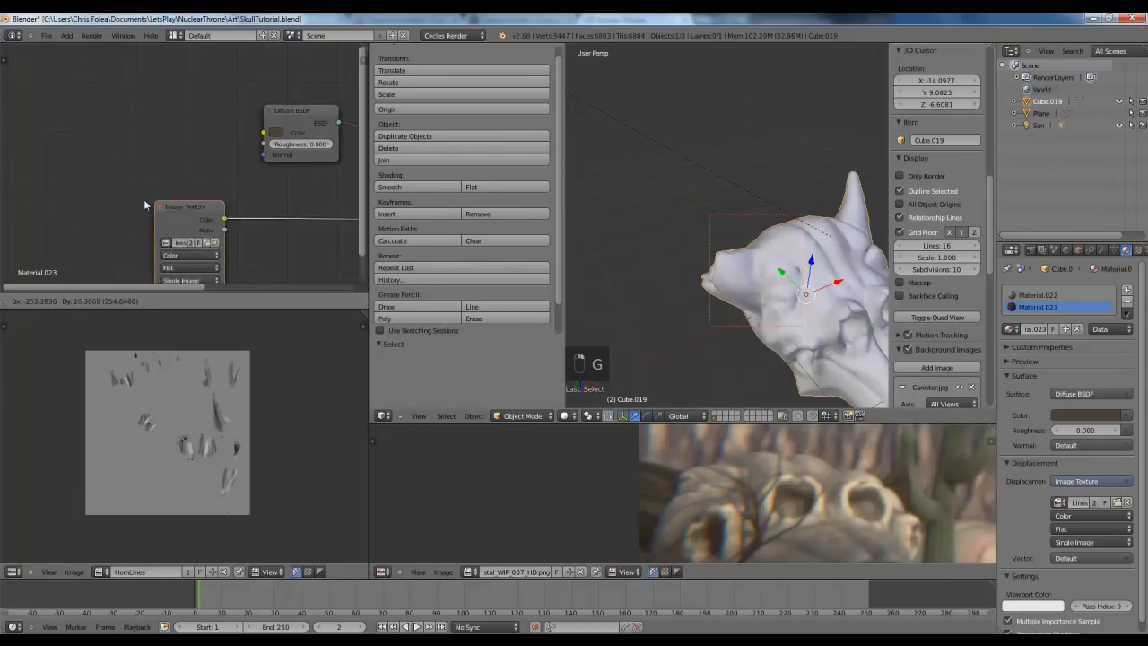
{"action": "left_click", "coordinate": [36, 199]}
{"action": "key", "text": "shift+a"}
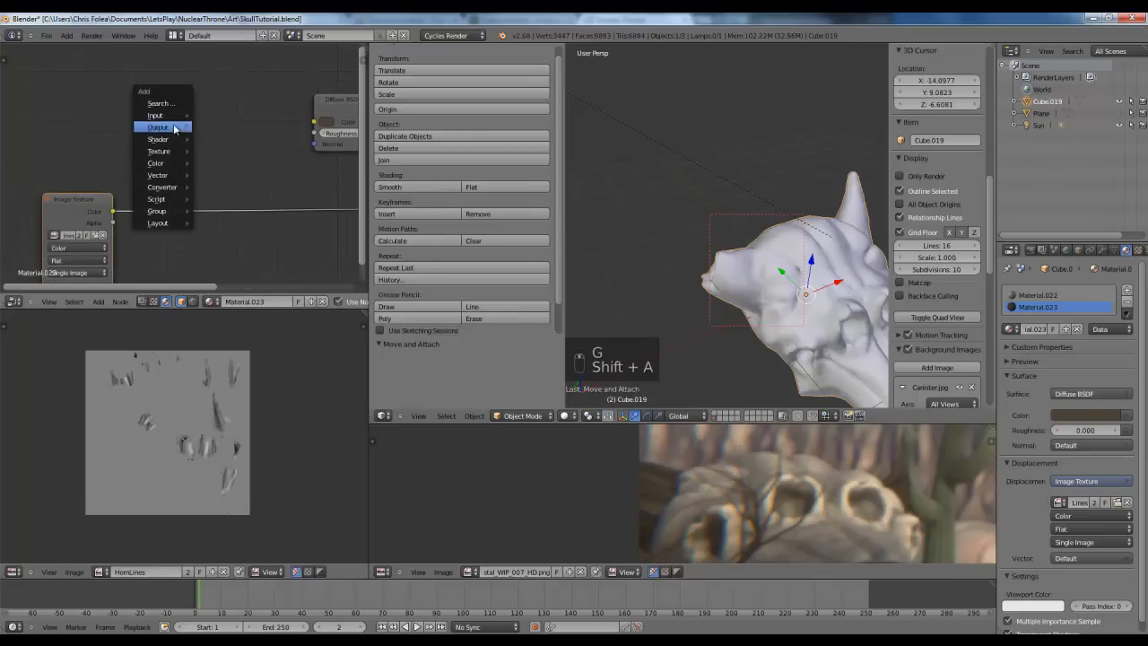
{"action": "mouse_move", "coordinate": [162, 162]}
{"action": "left_click", "coordinate": [224, 162]}
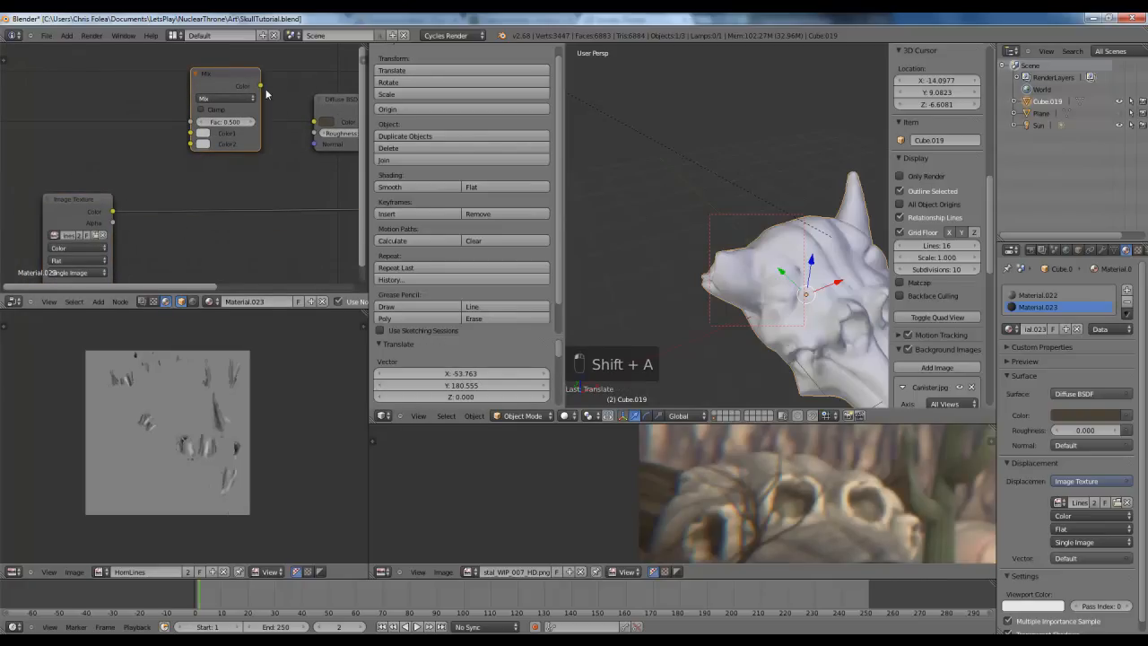
Step: Copy the brown diffuse color into the Mix node's color inputs and link its output to the Diffuse BSDF color
{"action": "key", "text": "ctrl+c"}
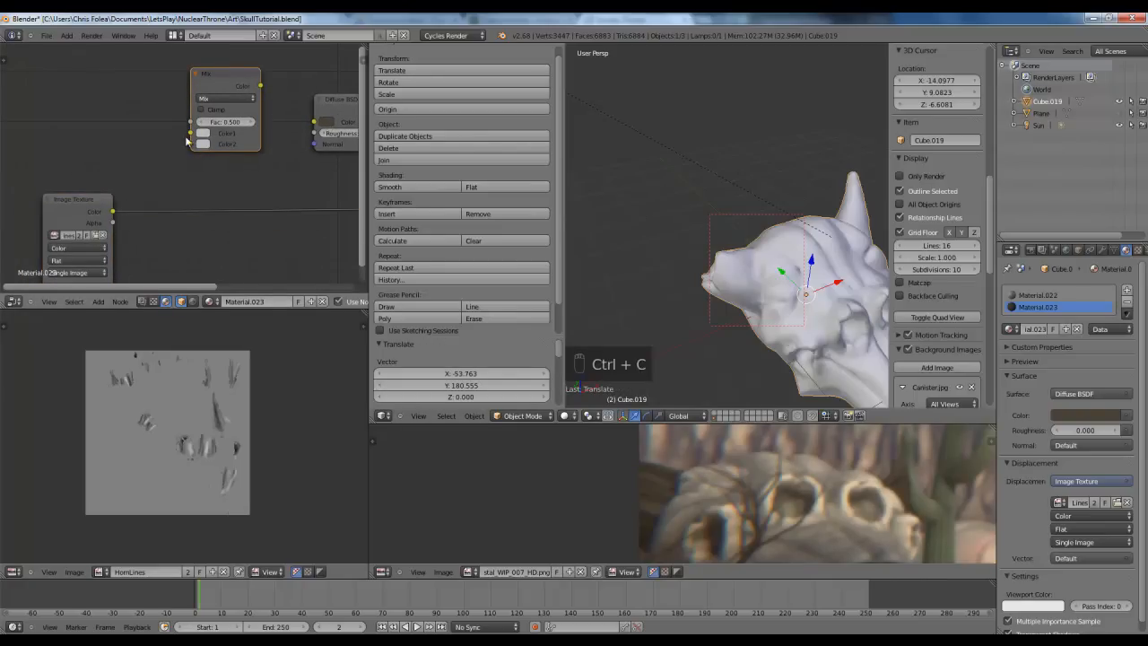
{"action": "key", "text": "ctrl+v"}
{"action": "key", "text": "ctrl+v"}
{"action": "key", "text": "ctrl+v"}
{"action": "left_click_drag", "start_coordinate": [327, 134], "coordinate": [319, 123]}
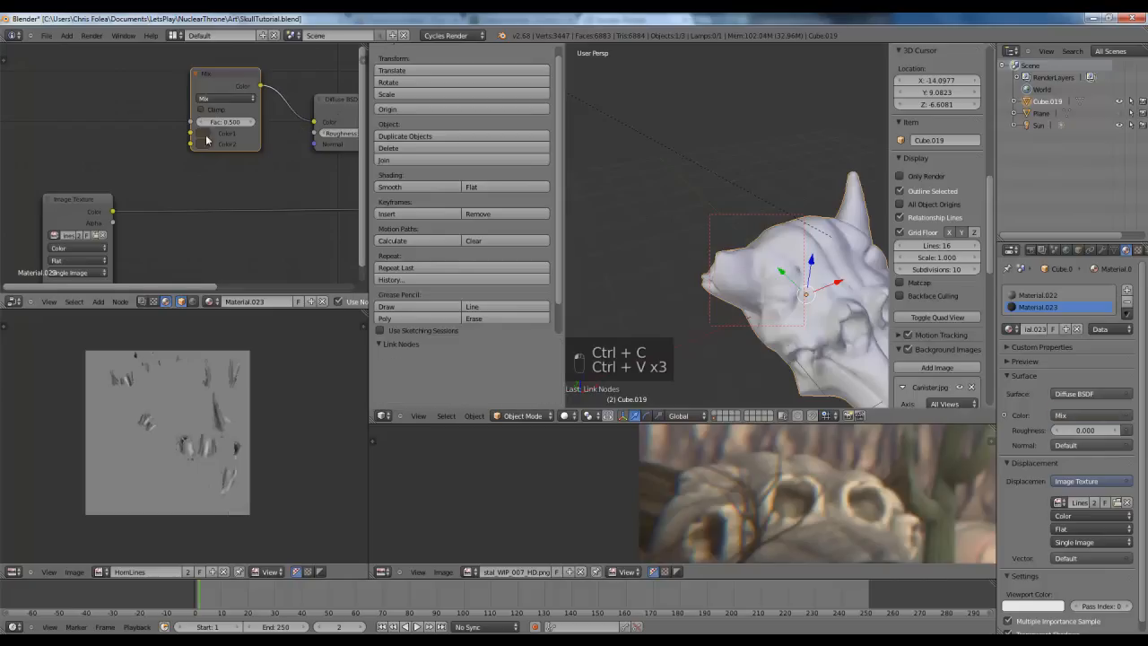
Step: Link the HornLines texture color to the Mix node's Color2, and set the node to Multiply with factor 1
{"action": "middle_click_drag", "start_coordinate": [114, 225], "coordinate": [136, 212]}
{"action": "left_click_drag", "start_coordinate": [137, 198], "coordinate": [208, 133]}
{"action": "left_click", "coordinate": [235, 86]}
{"action": "left_click", "coordinate": [246, 112]}
{"action": "left_click", "coordinate": [258, 110]}
{"action": "type", "text": "1"}
{"action": "key", "text": "Return"}
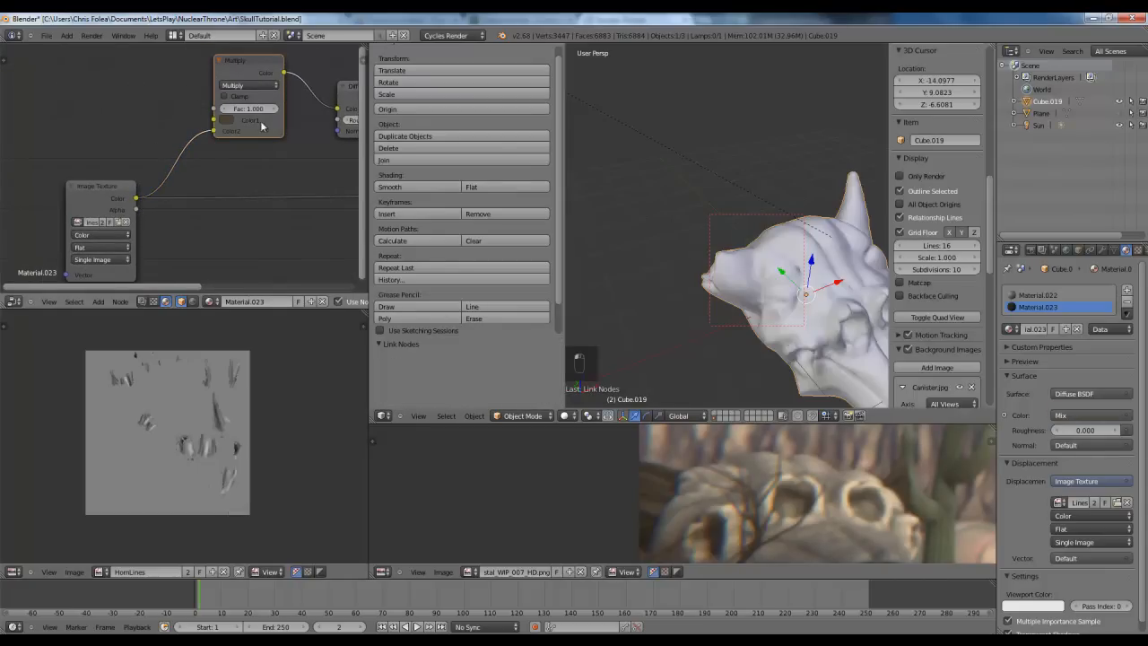
Step: Preview the multiplied horn color by switching the viewport to Rendered shading and viewing the broken horn
{"action": "scroll", "coordinate": [122, 184], "scroll_direction": "down", "scroll_amount": 1}
{"action": "scroll", "coordinate": [192, 154], "scroll_direction": "down", "scroll_amount": 2}
{"action": "left_click", "coordinate": [564, 416]}
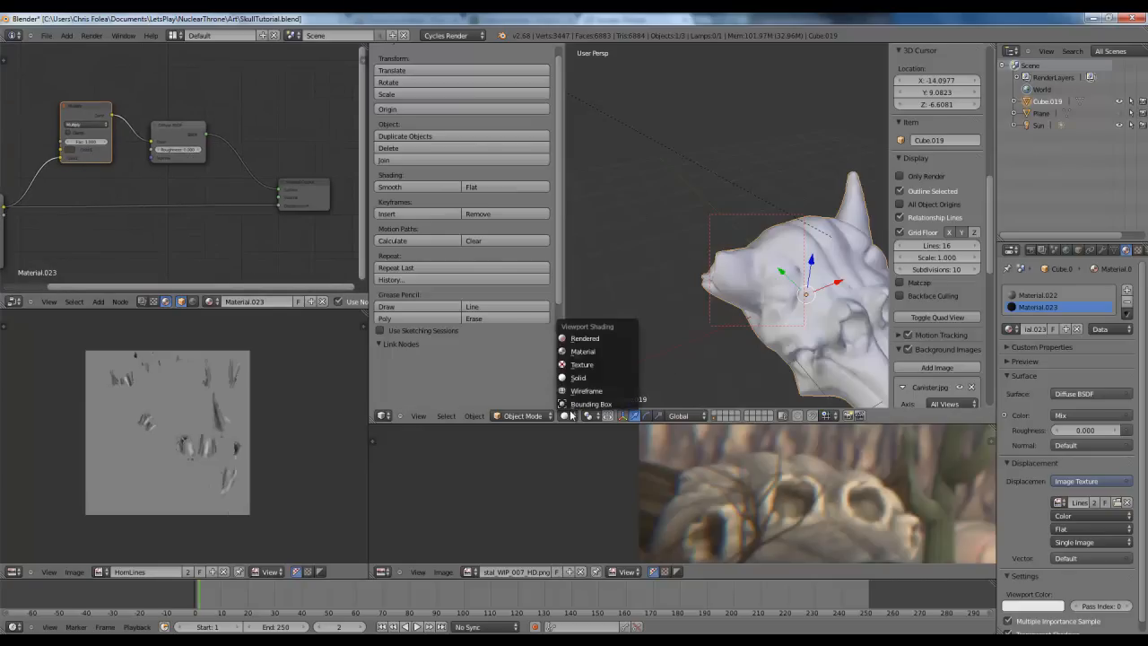
{"action": "left_click", "coordinate": [583, 338]}
{"action": "middle_click_drag", "start_coordinate": [753, 309], "coordinate": [768, 299]}
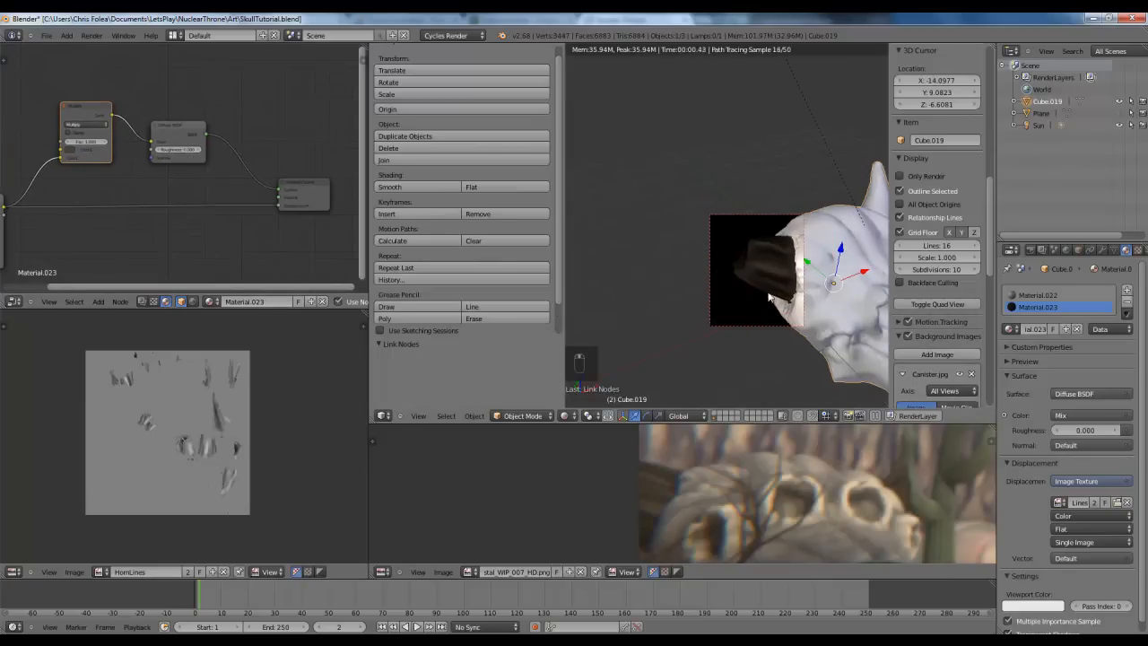
Step: Move the Image Texture node farther away from the Multiply node to make room between them
{"action": "middle_click_drag", "start_coordinate": [38, 188], "coordinate": [157, 175]}
{"action": "right_click", "coordinate": [97, 194]}
{"action": "key", "text": "g"}
{"action": "left_click", "coordinate": [46, 218]}
{"action": "key", "text": "g"}
{"action": "left_click", "coordinate": [177, 186]}
{"action": "middle_click_drag", "start_coordinate": [177, 187], "coordinate": [205, 174]}
Step: Unhide the hidden ground plane and keep the viewport in Rendered shading
{"action": "scroll", "coordinate": [837, 317], "scroll_direction": "down", "scroll_amount": 5}
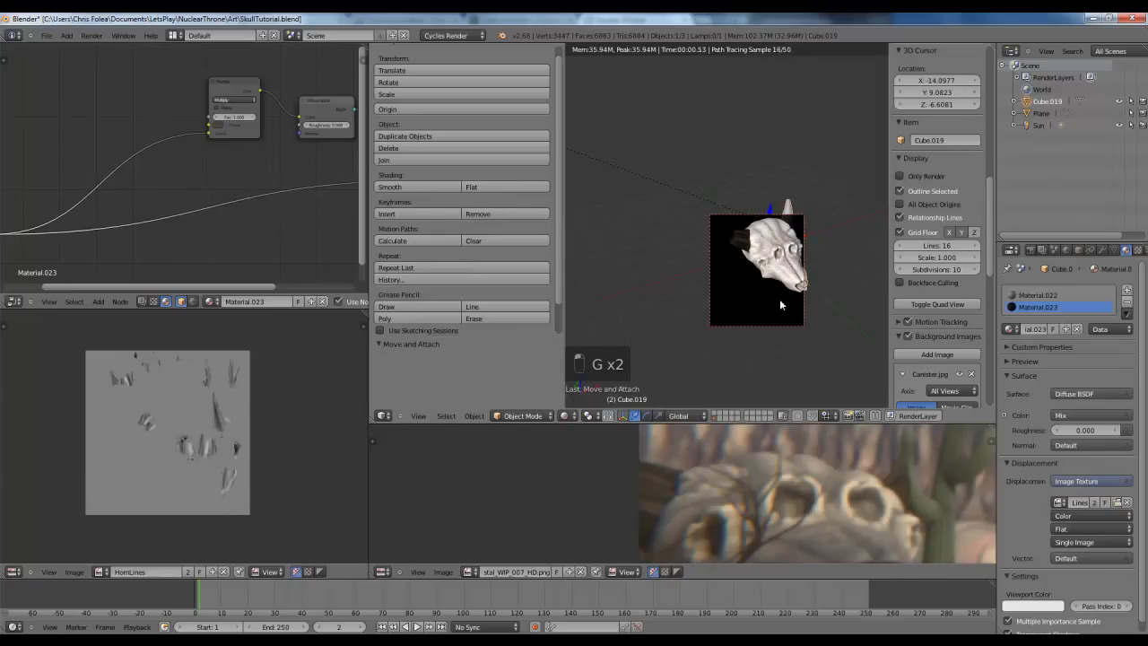
{"action": "key", "text": "shift+z"}
{"action": "key", "text": "alt+h"}
Step: Add a ColorRamp node on the link between the Image Texture color and the Multiply node's Color2
{"action": "middle_click_drag", "start_coordinate": [87, 174], "coordinate": [184, 164]}
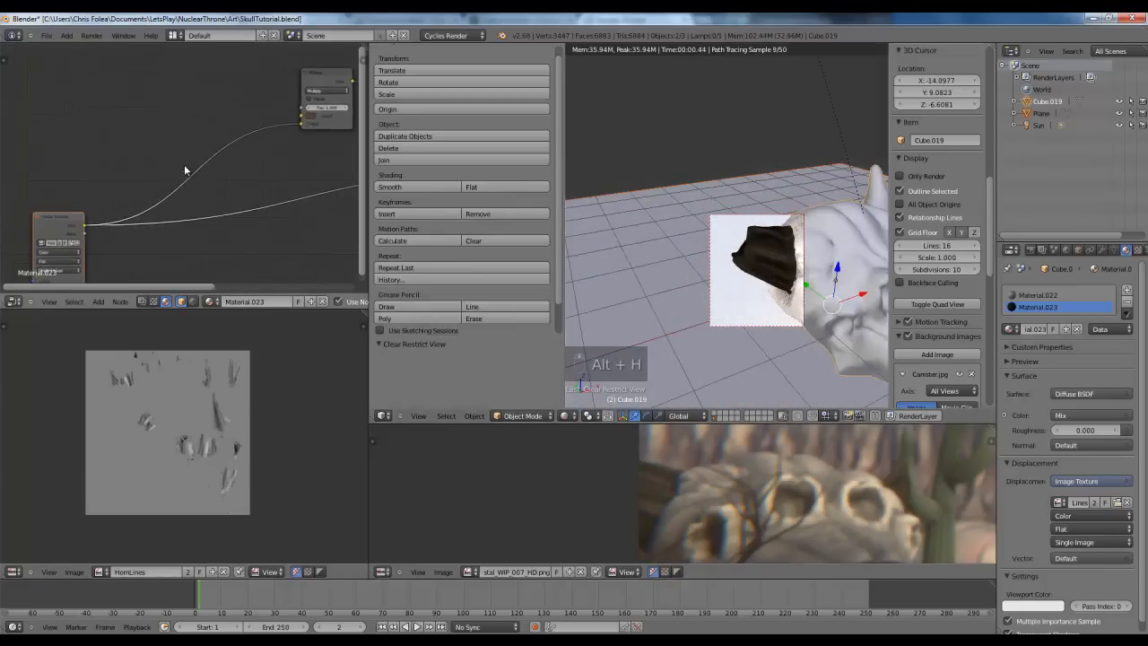
{"action": "key", "text": "shift+a"}
{"action": "mouse_move", "coordinate": [143, 191]}
{"action": "left_click", "coordinate": [224, 209]}
{"action": "left_click", "coordinate": [159, 115]}
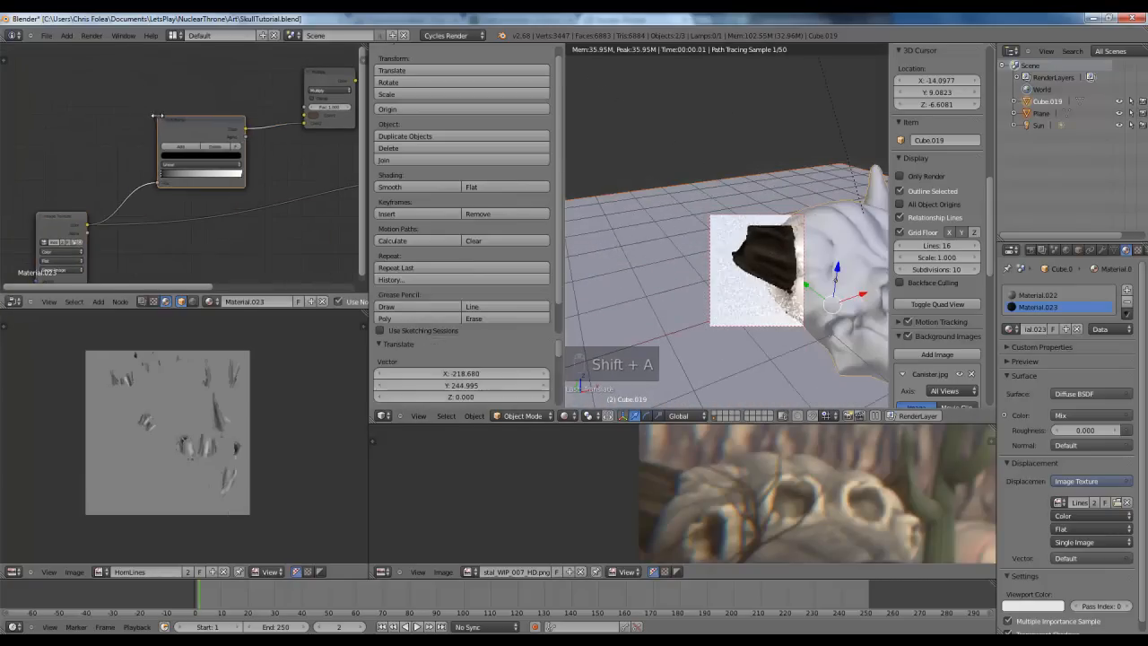
Step: Slide the ColorRamp's white stop to just before the middle of the ramp and lighten the black stop to gray
{"action": "scroll", "coordinate": [145, 187], "scroll_direction": "up", "scroll_amount": 4}
{"action": "left_click_drag", "start_coordinate": [264, 179], "coordinate": [199, 183]}
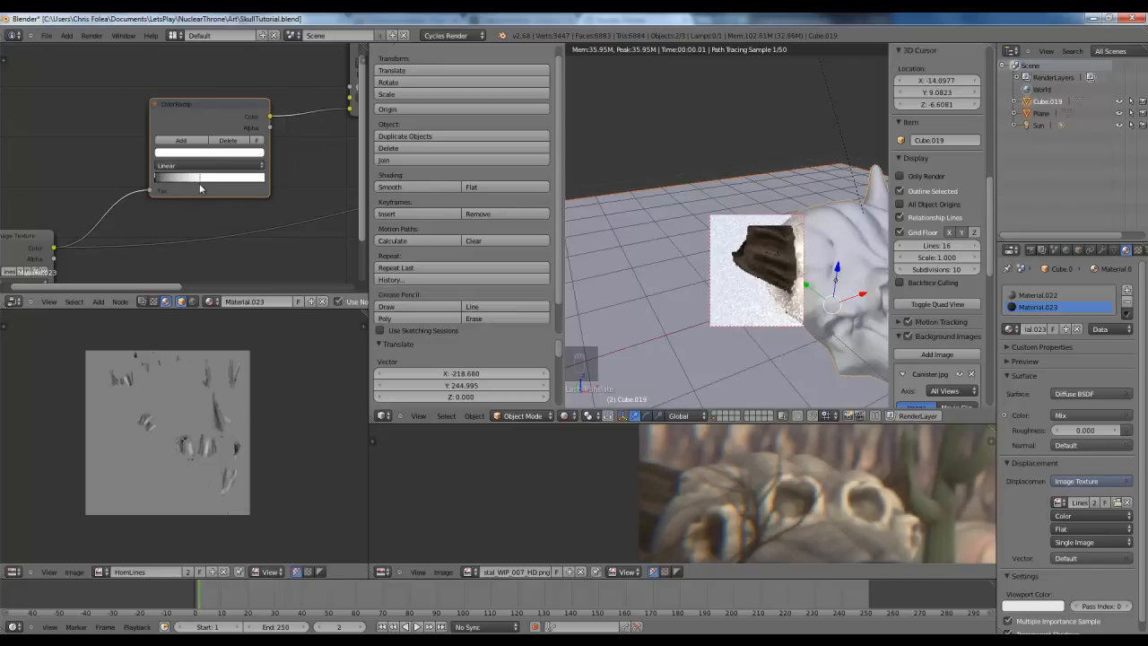
{"action": "left_click", "coordinate": [209, 153]}
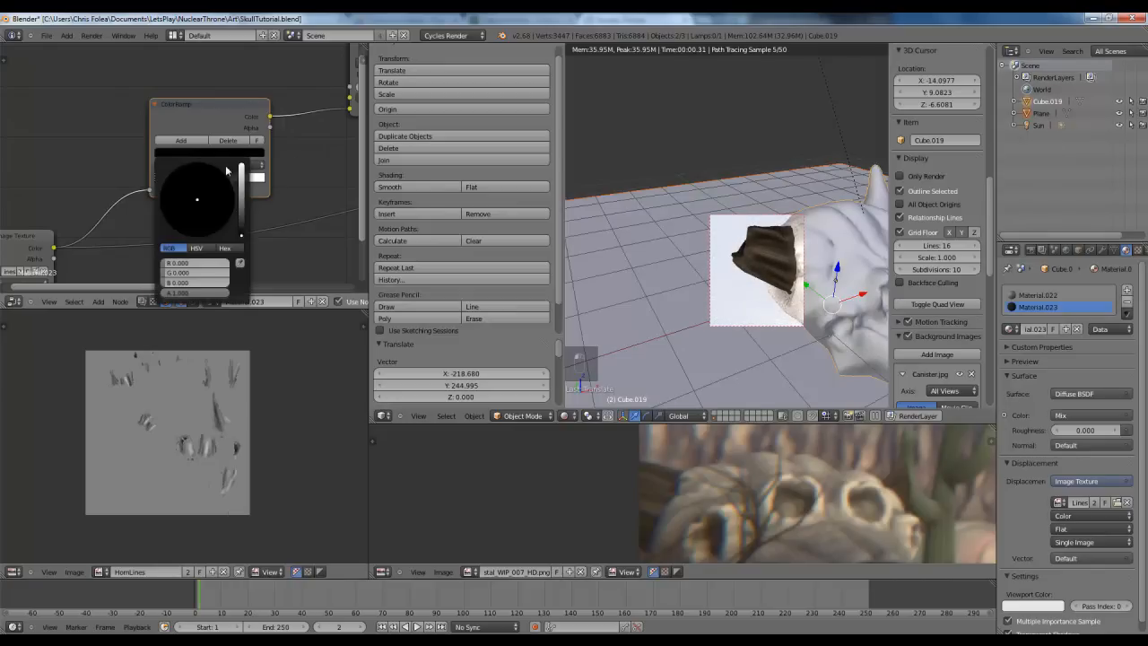
{"action": "left_click_drag", "start_coordinate": [240, 237], "coordinate": [256, 208]}
Step: Frame the whole skull in the rendered 3D view and maximize that view to examine the horn colors
{"action": "scroll", "coordinate": [791, 287], "scroll_direction": "down", "scroll_amount": 6}
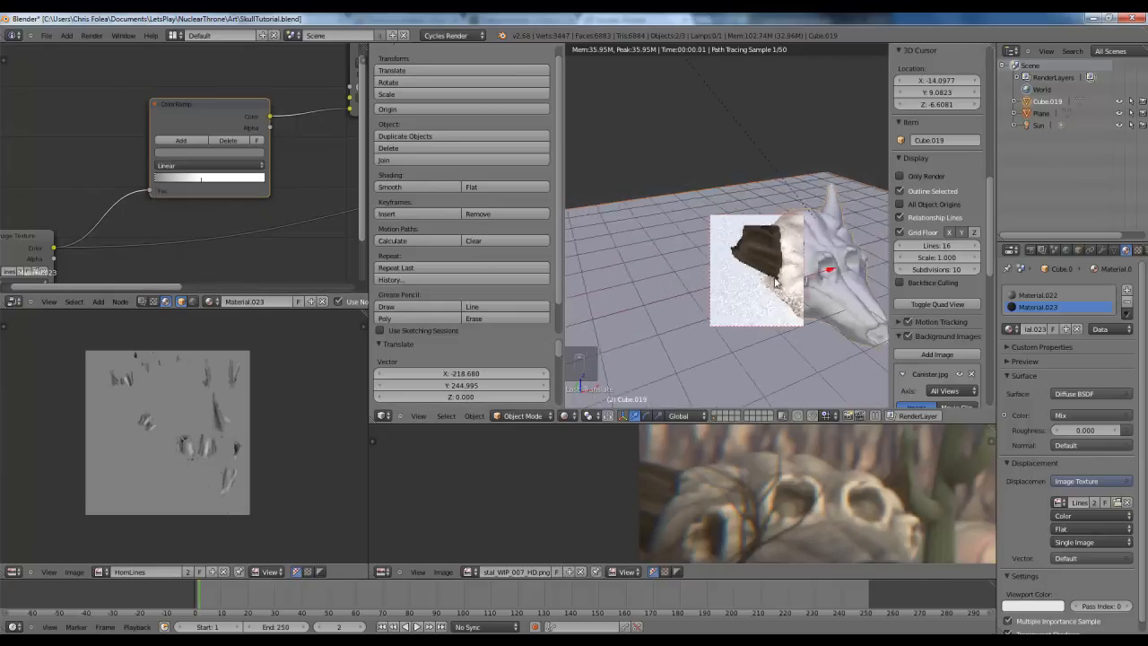
{"action": "middle_click_drag", "start_coordinate": [816, 273], "coordinate": [771, 299], "text": "shift"}
{"action": "key", "text": "ctrl+Up"}
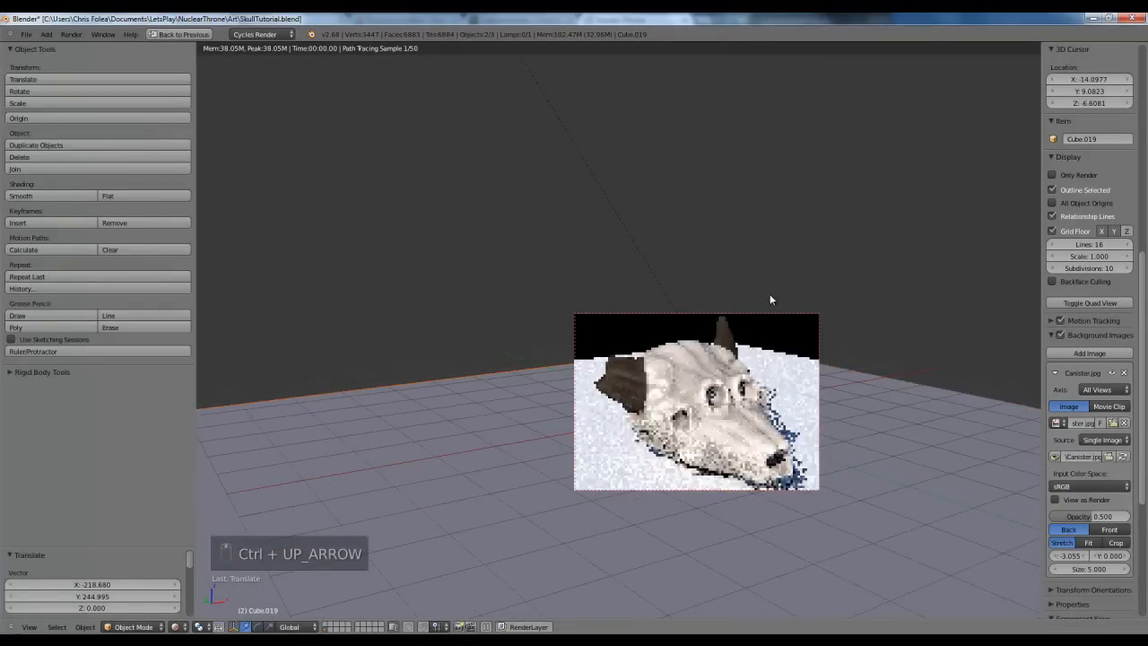